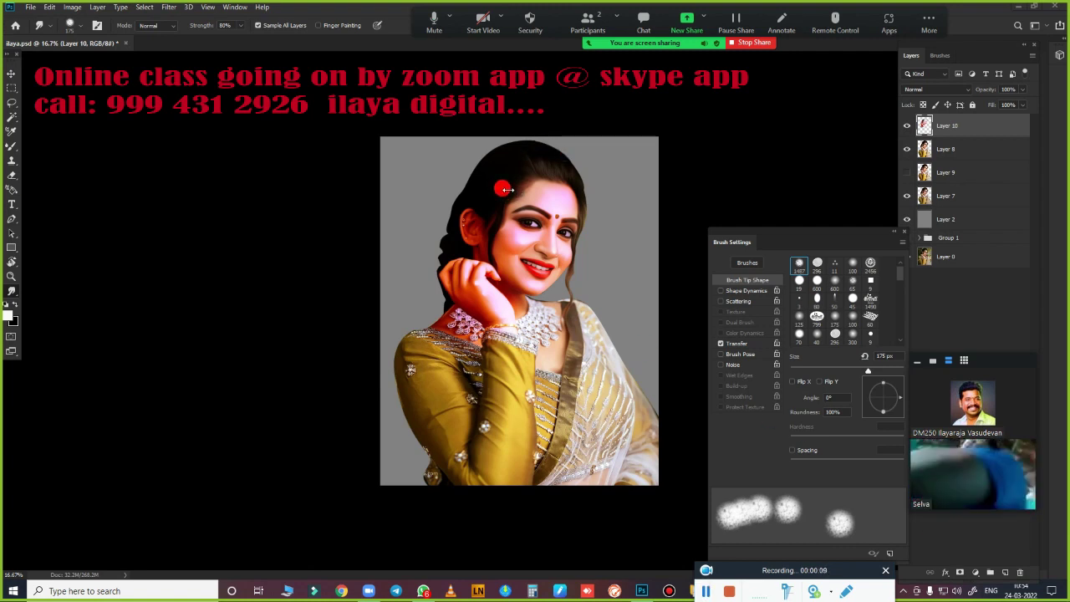
- Add a new empty Layer 11 and choose the soft round 100 px brush preset
drag(833, 242, 981, 157)
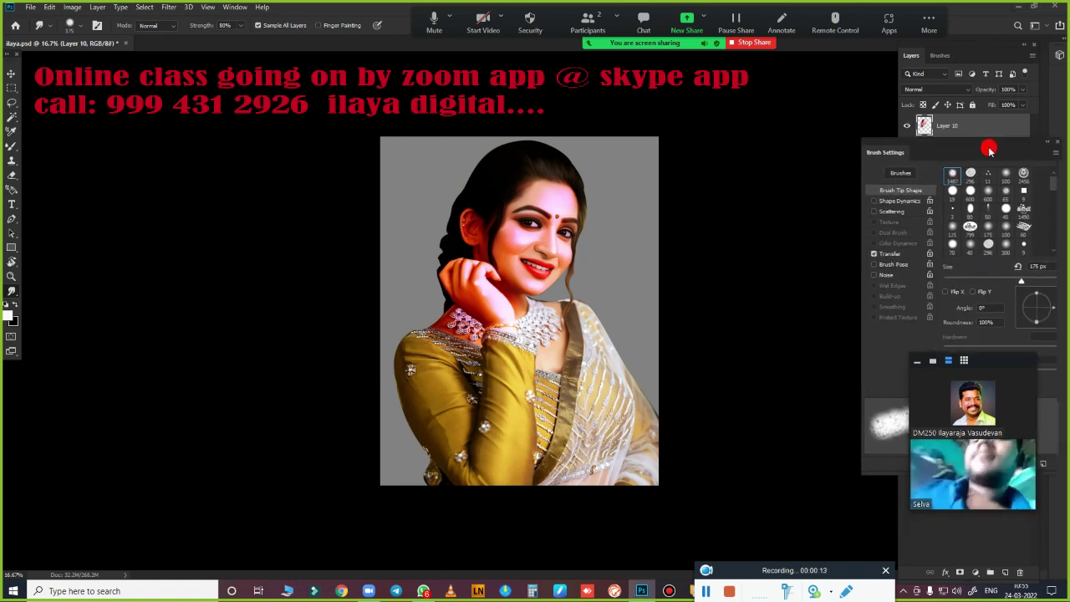
click(1005, 571)
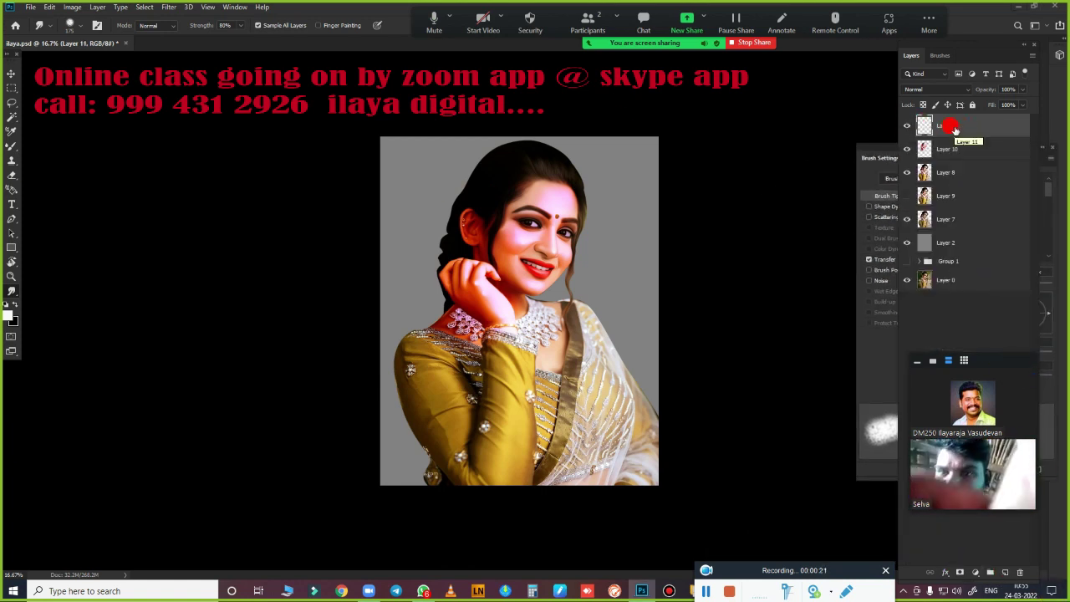
click(873, 314)
right_click(550, 224)
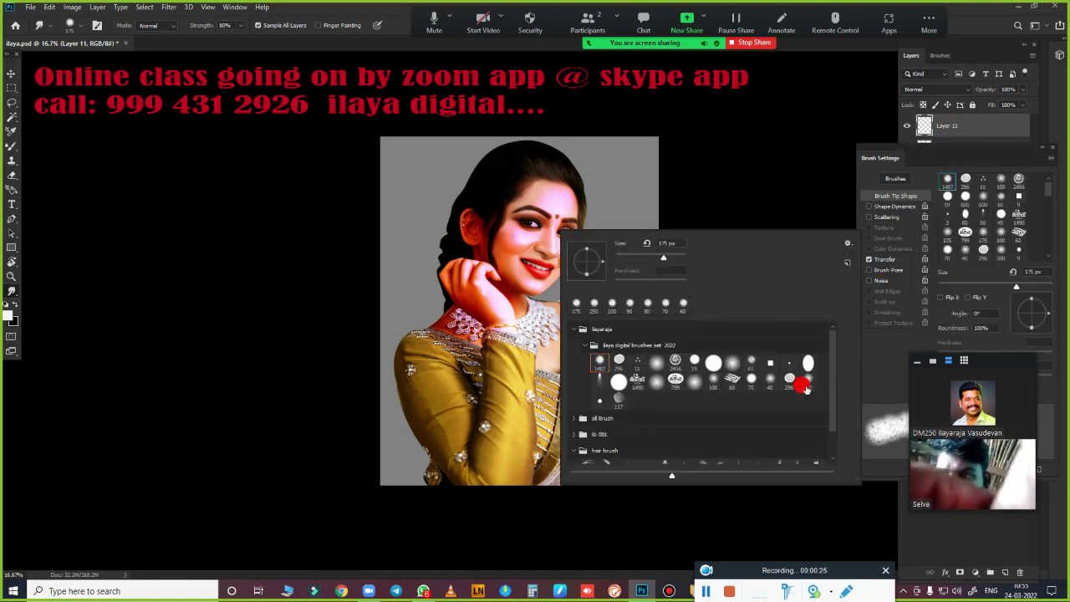
drag(832, 391, 830, 441)
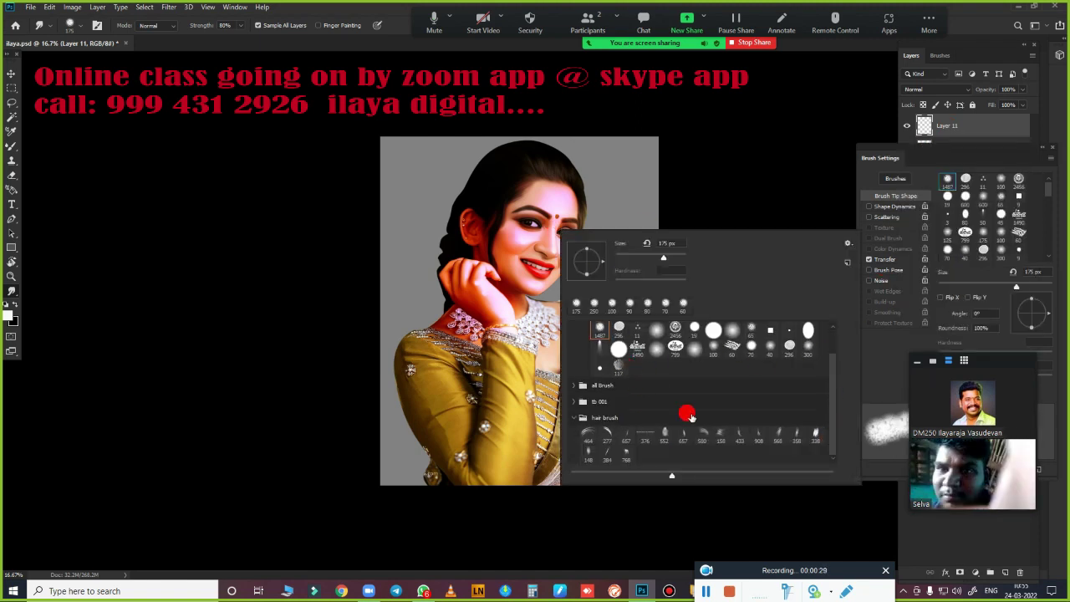
drag(830, 399, 828, 365)
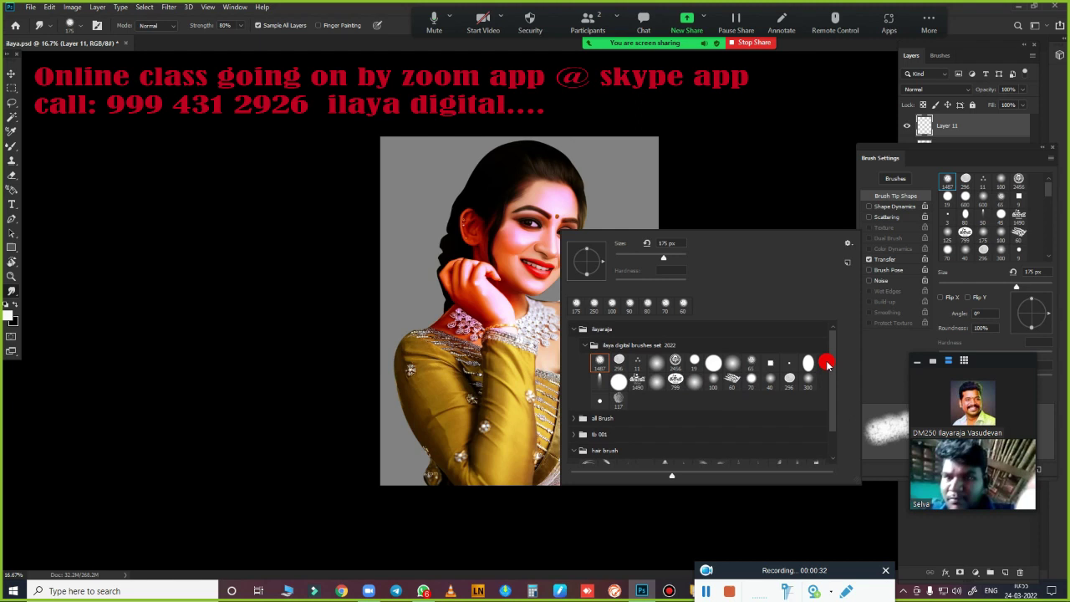
click(713, 381)
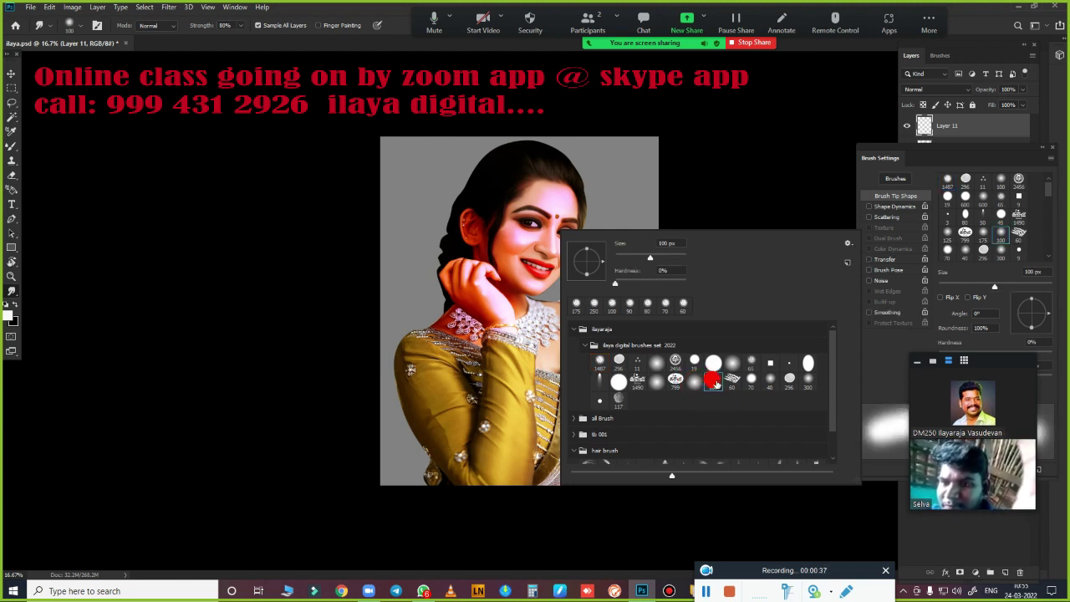
click(912, 326)
- Reduce brush spacing to about 16% and set Shape Dynamics Size Jitter to Pen Pressure
click(885, 259)
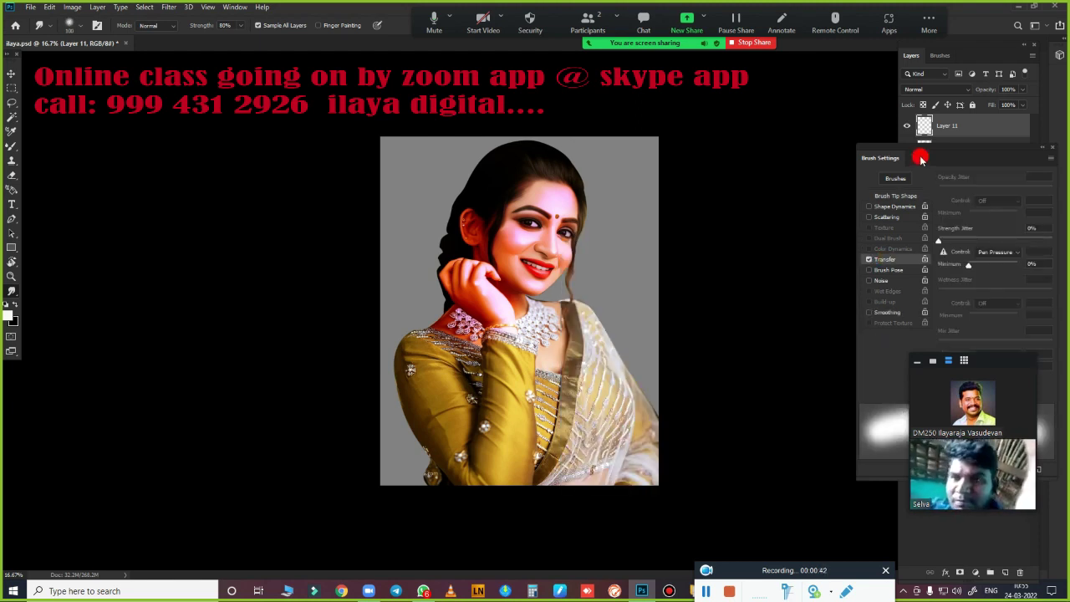
drag(920, 158, 663, 148)
click(640, 185)
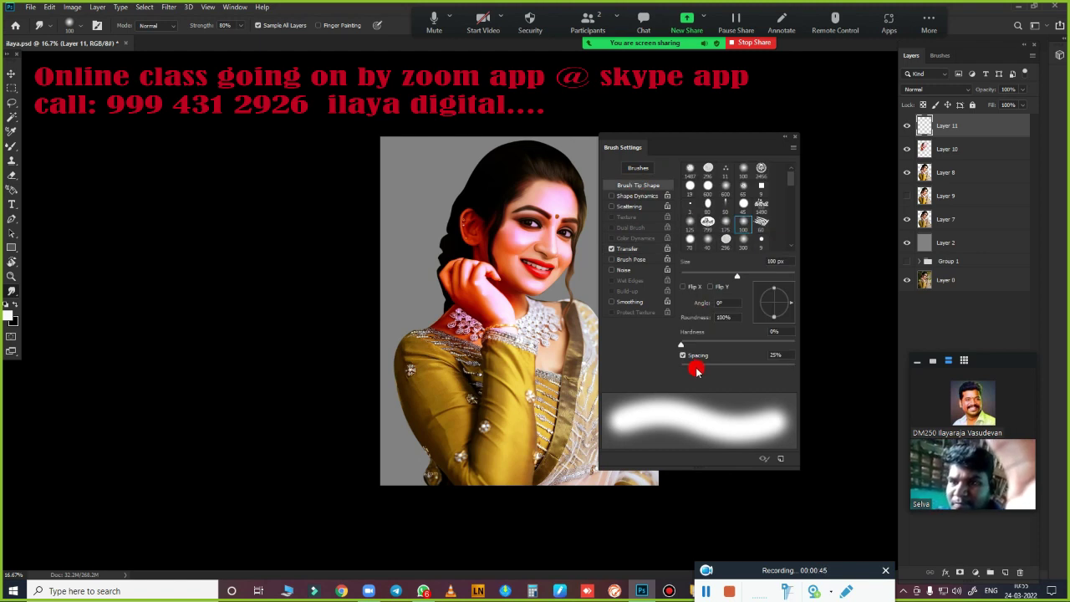
drag(696, 371, 688, 373)
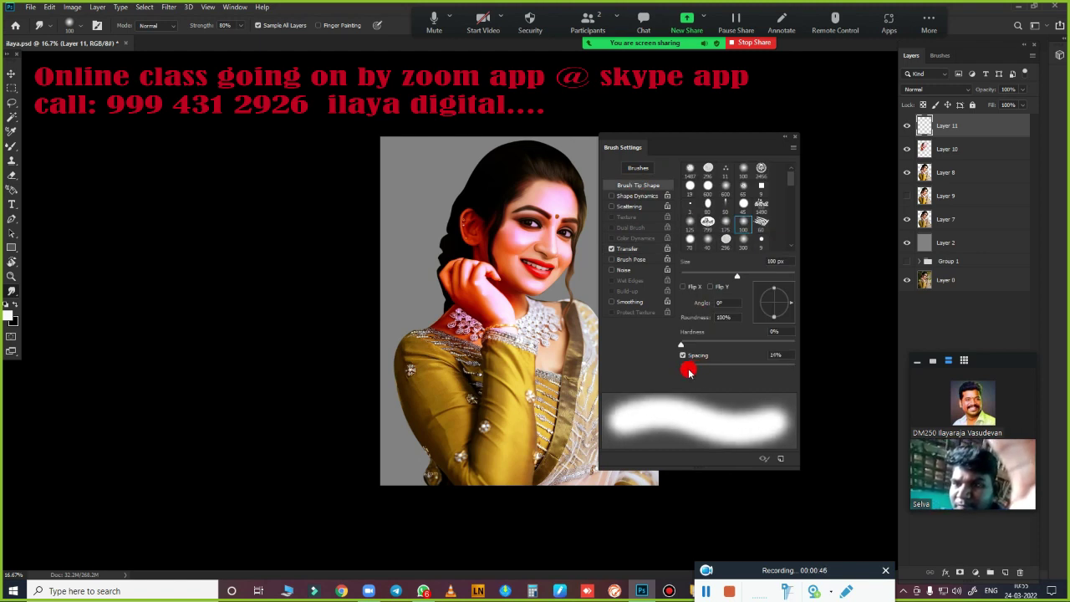
click(623, 194)
click(736, 191)
click(733, 224)
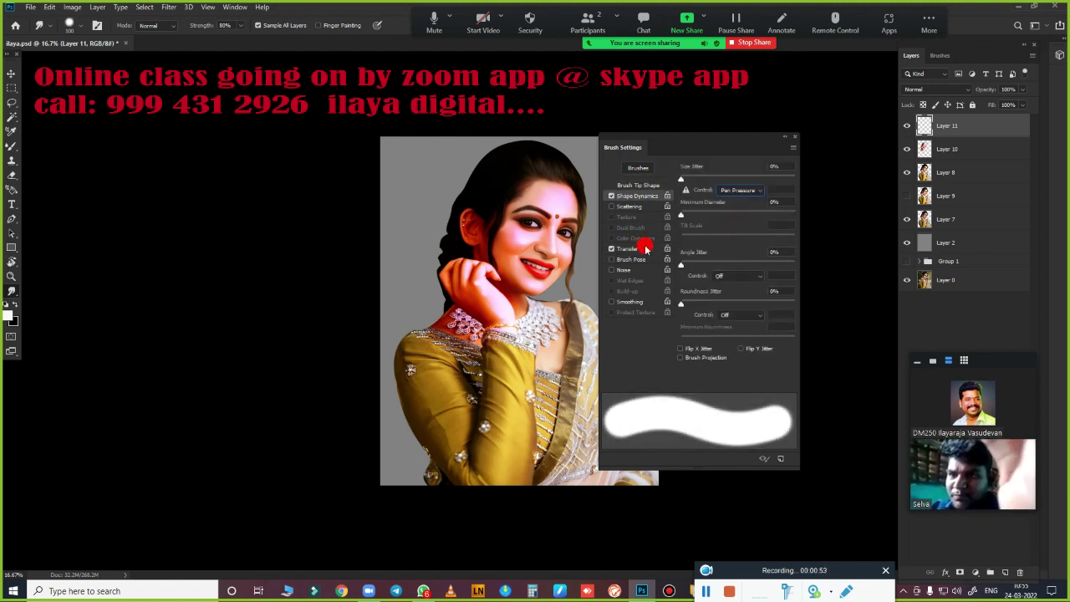
click(645, 249)
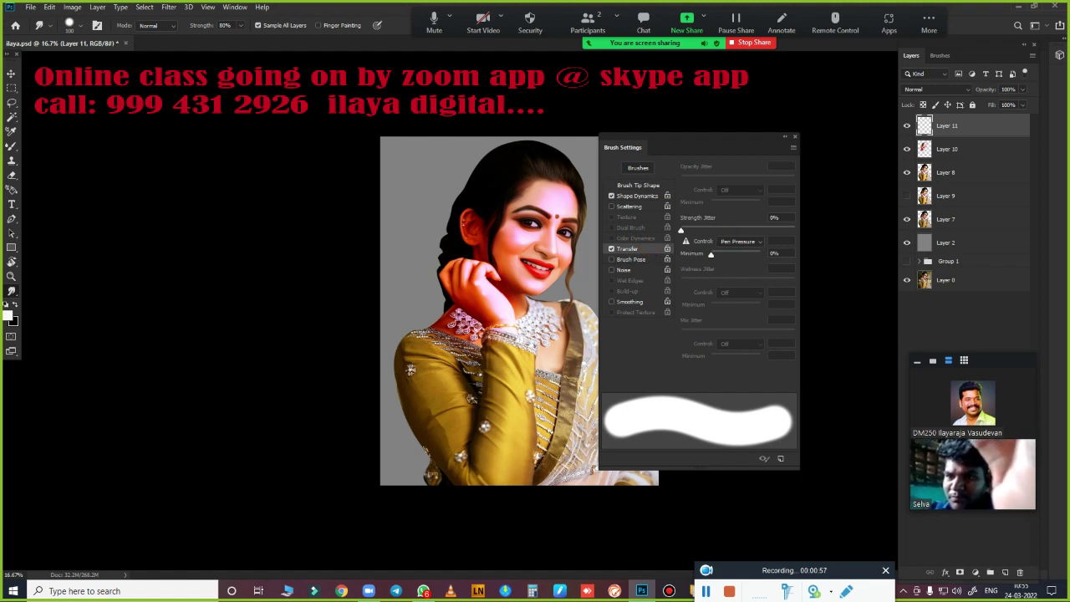
drag(749, 157, 801, 146)
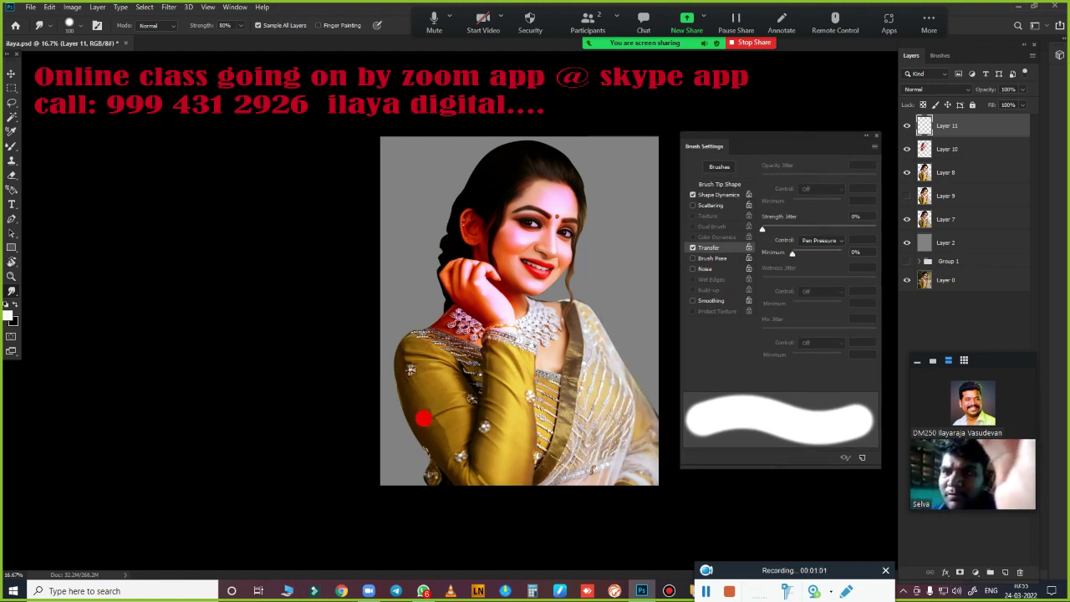
- Lower brush hardness to about 12% and spacing to about 11%, then close Brush Settings
click(723, 184)
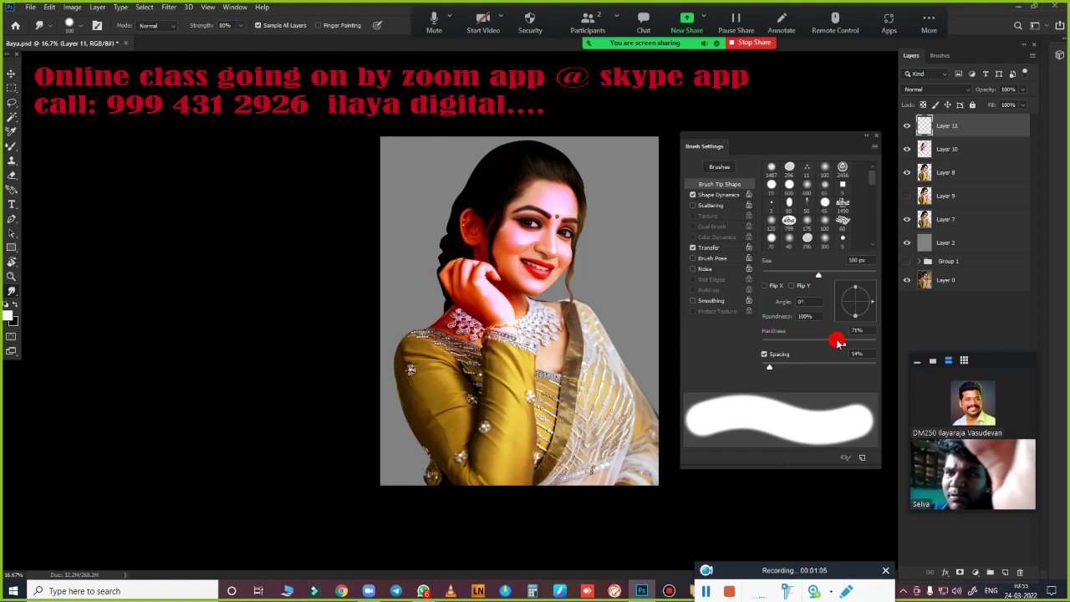
mouse_move(838, 342)
mouse_down()
mouse_move(848, 341)
mouse_move(770, 341)
mouse_move(854, 337)
mouse_move(779, 341)
mouse_up()
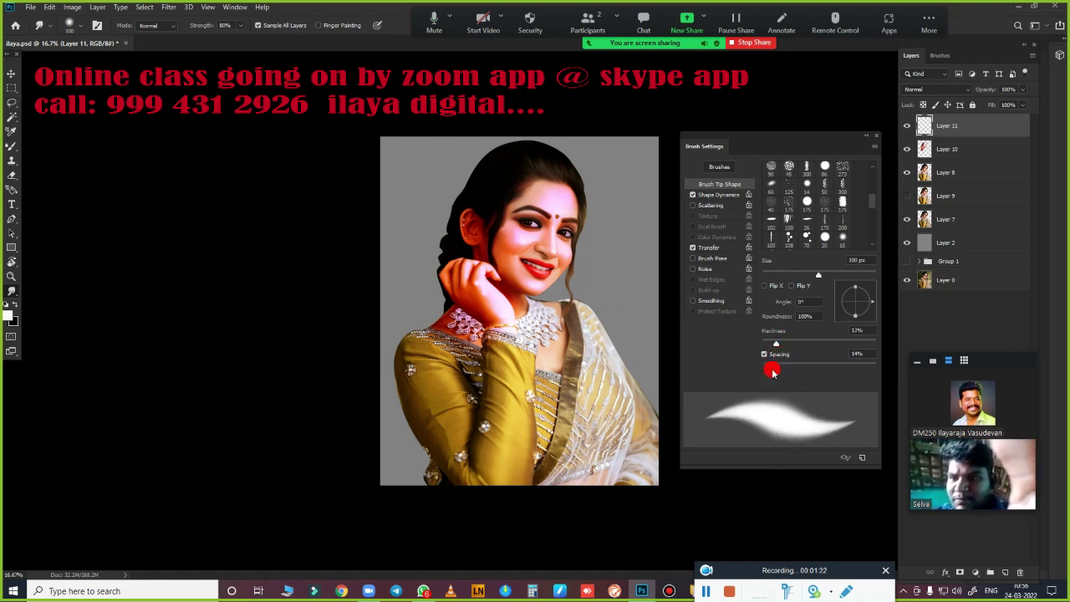
drag(773, 374, 768, 371)
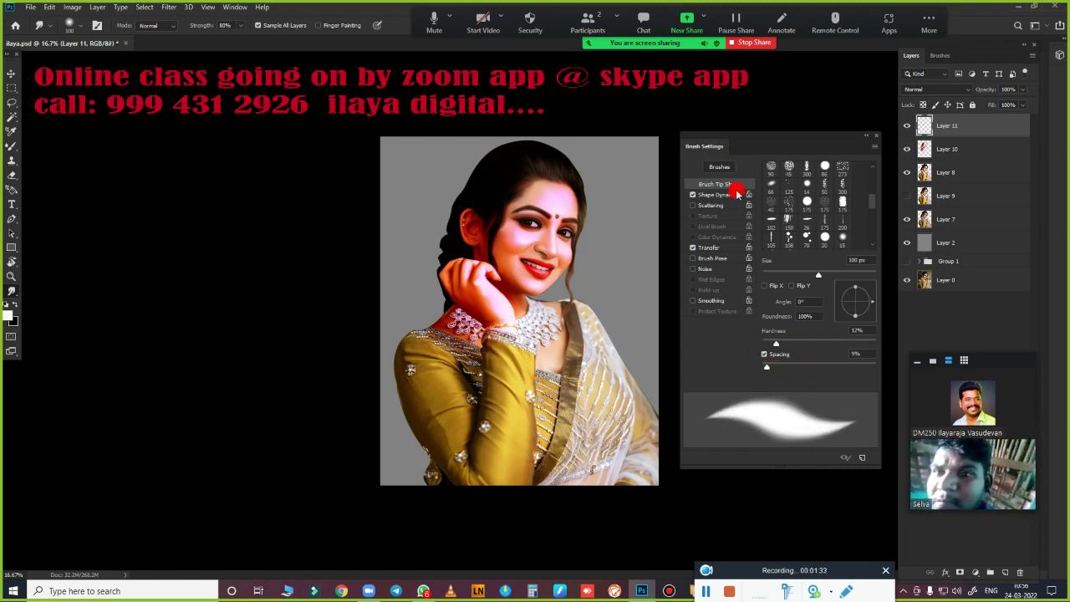
click(736, 248)
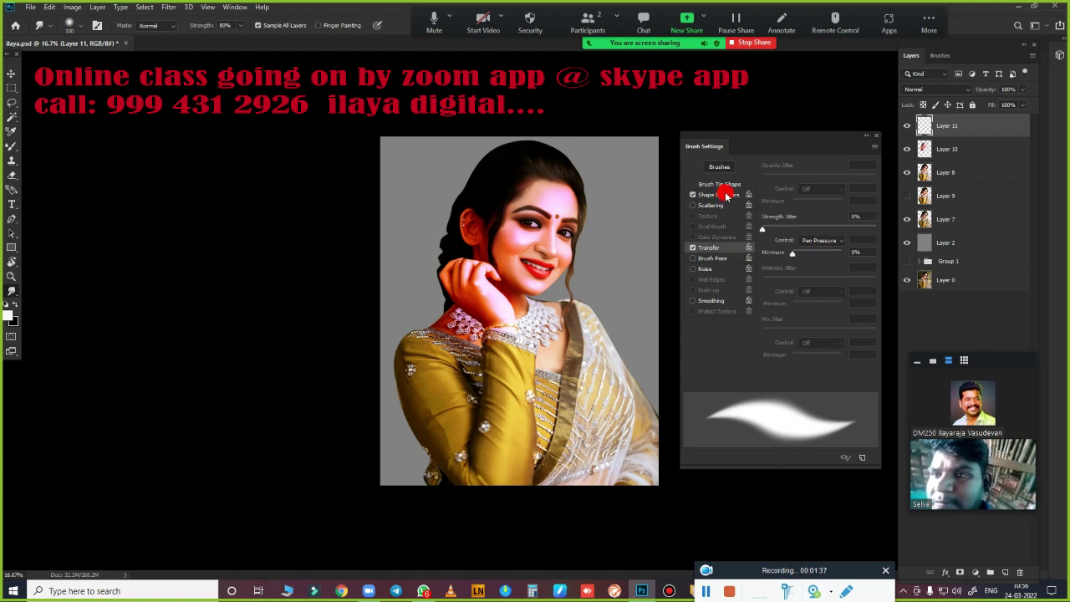
click(724, 194)
click(877, 136)
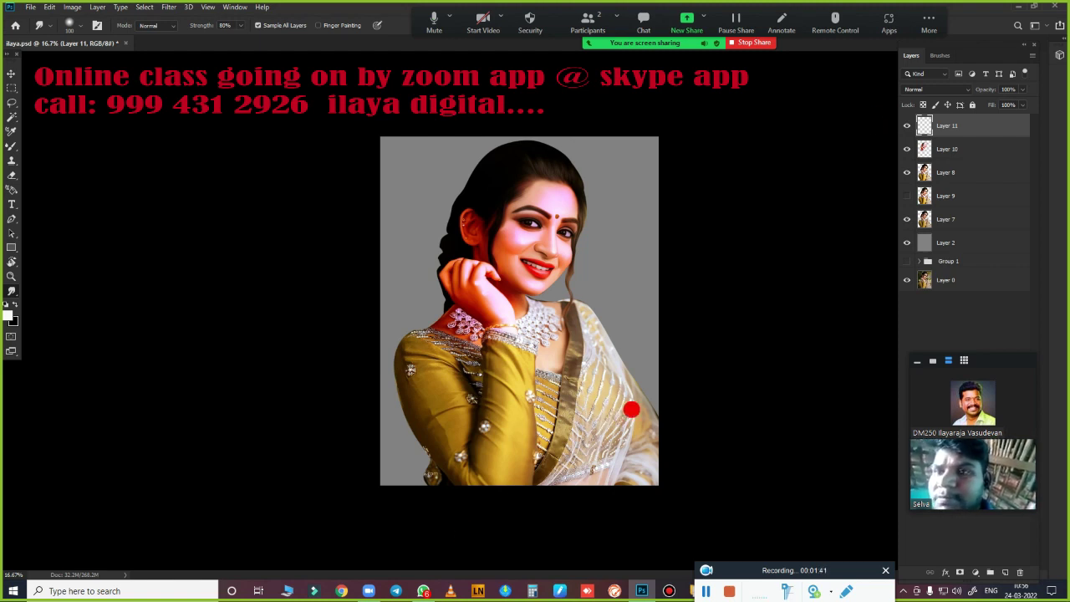
- Set the foreground colour to a light blue in the Color Picker
click(9, 315)
drag(934, 279, 858, 270)
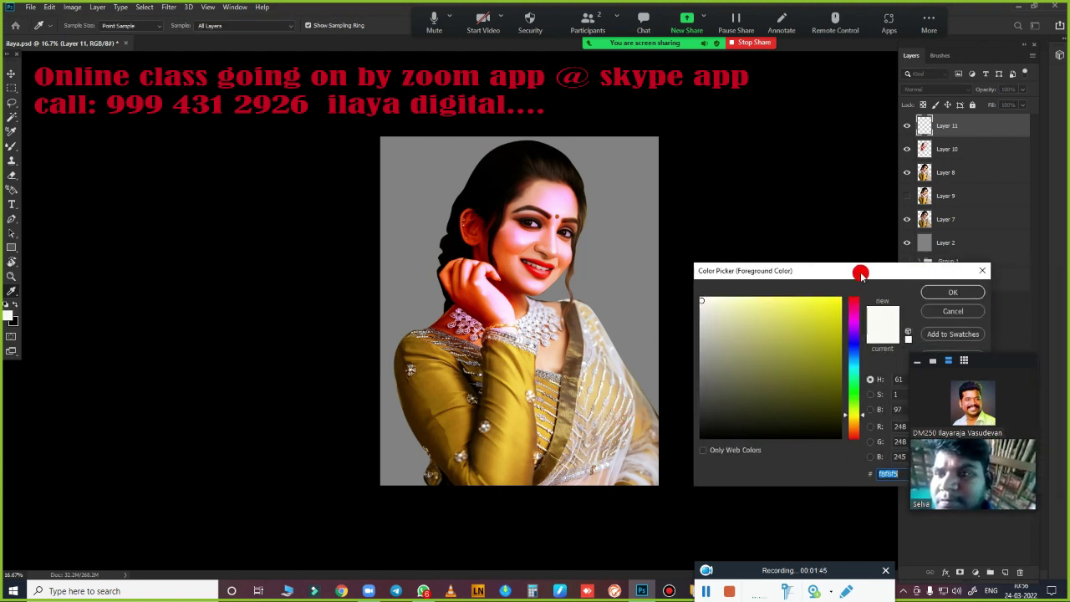
click(854, 355)
click(806, 304)
click(953, 294)
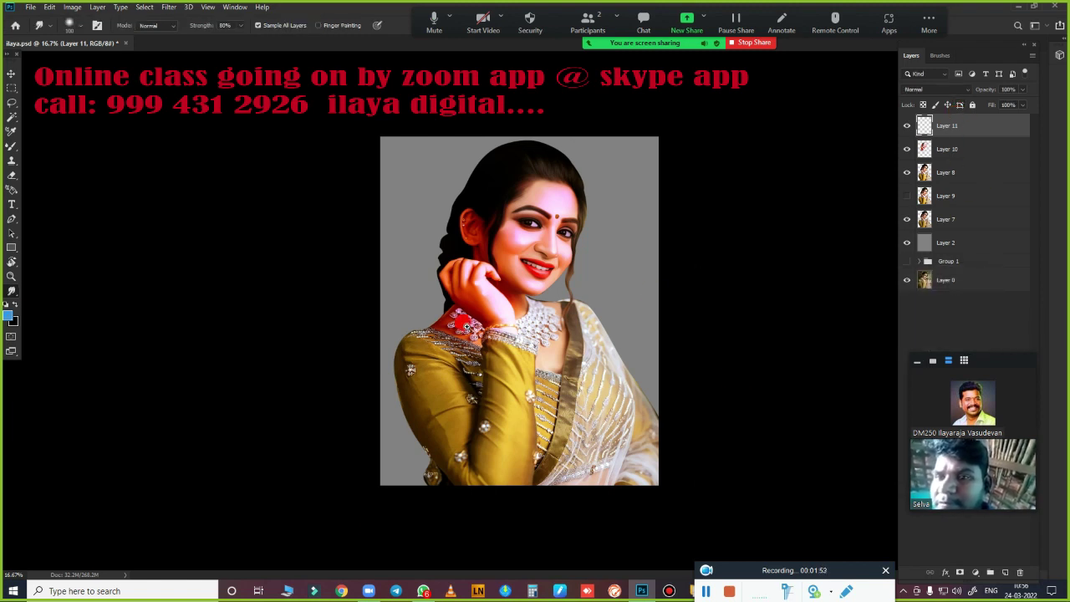
- Zoom in on the portrait's hairline
scroll(464, 326, up, 5)
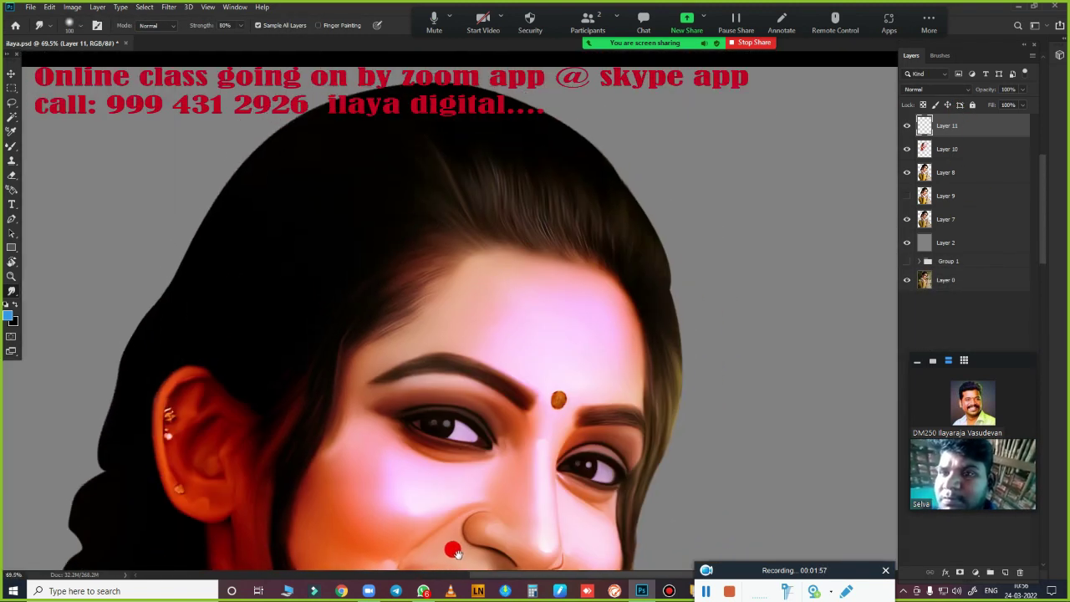
scroll(453, 550, down, 1)
scroll(448, 468, down, 1)
scroll(443, 386, down, 2)
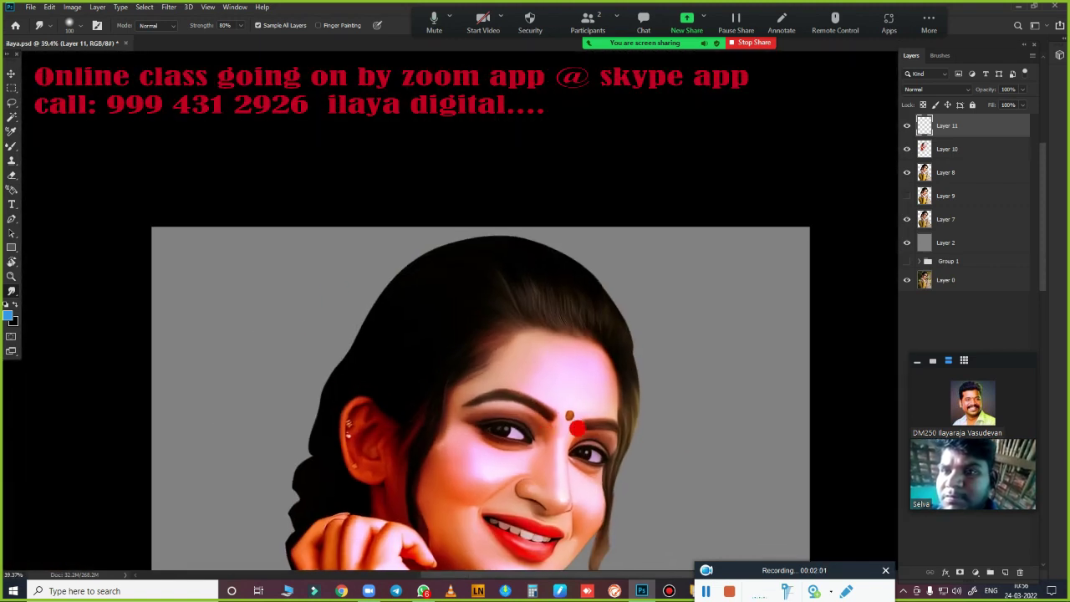
scroll(594, 428, down, 1)
scroll(551, 401, up, 2)
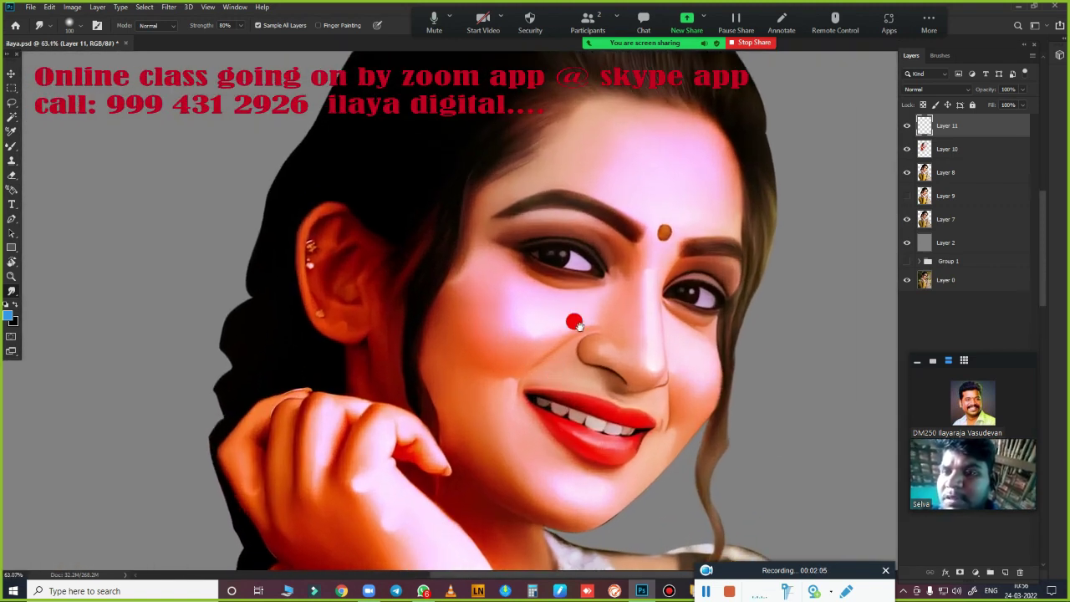
scroll(539, 418, up, 1)
scroll(547, 411, up, 1)
scroll(518, 427, up, 2)
scroll(531, 424, up, 1)
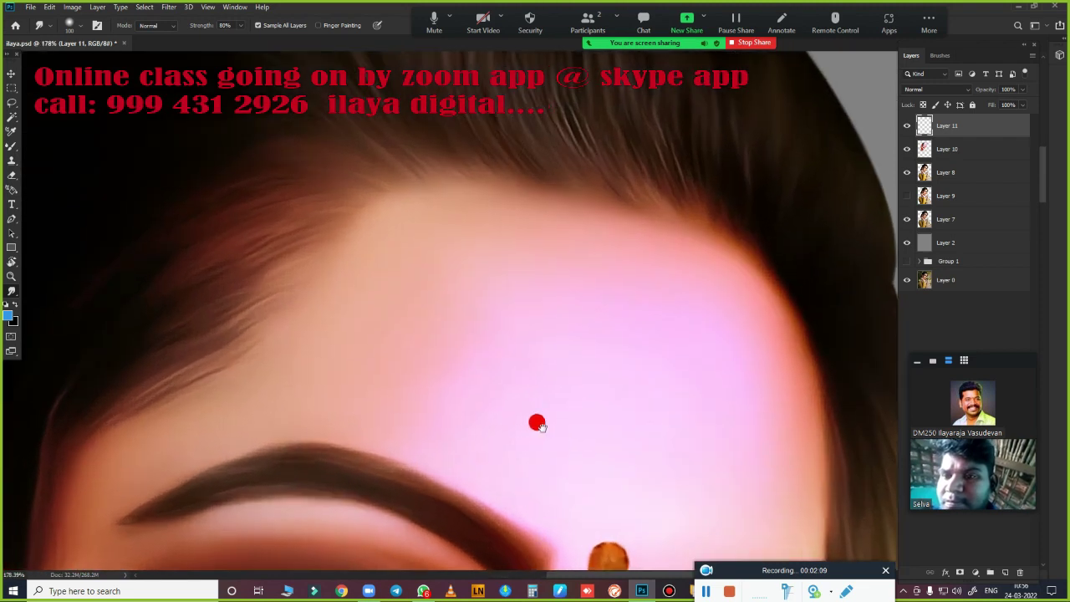
scroll(585, 439, up, 1)
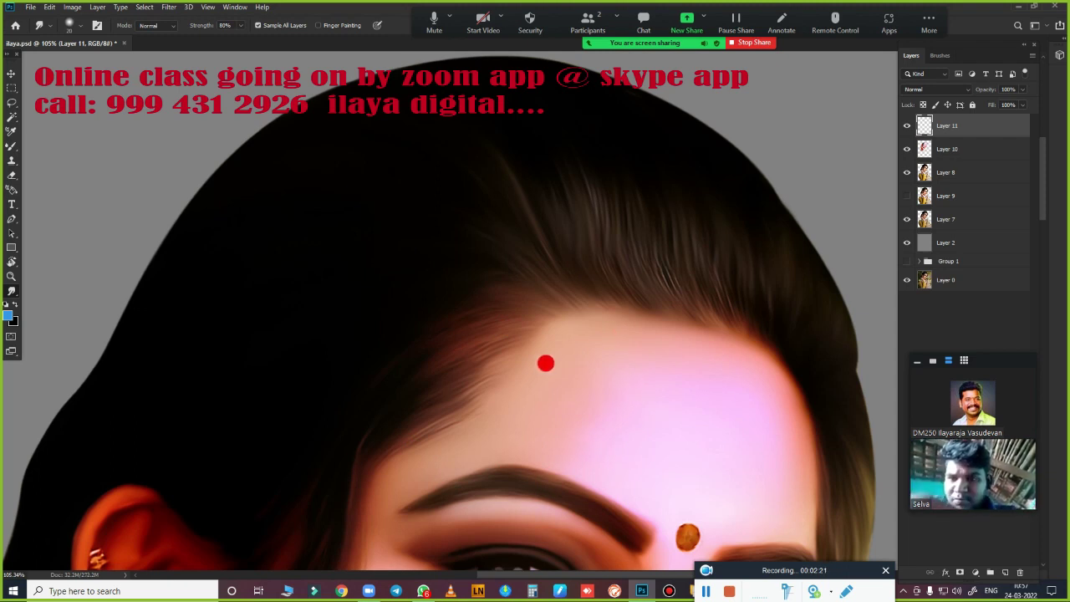
- Switch to the regular Brush tool with the soft 100 px, 0% hardness preset
click(11, 292)
click(55, 154)
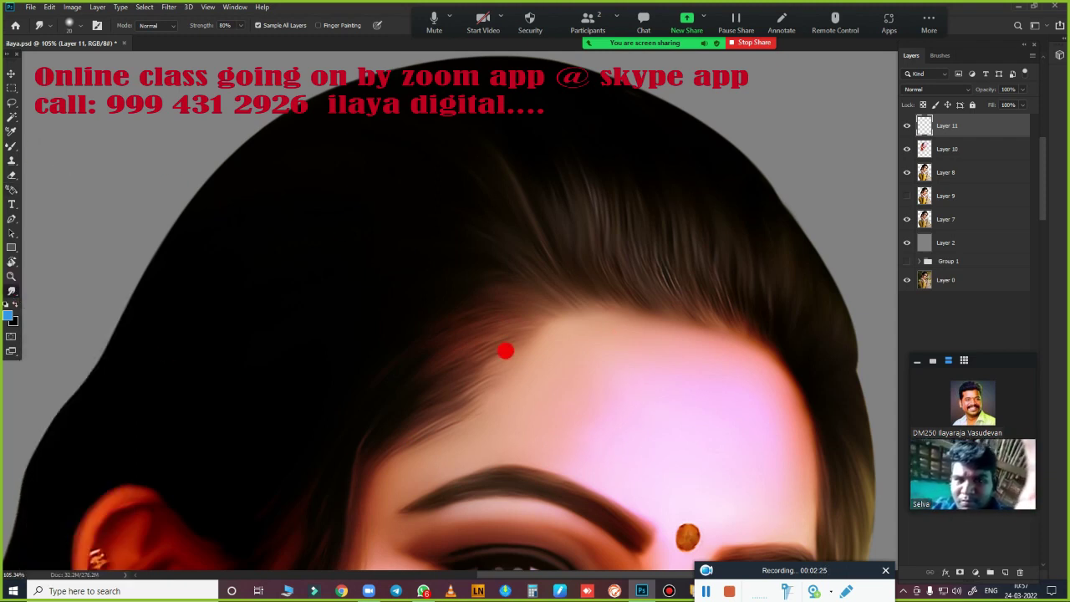
key(b)
right_click(525, 267)
click(699, 429)
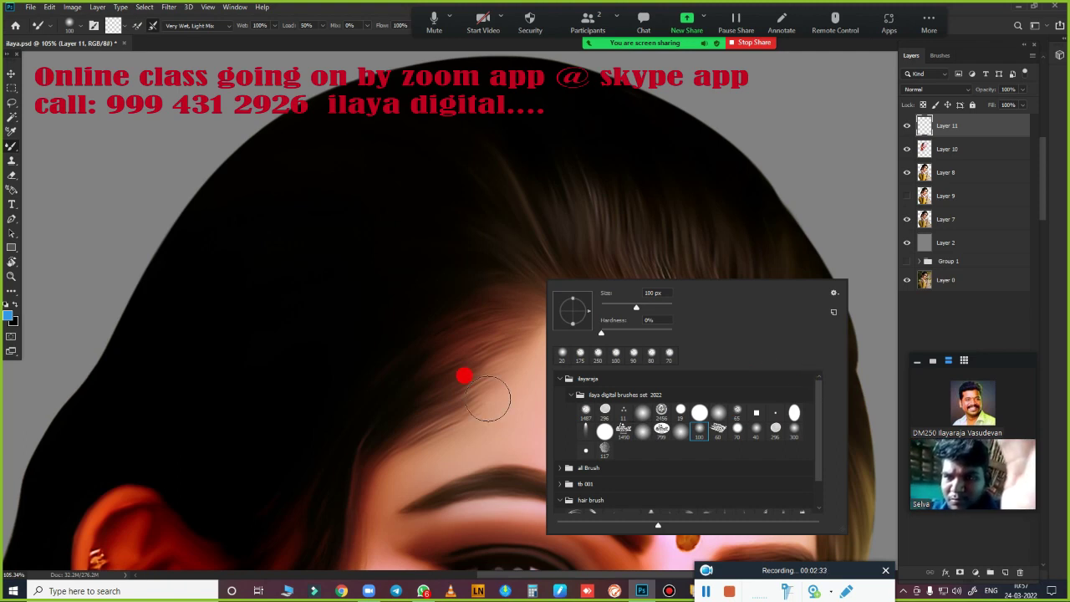
right_click(18, 149)
click(48, 145)
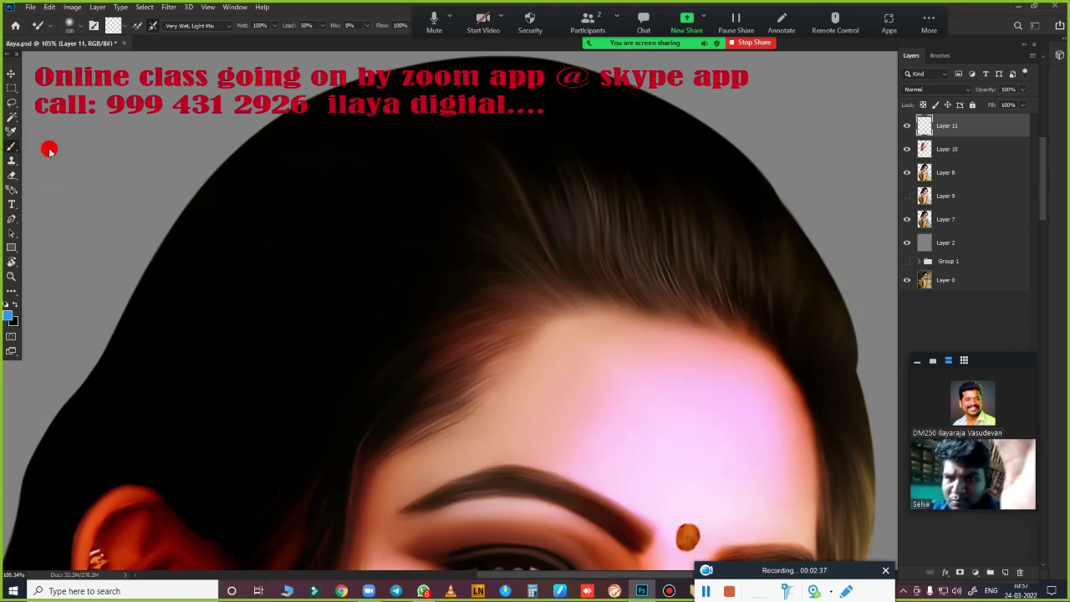
right_click(495, 315)
click(671, 479)
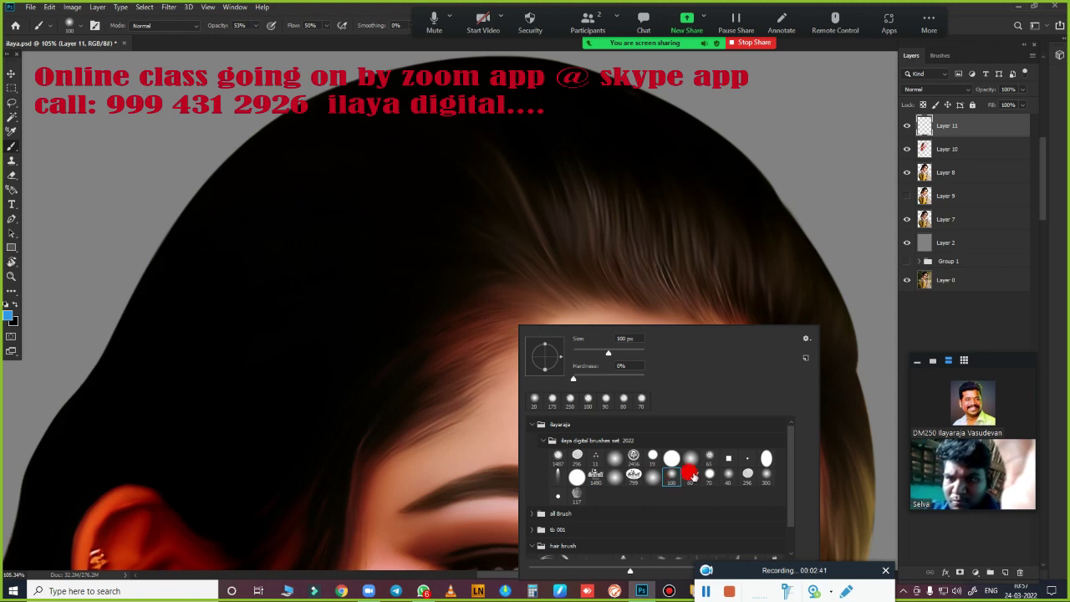
key(Return)
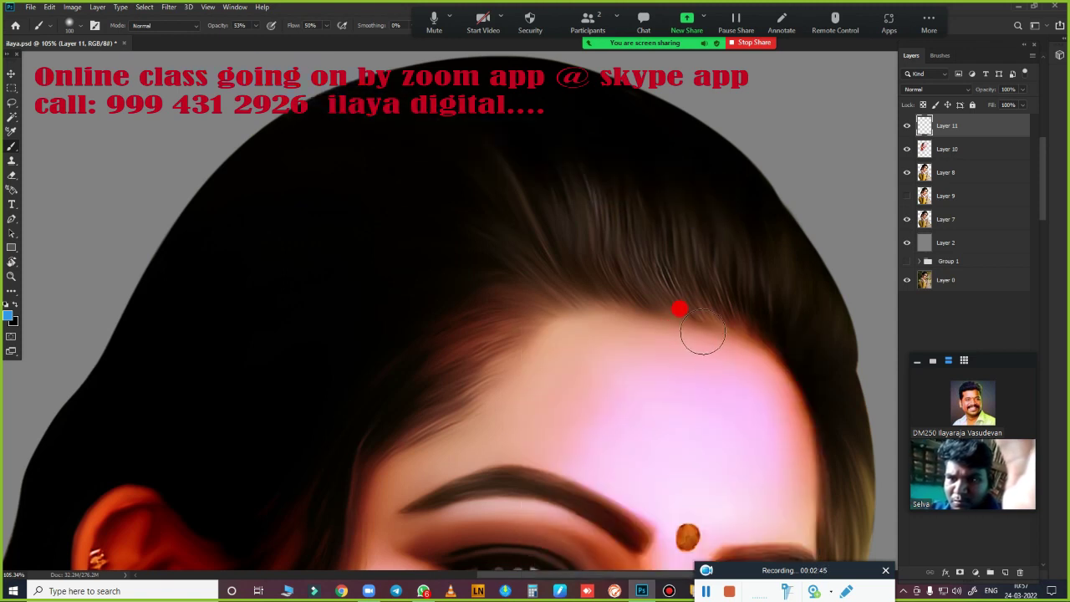
- Enable Shape Dynamics with brush size controlled by Pen Pressure
key(F5)
click(710, 248)
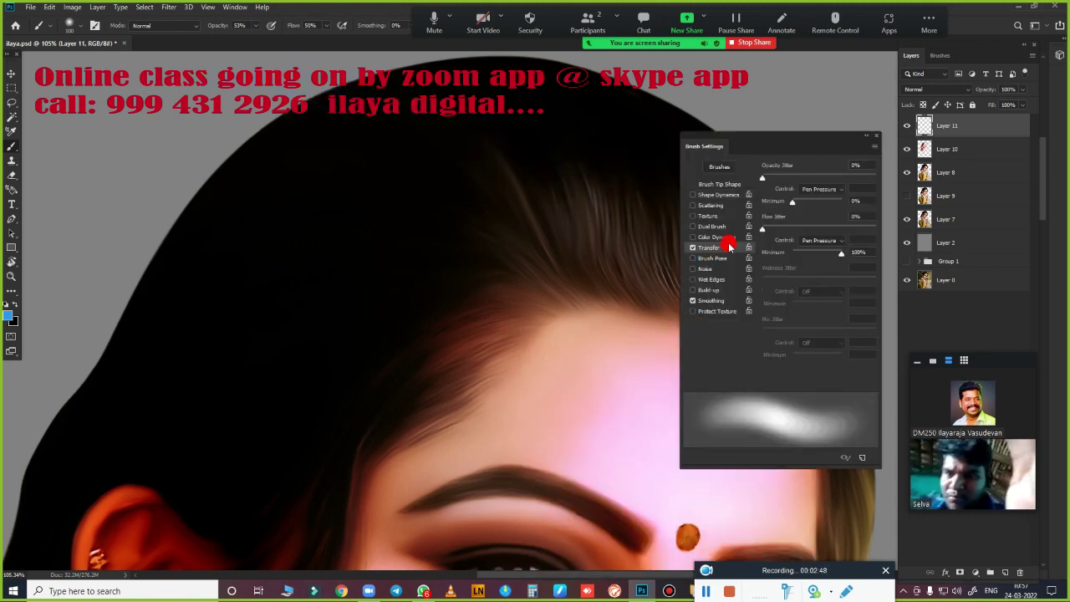
click(719, 194)
click(824, 189)
click(818, 225)
- Set Transfer flow jitter minimum to 0%, hardness to 17% and spacing to 20%
click(719, 248)
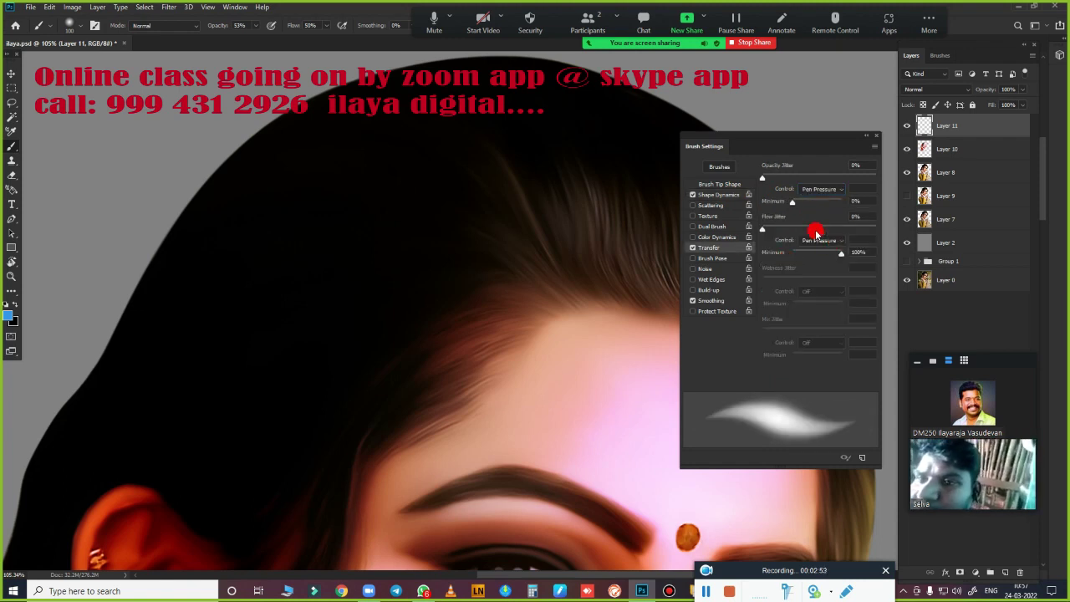
click(719, 184)
click(724, 248)
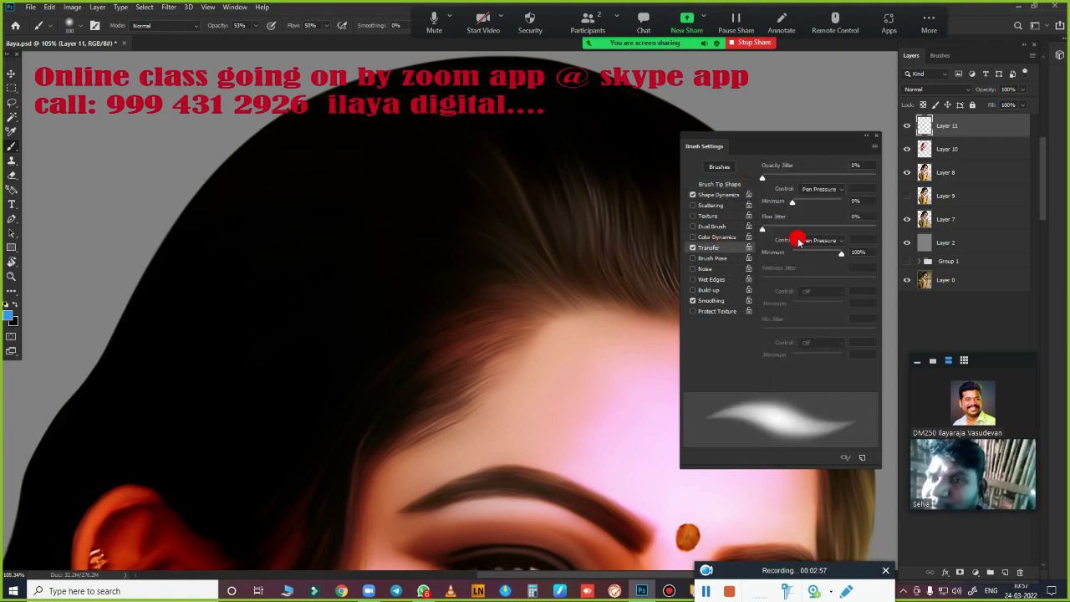
drag(839, 259, 764, 249)
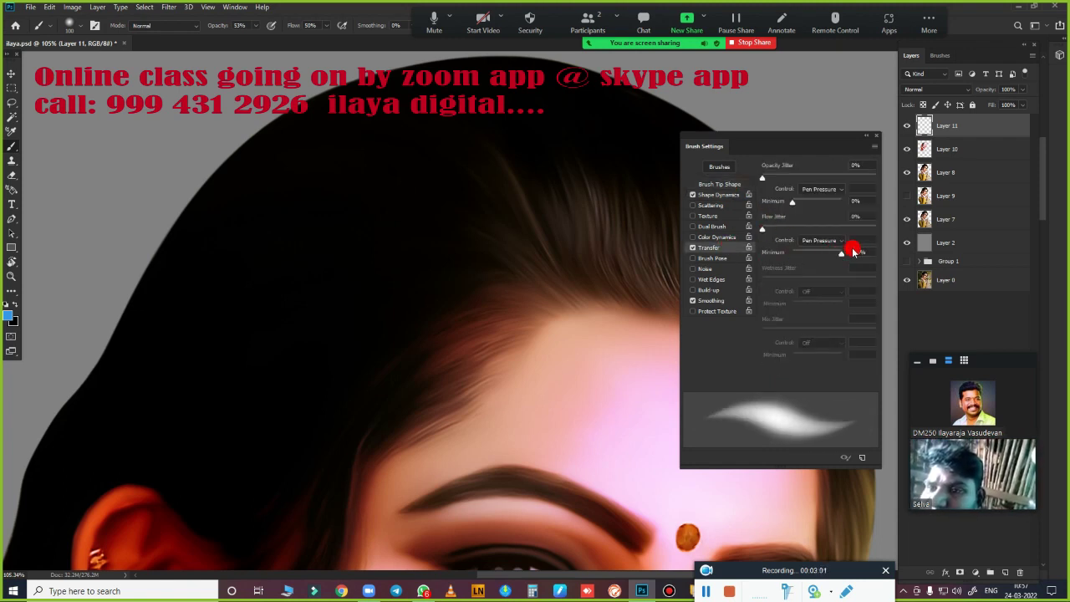
click(731, 186)
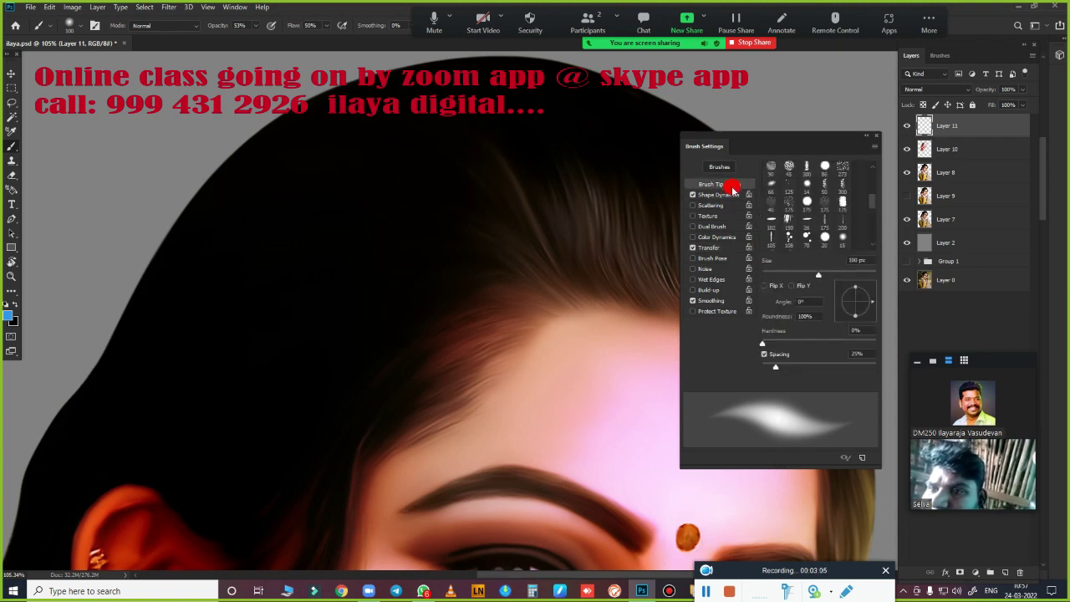
drag(779, 343, 770, 366)
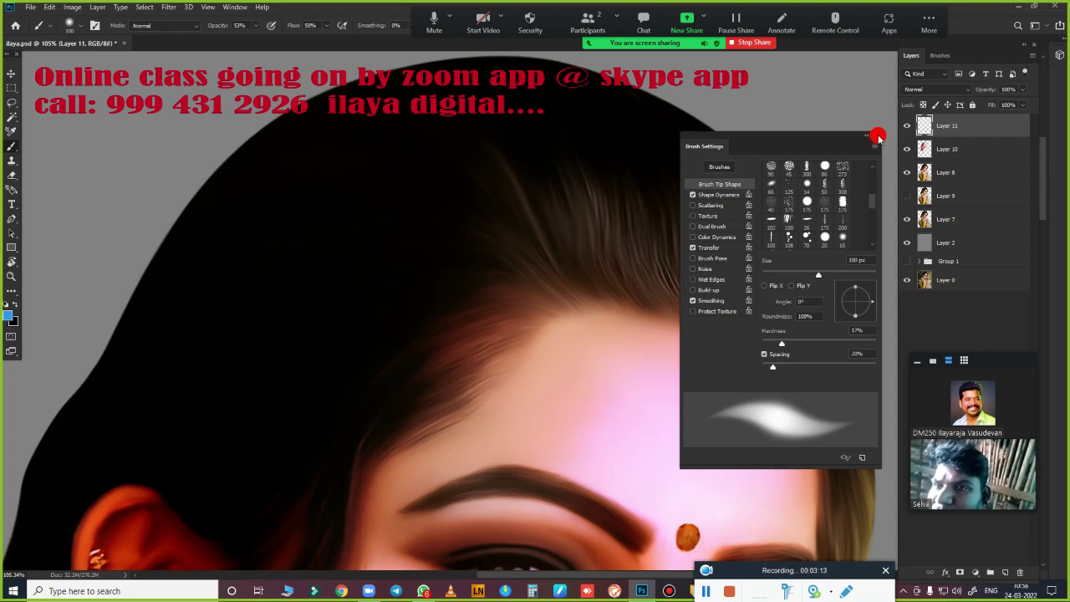
click(876, 136)
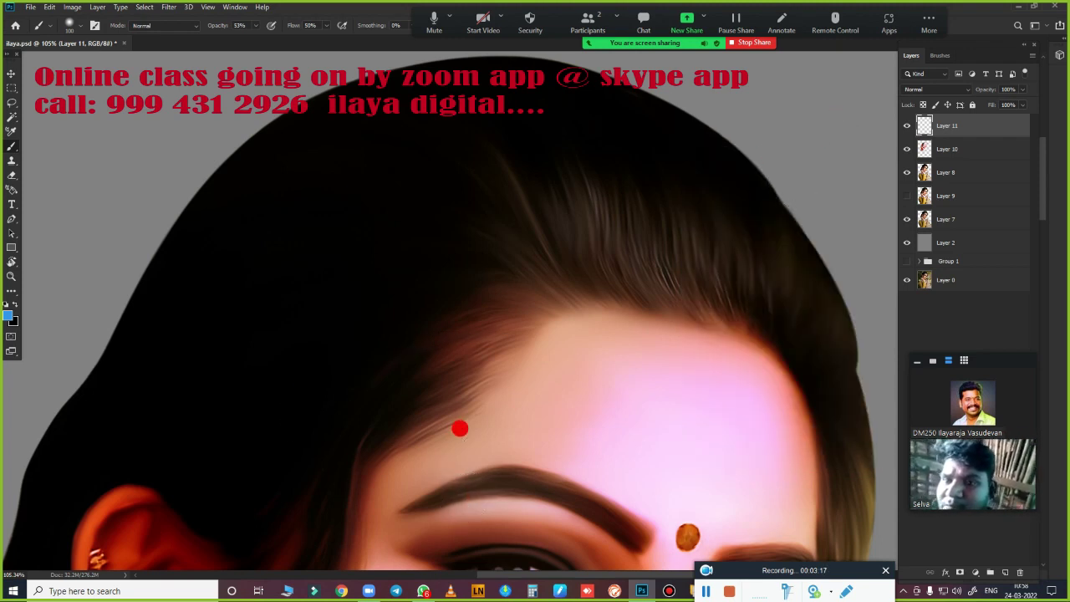
- Raise brush opacity and flow to 100% and review Brush Settings
drag(327, 27, 410, 29)
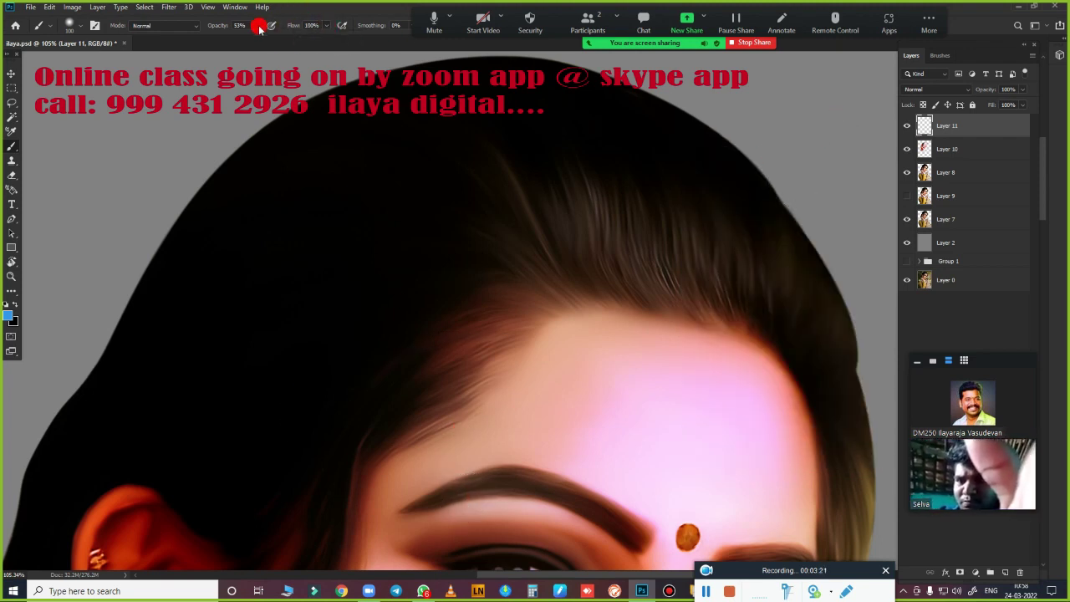
drag(258, 26, 321, 38)
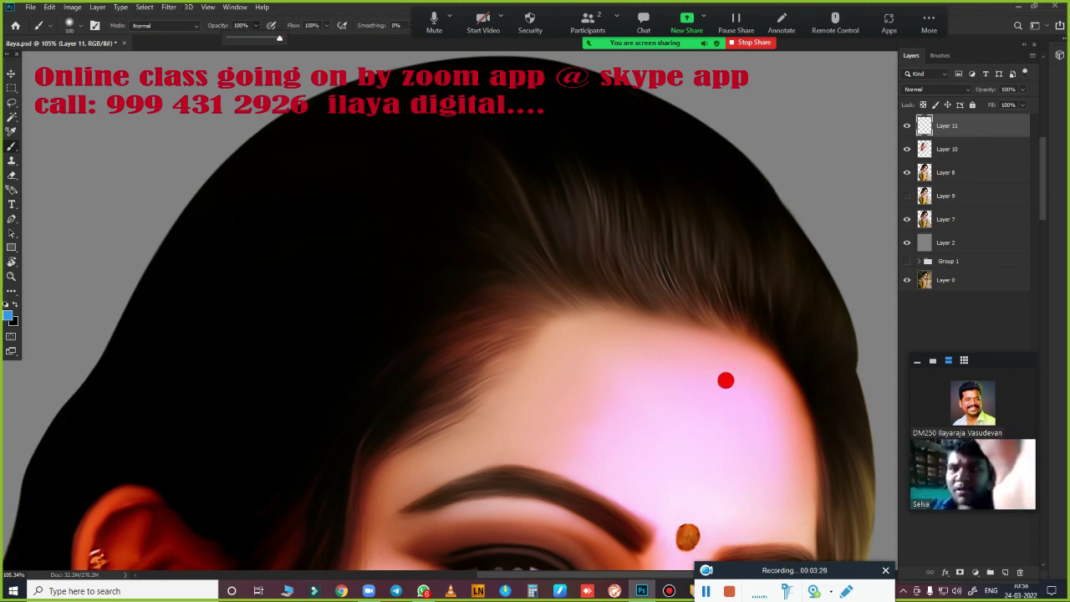
key(F5)
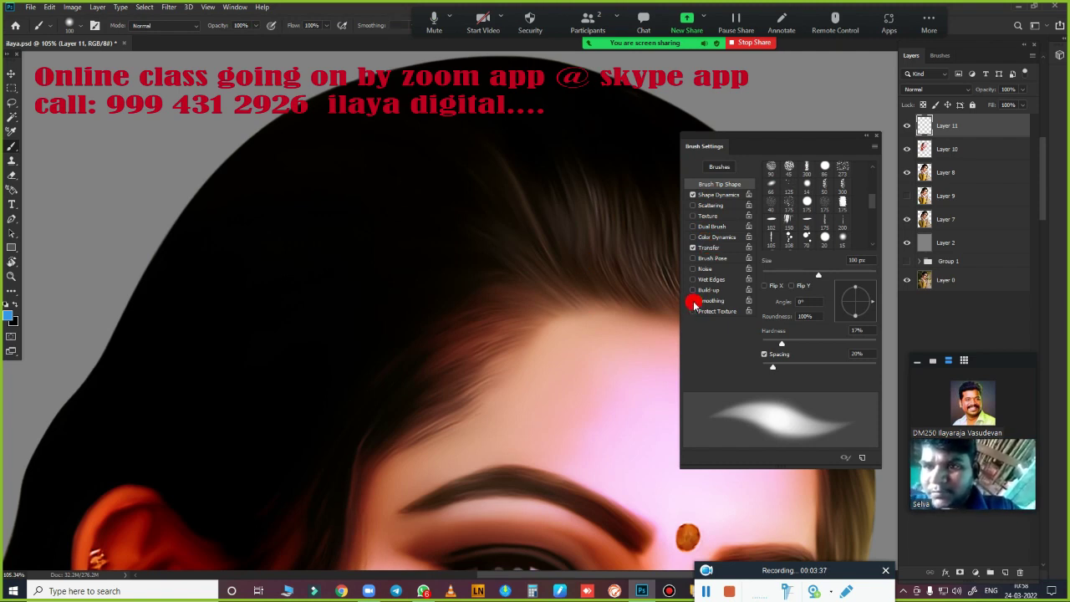
click(870, 137)
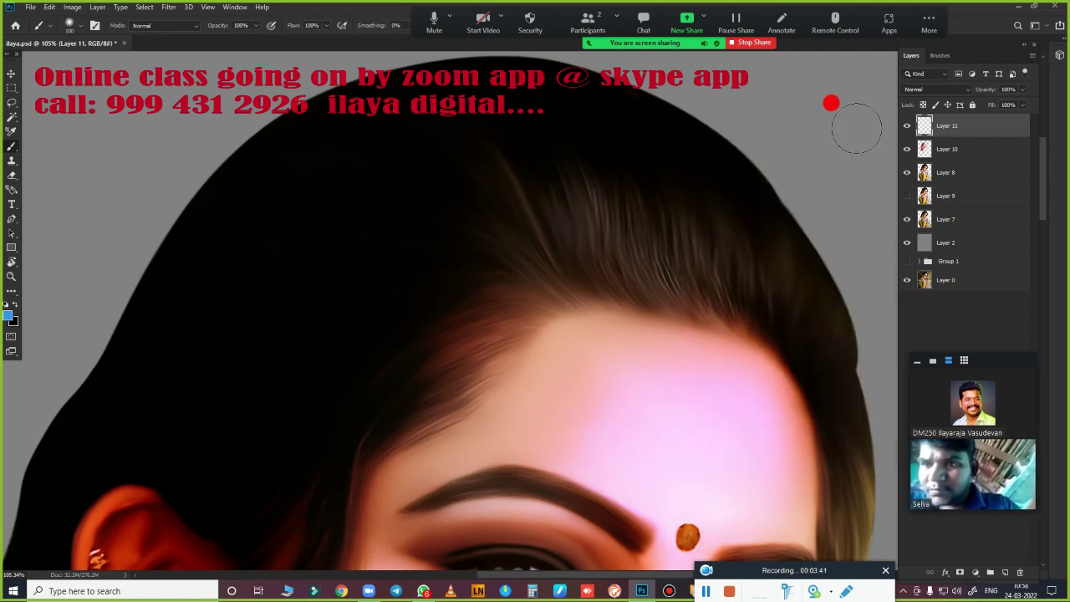
- Zoom the view onto the hairline of the portrait
scroll(443, 323, down, 5)
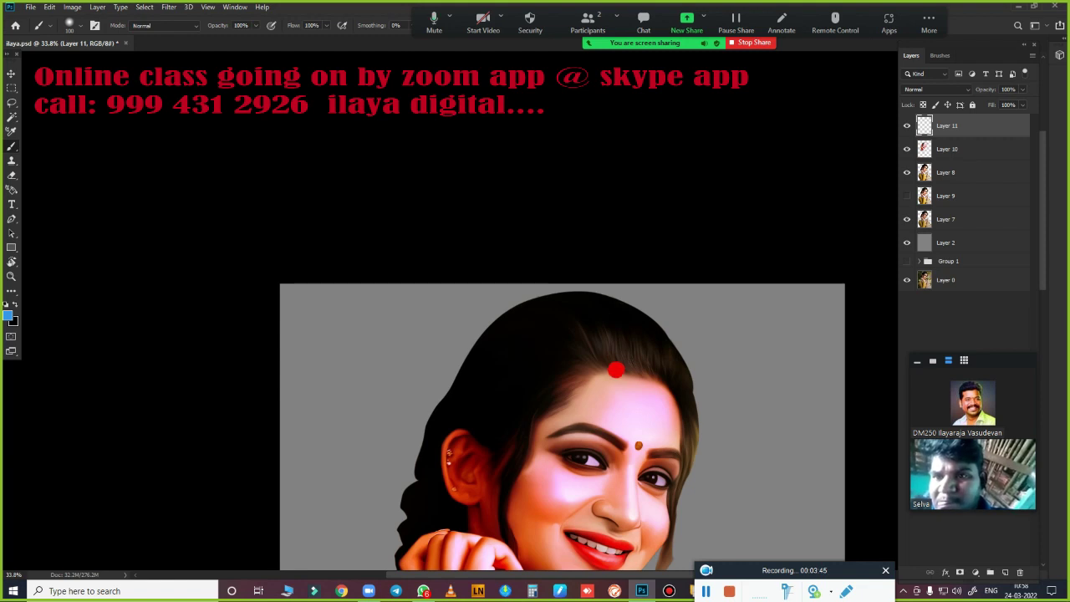
scroll(508, 383, up, 4)
scroll(550, 353, up, 1)
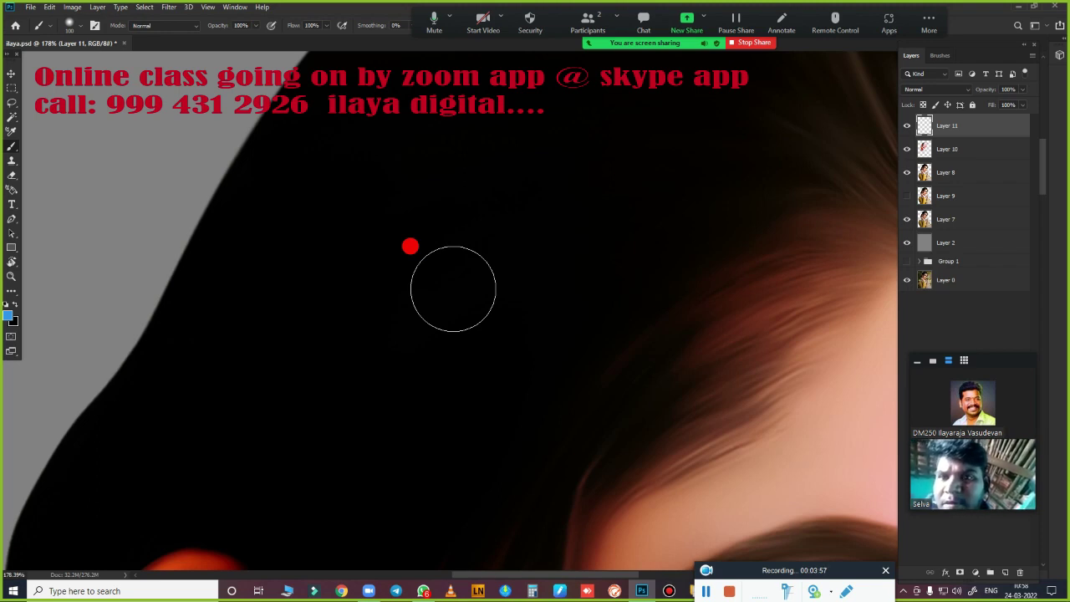
scroll(564, 334, down, 3)
scroll(499, 314, down, 2)
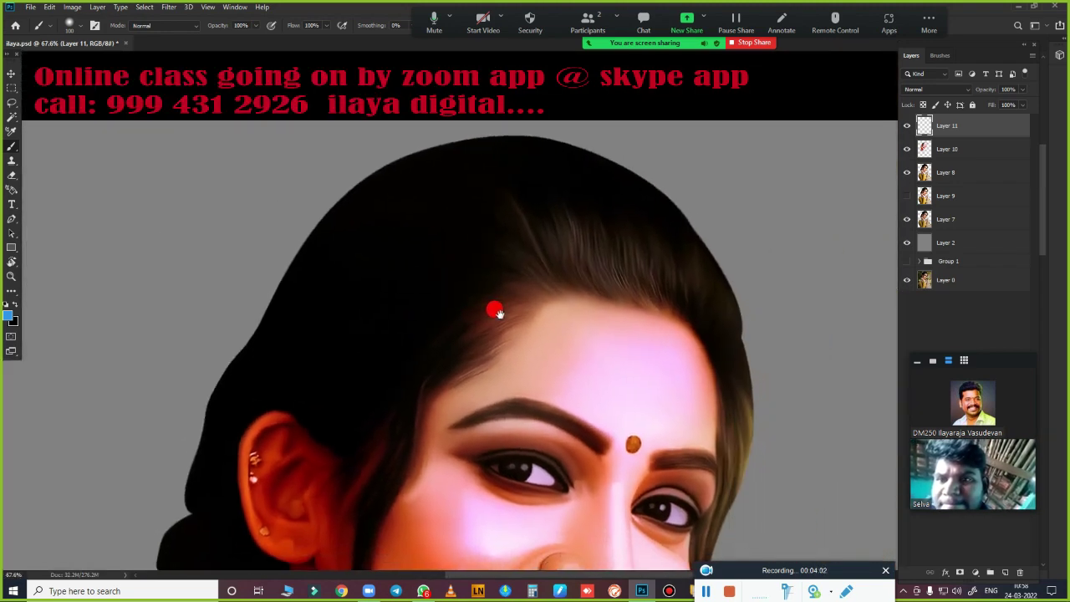
scroll(499, 313, up, 2)
scroll(519, 301, up, 1)
- Draw five curved Pen paths along the hairline left of the forehead
key(p)
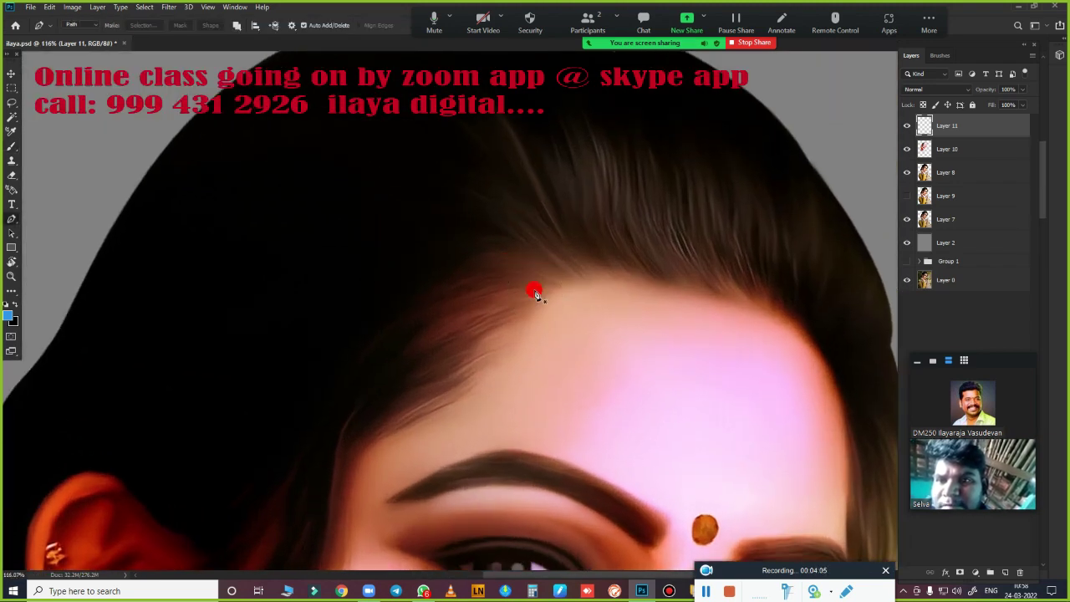
click(322, 337)
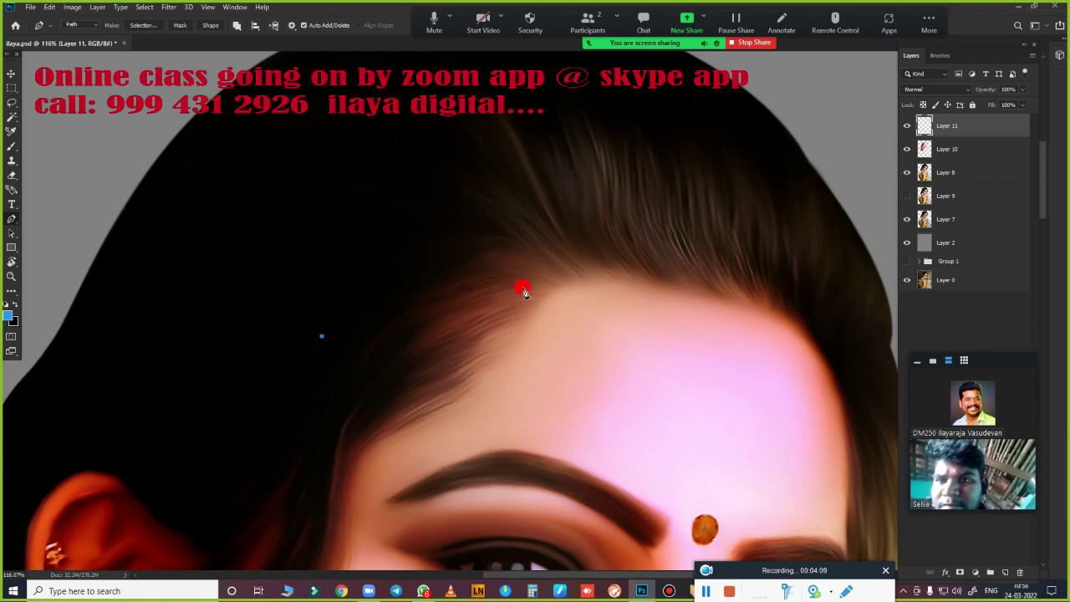
drag(535, 289, 658, 344)
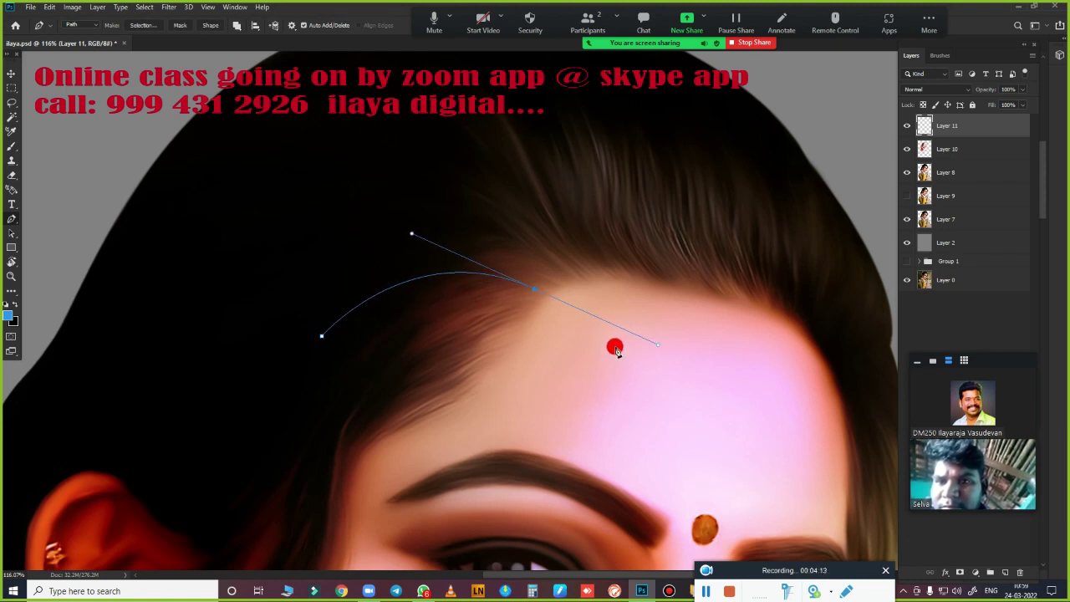
ctrl+click(565, 344)
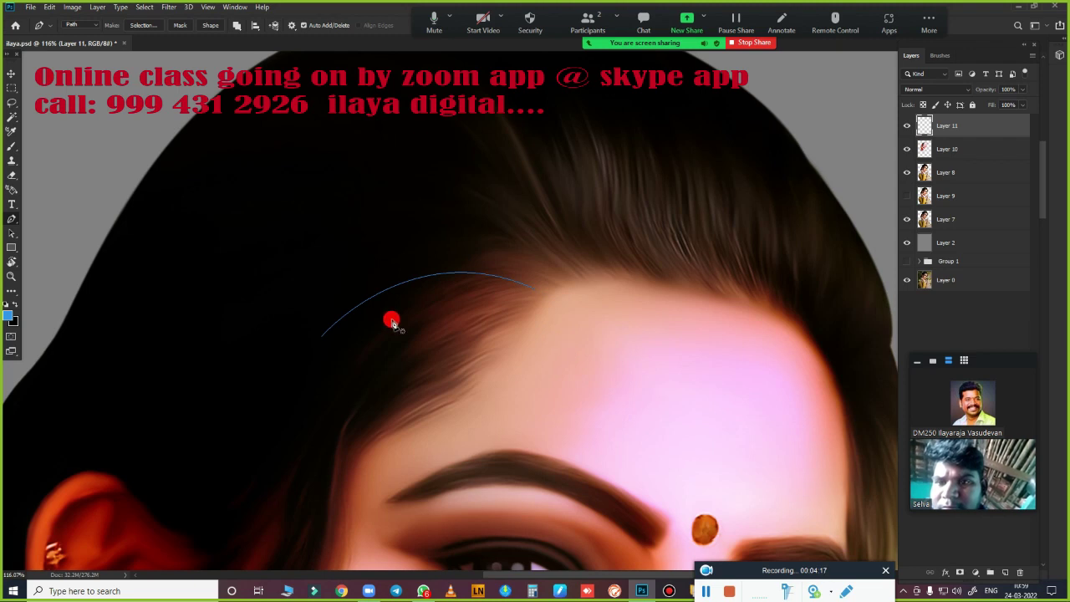
drag(514, 301, 612, 325)
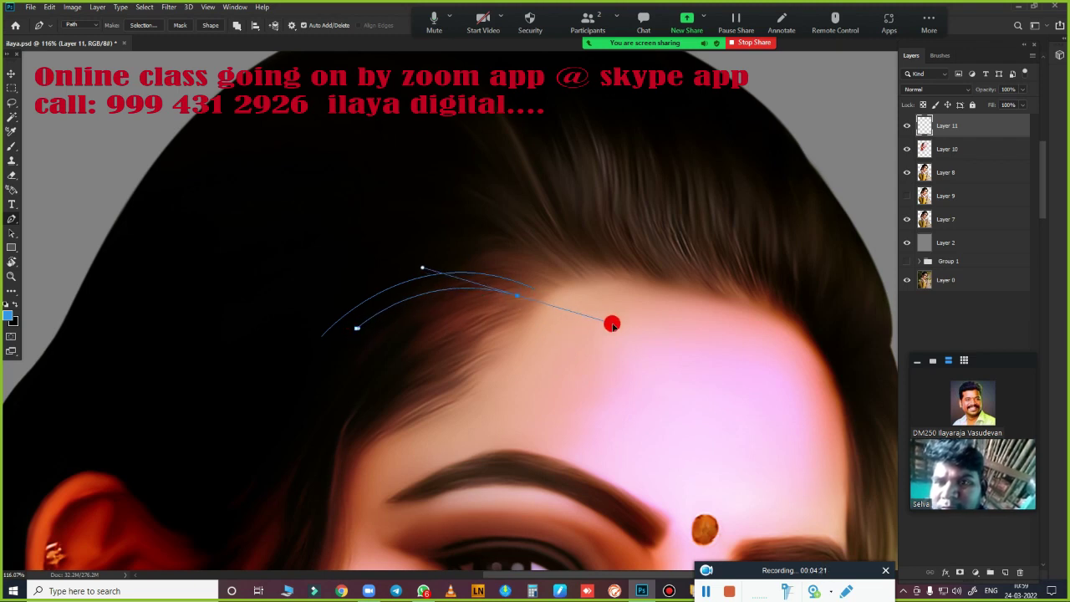
click(330, 299)
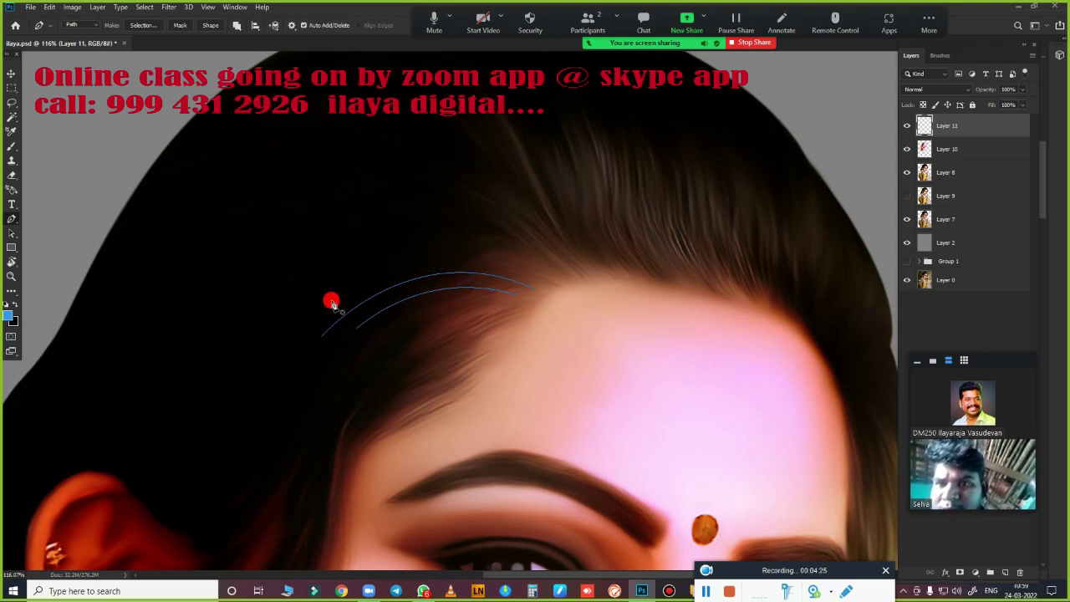
drag(536, 273, 653, 313)
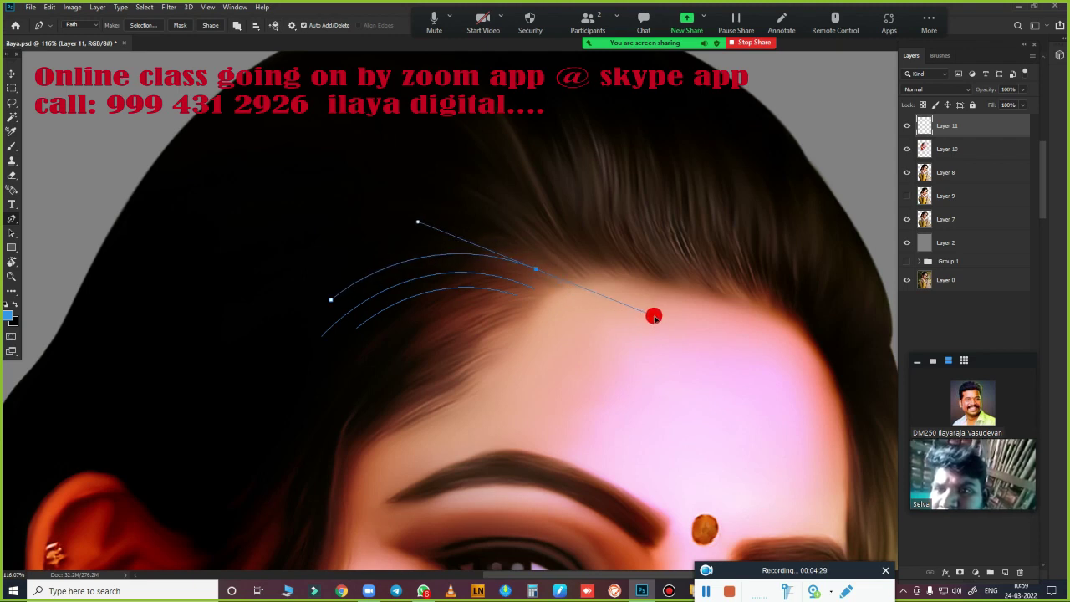
click(355, 266)
drag(500, 245, 566, 276)
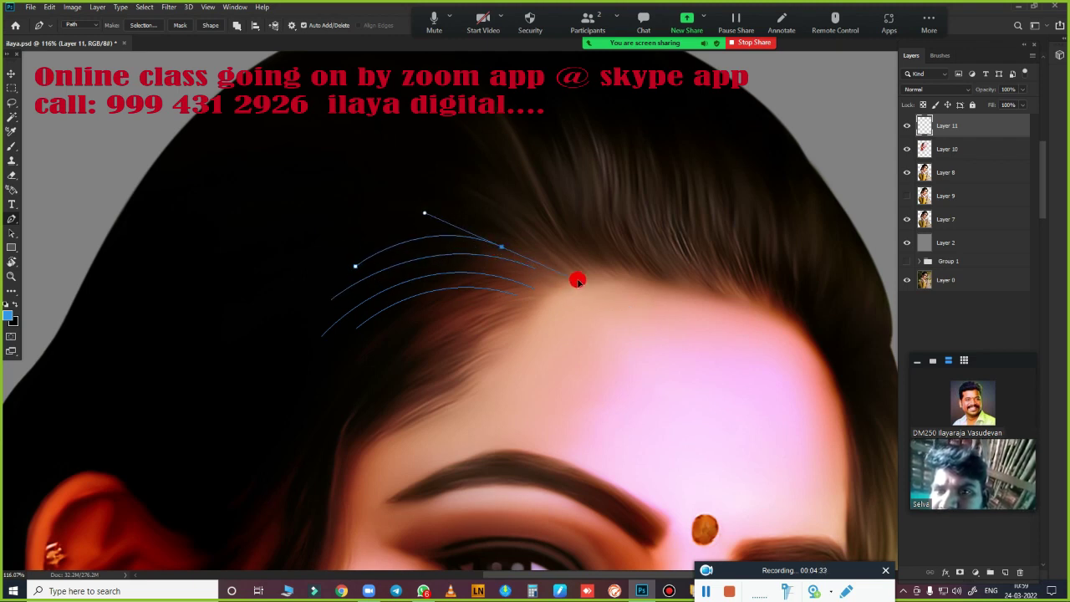
click(390, 323)
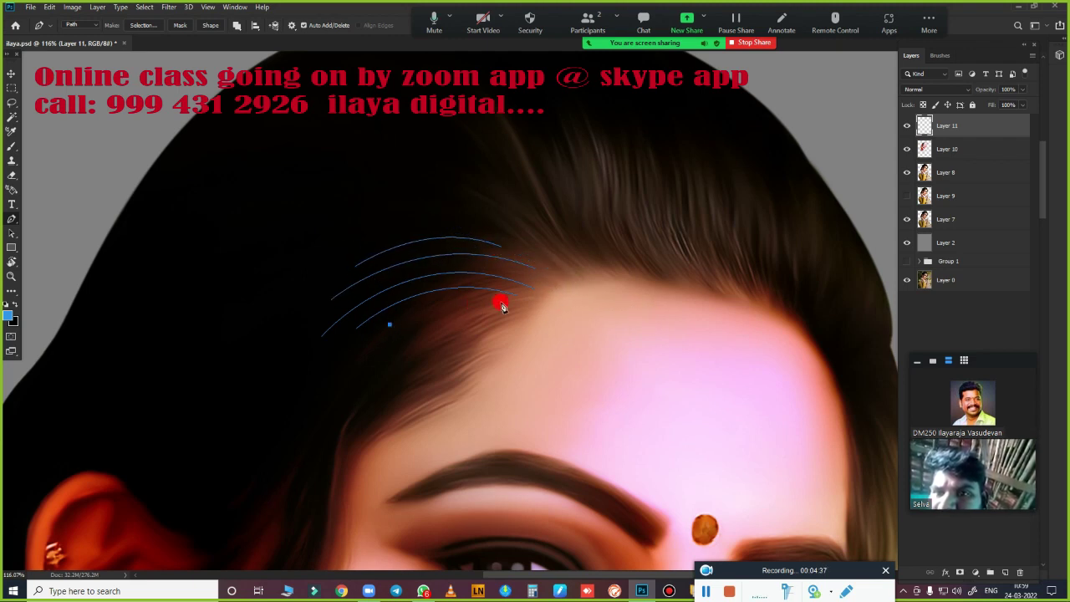
drag(514, 304, 583, 323)
key(Escape)
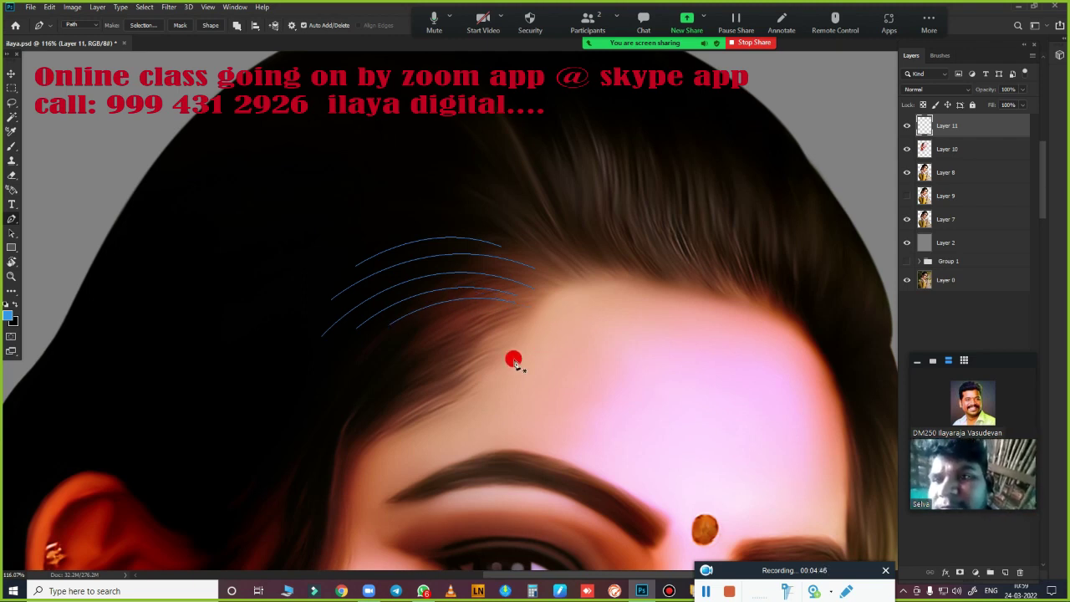
- Shrink the brush and stroke the paths with it, making tapered light blue strands
key(b)
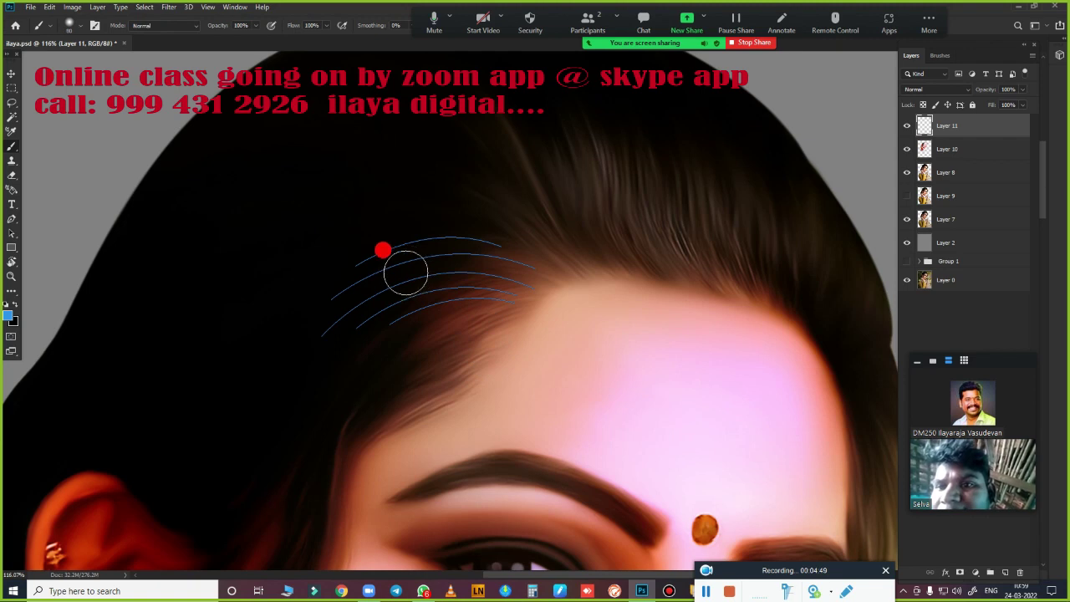
key(bracketleft)
key(bracketleft)
key(bracketleft)
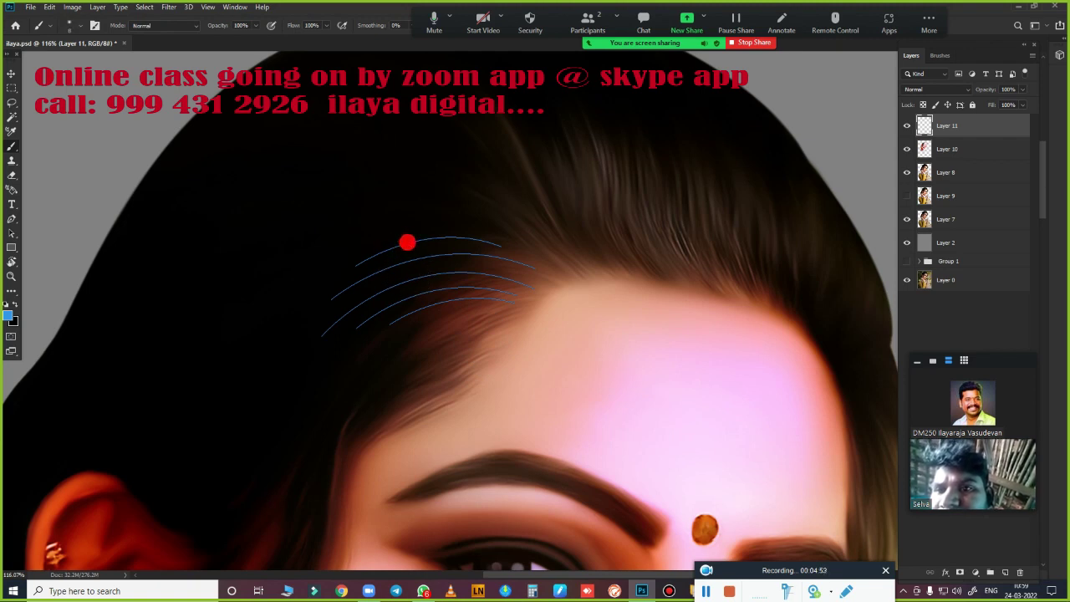
key(i)
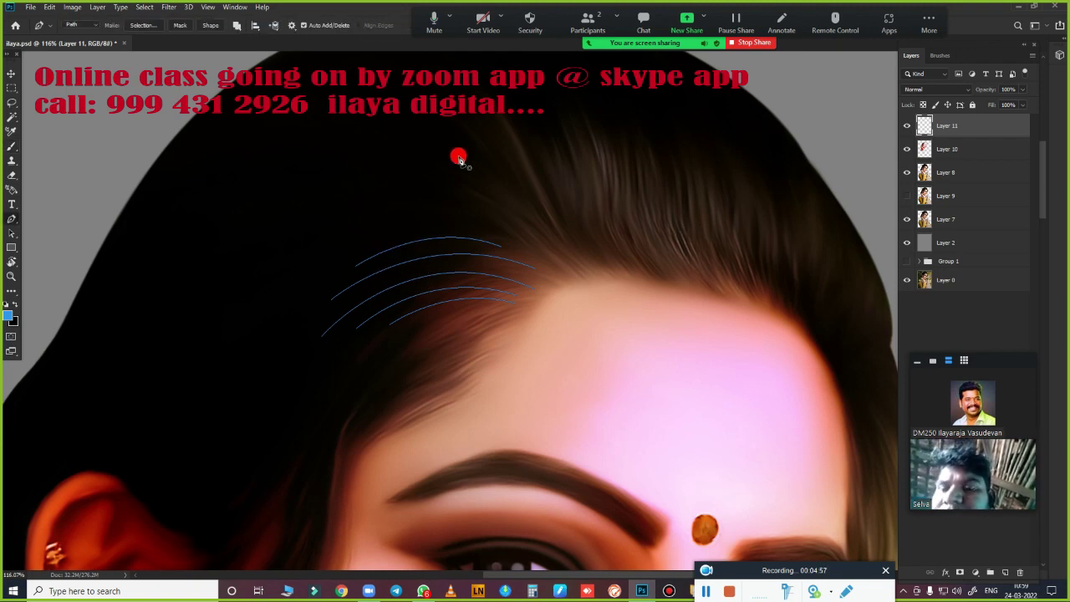
right_click(448, 185)
click(484, 266)
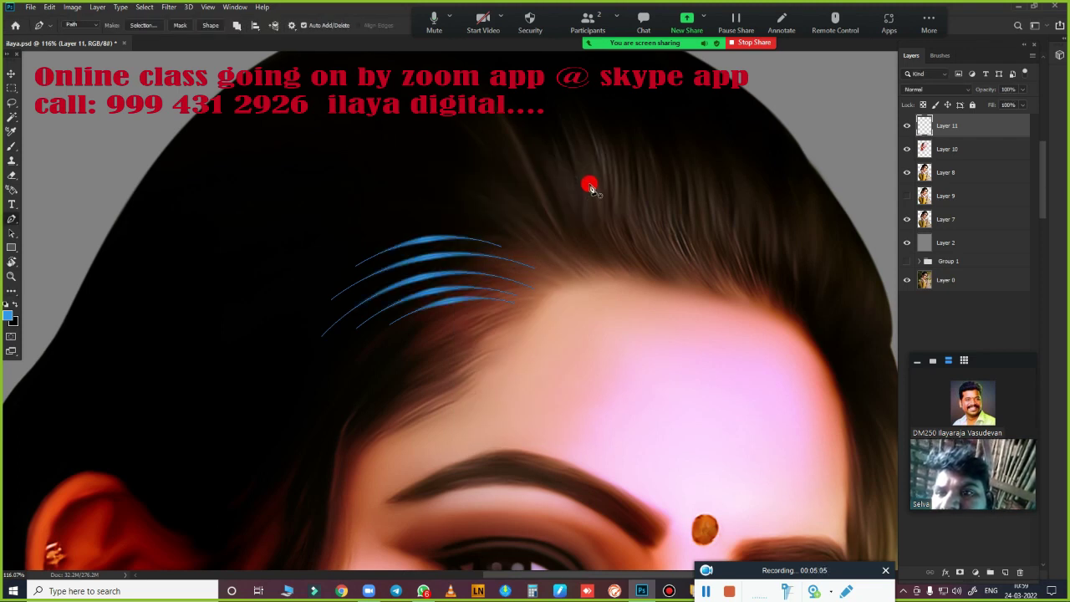
key(Return)
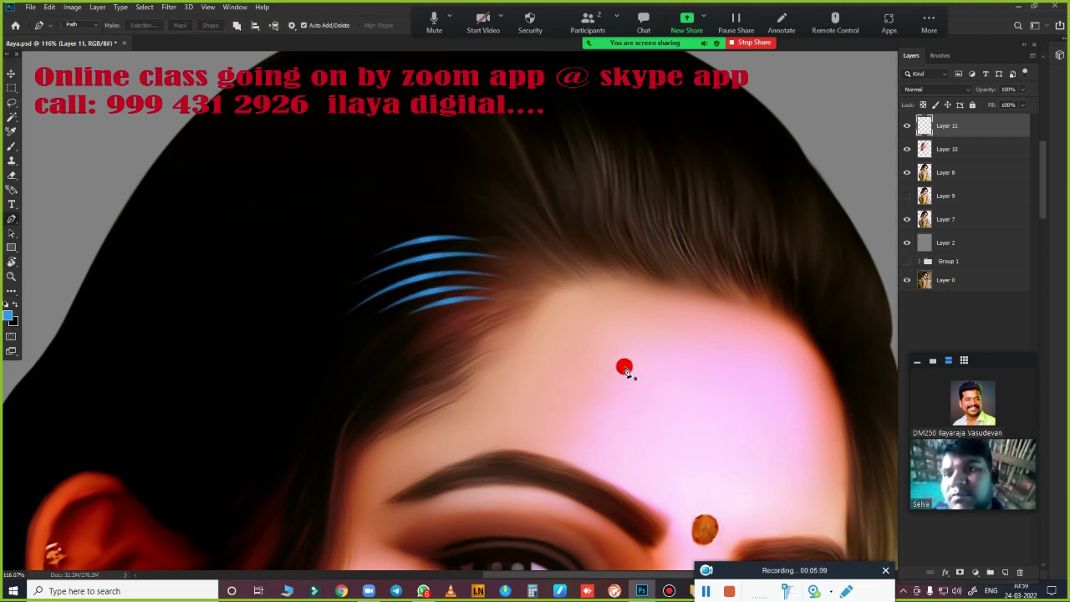
drag(623, 365, 597, 272)
- Draw a strand curve toward the forehead hairline and stroke it in blue
scroll(596, 272, down, 5)
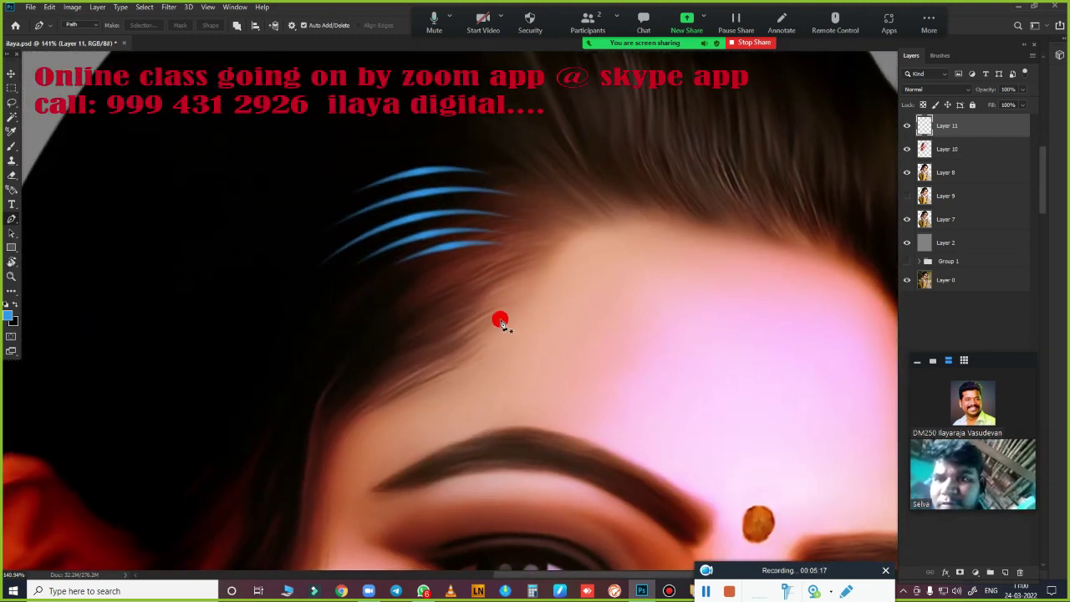
click(538, 263)
drag(403, 316, 336, 401)
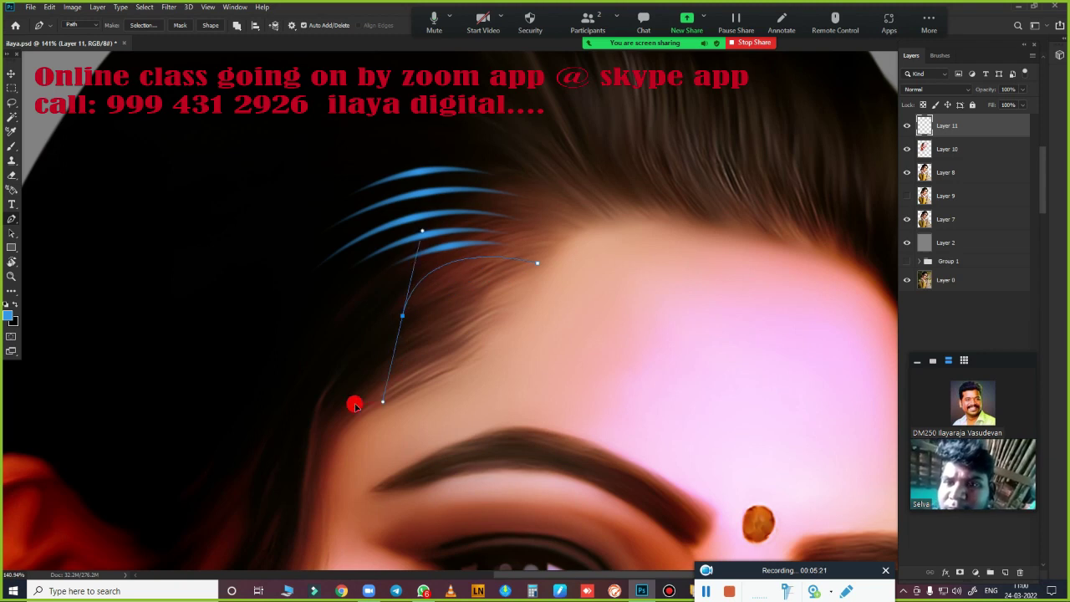
click(292, 365)
right_click(460, 400)
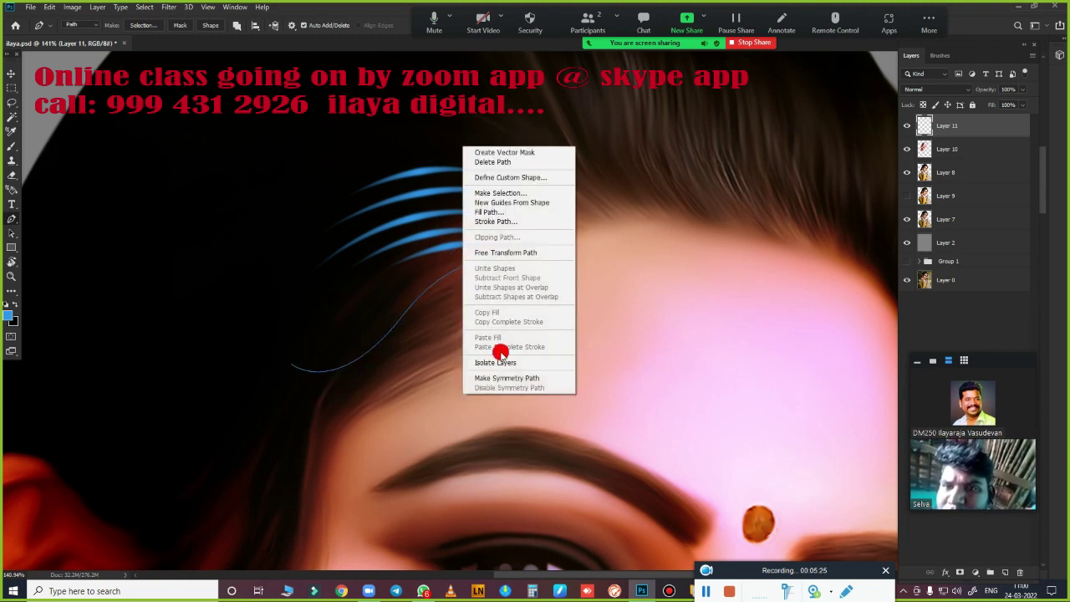
click(510, 223)
click(600, 184)
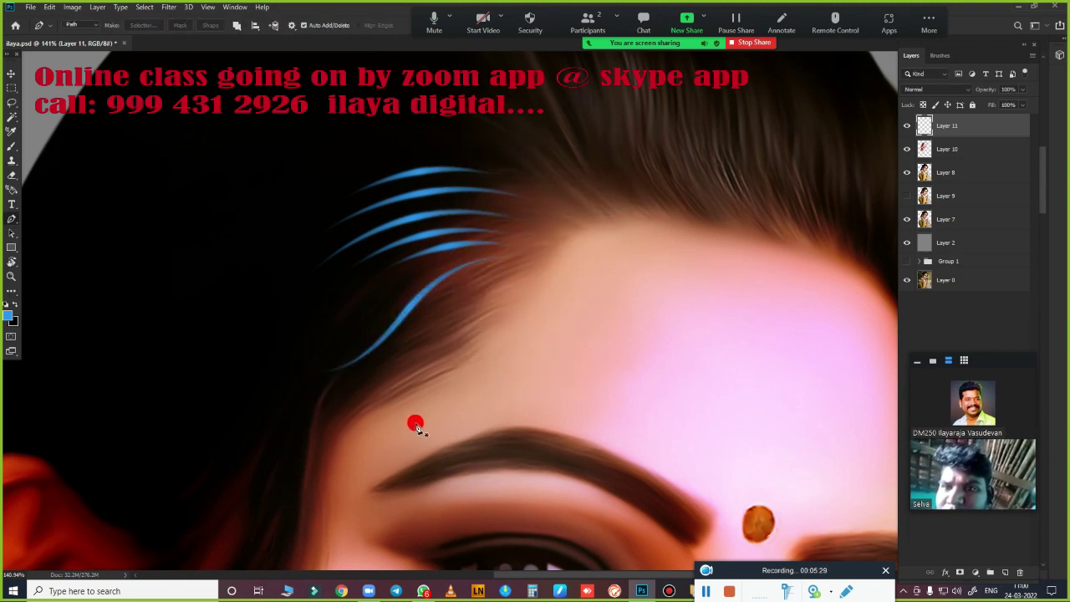
- Draw two more curved paths following the upper hair direction
drag(549, 218, 474, 397)
click(607, 400)
drag(556, 320, 549, 243)
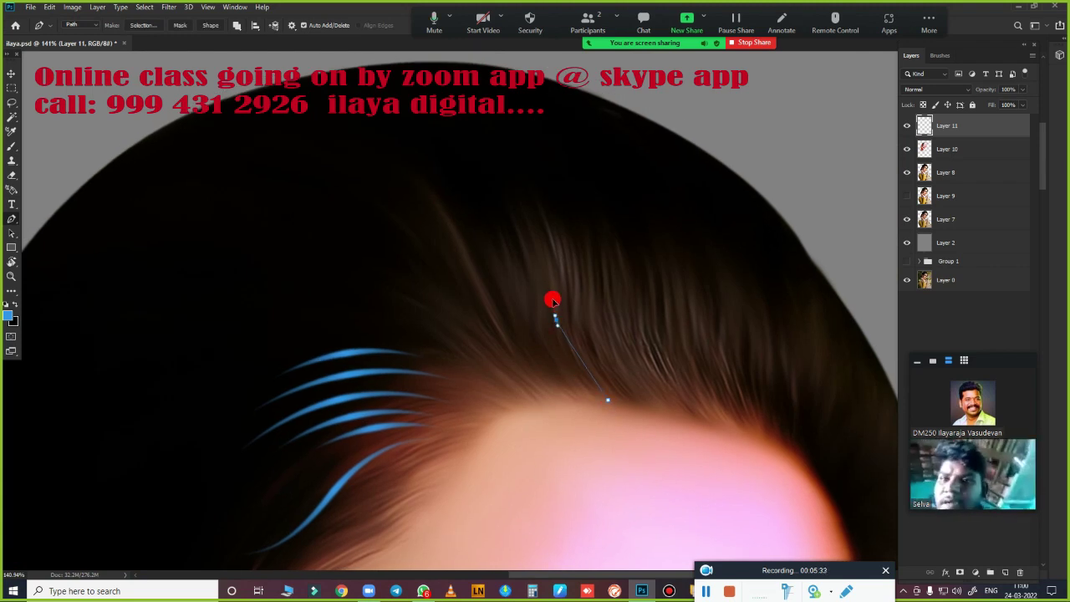
ctrl+click(472, 431)
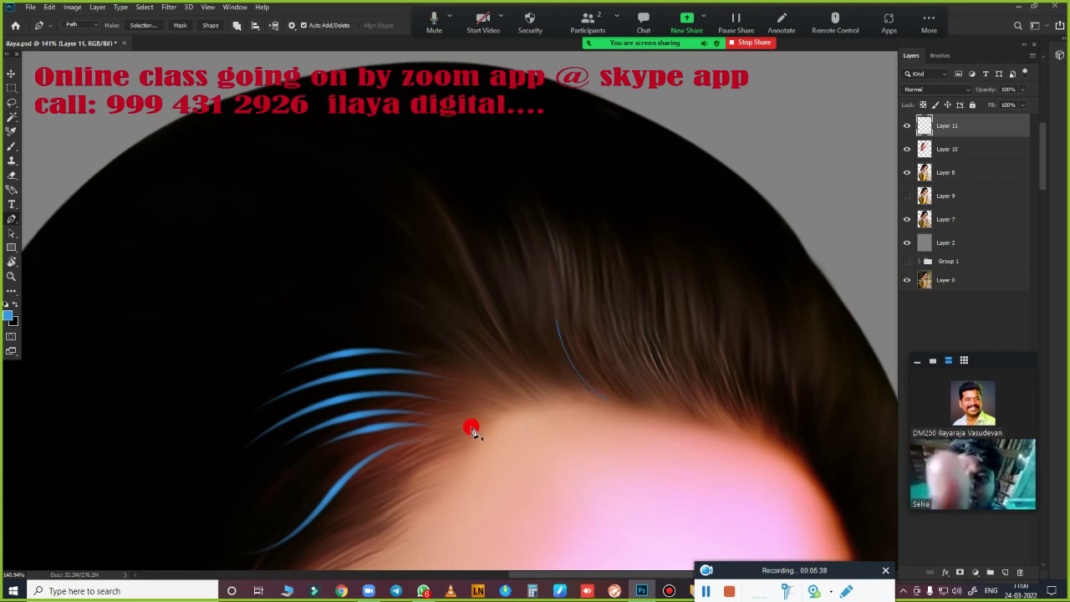
click(520, 377)
drag(505, 303, 491, 219)
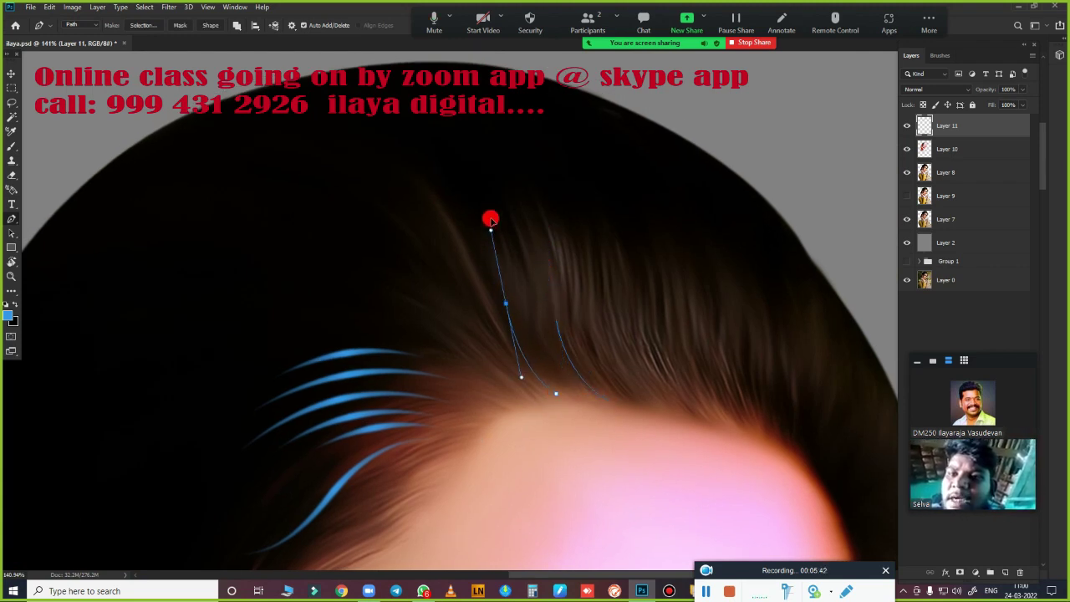
scroll(542, 470, down, 2)
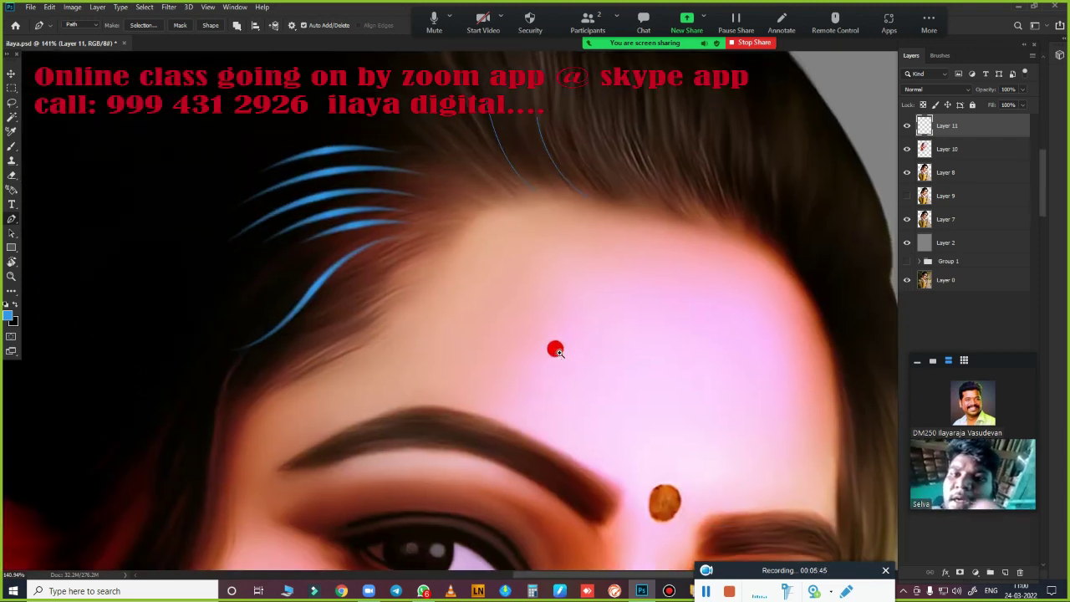
scroll(535, 346, down, 2)
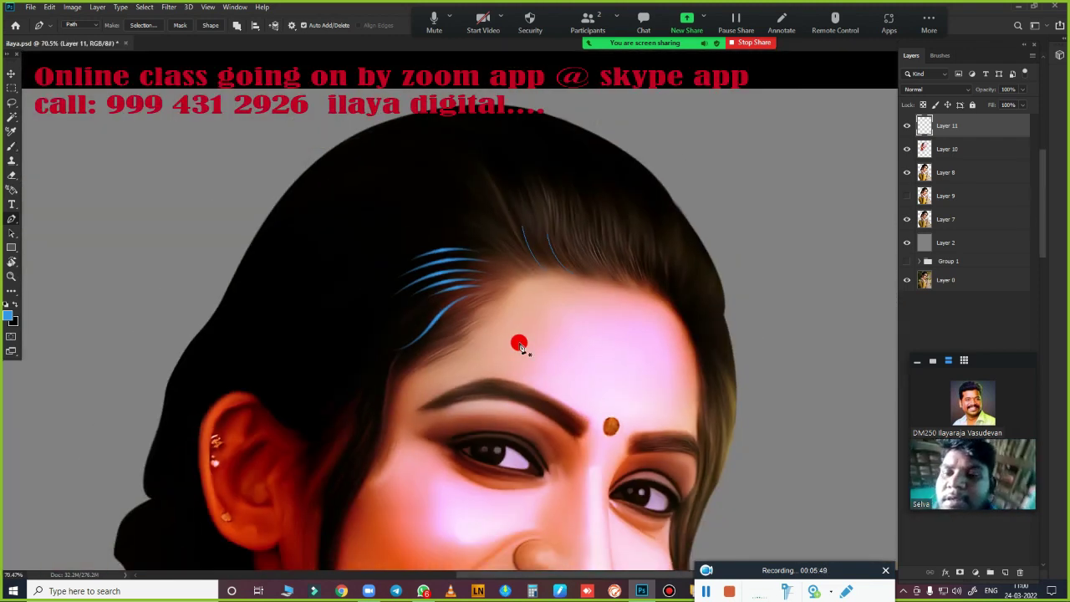
- Undo the stray segment and trace a long curve along the upper-left hair
key(ctrl+z)
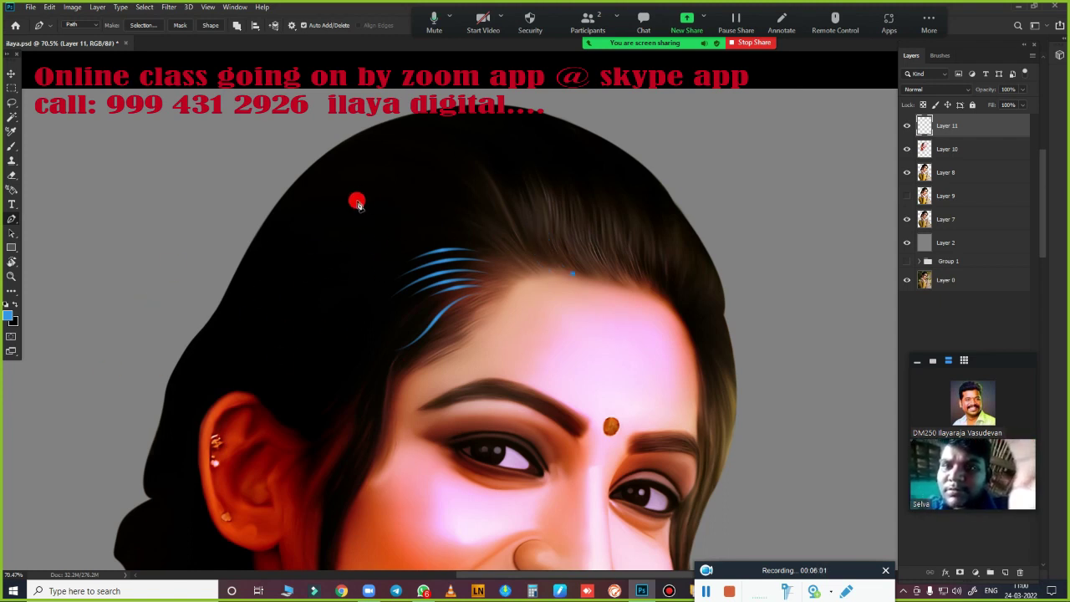
click(306, 237)
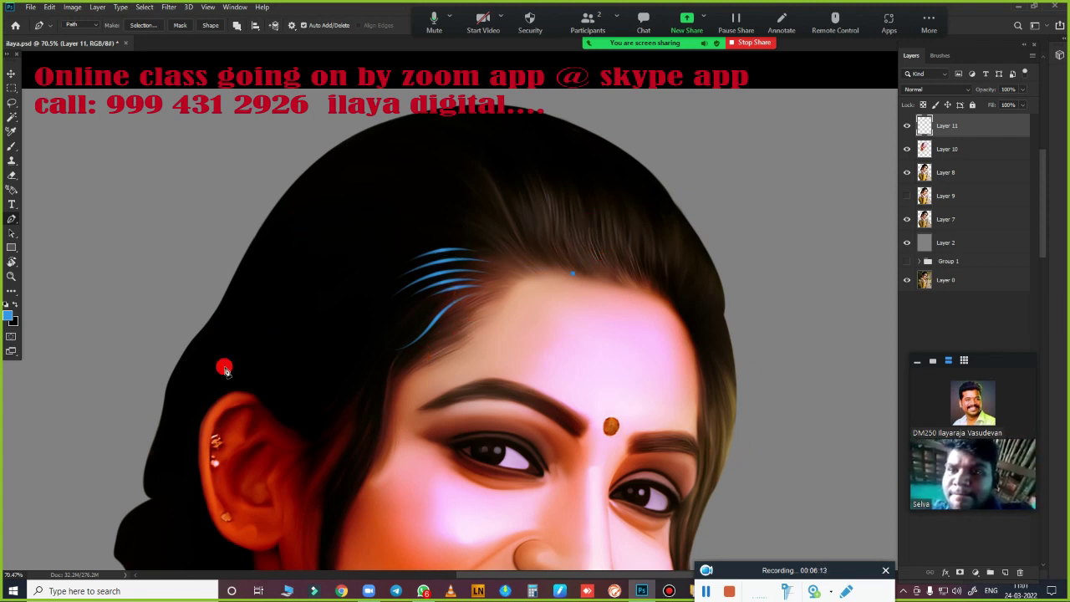
drag(407, 201, 392, 272)
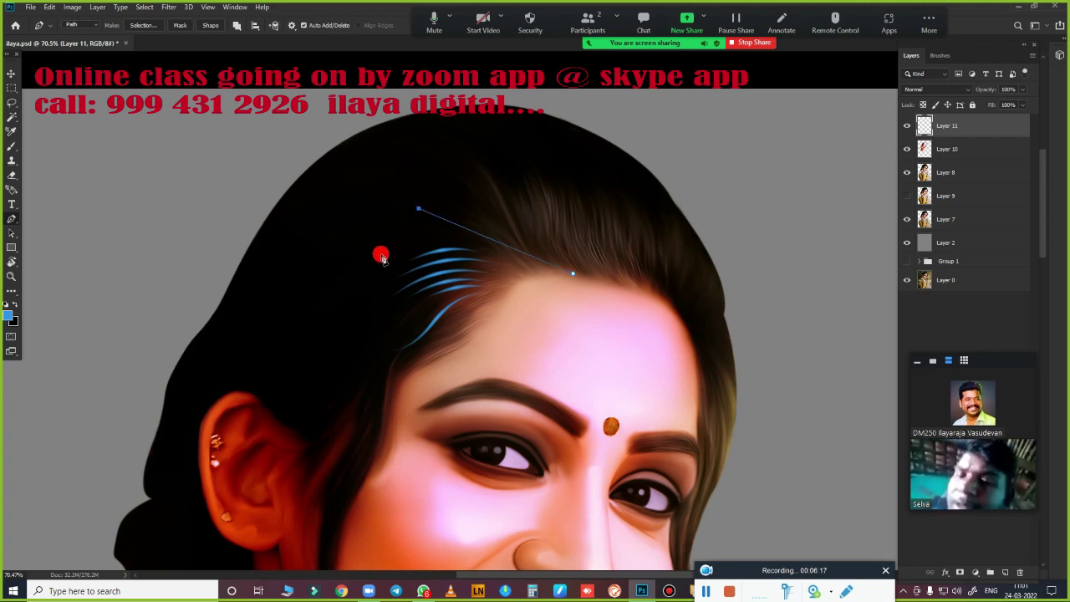
drag(266, 299, 249, 413)
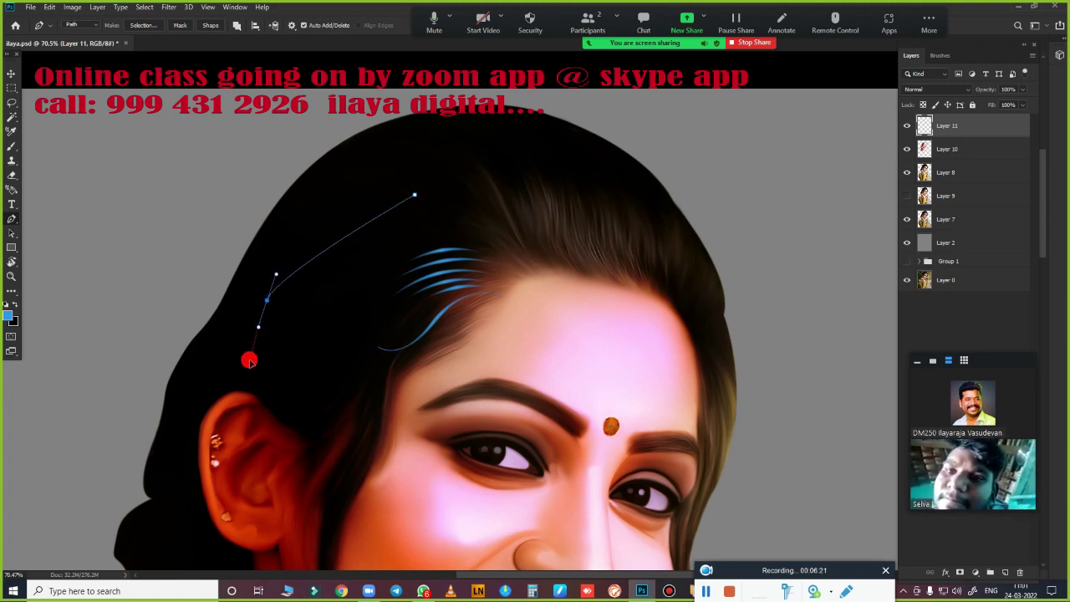
key(Escape)
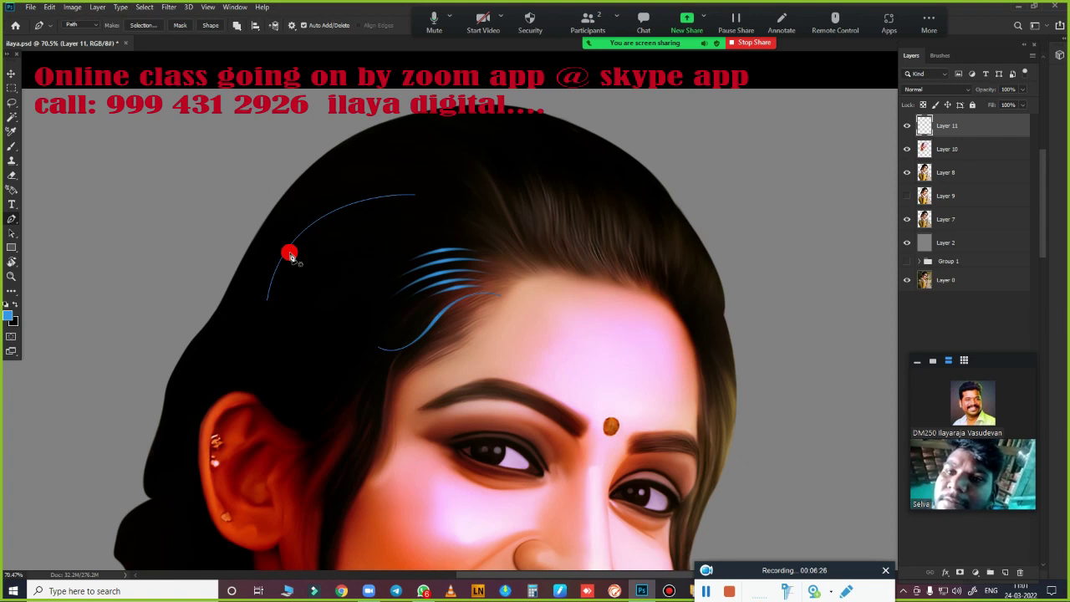
- Switch to the brush and set its opacity to 37%
key(b)
click(257, 27)
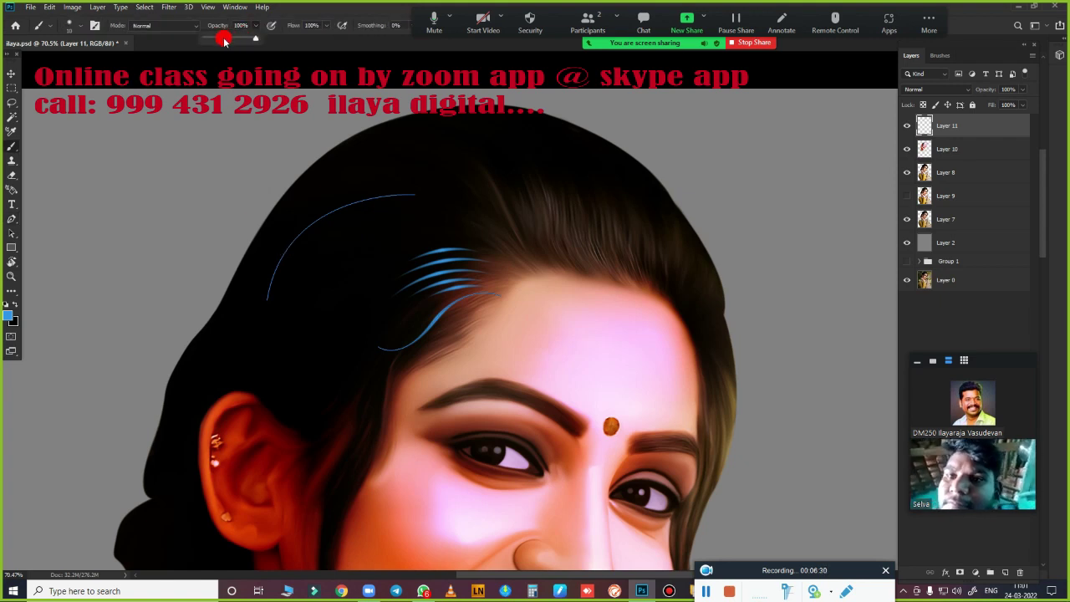
drag(242, 23, 257, 39)
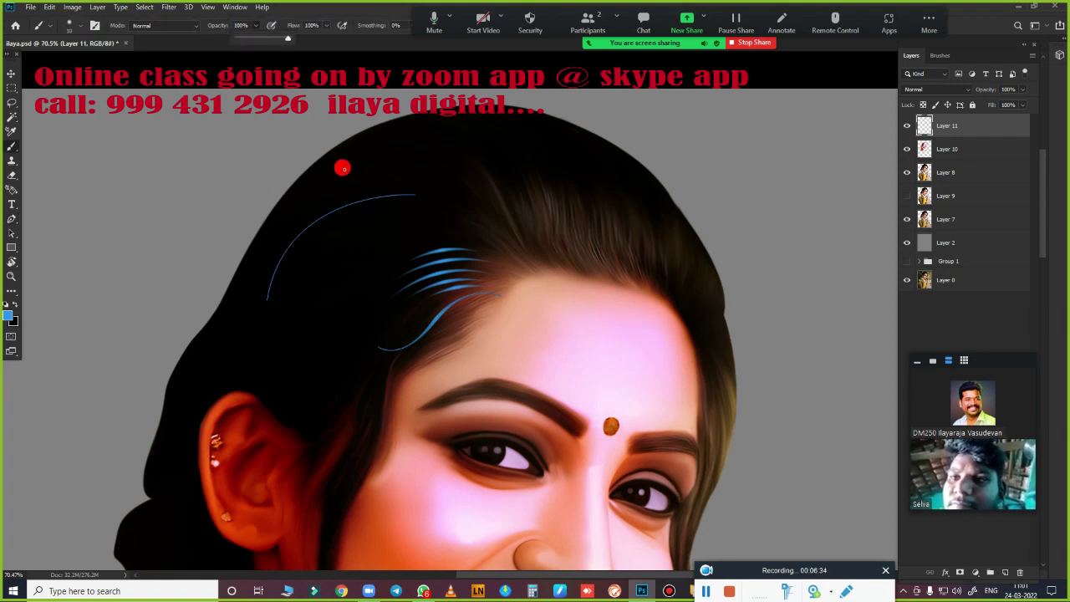
- Pick a dark navy foreground colour and stroke the upper-left hair path with it
click(9, 313)
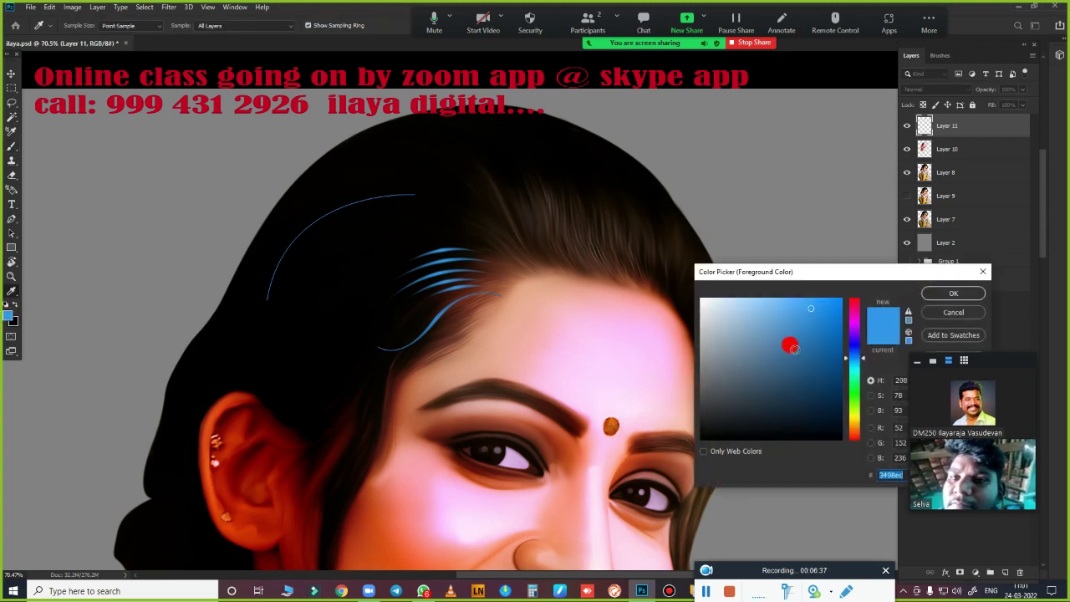
drag(820, 405, 817, 377)
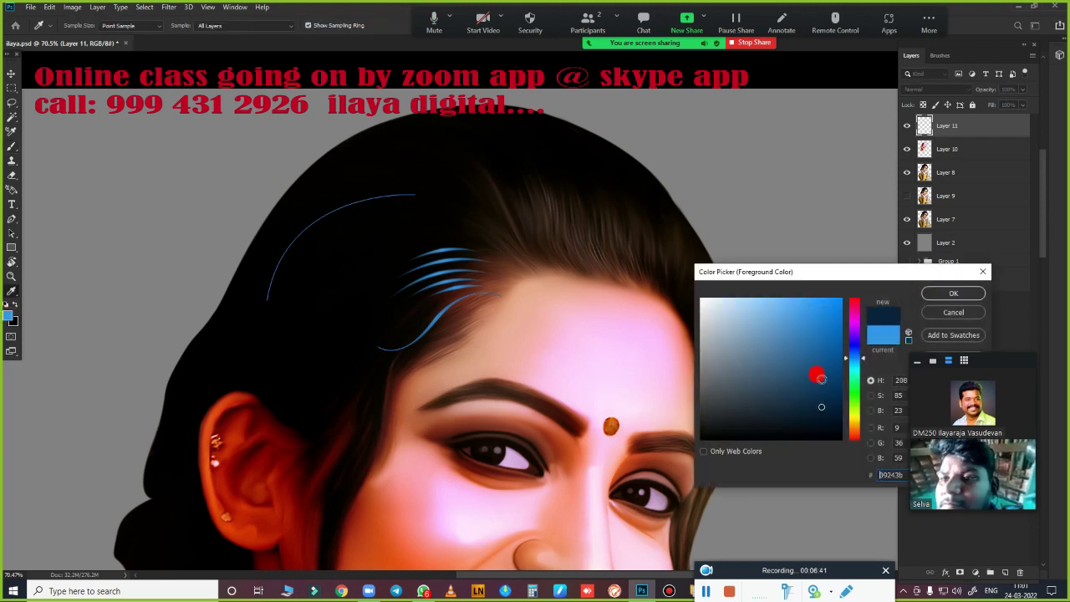
click(953, 292)
key(p)
right_click(333, 251)
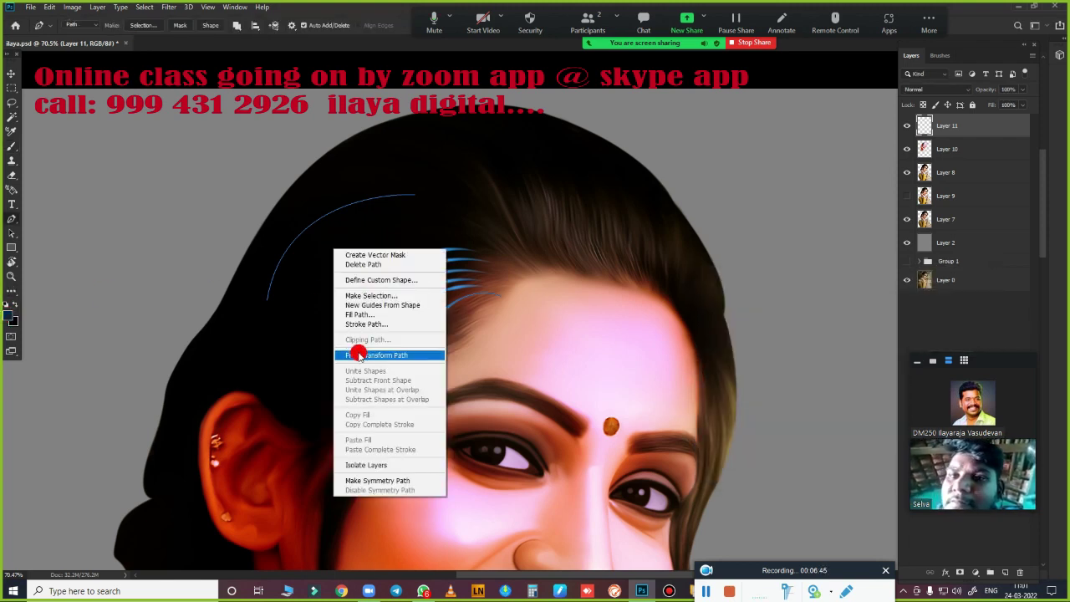
click(358, 351)
click(598, 186)
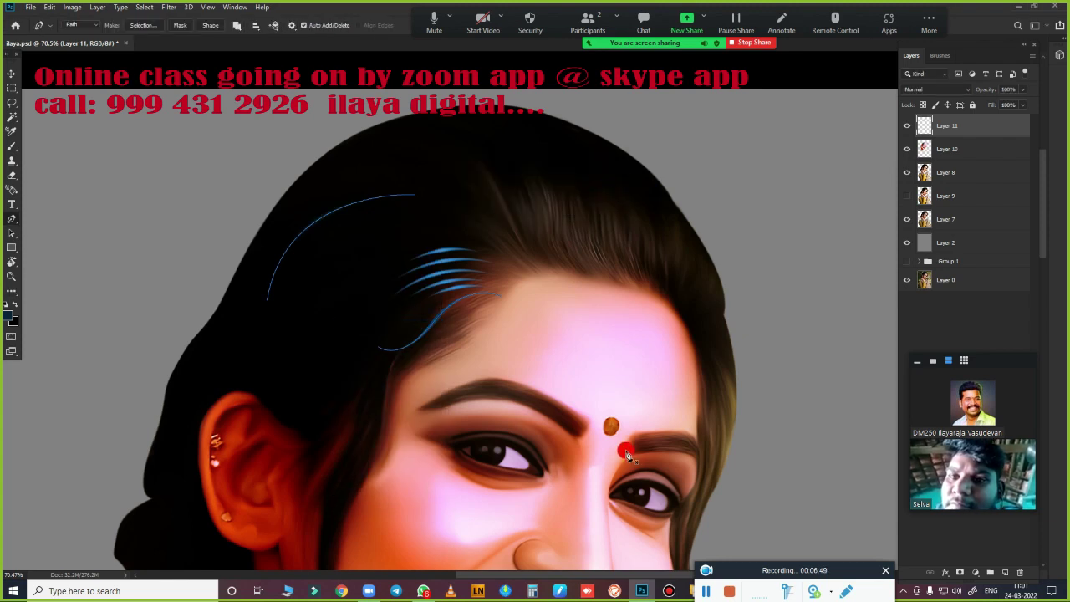
key(Return)
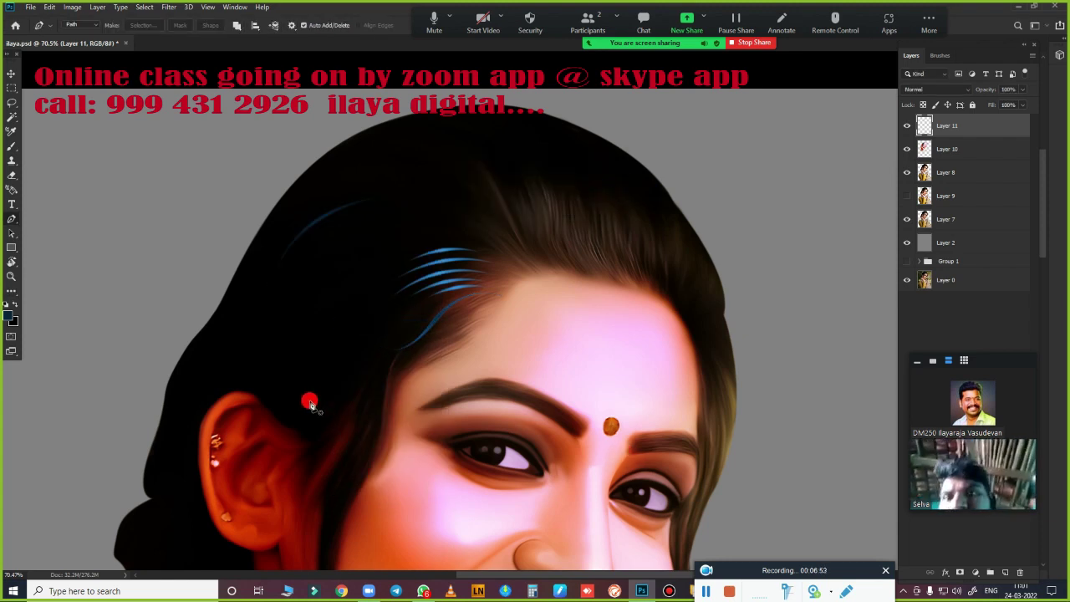
- Start a new strand curve on the upper-left hair and adjust the zoom
click(297, 222)
drag(285, 237, 275, 253)
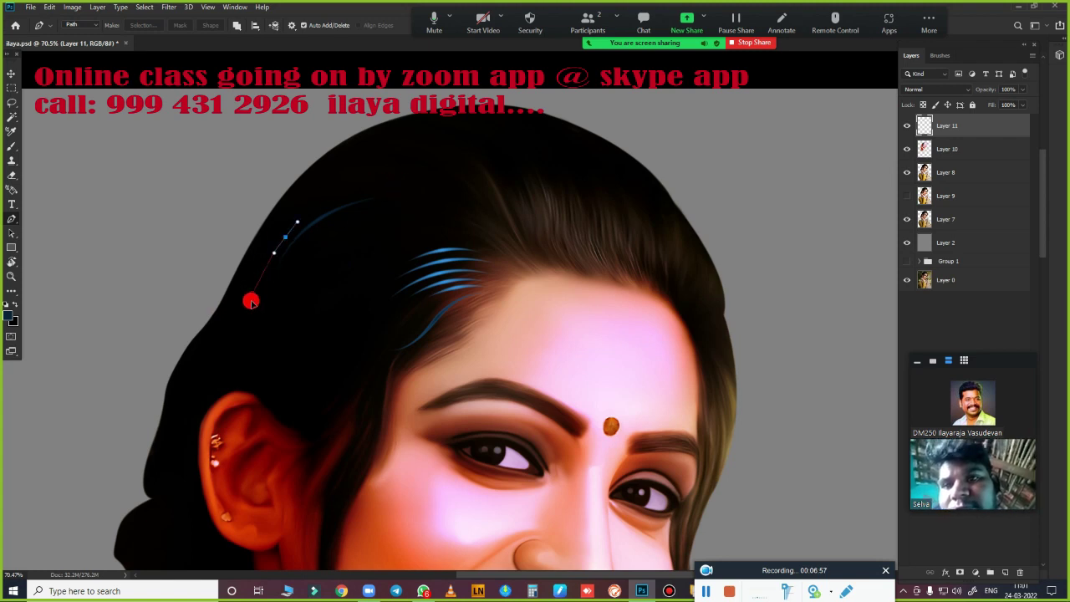
scroll(358, 335, down, 5)
scroll(551, 240, up, 1)
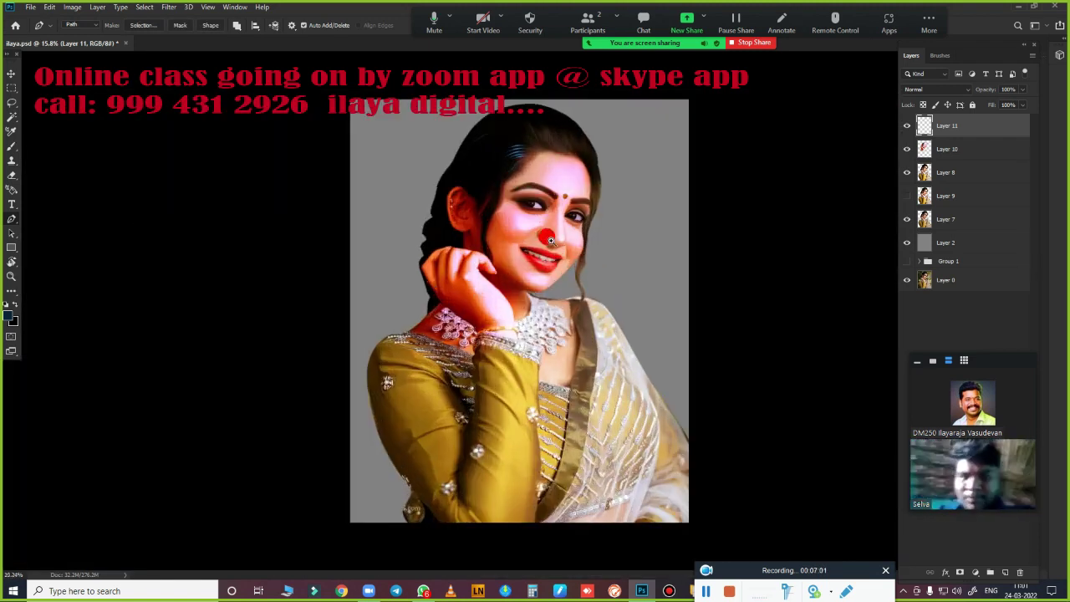
scroll(551, 241, up, 6)
scroll(530, 220, up, 2)
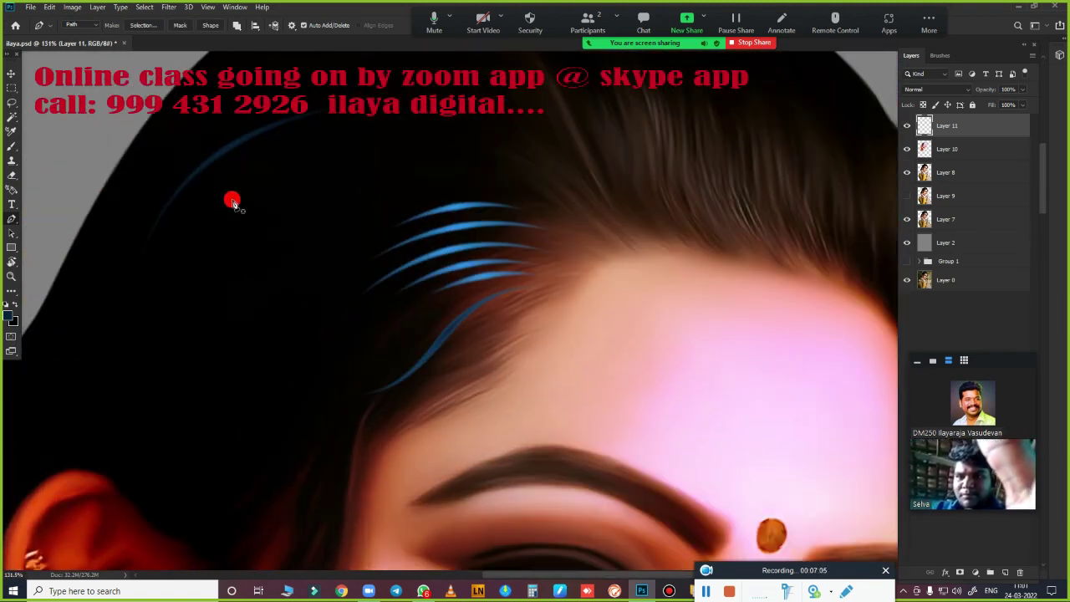
scroll(162, 363, down, 2)
scroll(382, 365, down, 2)
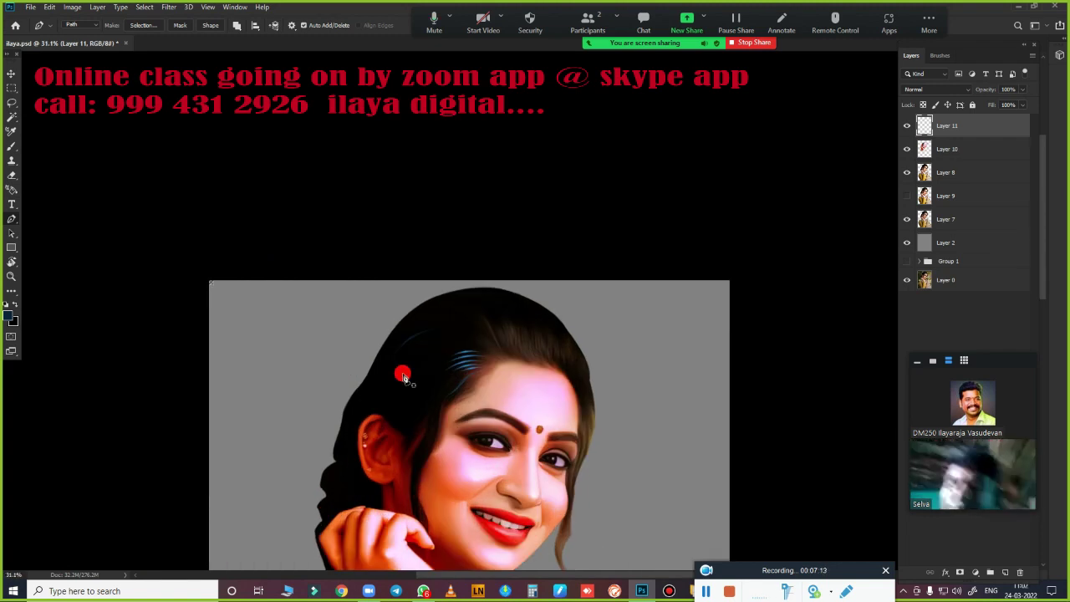
scroll(426, 360, down, 1)
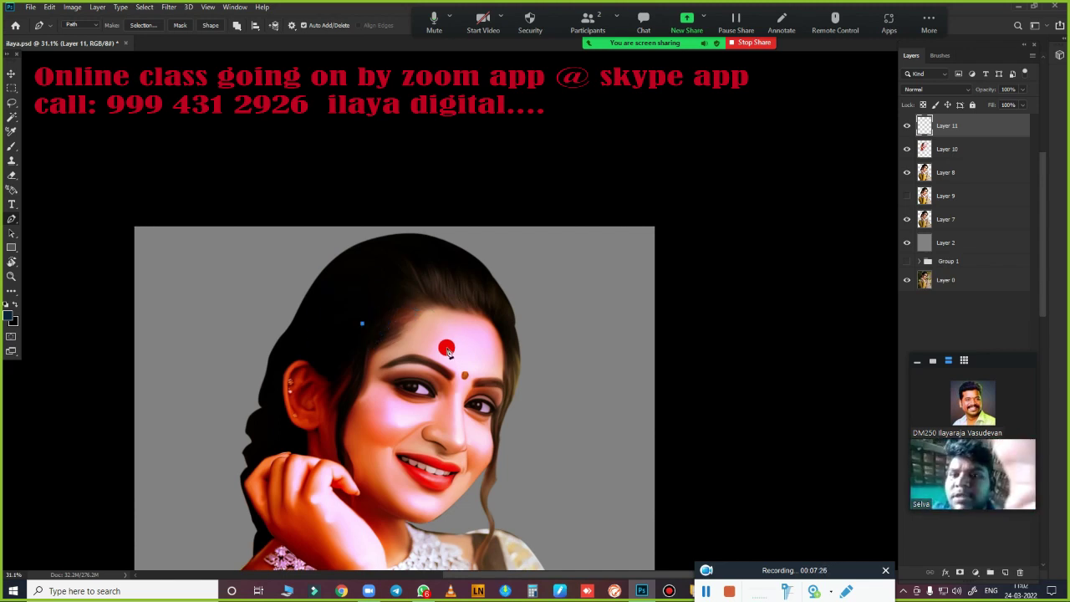
- Pan to the ear and trace curved strand paths from the temple down to the cheek
scroll(449, 349, up, 3)
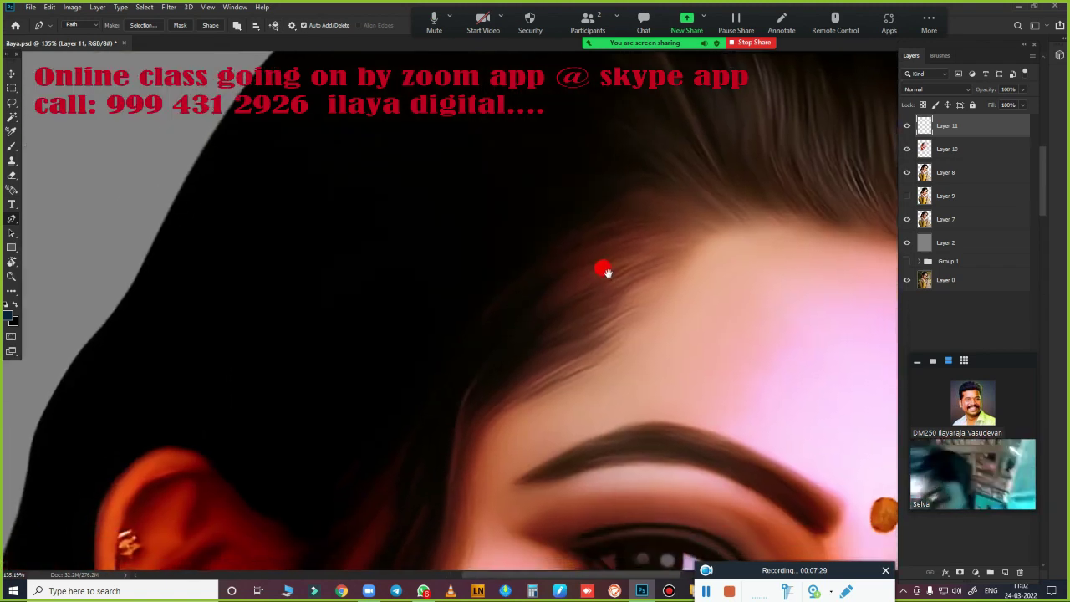
scroll(550, 315, down, 1)
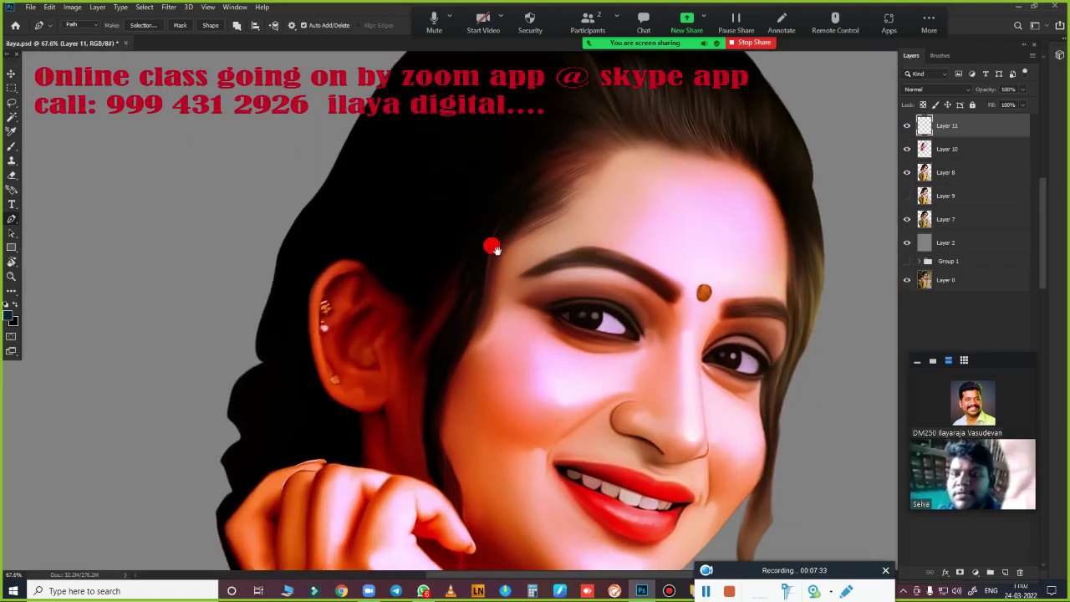
scroll(490, 243, up, 2)
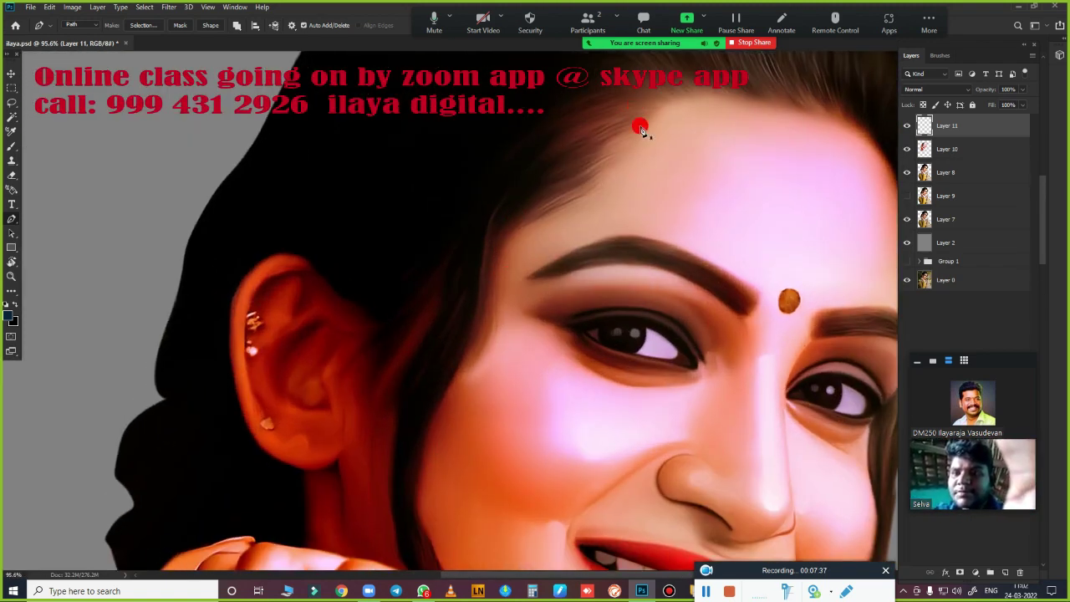
drag(418, 409, 454, 265)
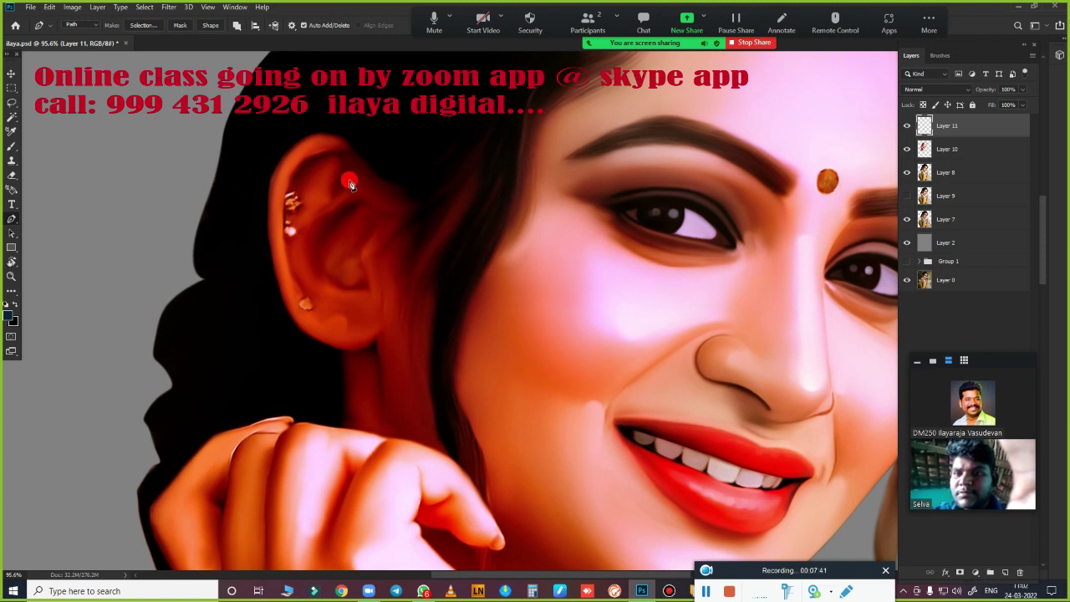
drag(349, 173, 267, 114)
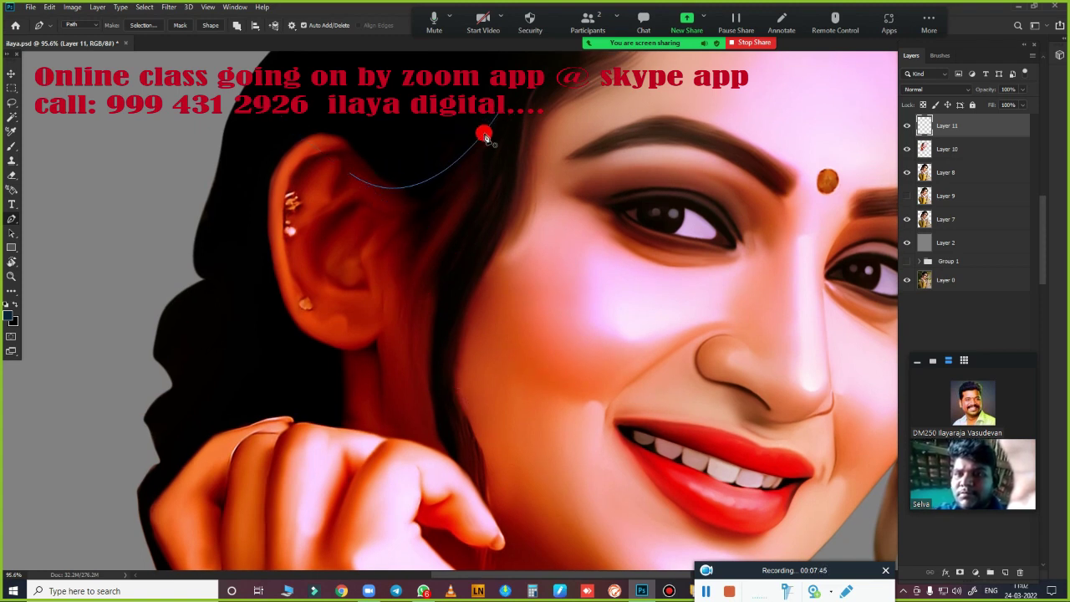
click(490, 139)
drag(362, 195, 258, 131)
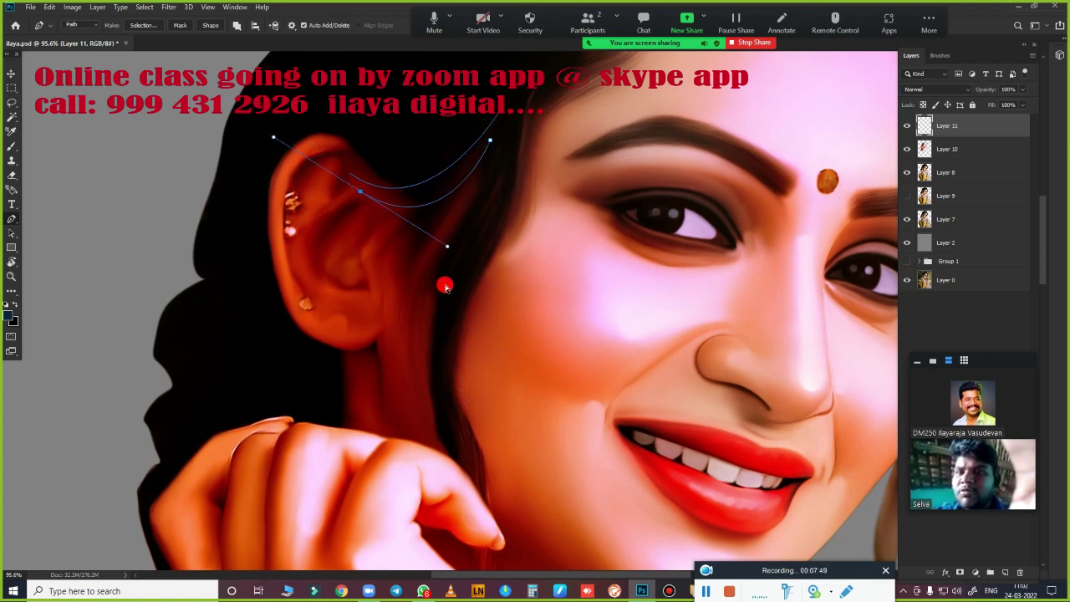
drag(462, 270, 363, 317)
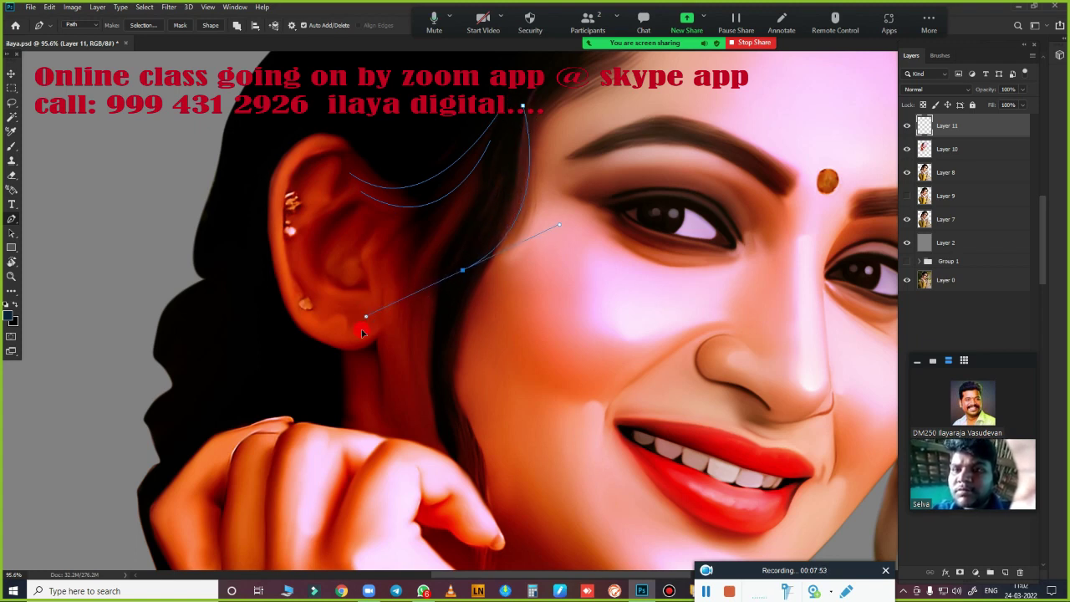
drag(418, 374, 425, 397)
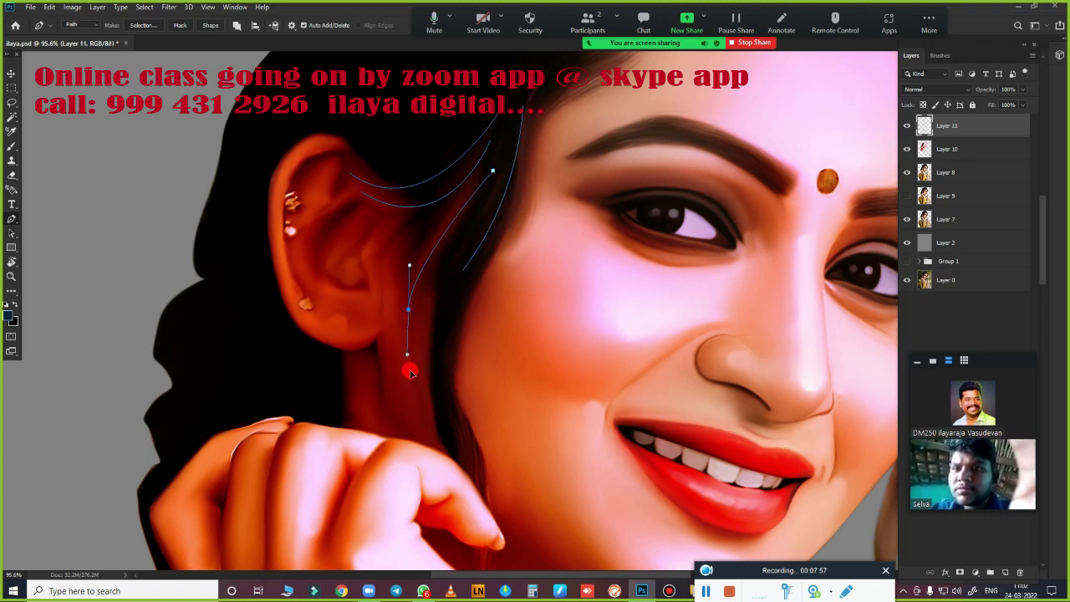
- Stroke the strand paths with the brush as a trial, then undo the stroke
right_click(454, 270)
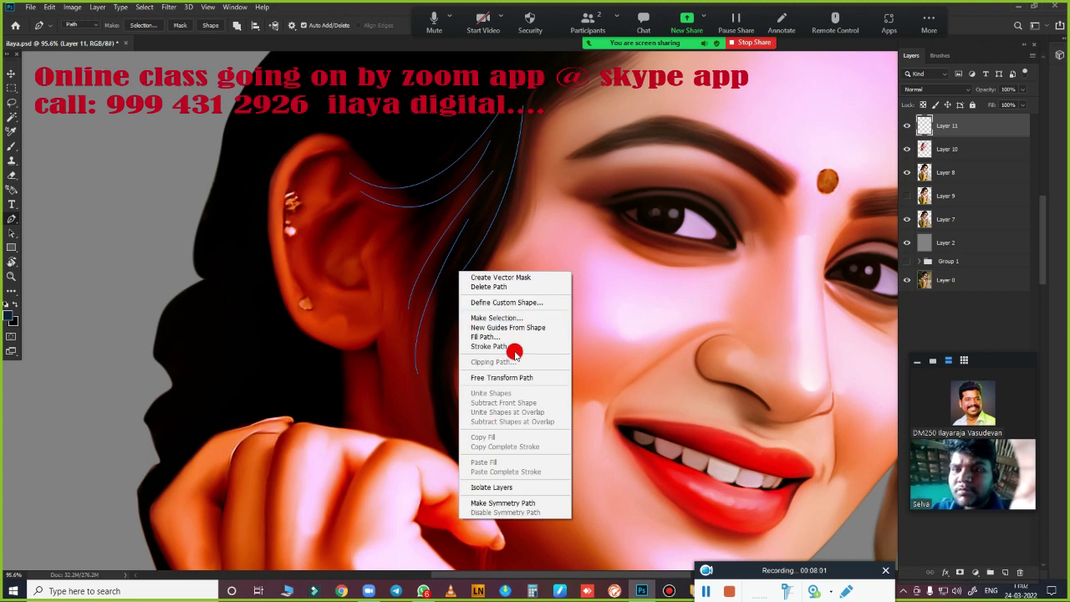
click(513, 338)
click(603, 183)
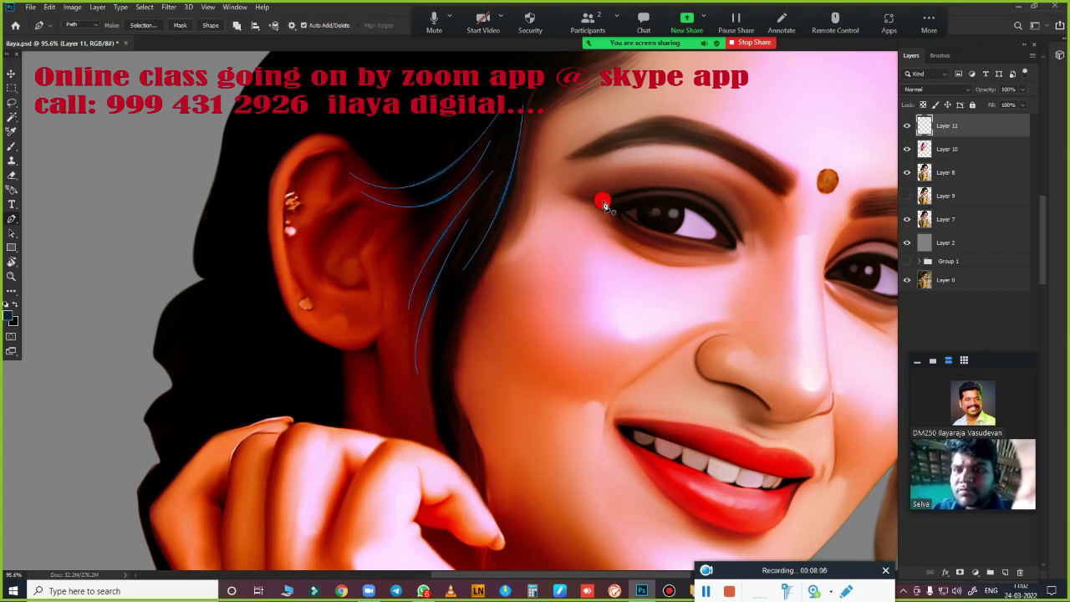
key(Return)
key(ctrl+z)
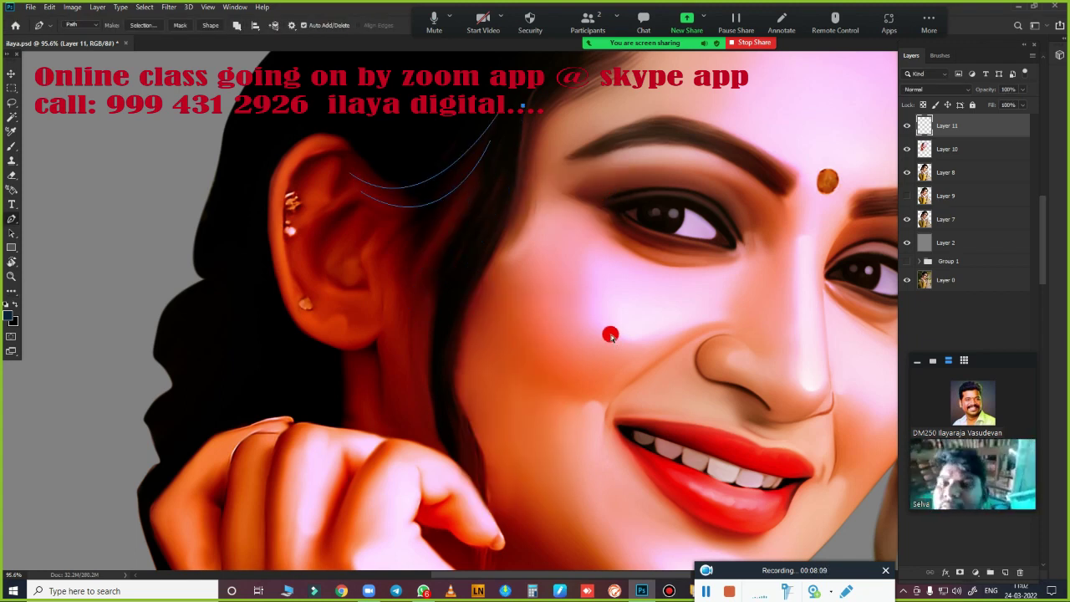
- Set the foreground painting colour to light blue
scroll(611, 336, up, 3)
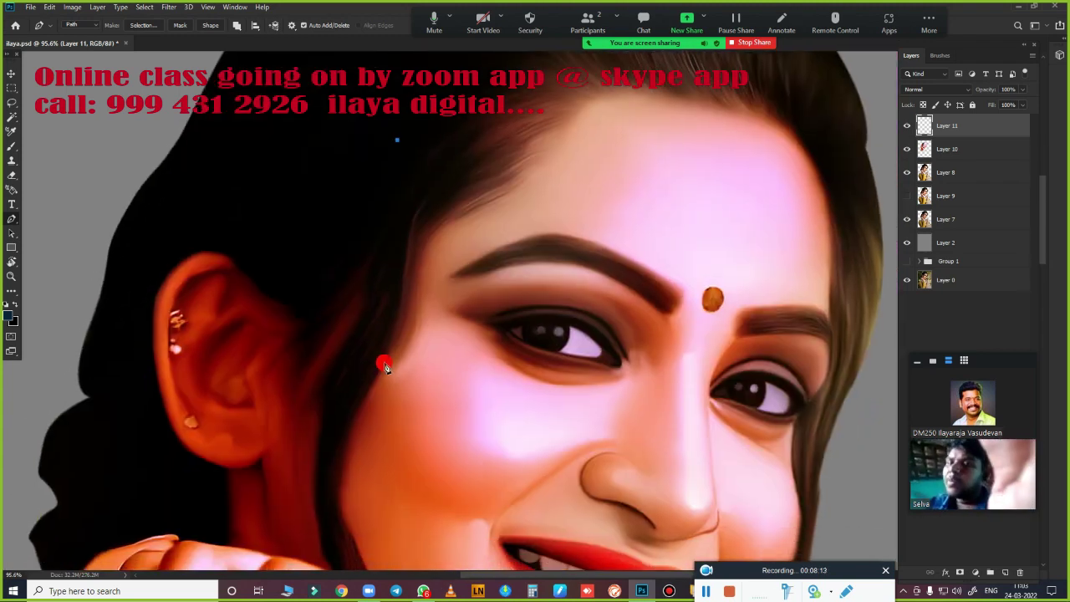
click(8, 316)
click(818, 326)
click(953, 293)
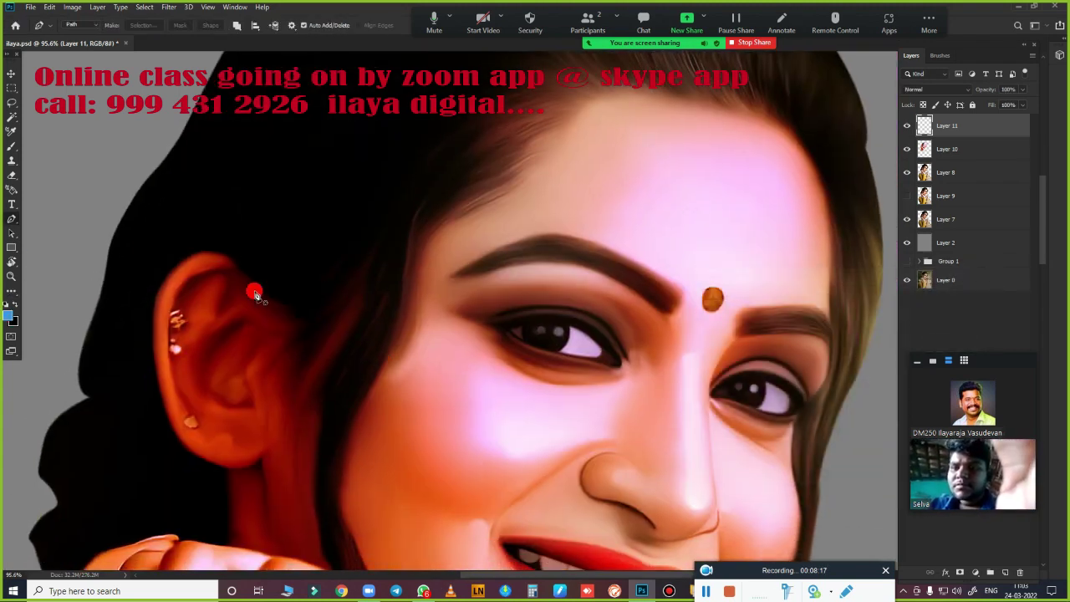
- Sketch freehand strand paths along the hairline and temple with the Freeform Pen, then undo them
right_click(13, 209)
click(67, 227)
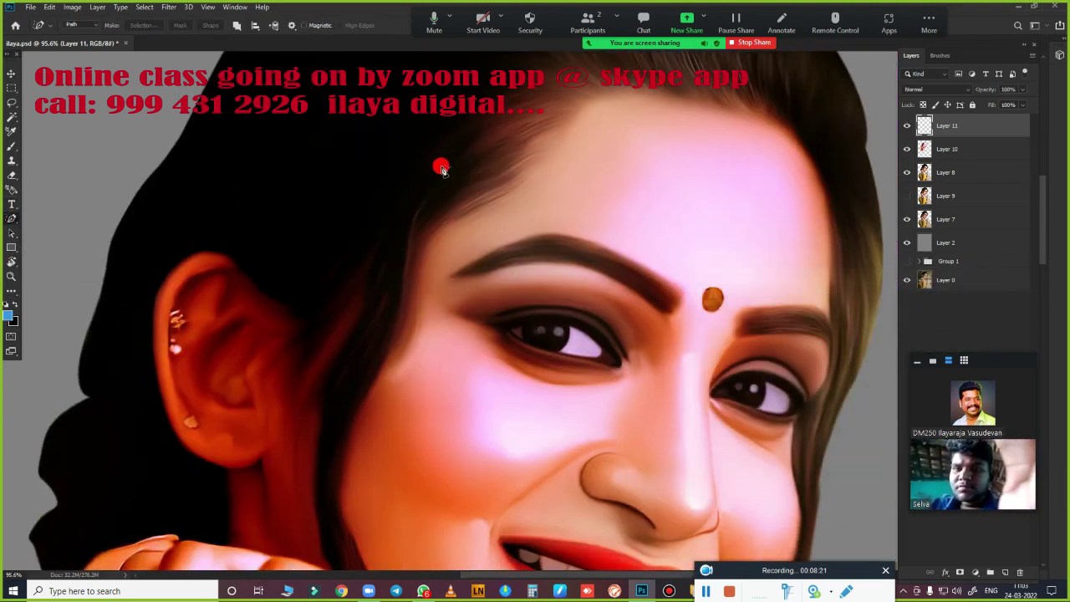
scroll(443, 168, up, 3)
drag(486, 178, 556, 124)
drag(519, 182, 459, 241)
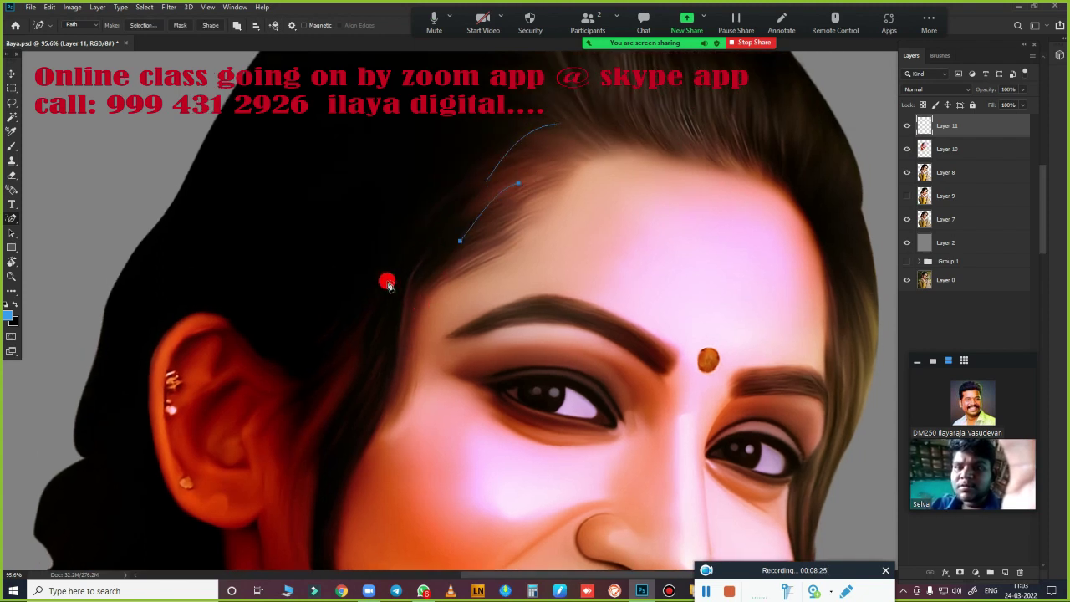
drag(372, 288, 361, 343)
mouse_move(430, 219)
mouse_down()
mouse_move(393, 296)
mouse_move(399, 356)
mouse_up()
drag(388, 311, 347, 452)
drag(478, 115, 362, 213)
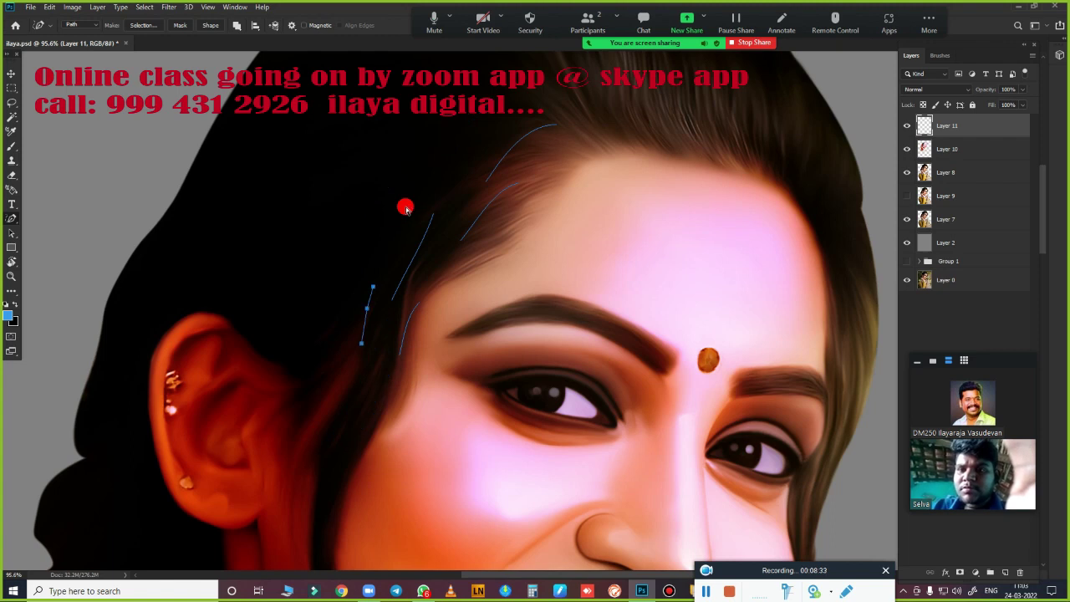
key(ctrl+z)
key(ctrl+z)
key(ctrl+z)
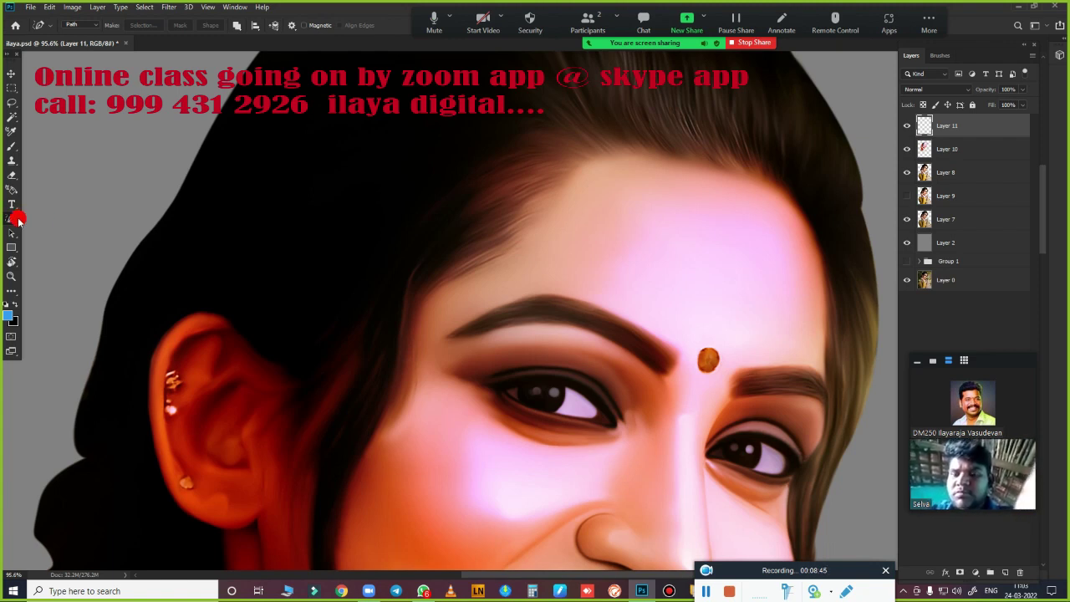
- With the Pen Tool, draw one curved strand path from the forehead hairline to the temple
right_click(13, 219)
click(58, 215)
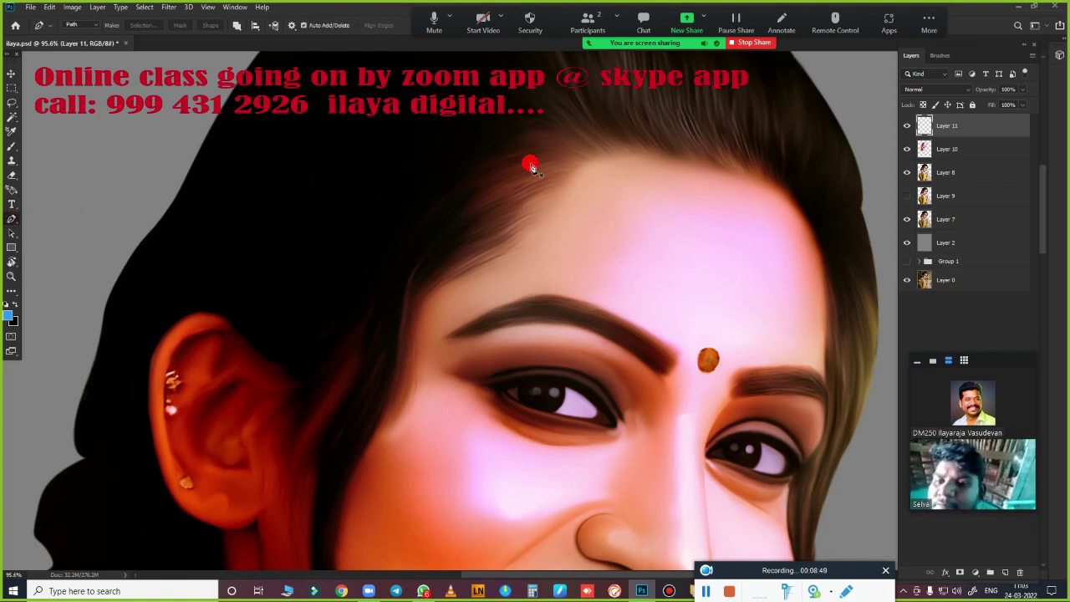
click(573, 173)
drag(433, 239, 416, 318)
click(353, 288)
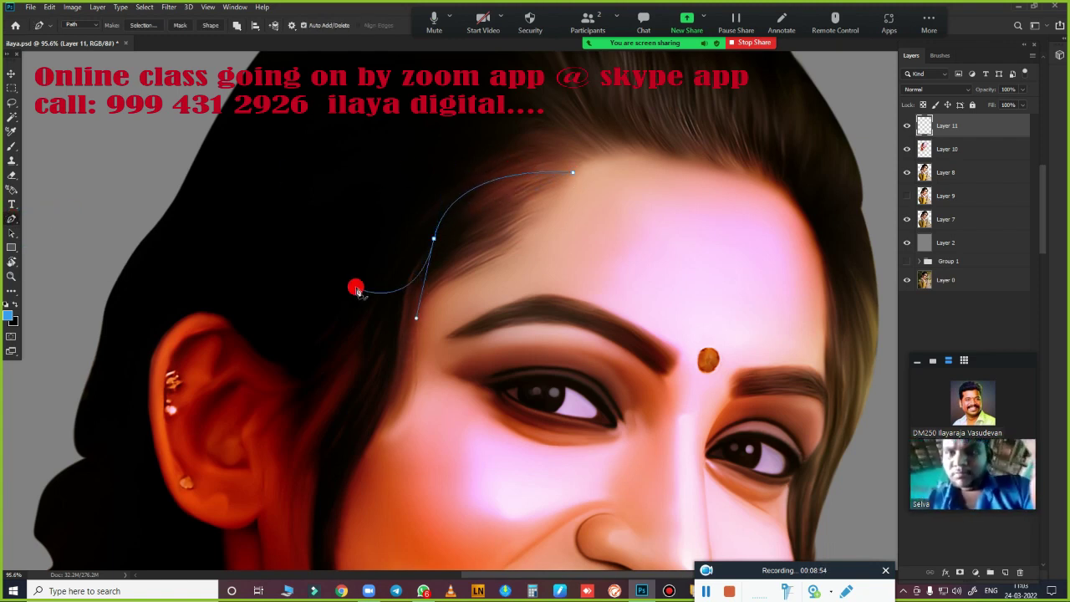
right_click(499, 252)
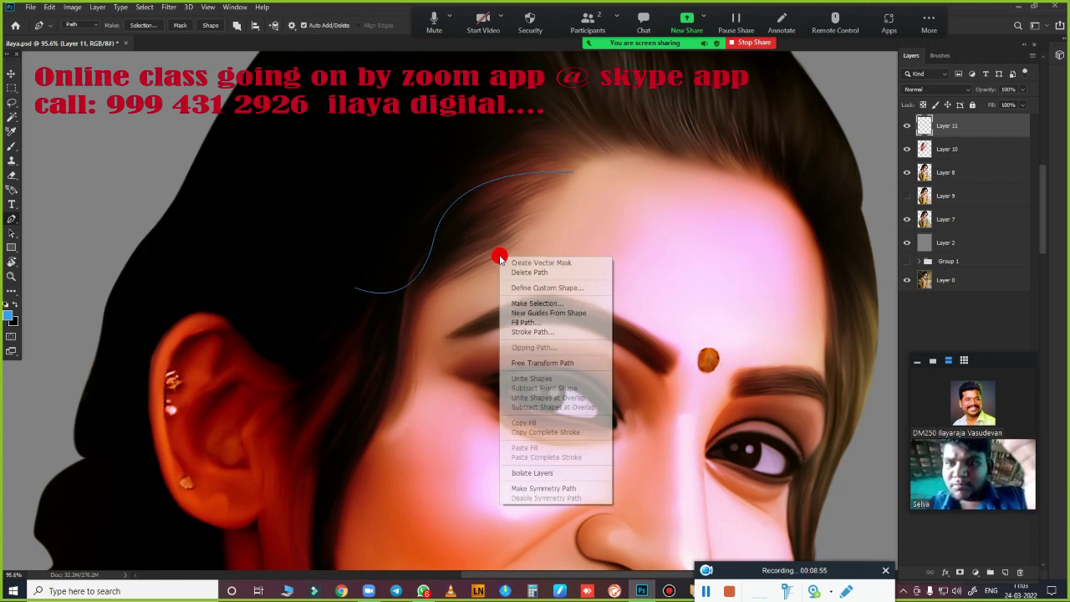
click(530, 210)
key(b)
right_click(502, 268)
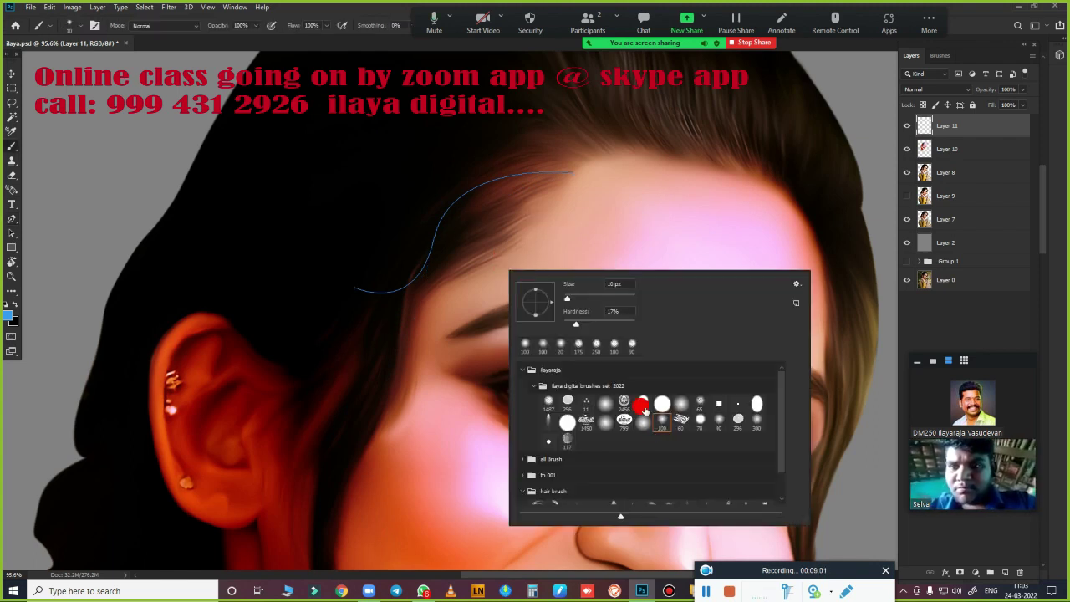
- Pick a hard 19 px brush, stroke the forehead path with it, then undo the stroke
click(640, 405)
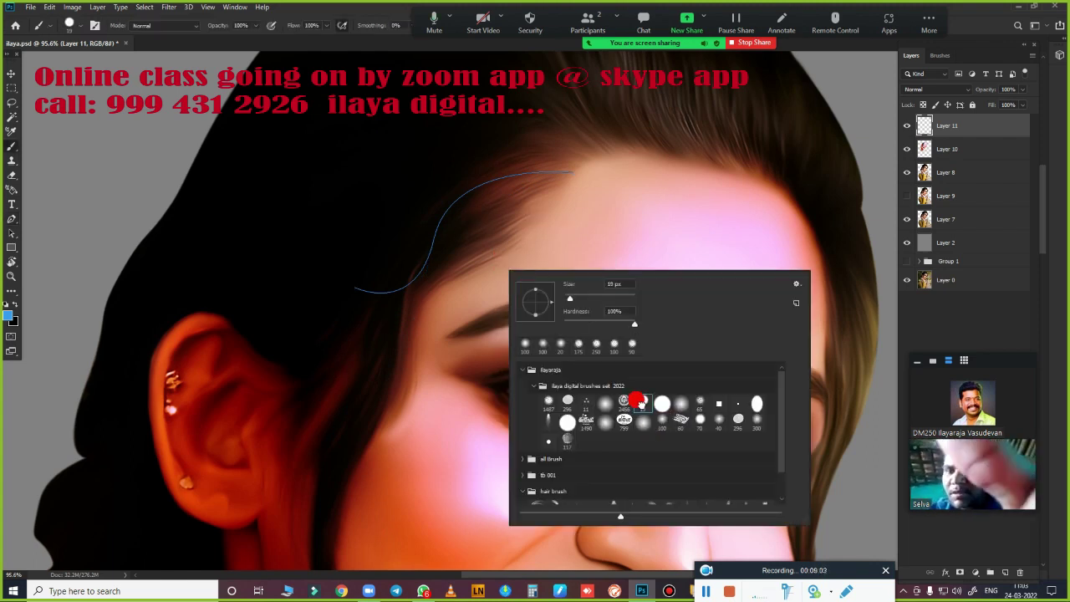
click(656, 127)
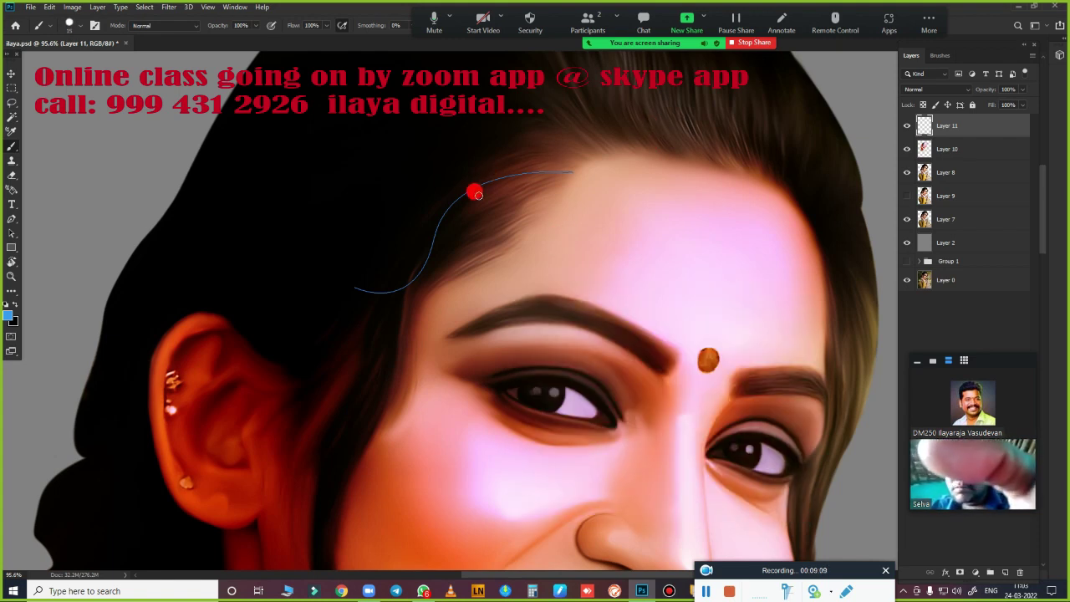
right_click(462, 192)
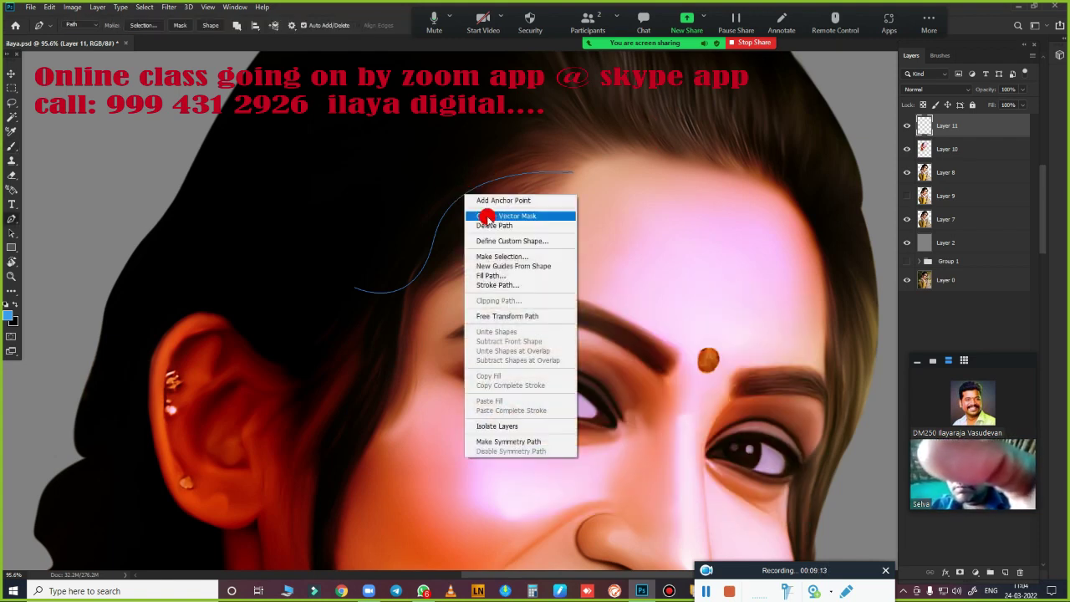
click(493, 280)
click(597, 191)
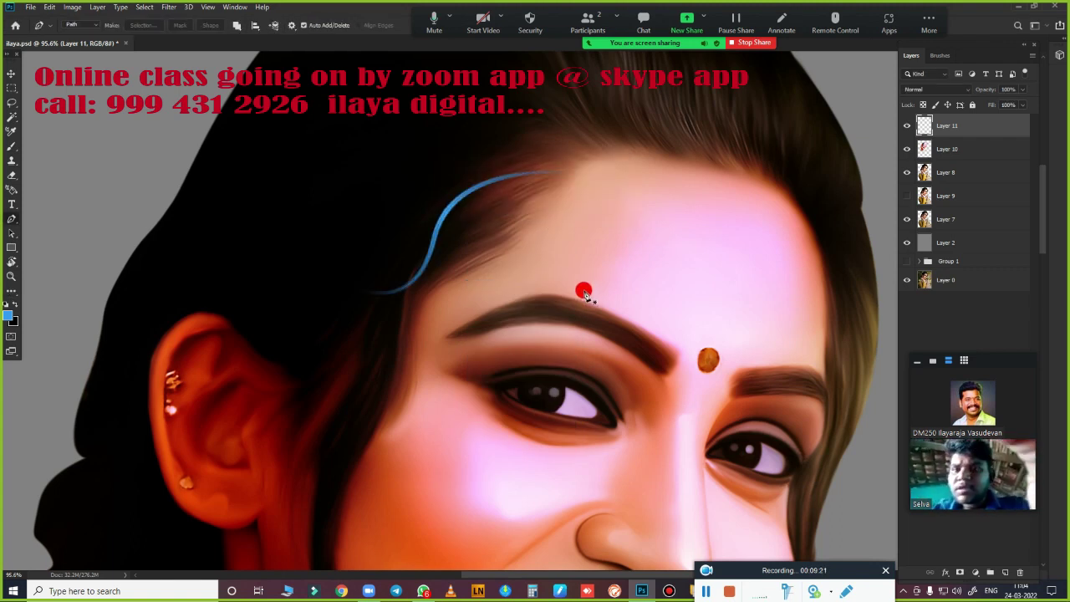
key(ctrl+z)
- Return to the Brush tool and bring up the brush presets again
right_click(565, 264)
key(Escape)
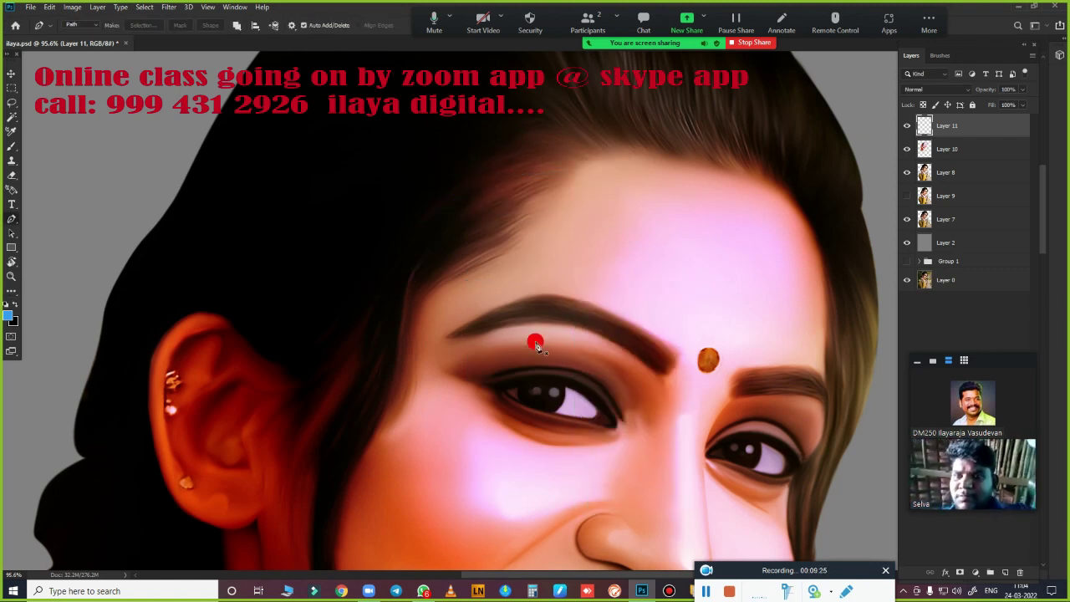
key(b)
right_click(535, 339)
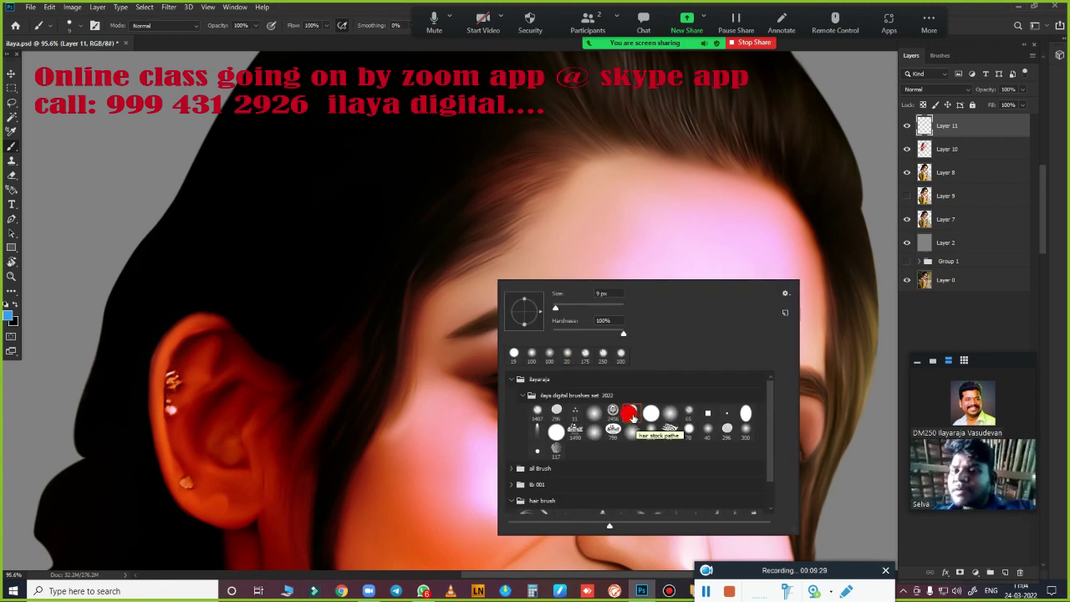
- Choose a soft round 100 px brush and undo a blue test dot on the forehead
click(660, 433)
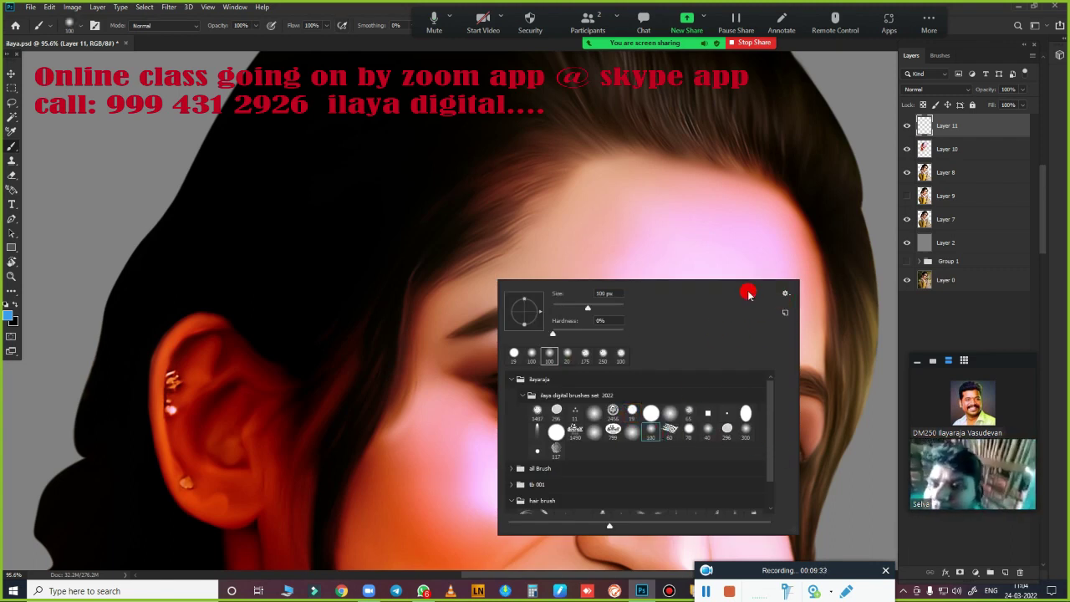
click(675, 152)
key(ctrl+z)
right_click(280, 193)
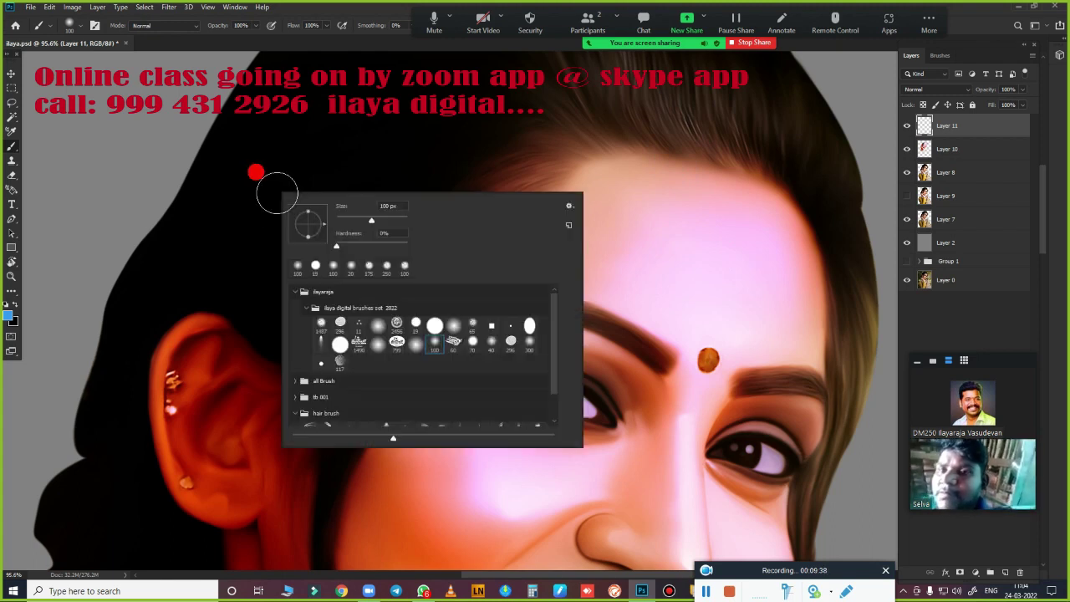
- In Brush Settings, enable Transfer and Shape Dynamics with Pen Pressure controlling size
key(F5)
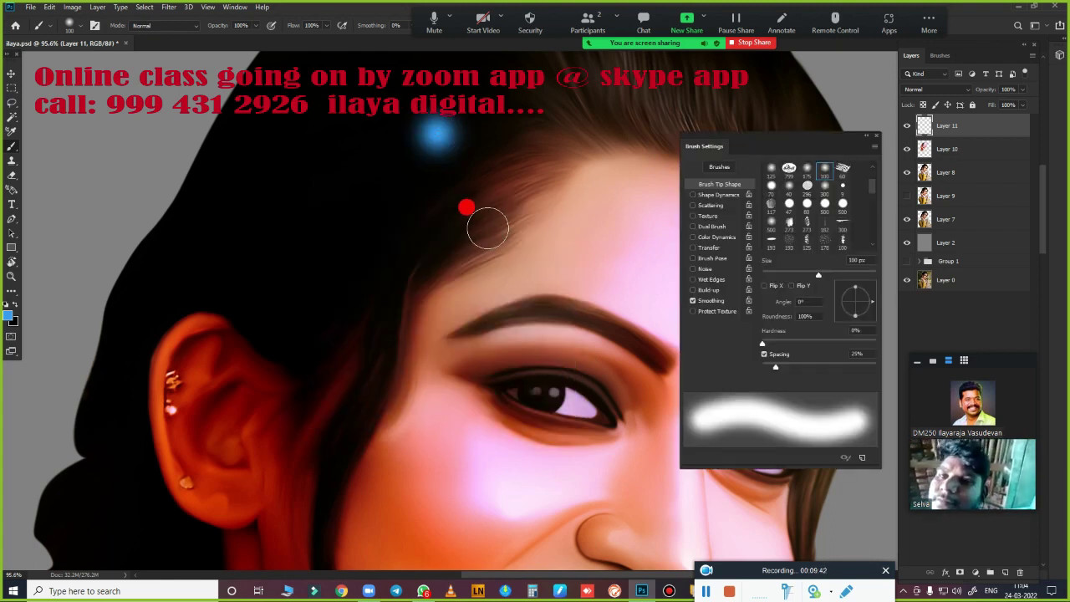
click(709, 247)
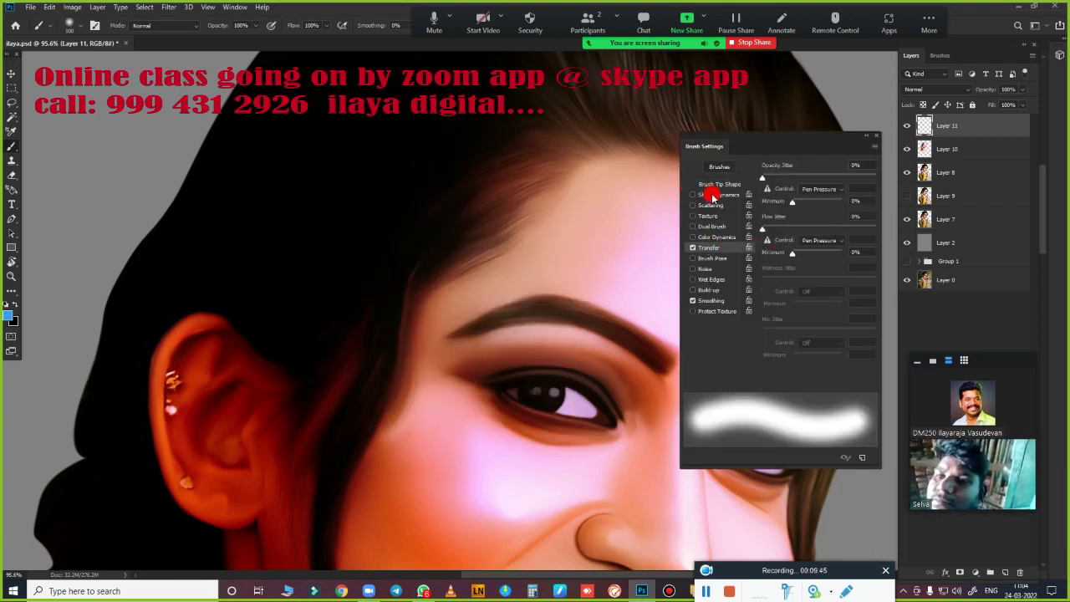
click(711, 195)
click(820, 189)
click(819, 211)
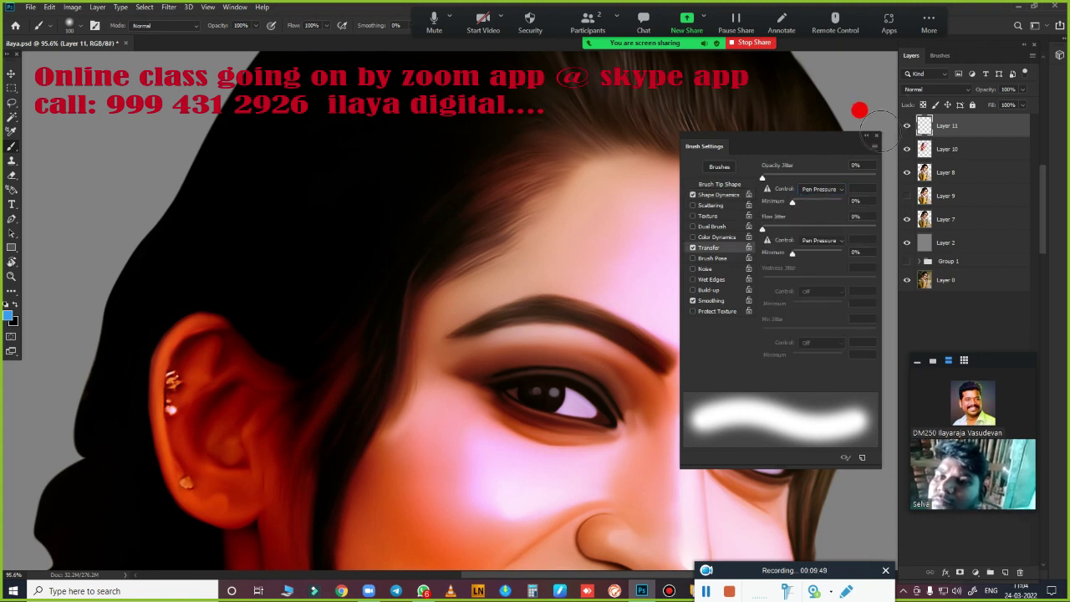
click(877, 134)
- Reopen Brush Settings to make the stroke taper with pen pressure
right_click(355, 226)
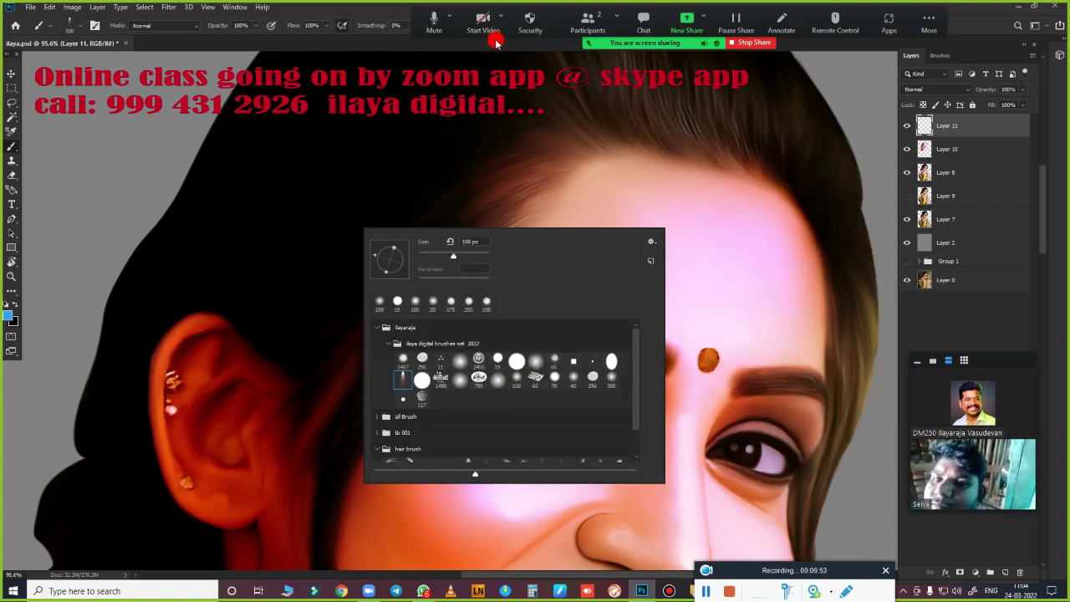
key(Escape)
key(F5)
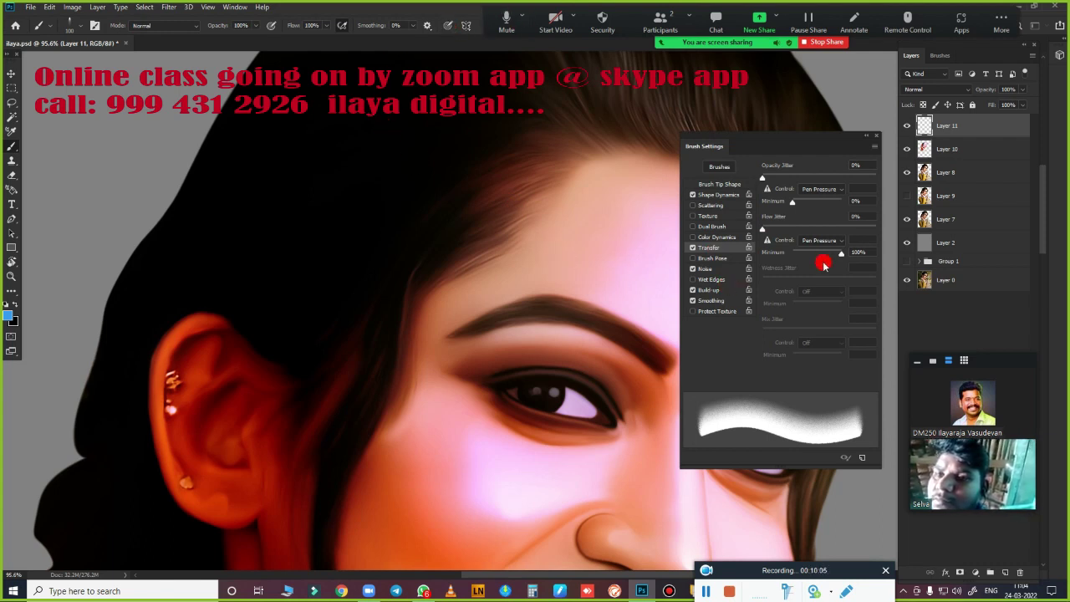
key(F5)
key(F5)
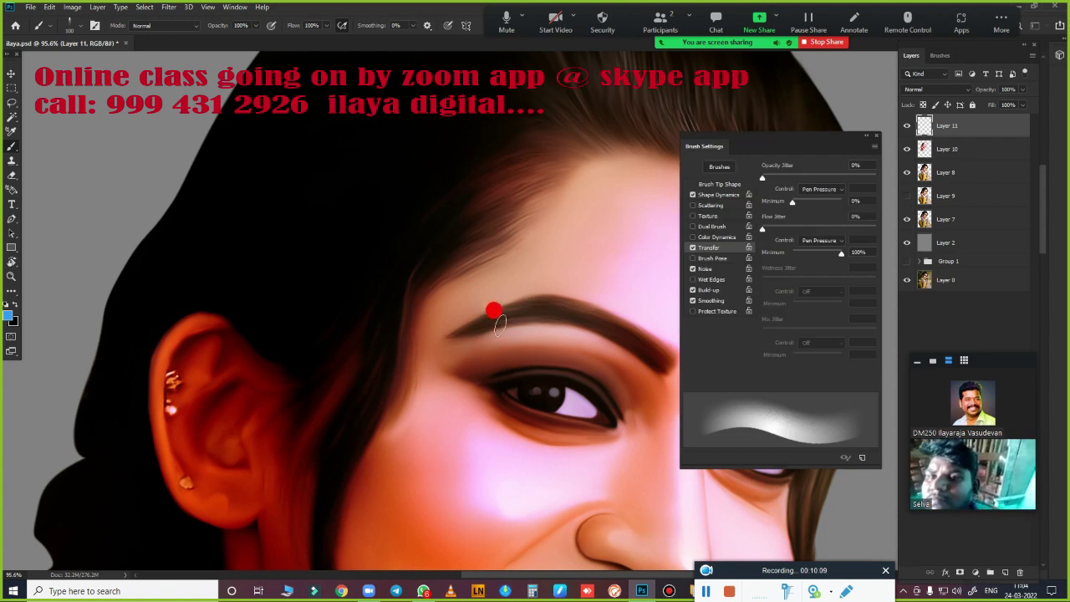
click(446, 28)
key(F5)
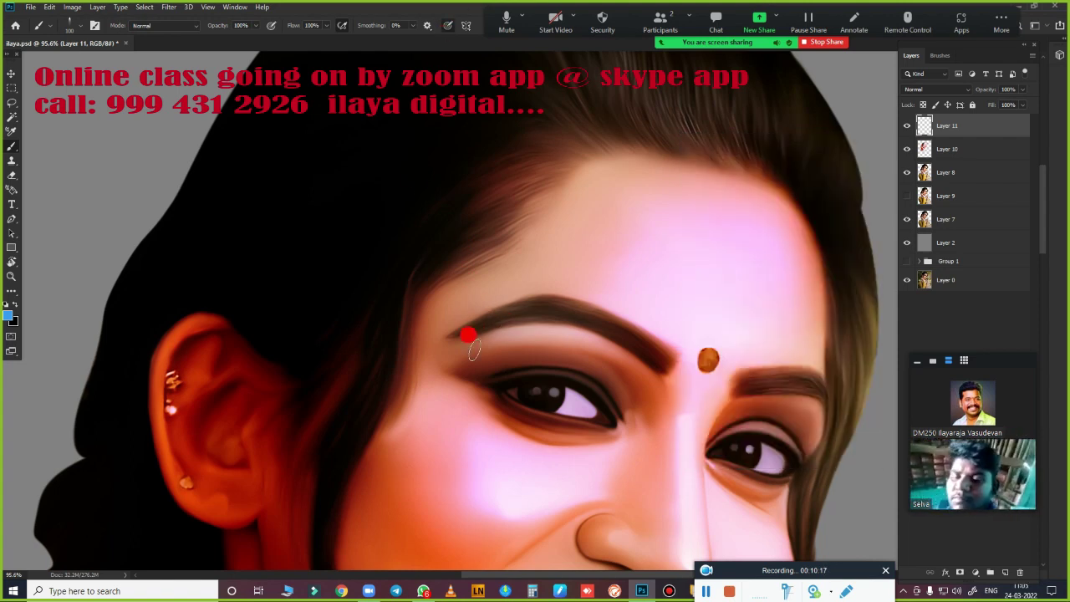
mouse_move(471, 336)
mouse_down()
mouse_move(337, 332)
mouse_move(406, 574)
mouse_move(621, 375)
mouse_move(397, 405)
mouse_up()
drag(167, 439, 480, 173)
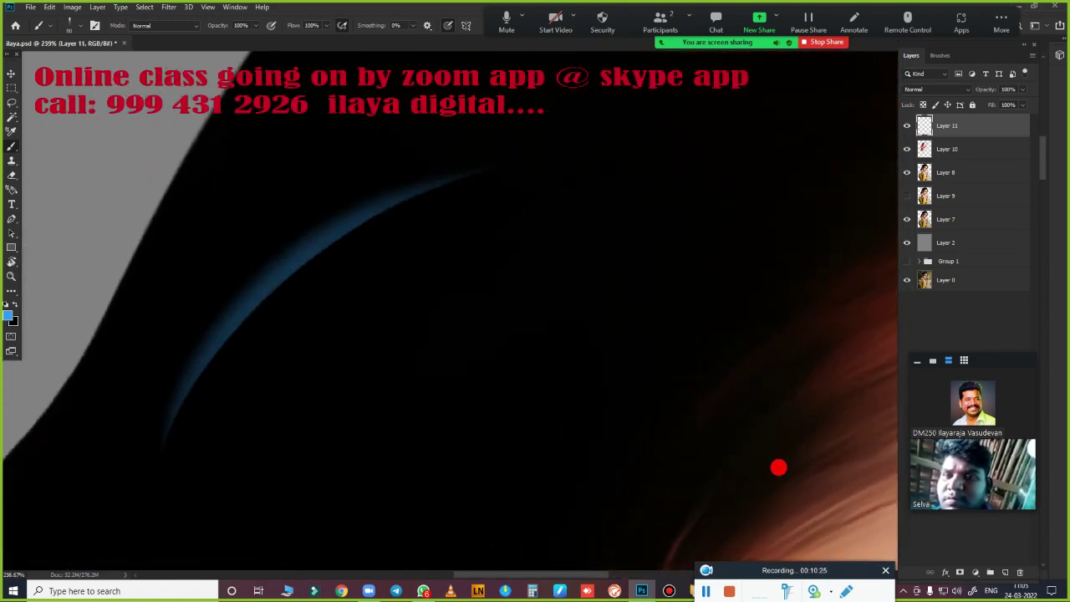
drag(301, 303, 623, 201)
drag(322, 410, 426, 318)
drag(221, 486, 691, 131)
drag(257, 502, 613, 138)
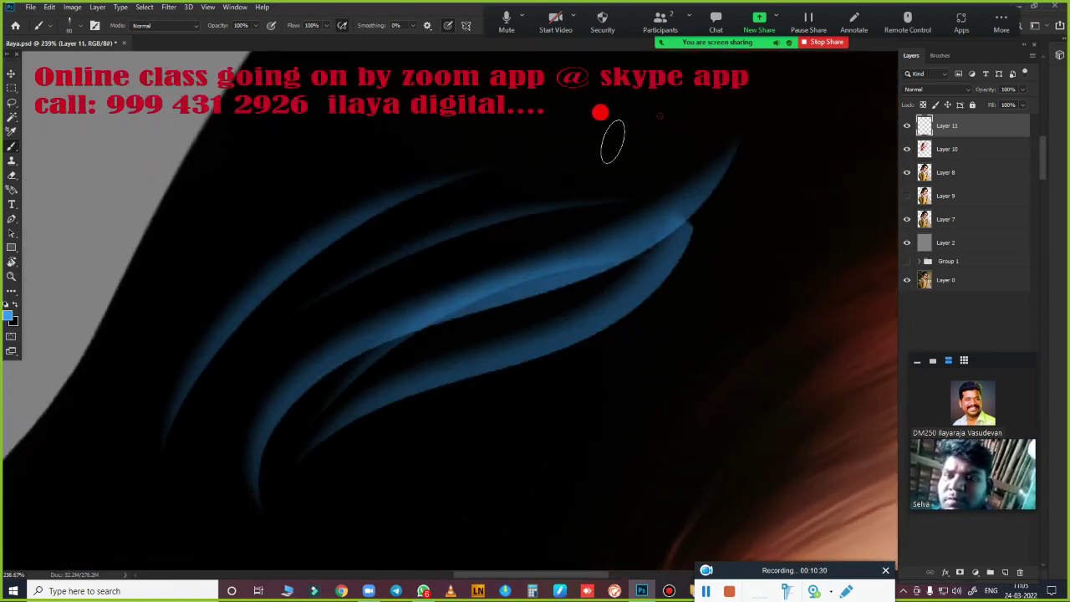
drag(535, 413, 261, 408)
key(ctrl+z)
key(ctrl+z)
key(ctrl+z)
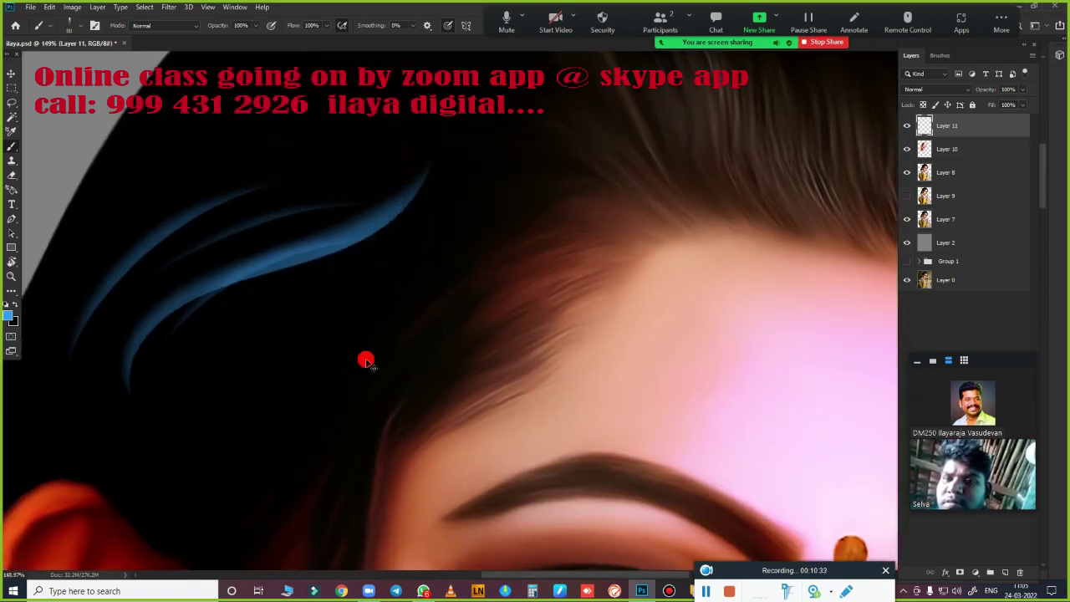
key(ctrl+z)
key(ctrl+z)
drag(67, 413, 380, 117)
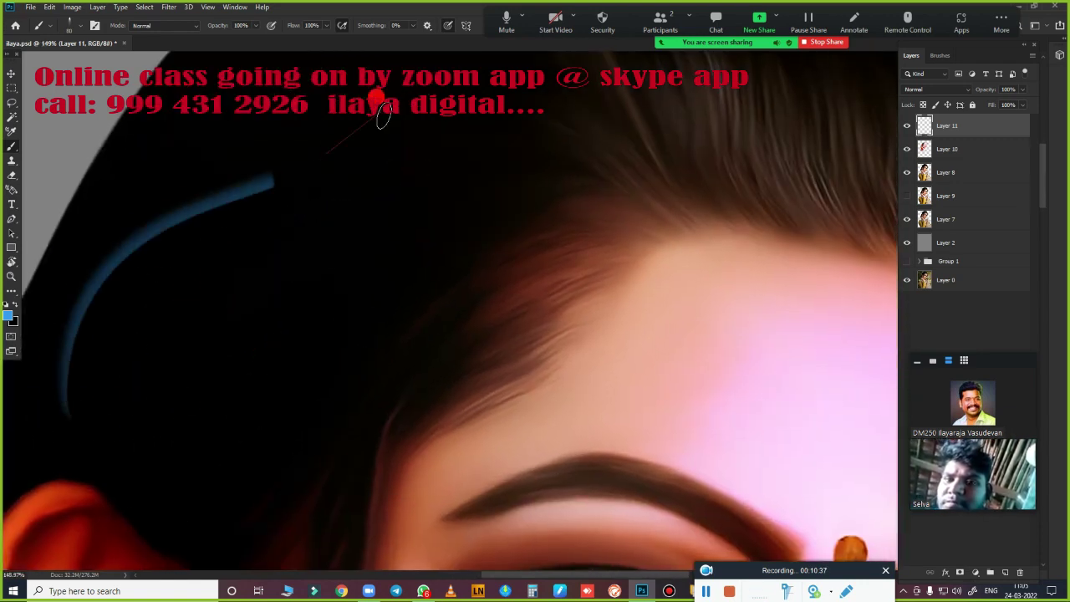
drag(197, 422, 499, 107)
drag(242, 376, 380, 175)
drag(276, 393, 502, 209)
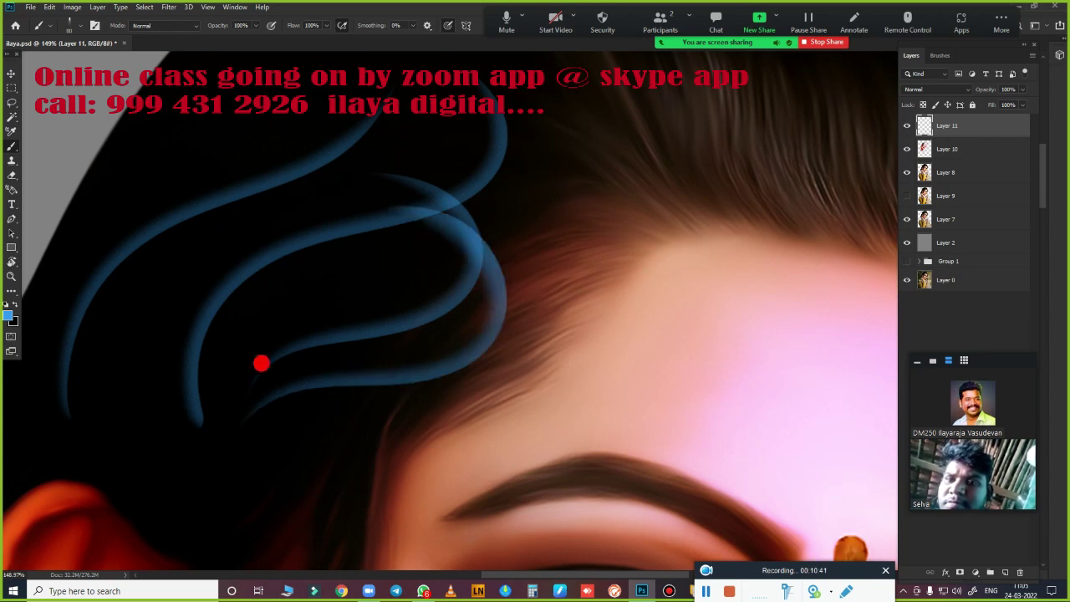
drag(335, 418, 552, 235)
drag(406, 451, 590, 217)
drag(277, 246, 526, 205)
drag(284, 452, 159, 276)
drag(188, 351, 327, 421)
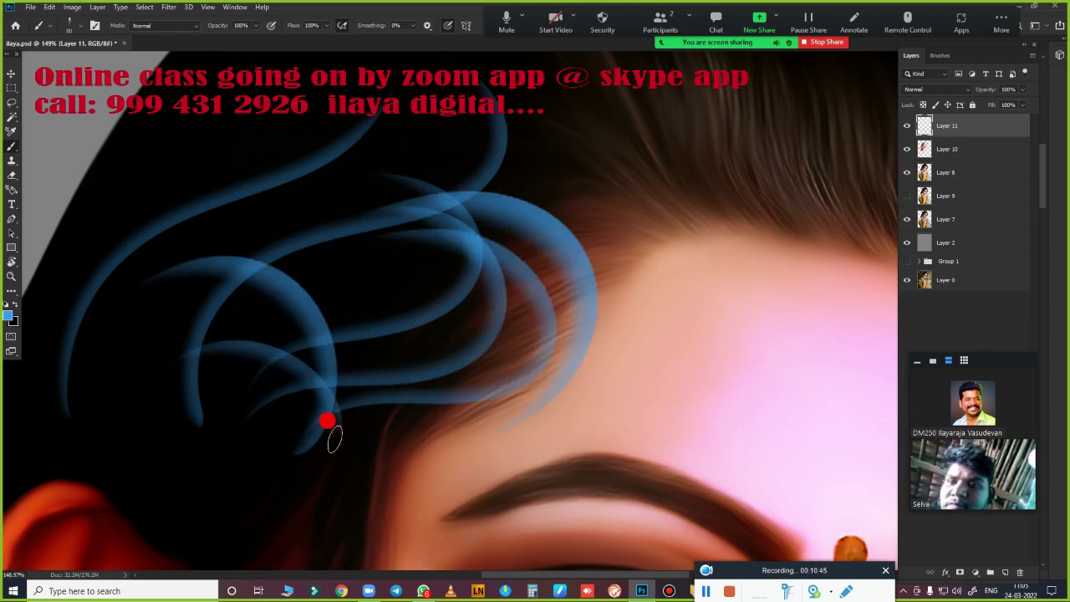
drag(256, 414, 318, 389)
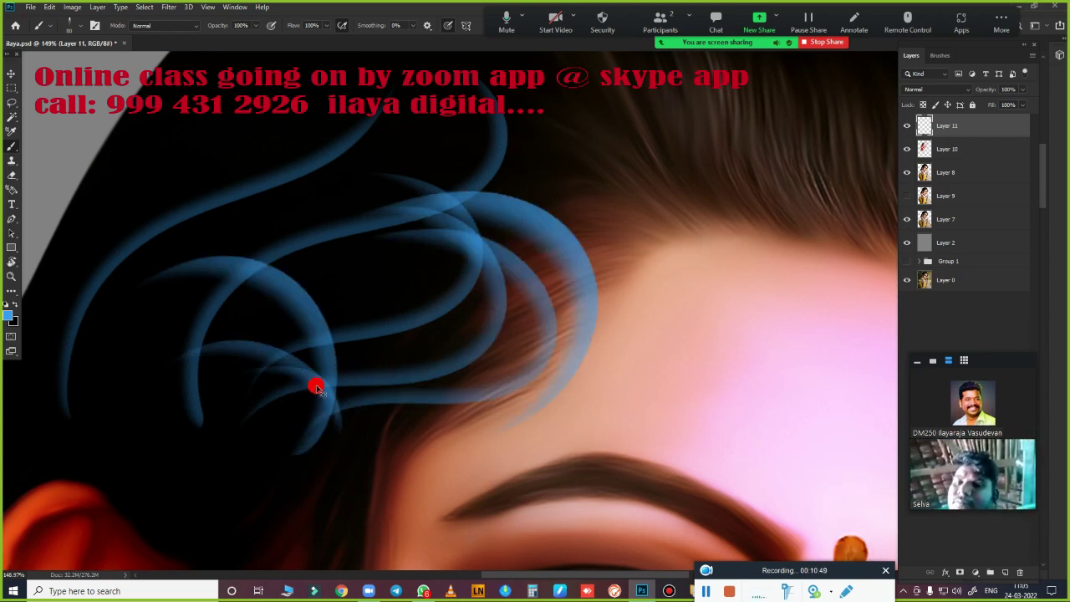
key(ctrl+z)
key(ctrl+z)
key(ctrl+z)
key(ctrl+z)
key(ctrl+z)
key(ctrl+z)
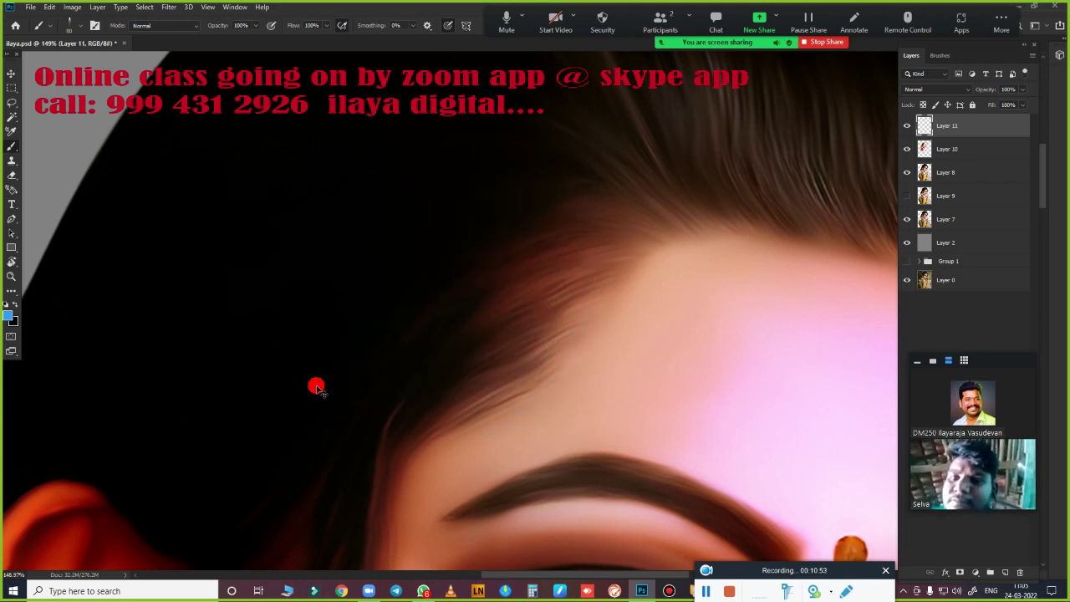
scroll(491, 372, down, 2)
- Set Shape Dynamics size jitter control to Pen Pressure and move the Brush Settings panel off the canvas
right_click(459, 264)
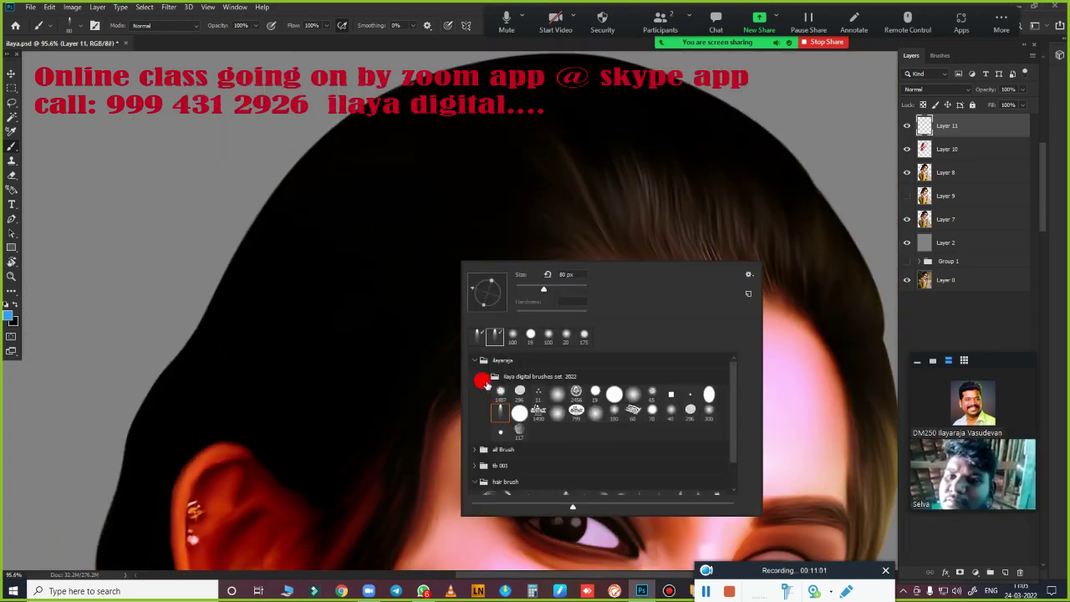
click(352, 316)
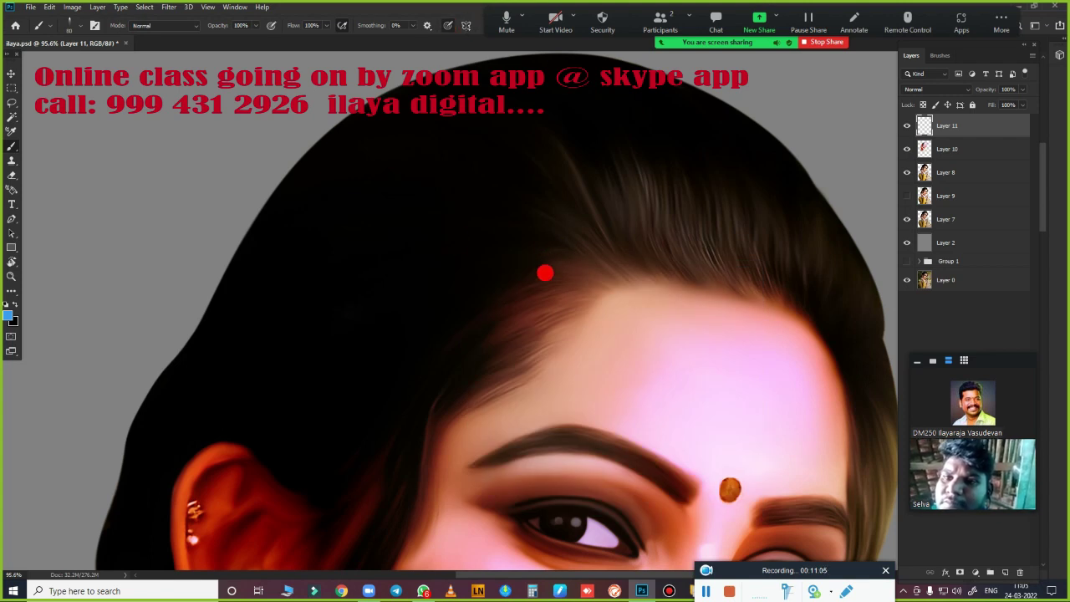
key(F5)
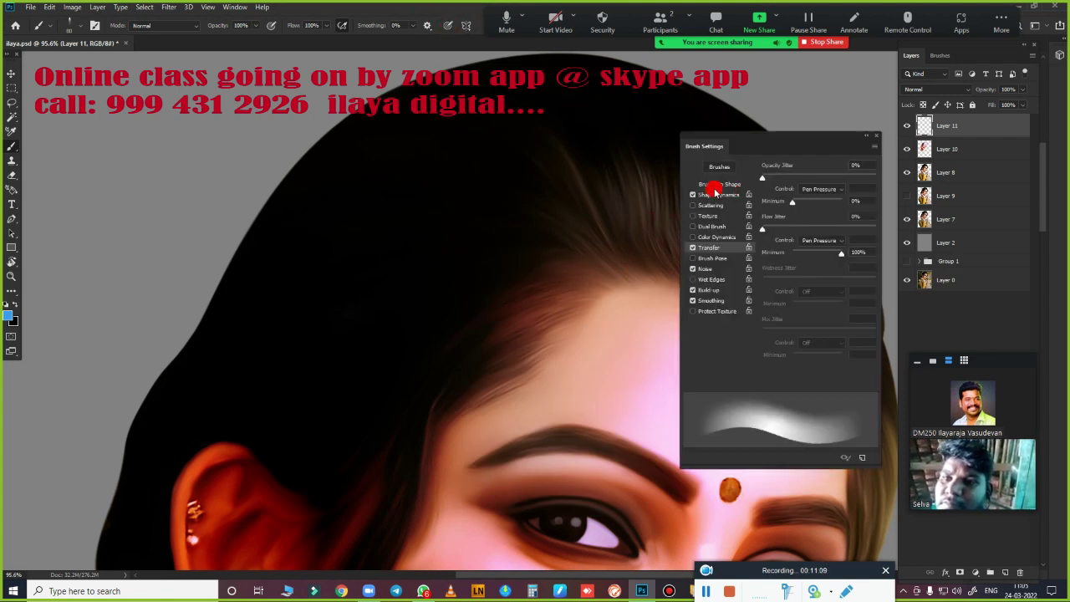
click(715, 195)
click(815, 191)
click(815, 214)
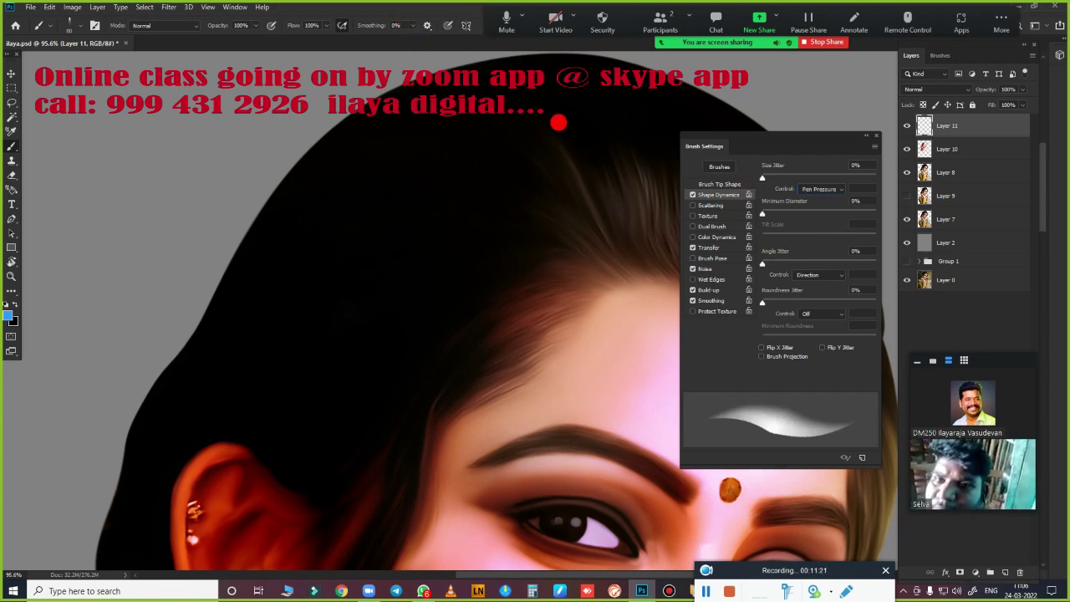
drag(803, 136, 985, 141)
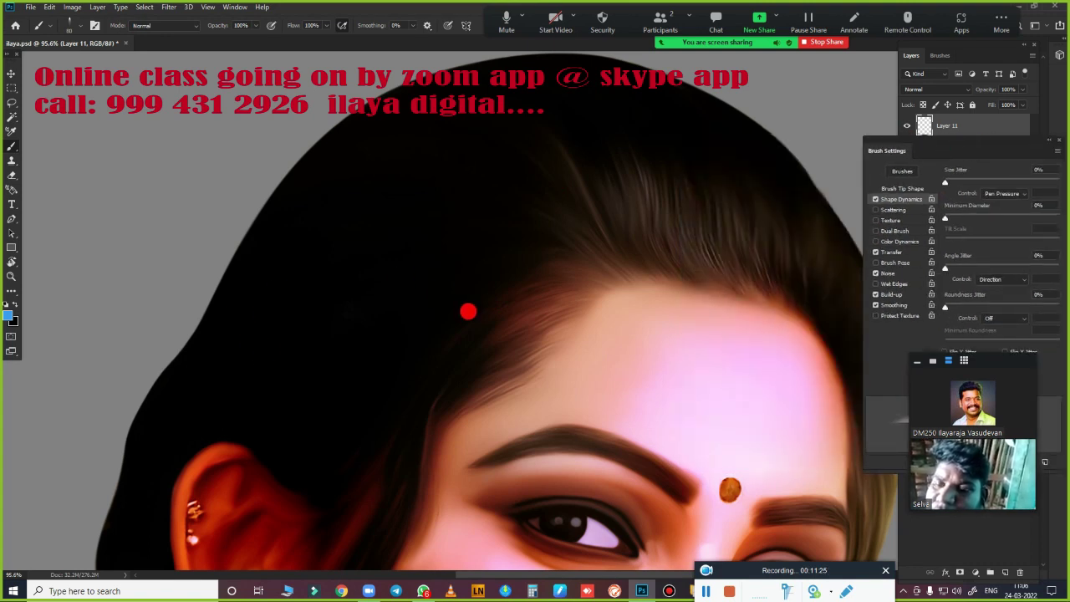
scroll(468, 311, up, 2)
scroll(320, 306, up, 2)
scroll(397, 243, up, 2)
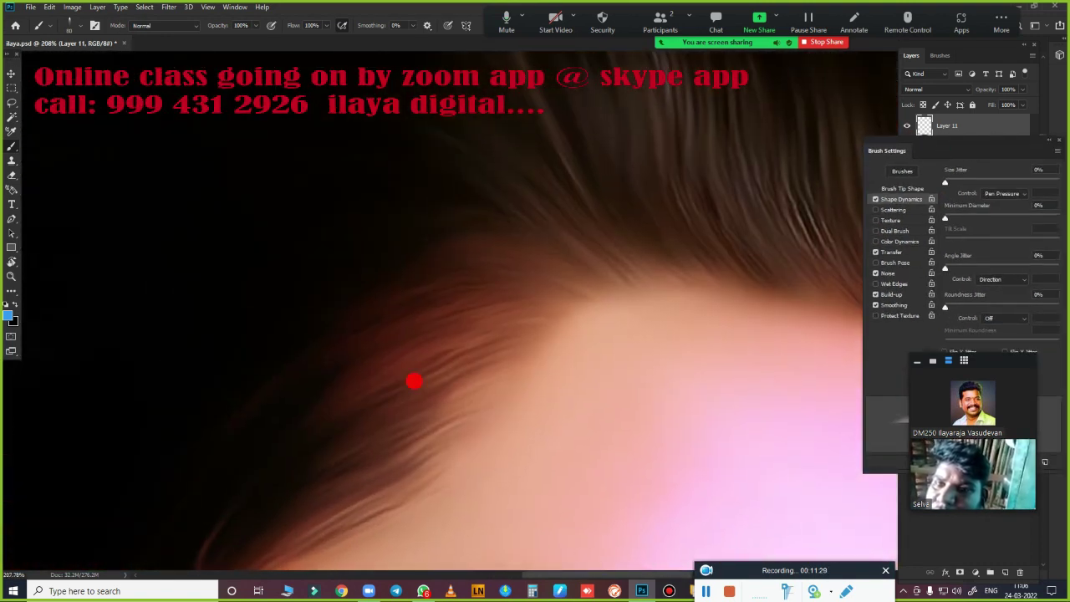
- Paint thin blue strands curving up the lower-left hairline
drag(423, 325, 515, 266)
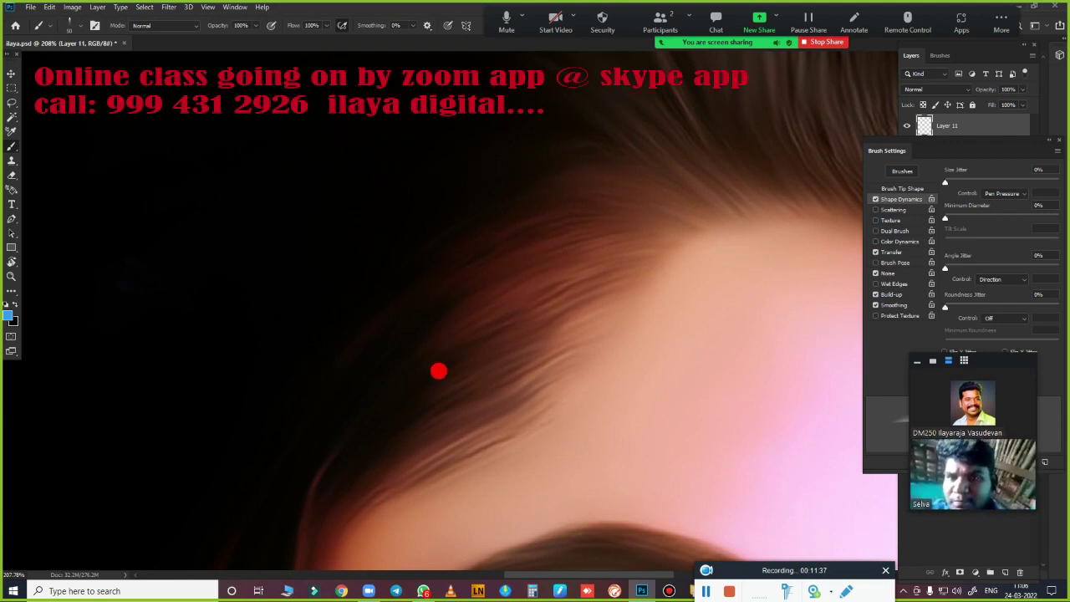
drag(400, 286, 656, 199)
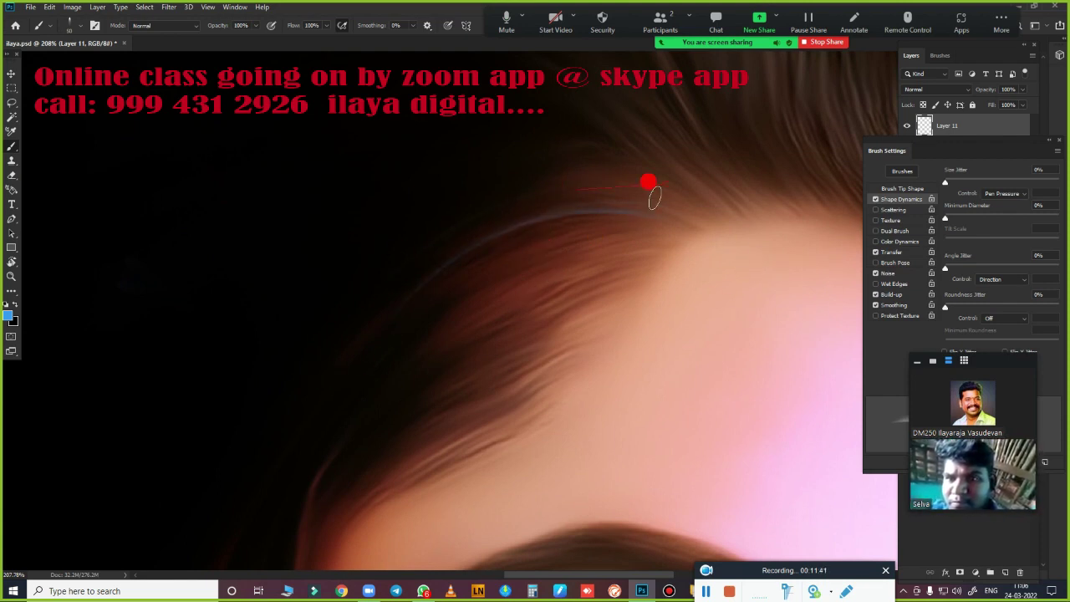
drag(568, 214, 353, 319)
mouse_move(334, 426)
mouse_down()
mouse_move(473, 292)
mouse_move(535, 282)
mouse_up()
drag(351, 446, 510, 312)
drag(319, 490, 504, 341)
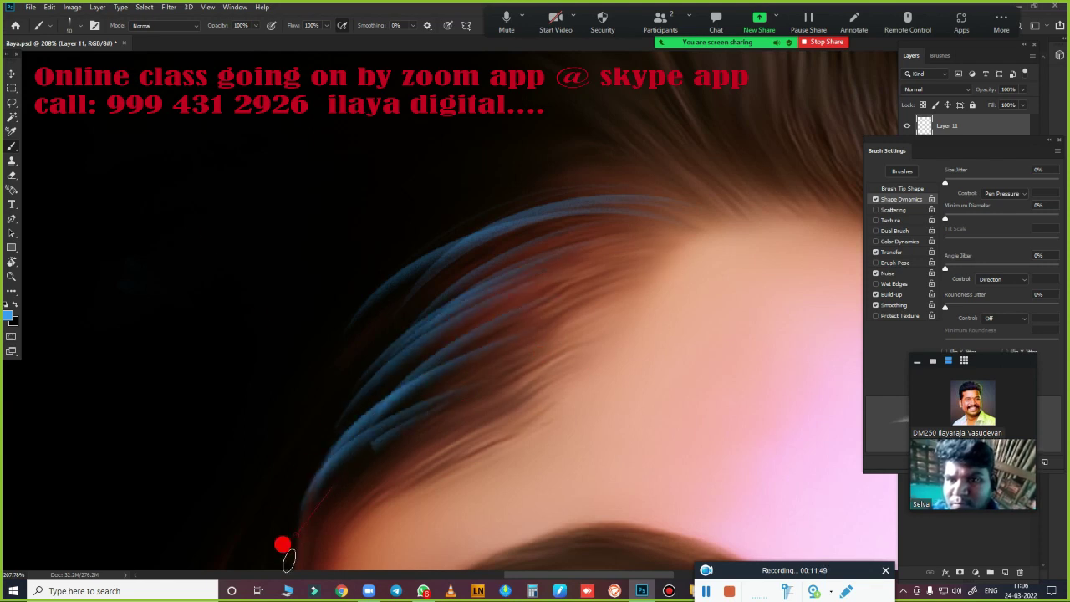
drag(282, 544, 502, 433)
- Add more blue strands sweeping across the upper hairline
drag(393, 276, 628, 158)
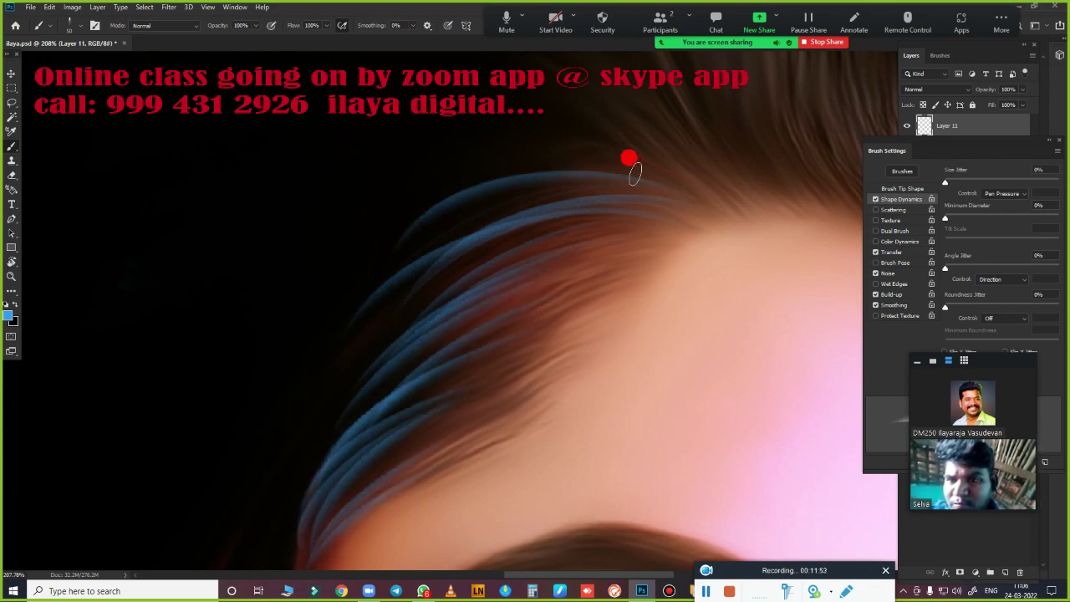
drag(409, 199, 642, 150)
drag(351, 163, 639, 102)
drag(359, 142, 658, 100)
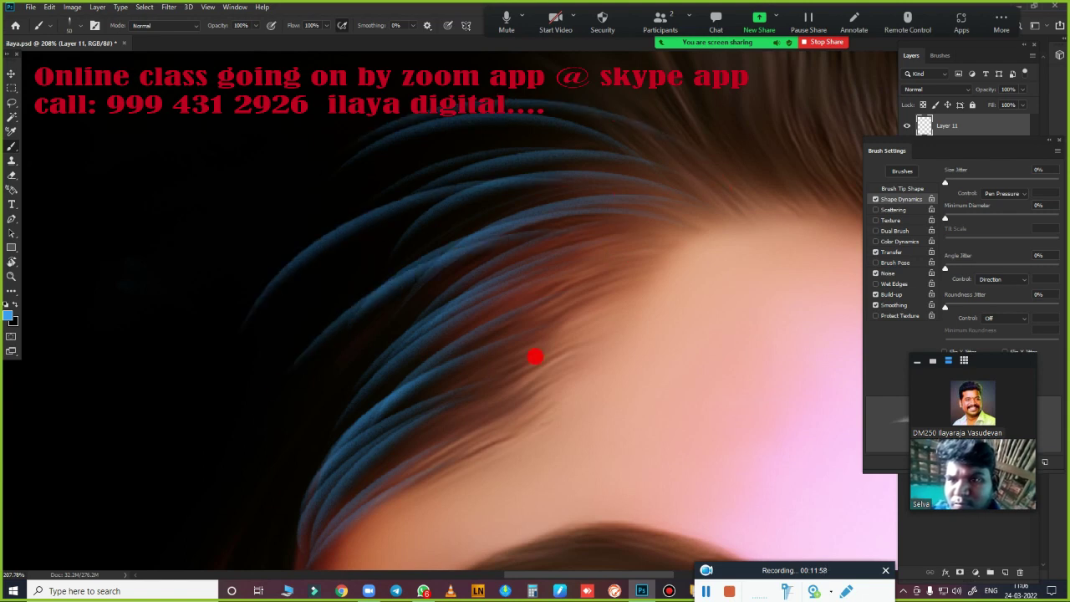
scroll(507, 407, down, 5)
scroll(478, 464, up, 1)
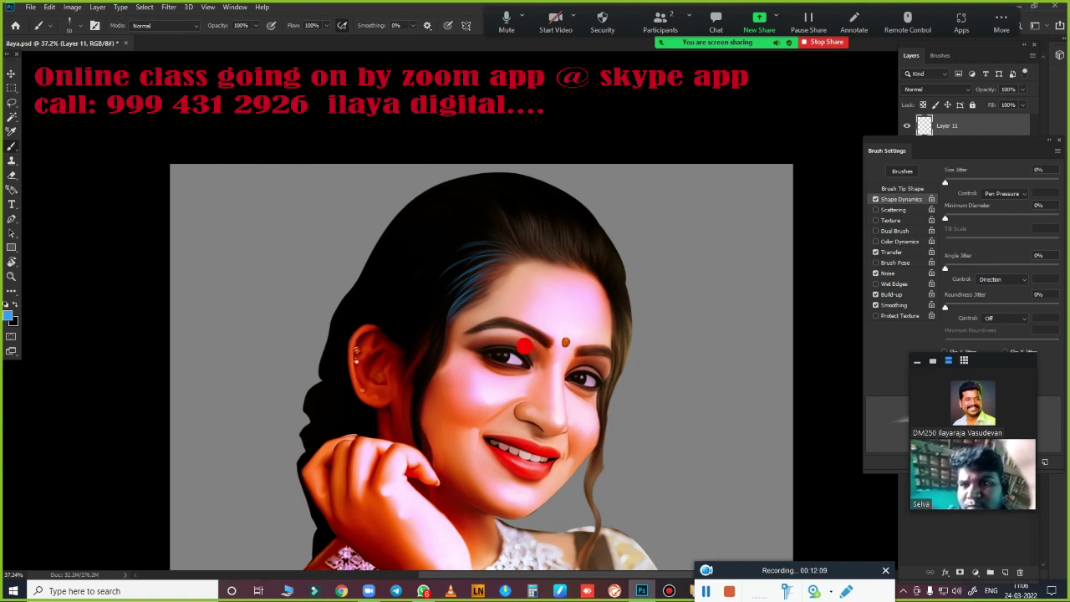
- Close Brush Settings and hide Layers 10 and 8 to compare with the original photo
click(1018, 159)
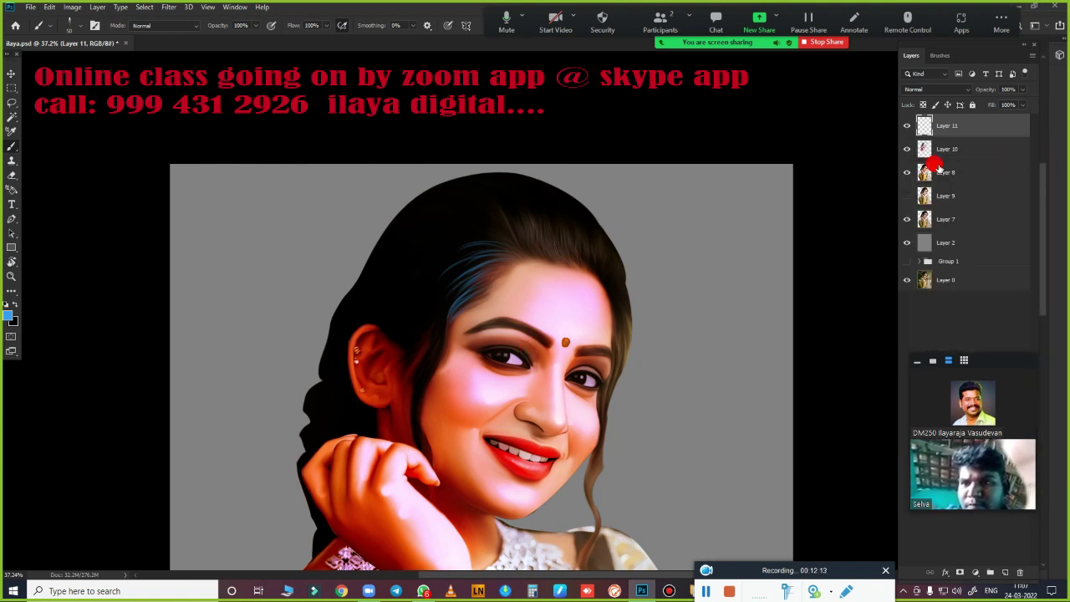
click(907, 149)
click(907, 173)
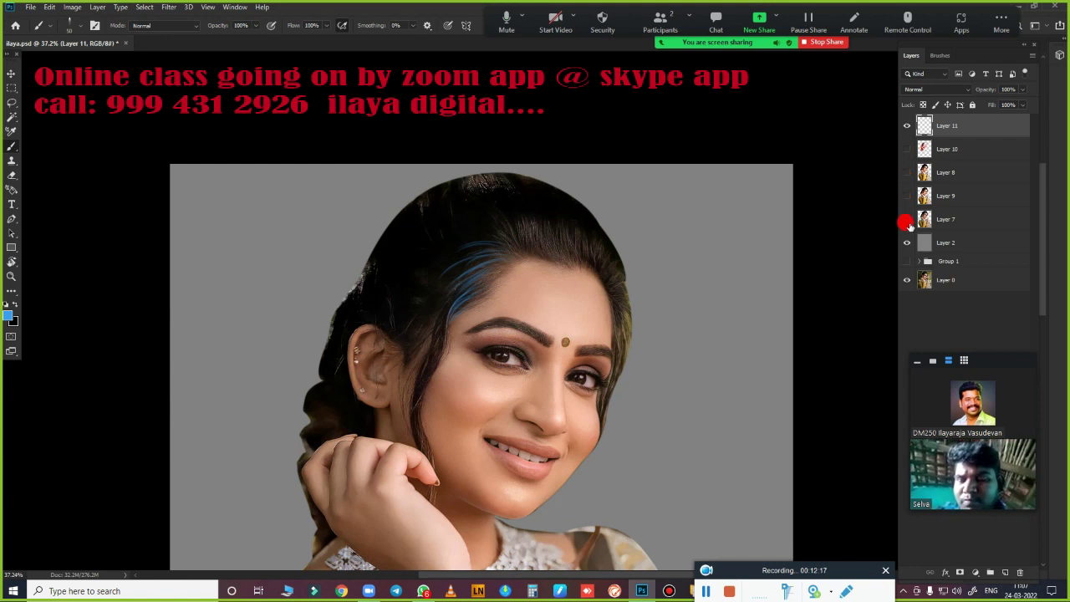
scroll(521, 319, up, 3)
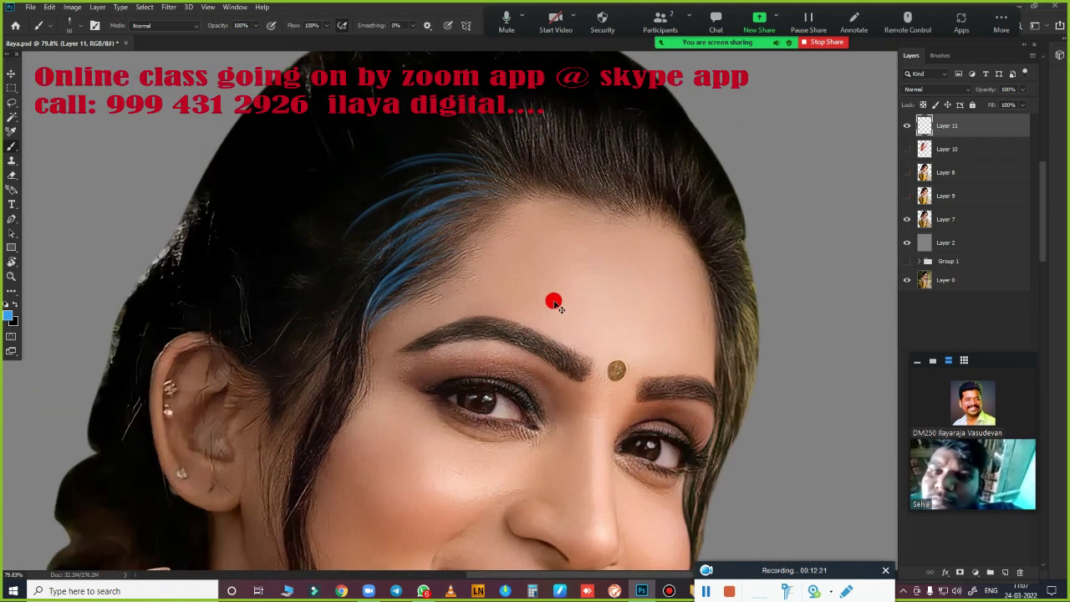
- Undo the blue streaks painted on the hairline
key(ctrl+z)
scroll(441, 368, down, 1)
scroll(470, 335, up, 2)
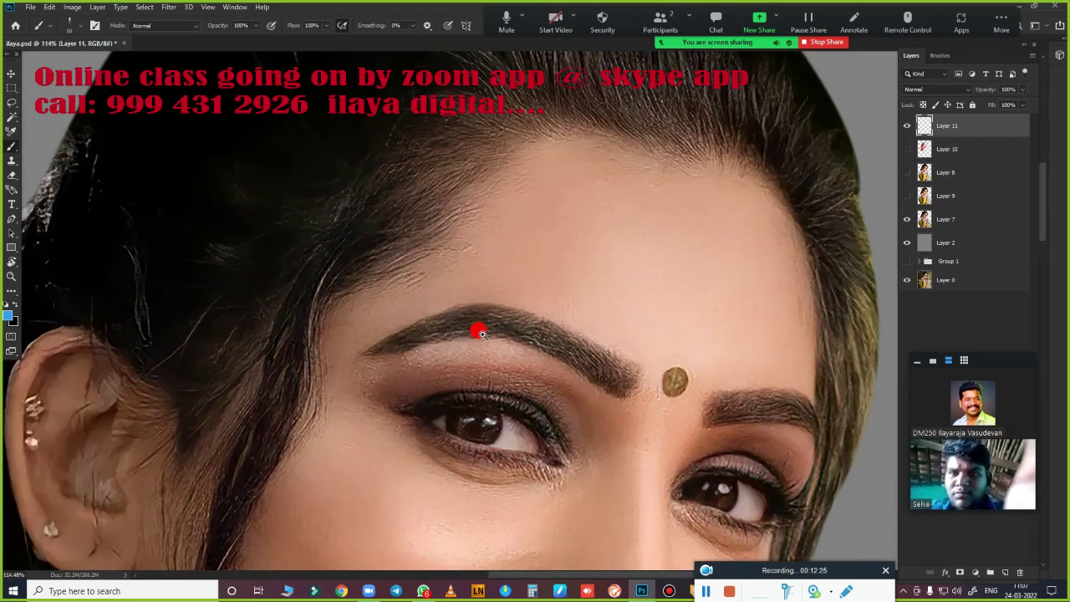
scroll(480, 330, up, 1)
scroll(487, 387, up, 1)
scroll(558, 373, down, 2)
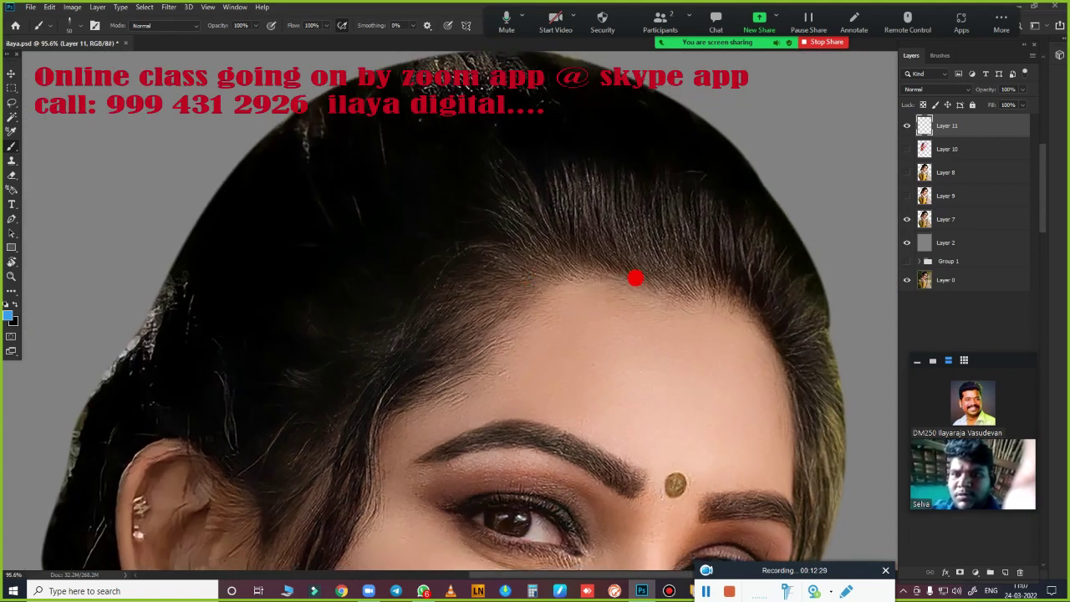
scroll(625, 268, up, 2)
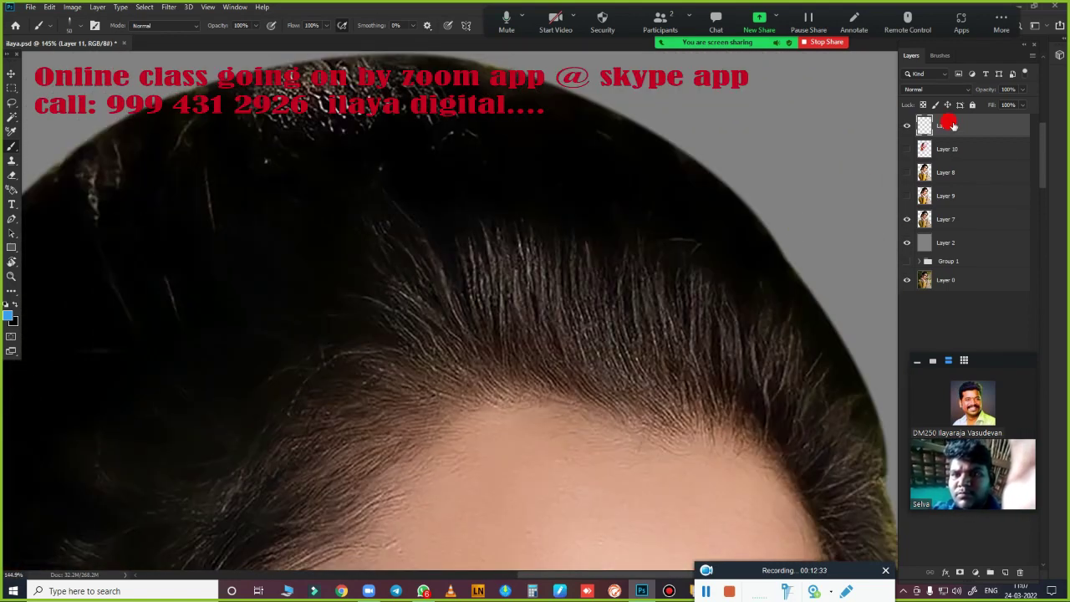
- Show Layer 10 again and rotate the canvas view to tilt the hairline
click(907, 149)
scroll(643, 318, up, 1)
scroll(655, 337, up, 1)
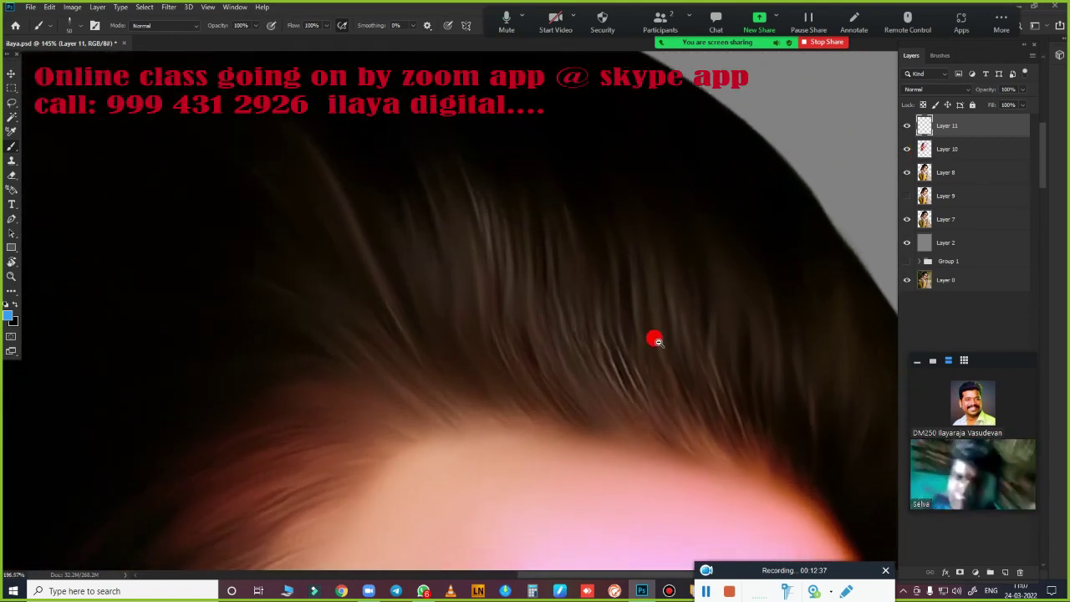
key(r)
drag(516, 306, 621, 208)
scroll(605, 251, up, 2)
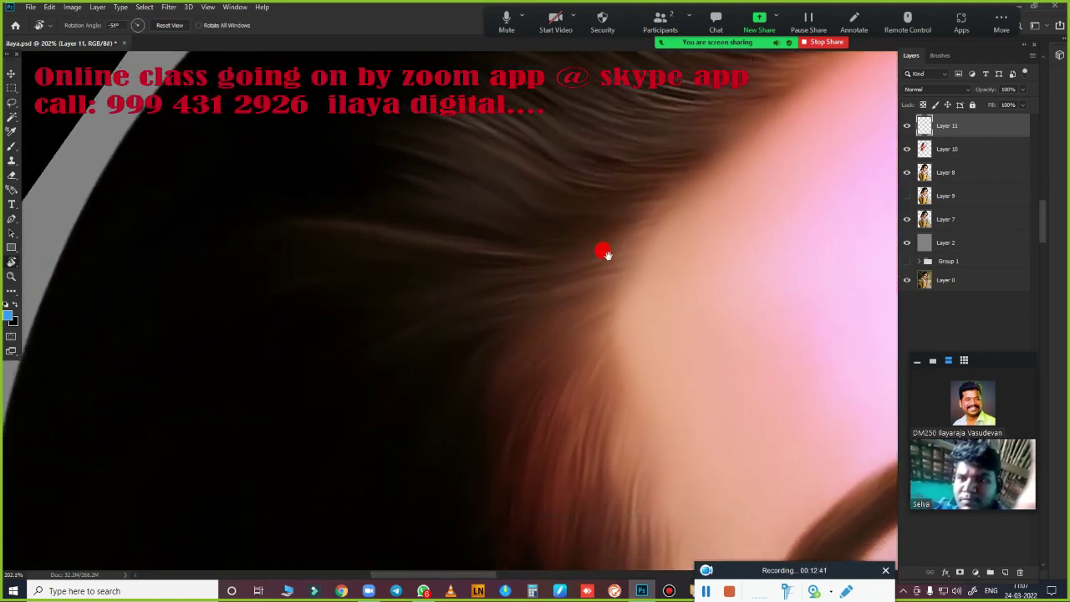
scroll(566, 301, down, 2)
- Paint thin blue strands across the dark hair toward the forehead
key(b)
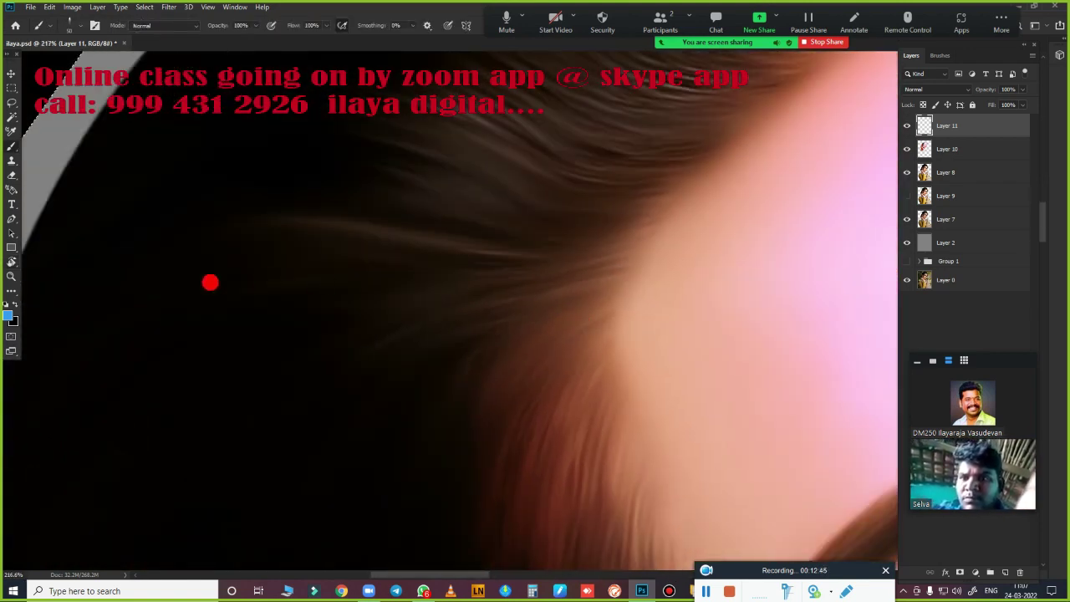
drag(154, 245, 585, 249)
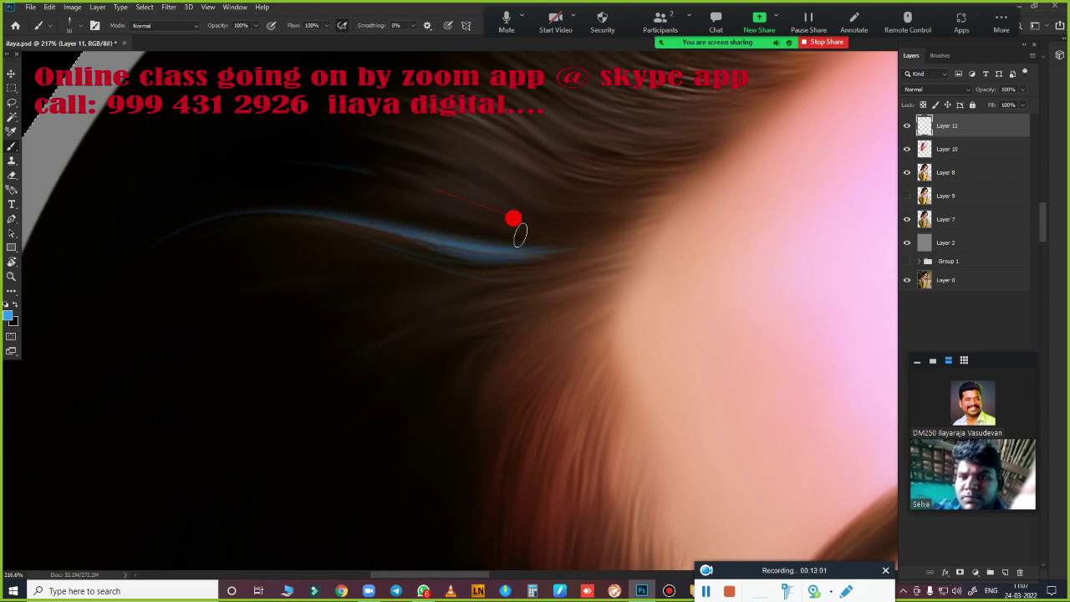
mouse_move(284, 163)
mouse_down()
mouse_move(585, 216)
mouse_move(530, 227)
mouse_up()
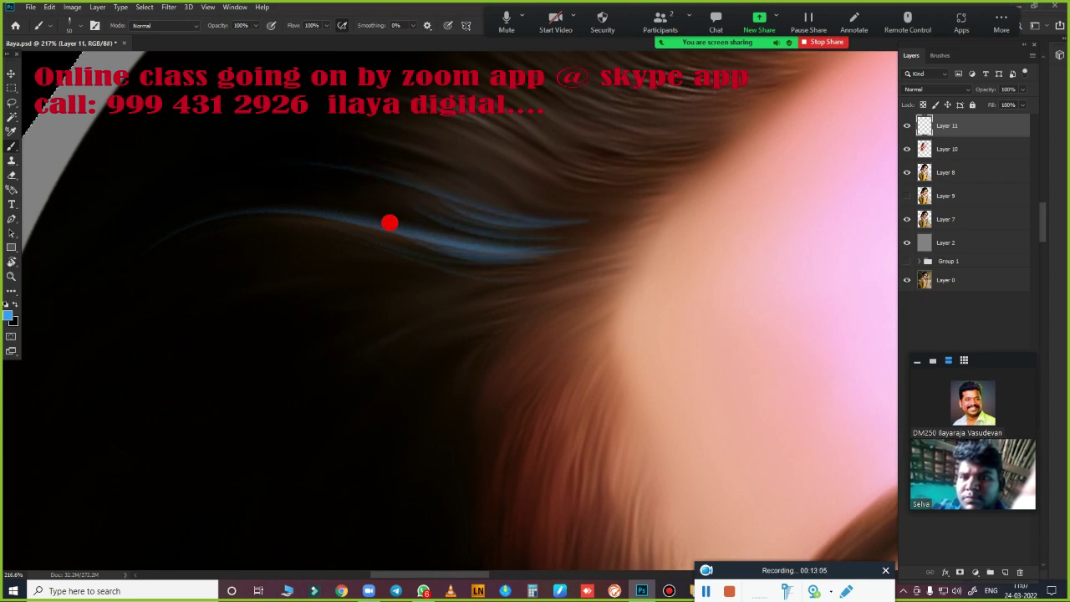
drag(175, 302, 456, 293)
mouse_move(159, 274)
mouse_down()
mouse_move(379, 279)
mouse_move(476, 251)
mouse_up()
drag(585, 279, 228, 316)
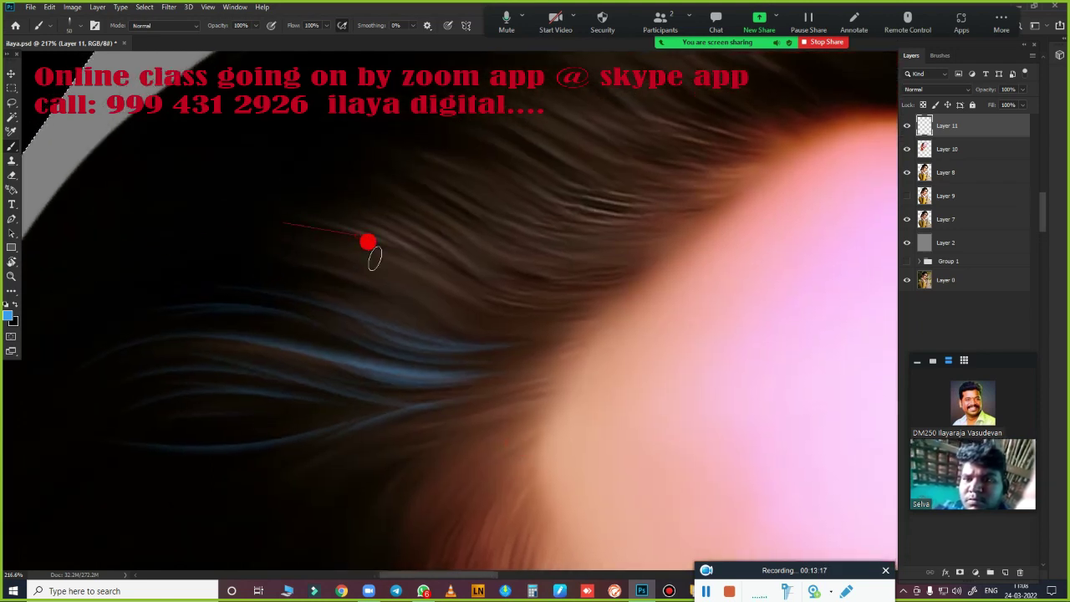
drag(382, 275, 543, 313)
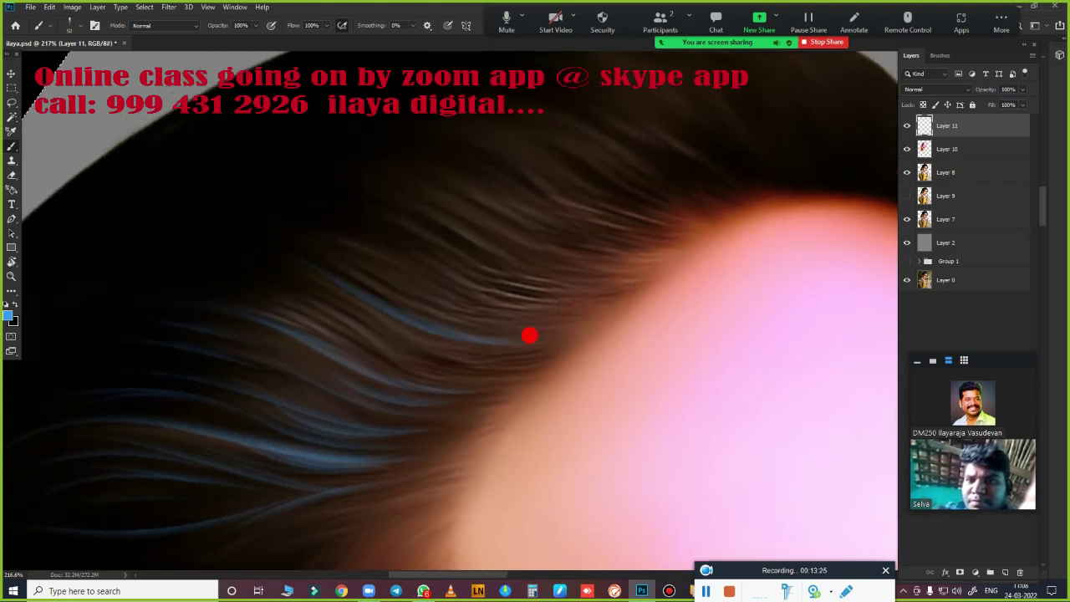
drag(397, 356, 523, 371)
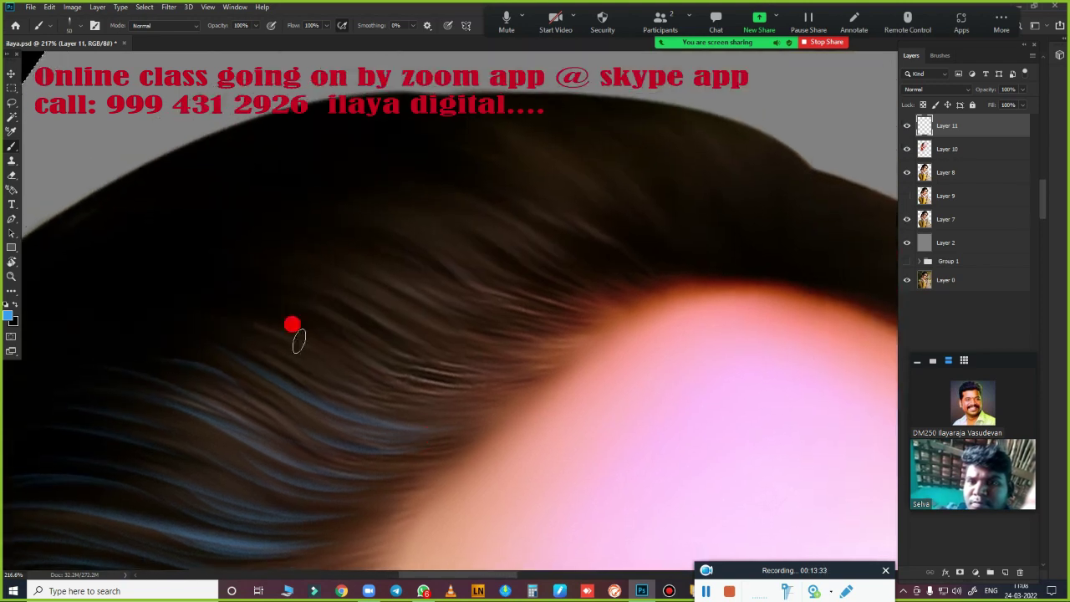
drag(292, 323, 518, 374)
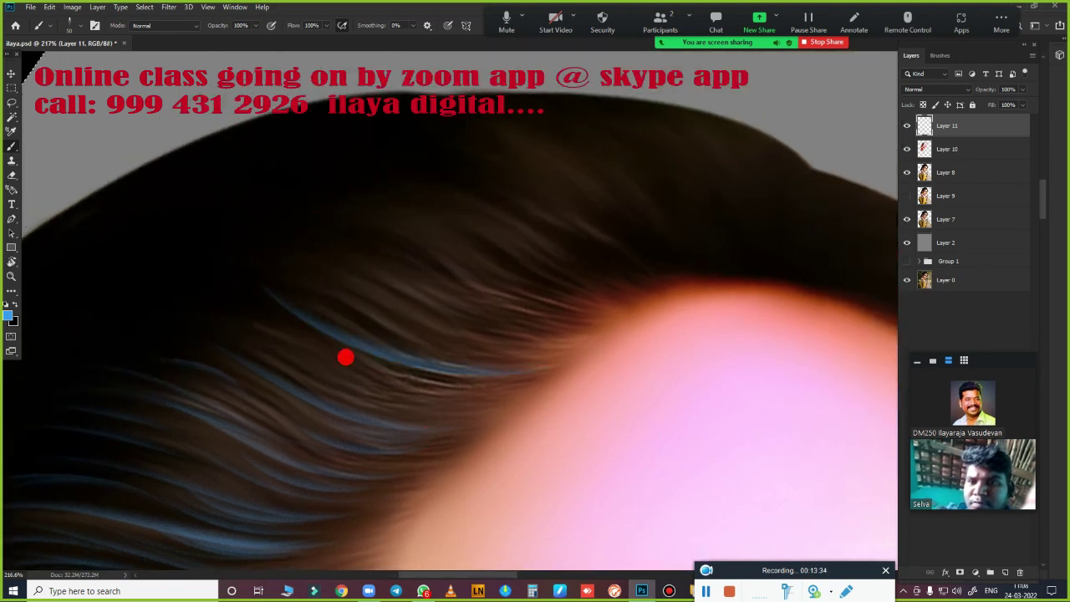
- Add more blue strands across the crown and along the top edge of the hair
scroll(376, 460, up, 3)
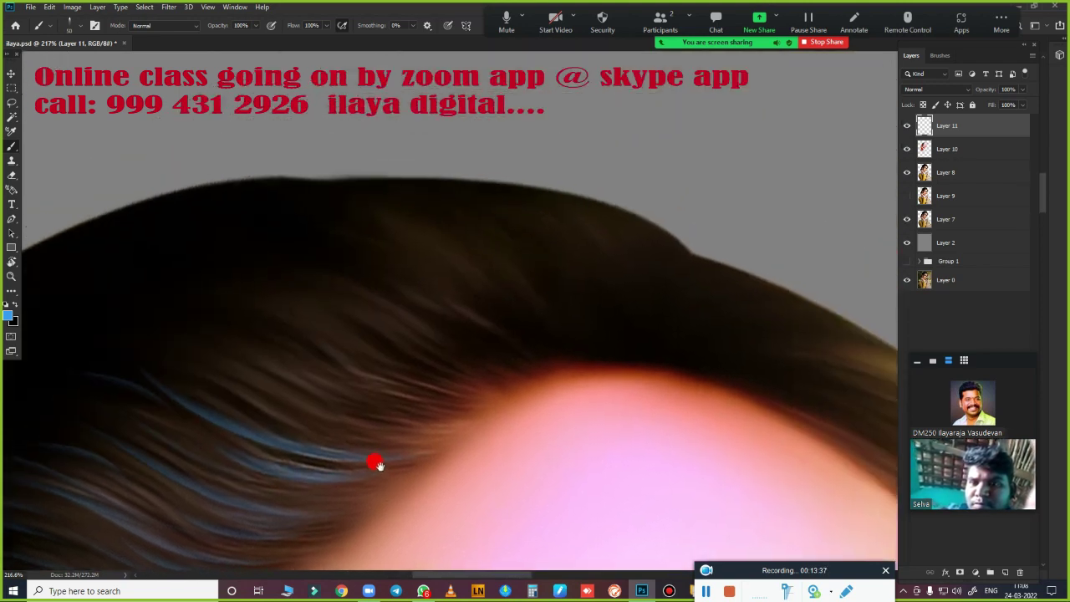
drag(468, 367, 131, 344)
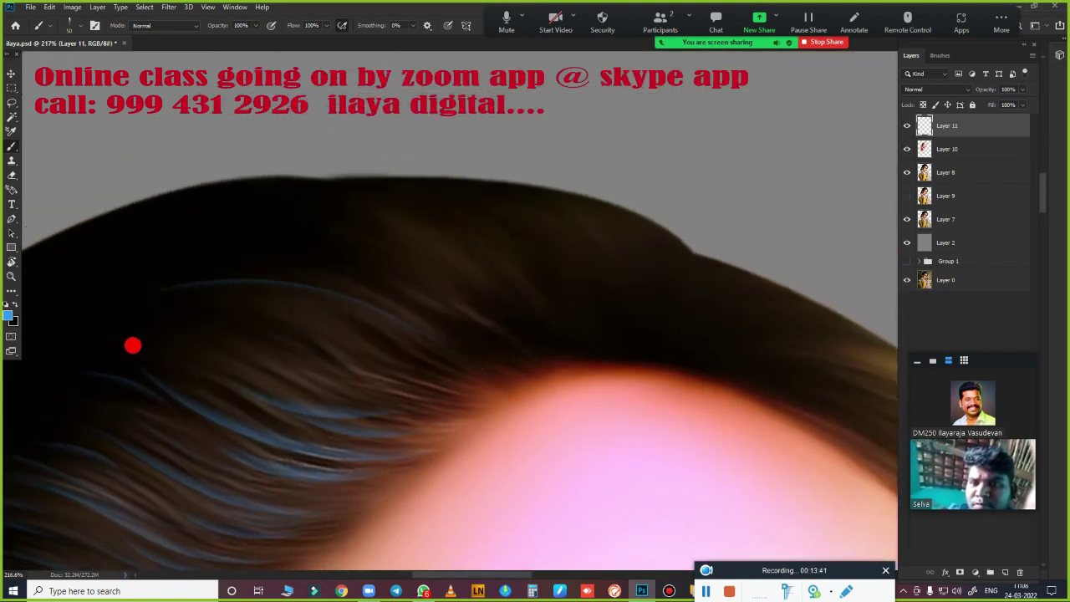
drag(358, 344, 173, 314)
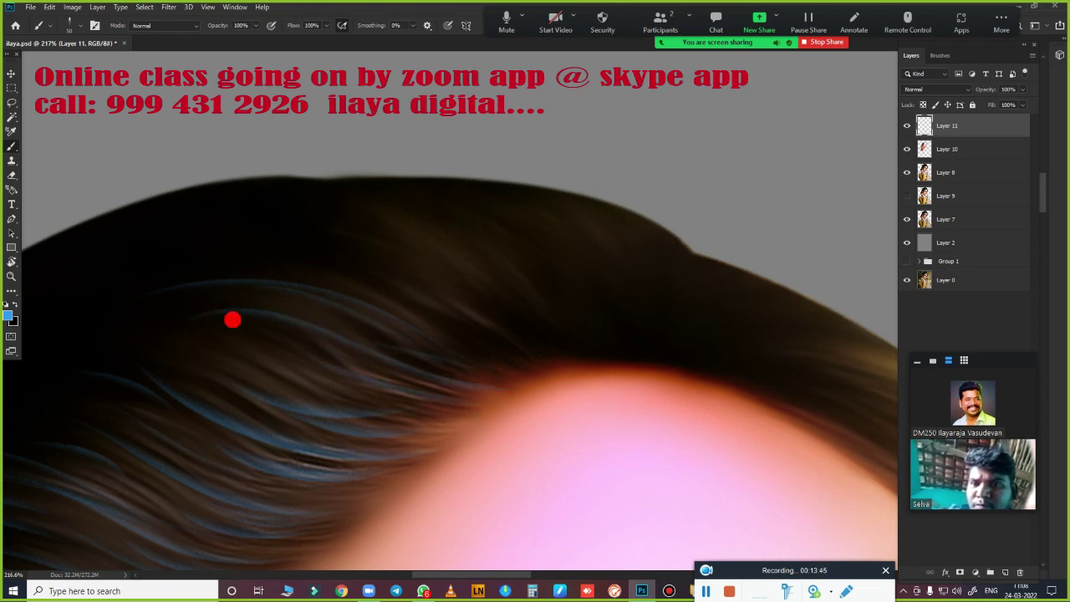
drag(527, 353, 338, 316)
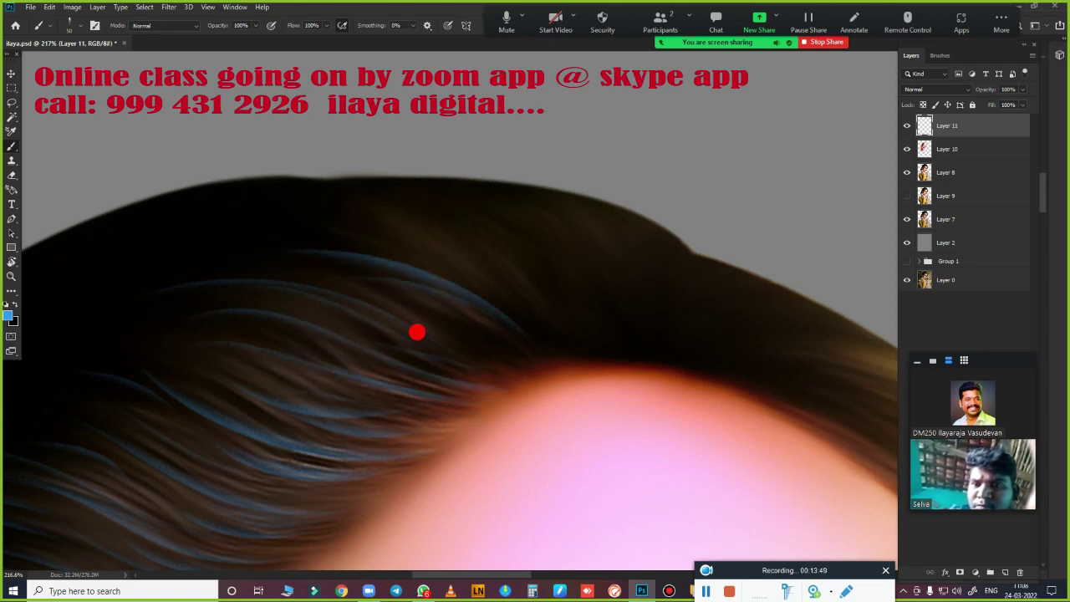
drag(479, 352, 323, 430)
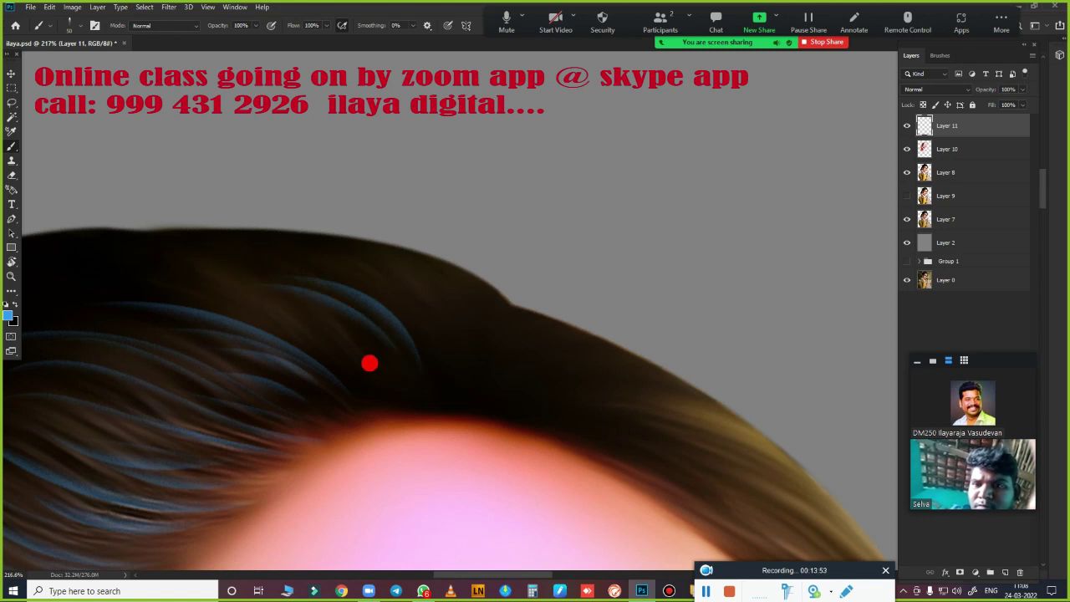
drag(426, 359, 468, 267)
drag(318, 267, 418, 305)
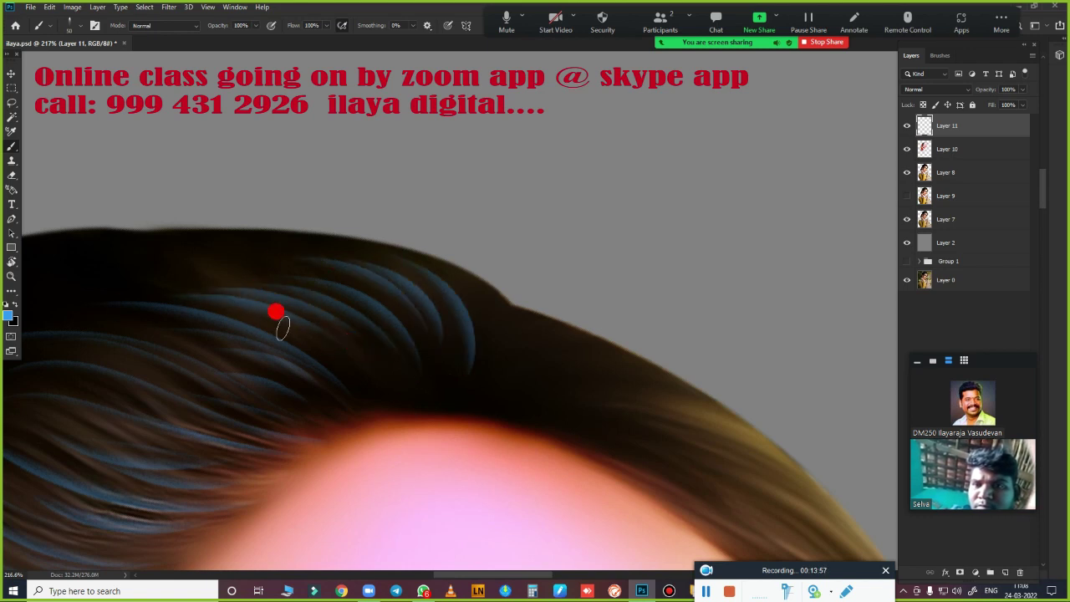
drag(476, 368, 494, 280)
drag(447, 320, 481, 273)
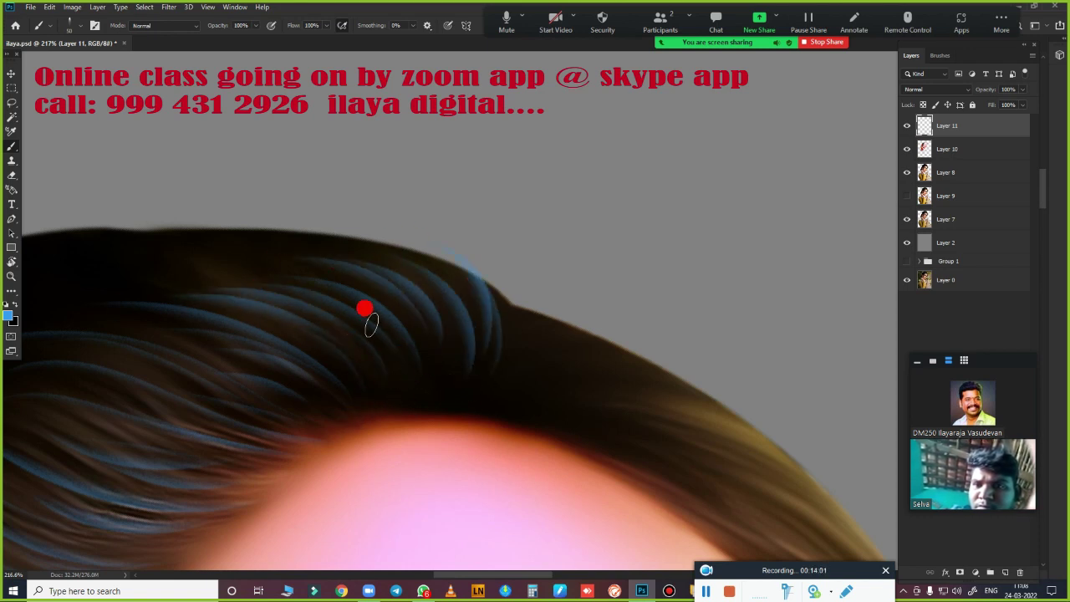
scroll(432, 489, down, 1)
- Zoom out, then zoom back to 137% on the hairline and eyebrow
scroll(454, 490, down, 1)
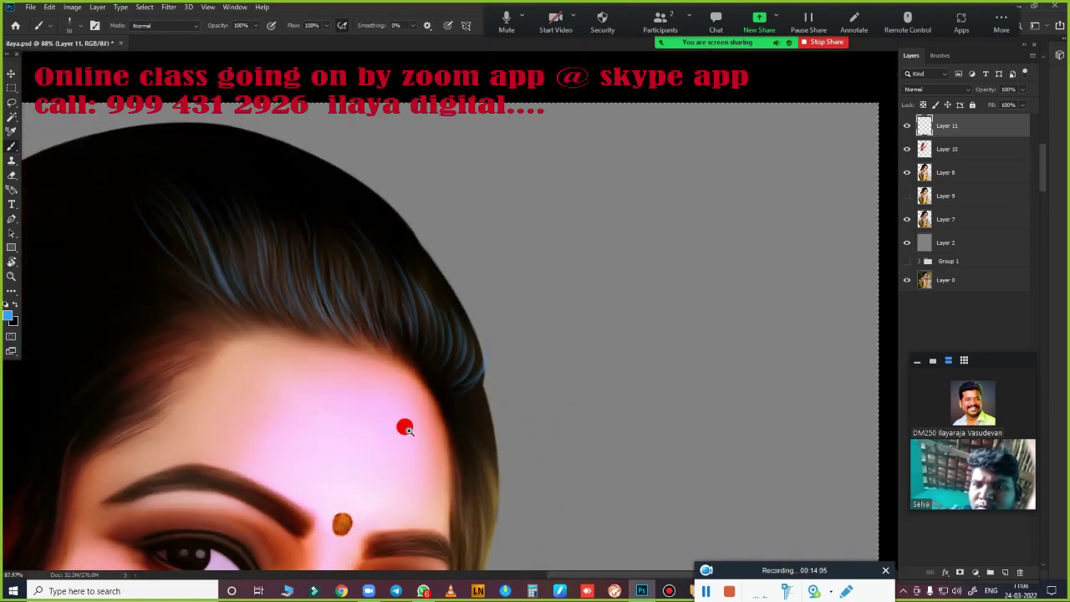
scroll(403, 426, down, 2)
scroll(546, 358, down, 1)
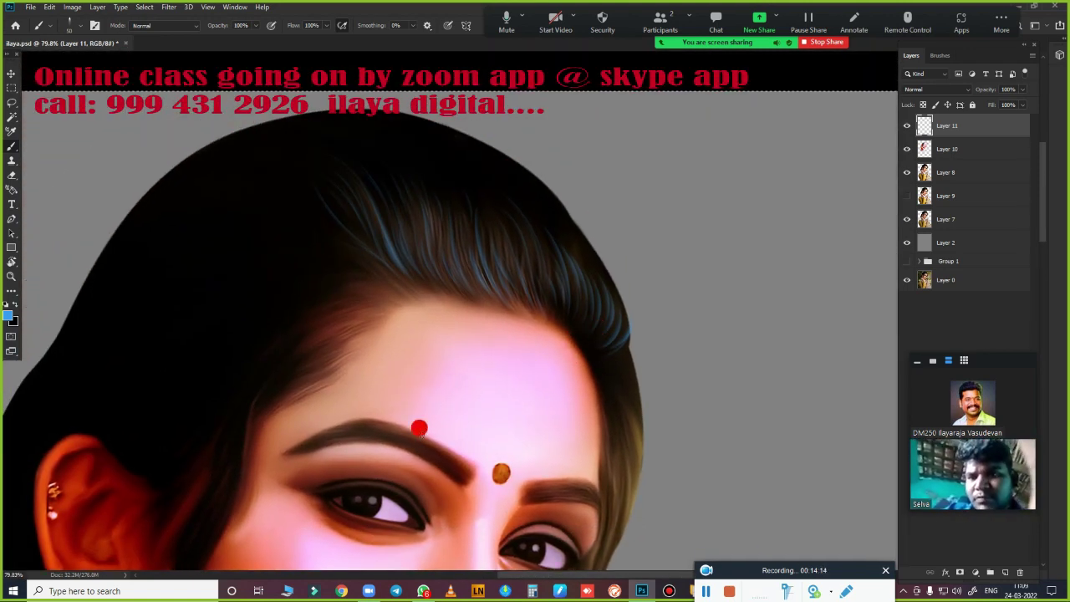
scroll(418, 428, up, 1)
scroll(515, 359, up, 2)
scroll(563, 387, up, 2)
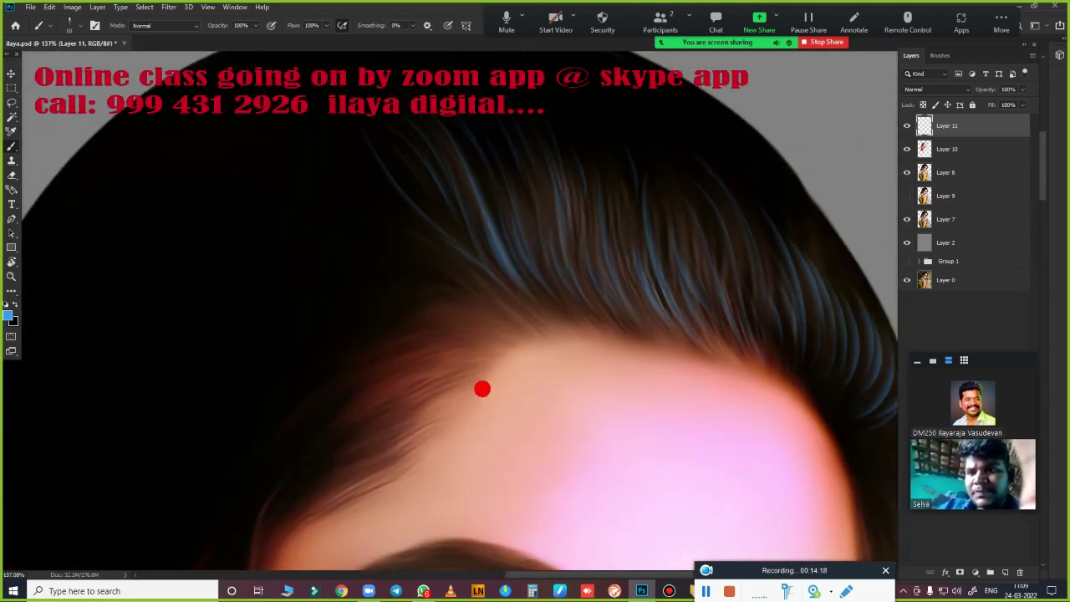
drag(489, 386, 539, 286)
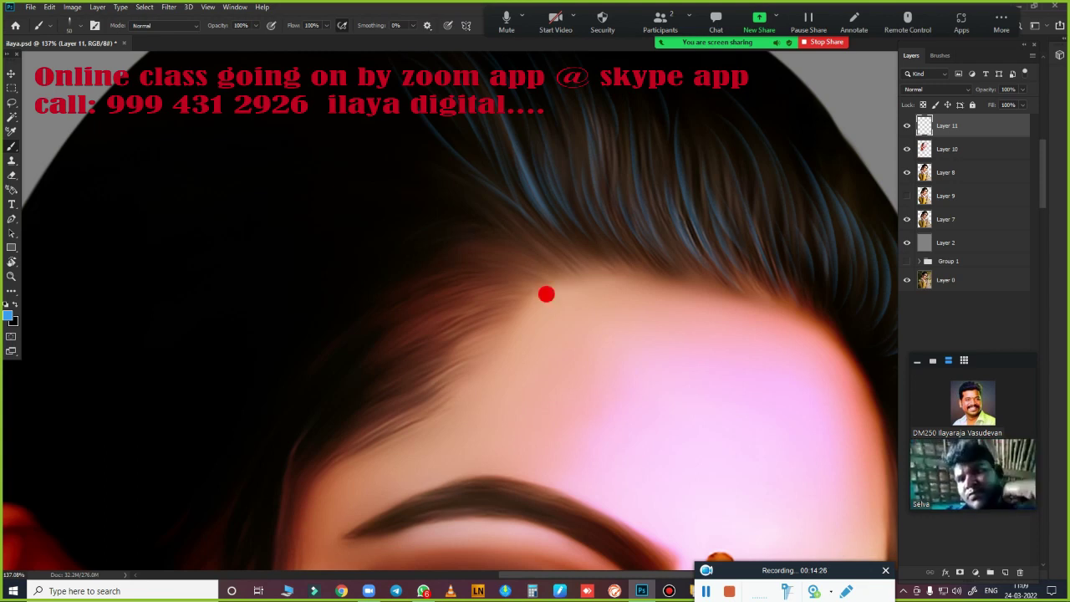
- Paint curved blue-grey, reddish-brown and light strands along the left forehead hairline
drag(437, 237, 336, 270)
drag(478, 211, 330, 205)
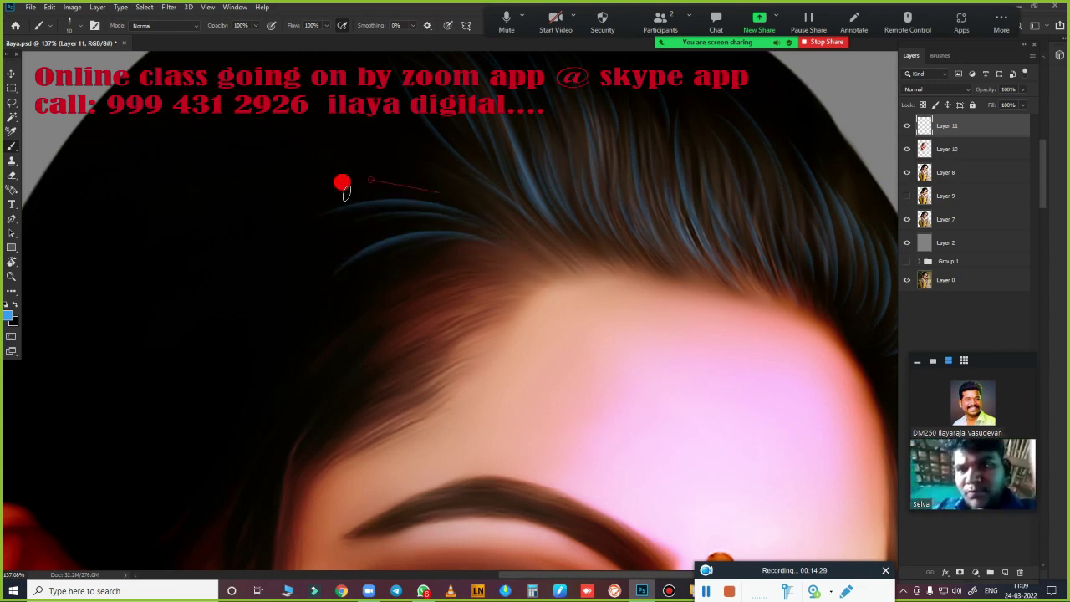
mouse_move(493, 250)
mouse_down()
mouse_move(369, 268)
mouse_move(476, 333)
mouse_up()
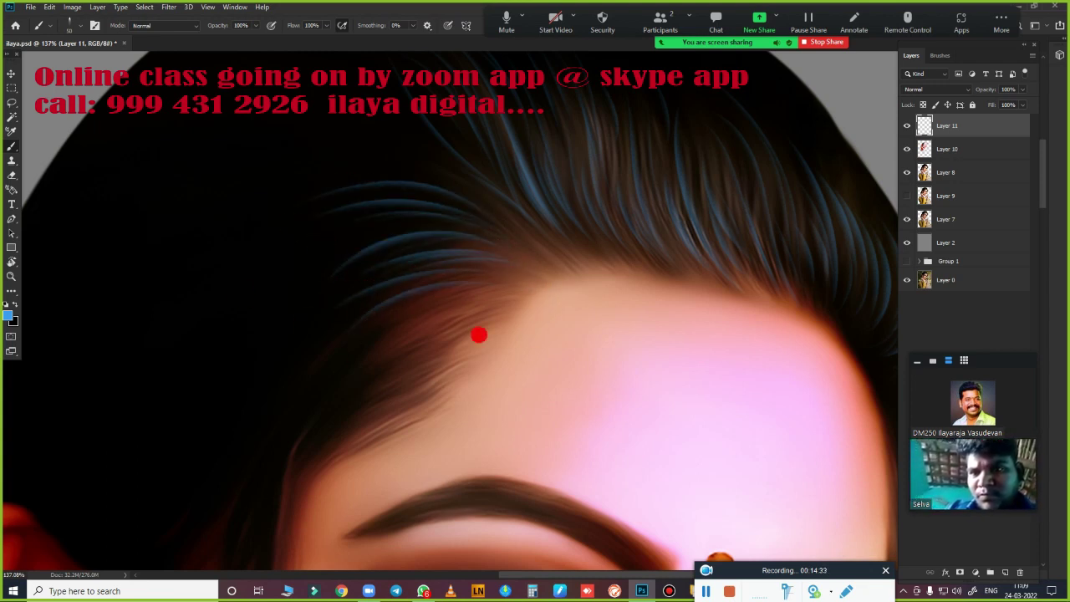
drag(474, 296, 389, 326)
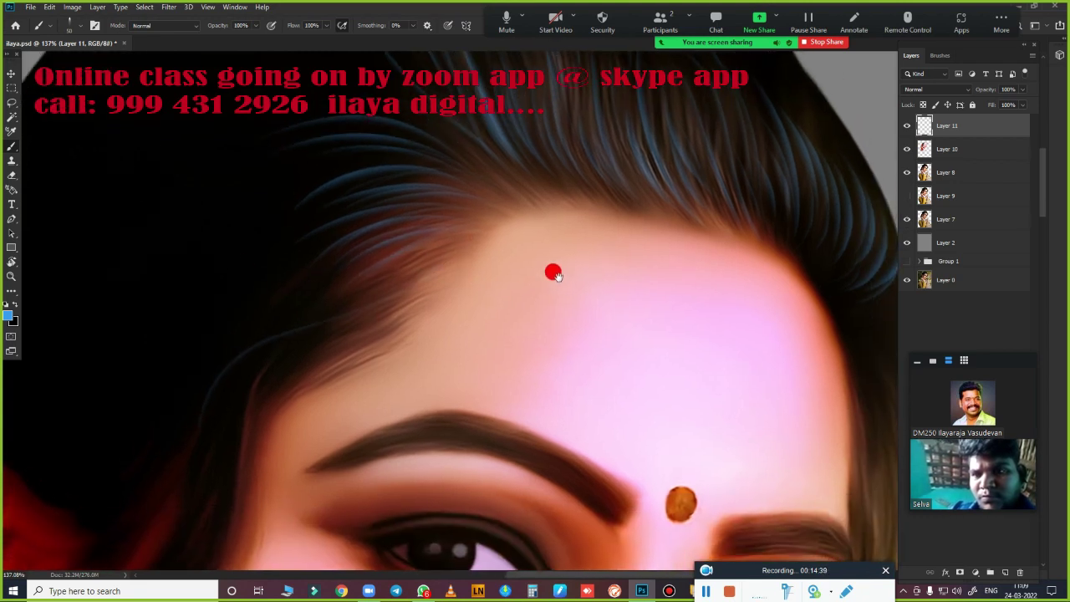
drag(516, 348, 462, 260)
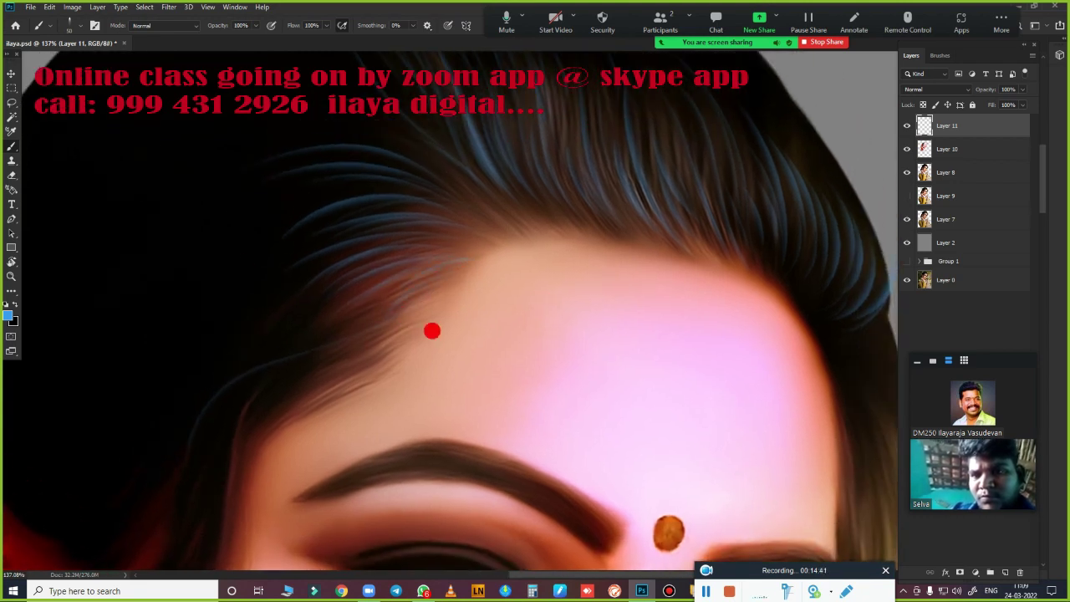
drag(394, 332, 360, 361)
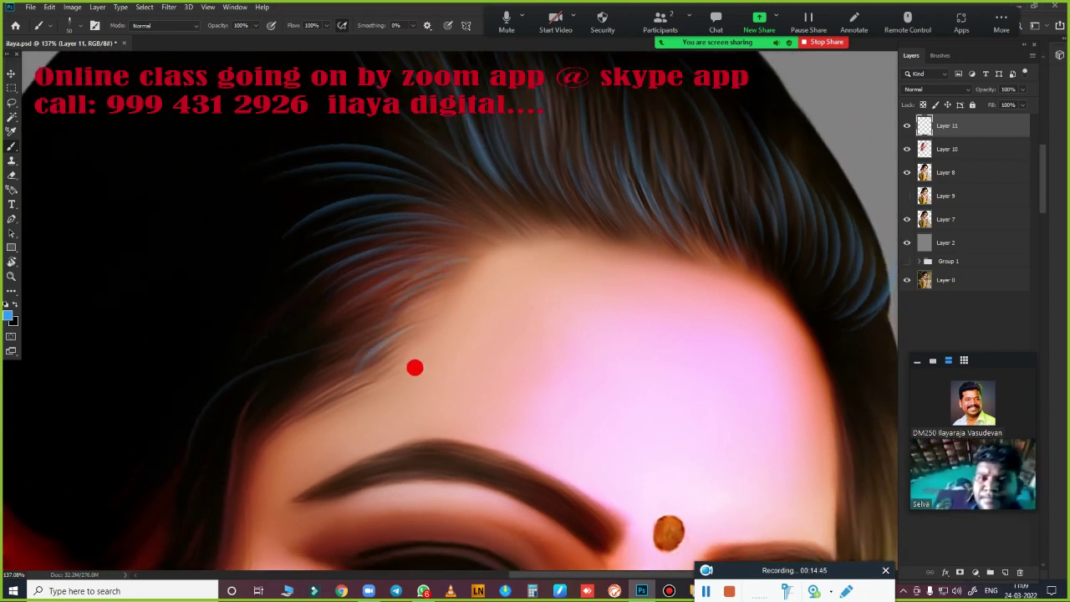
drag(326, 406, 371, 279)
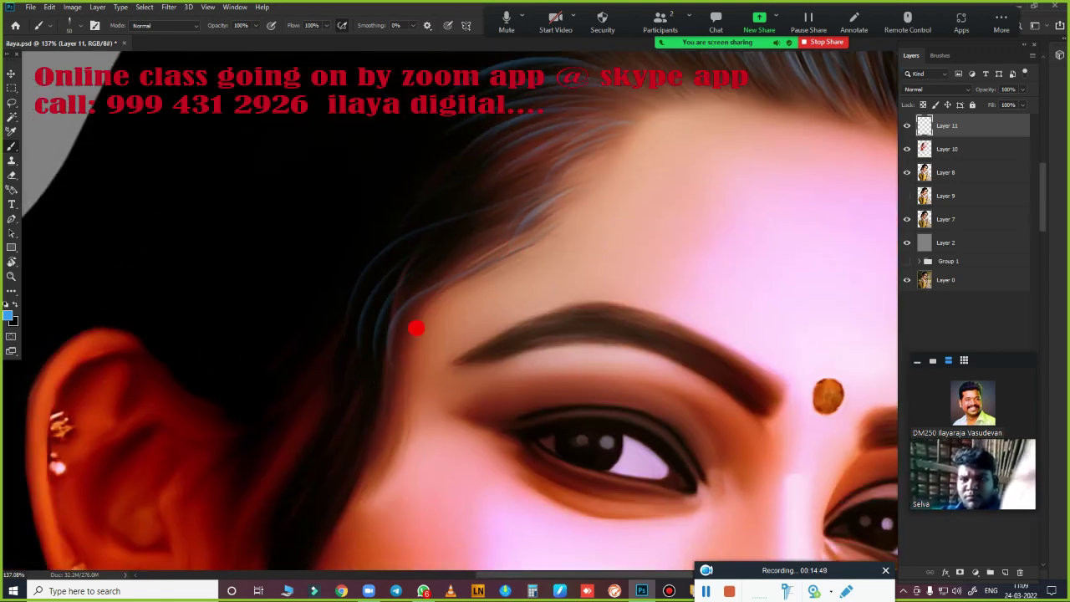
- Pan to the ear and cheek, then paint thin bluish strands down the hair edge
mouse_move(428, 249)
mouse_down()
mouse_move(477, 275)
mouse_move(351, 227)
mouse_up()
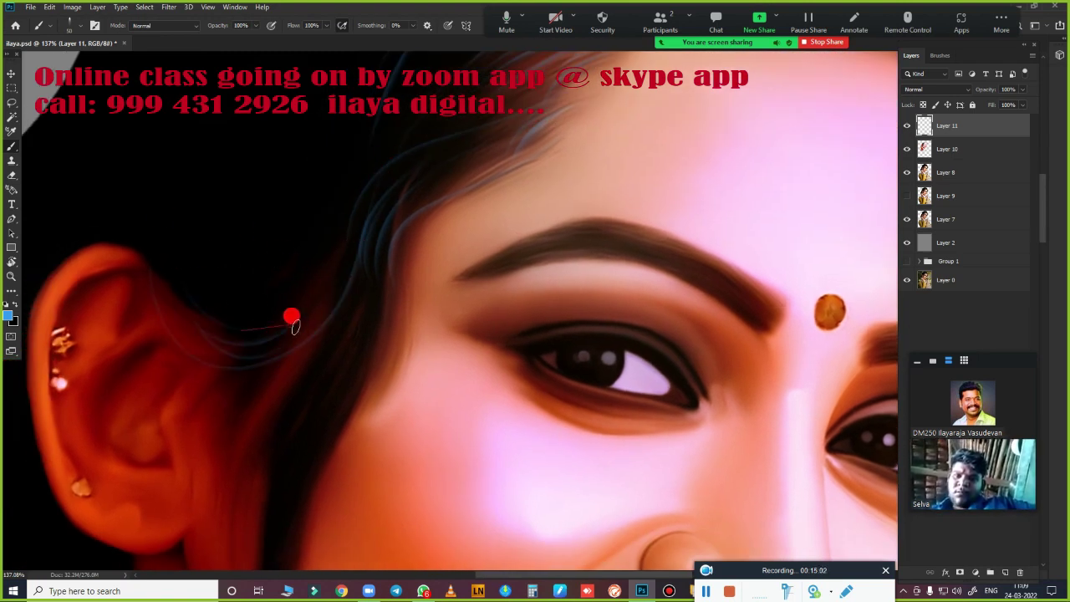
drag(396, 320, 563, 231)
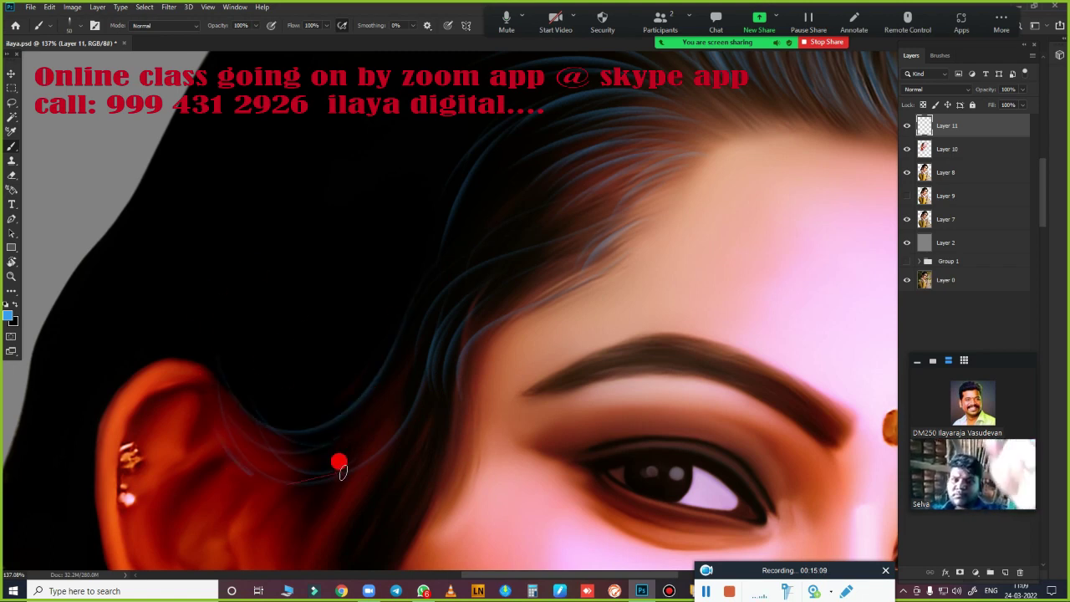
drag(410, 494, 437, 162)
drag(400, 255, 333, 501)
drag(361, 313, 338, 468)
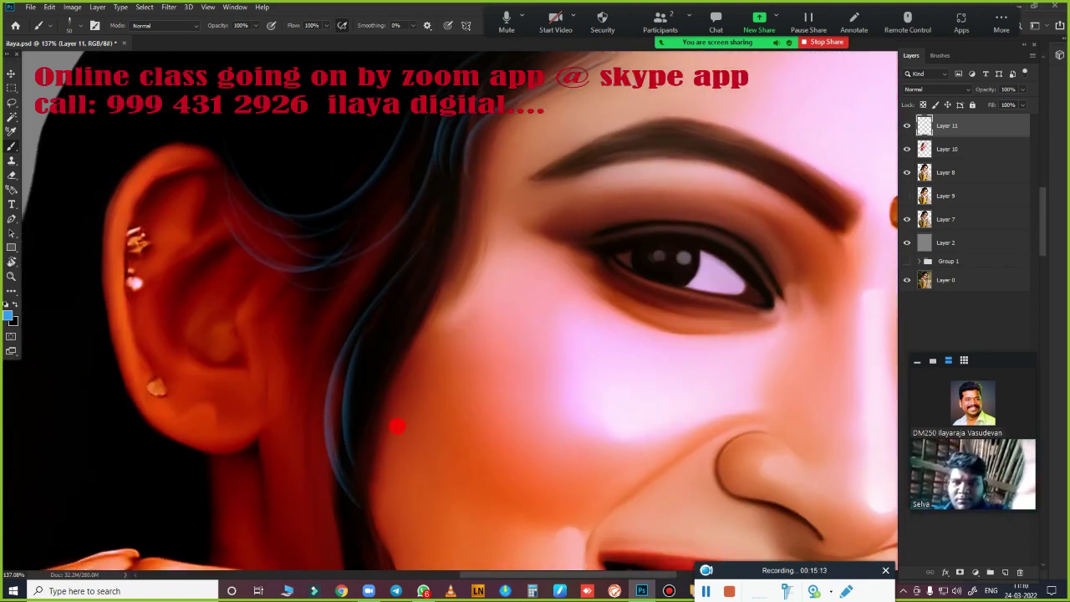
drag(389, 278, 351, 520)
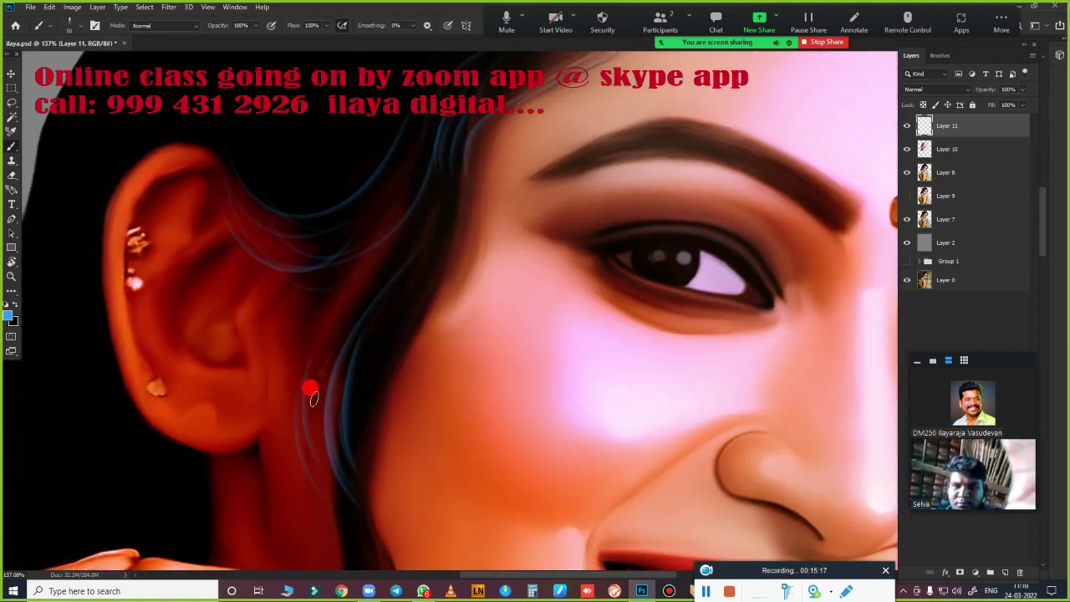
drag(253, 219, 329, 224)
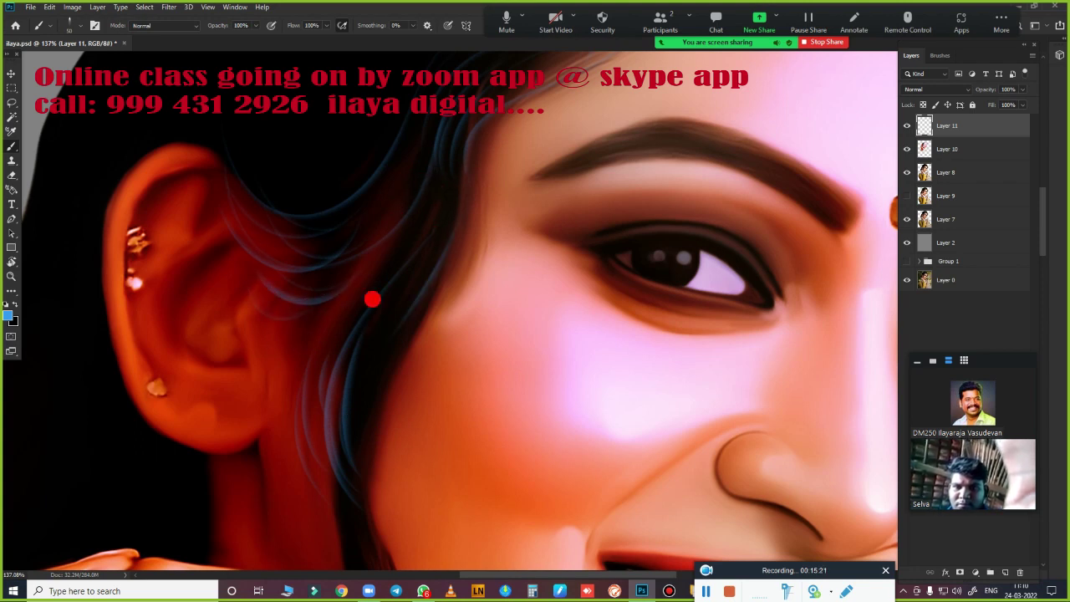
scroll(376, 250, down, 5)
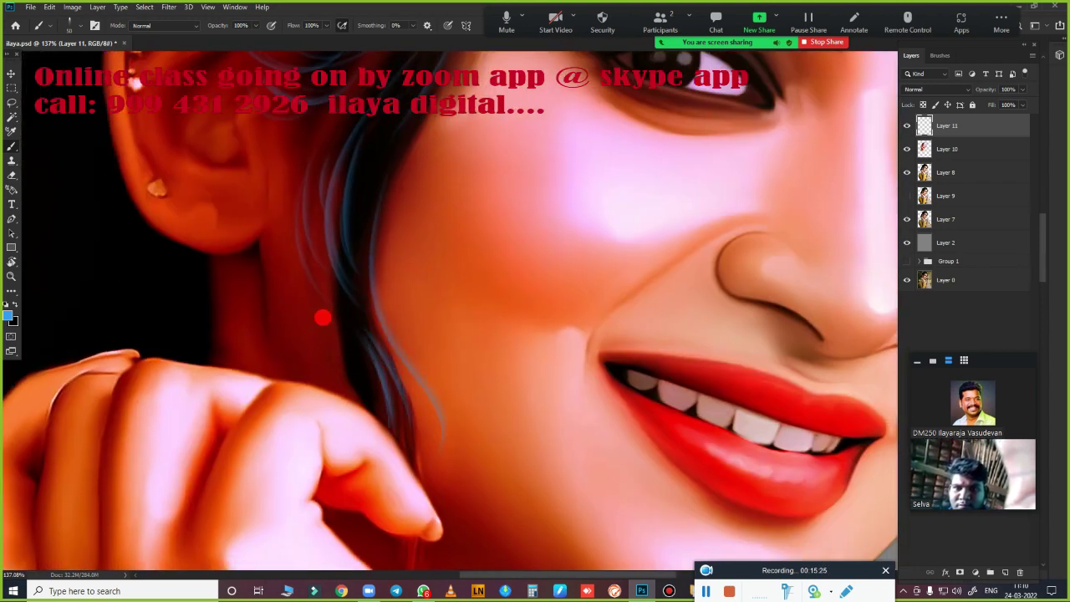
- Paint six fine light blue-grey strands over the dark hair above the forehead
scroll(421, 375, up, 5)
scroll(416, 427, up, 4)
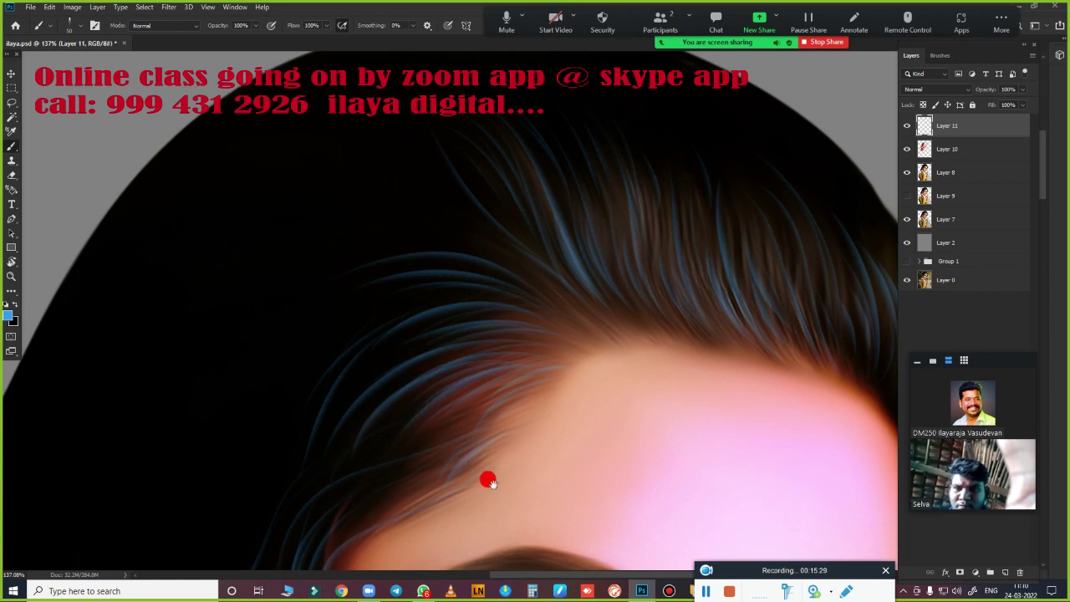
scroll(487, 478, down, 6)
scroll(387, 282, up, 7)
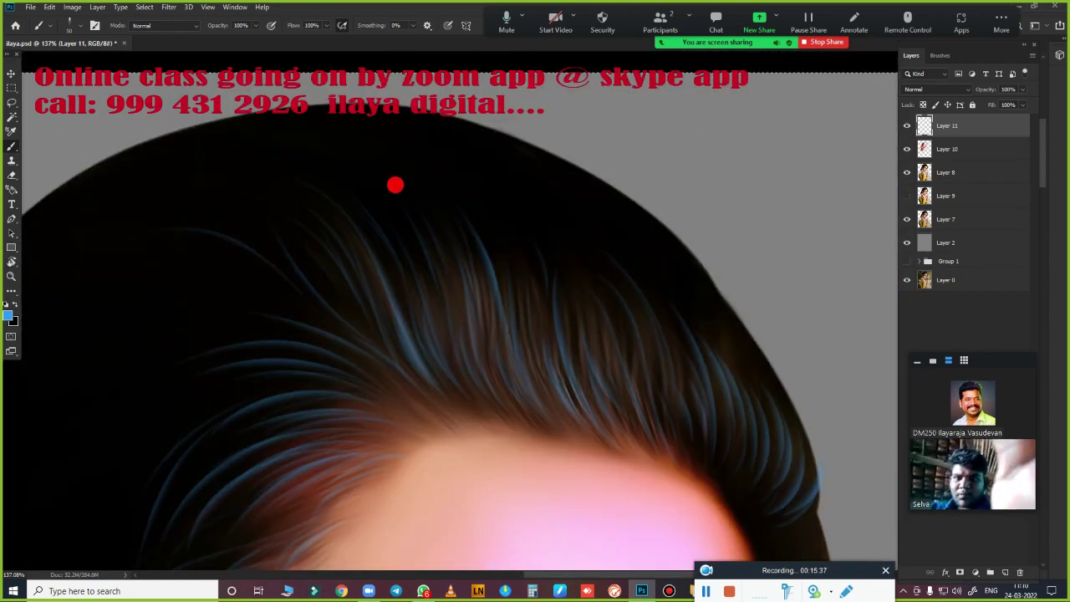
drag(585, 431, 527, 344)
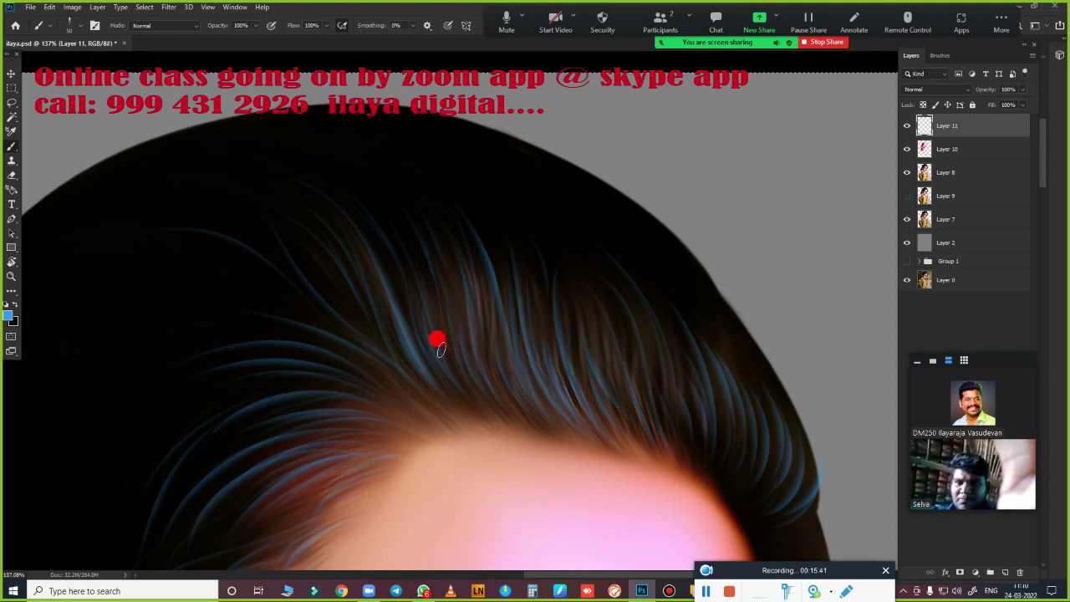
mouse_move(501, 415)
mouse_down()
mouse_move(431, 267)
mouse_move(407, 280)
mouse_up()
drag(458, 408, 362, 263)
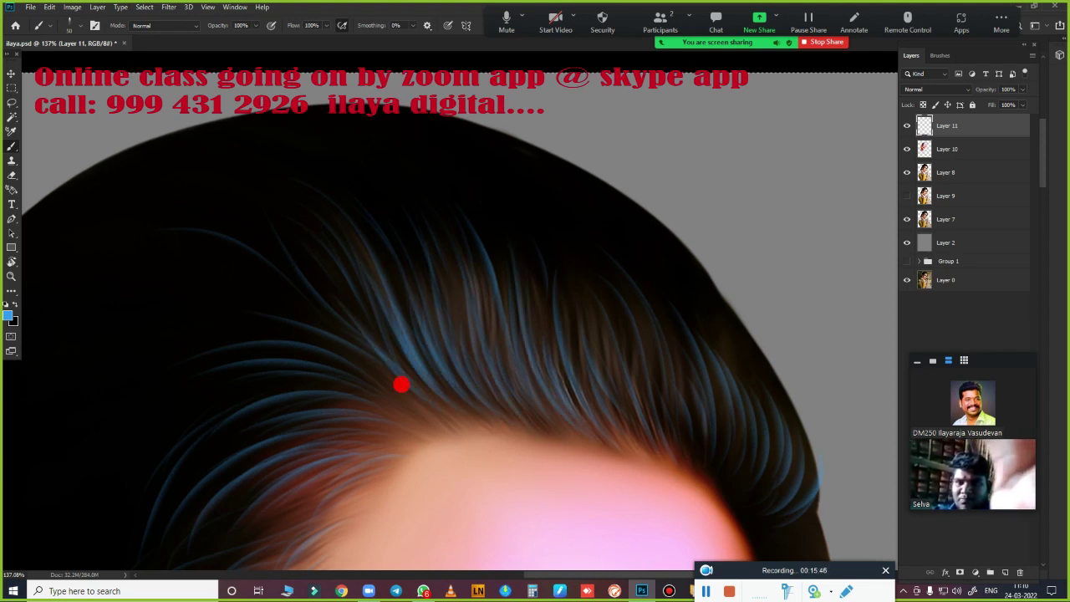
drag(401, 382, 351, 305)
drag(636, 439, 601, 309)
drag(706, 443, 698, 397)
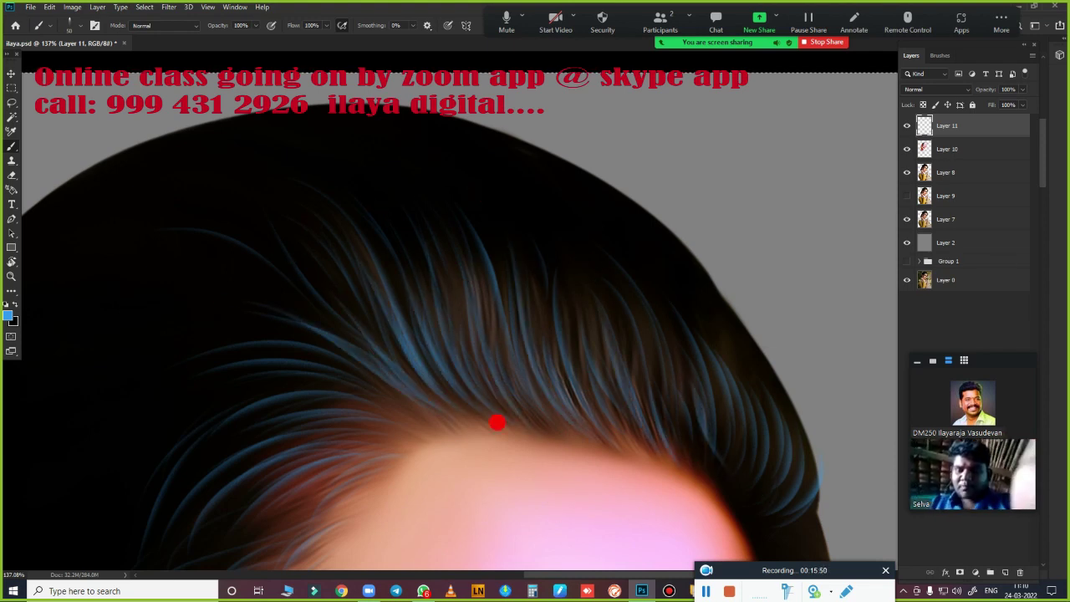
- Zoom out to fit the whole portrait in the window
scroll(721, 289, down, 5)
key(ctrl+minus)
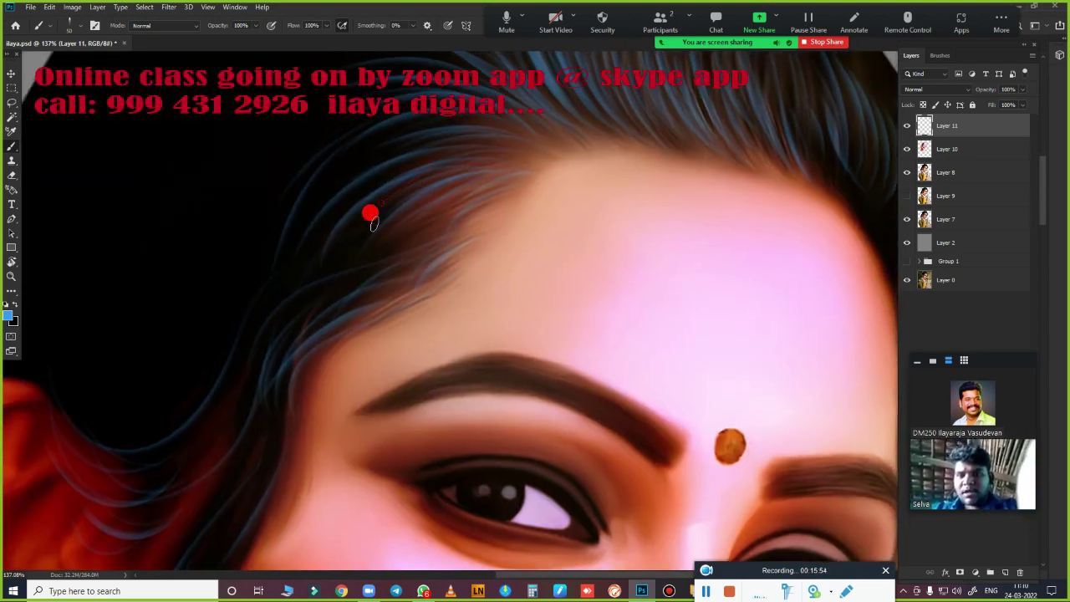
key(ctrl+0)
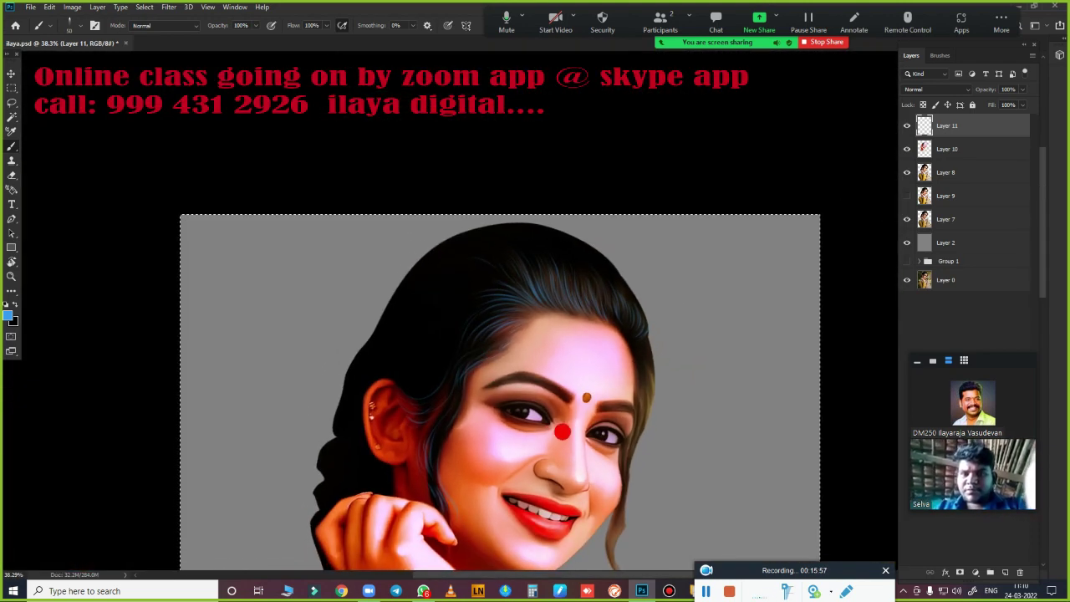
- Zoom in and brush blue strands along the hair's outer left edge
scroll(584, 347, up, 3)
scroll(541, 371, up, 3)
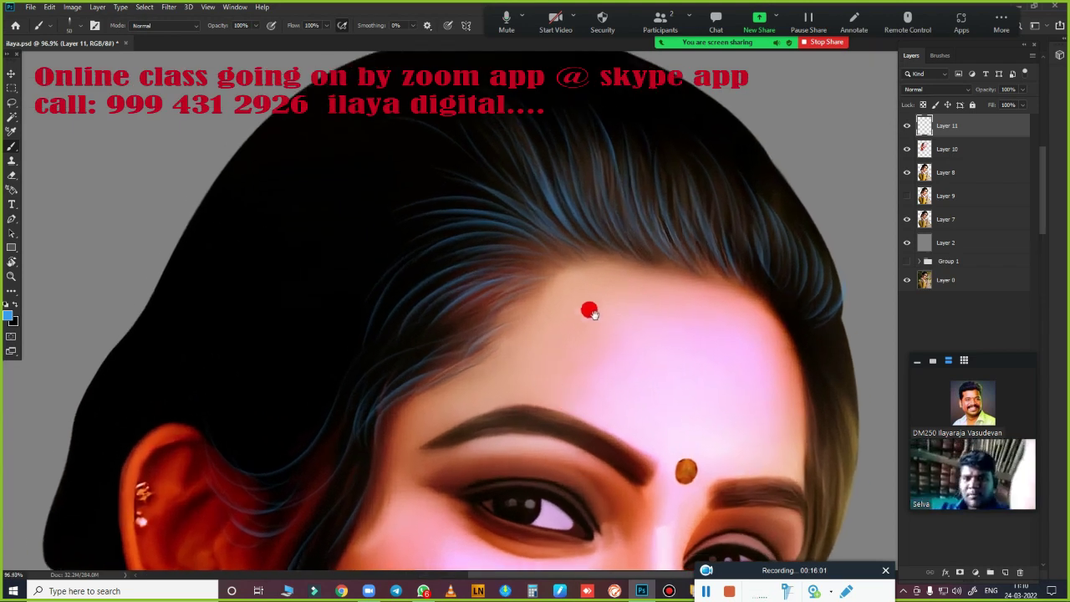
scroll(588, 306, left, 3)
scroll(508, 298, up, 3)
scroll(360, 425, up, 1)
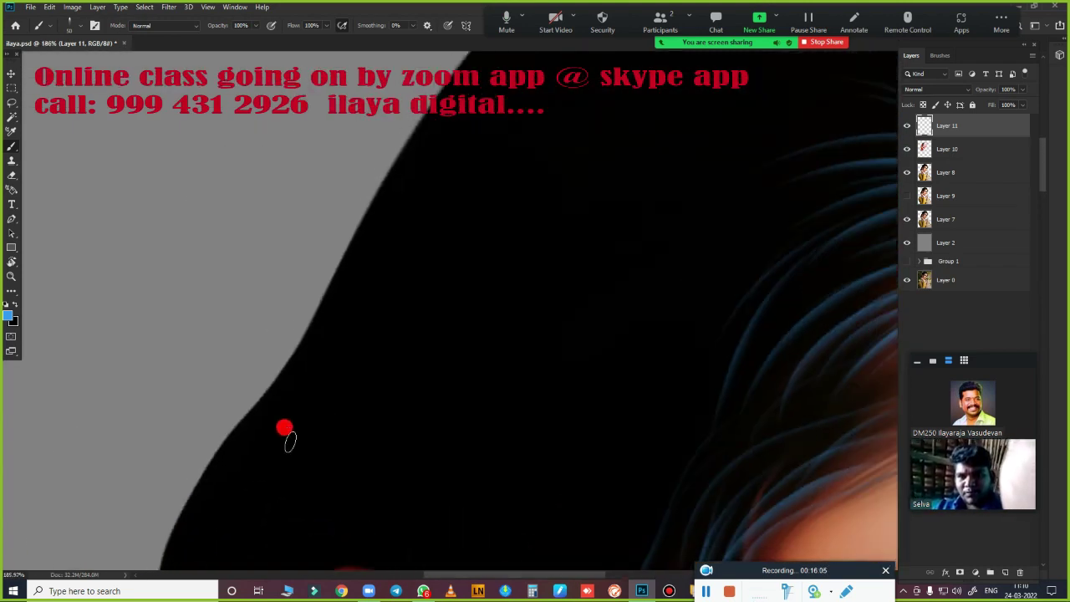
drag(246, 494, 356, 304)
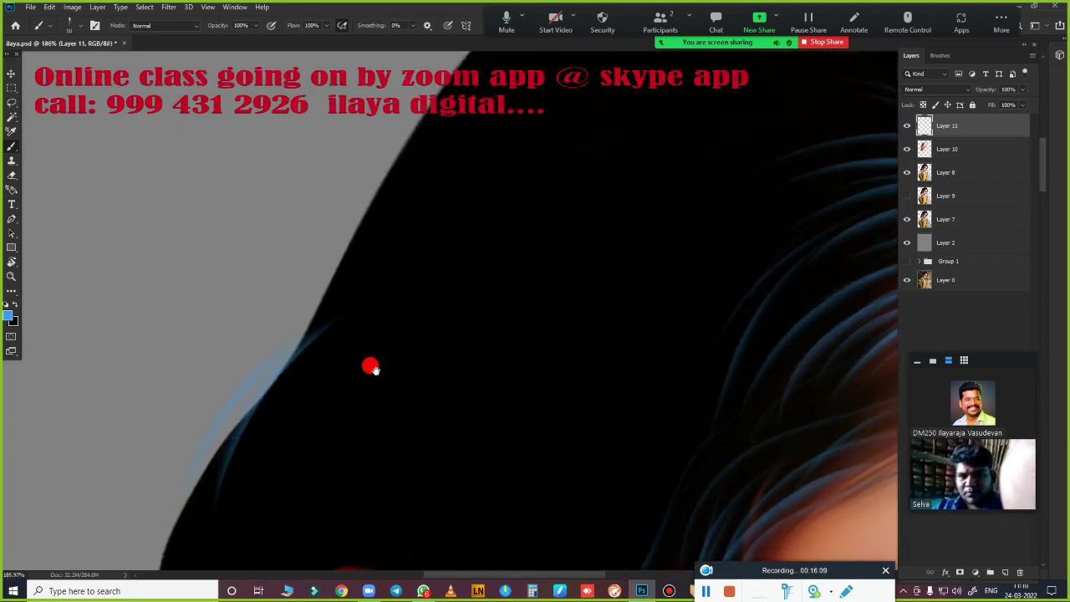
scroll(370, 366, up, 2)
mouse_move(265, 502)
mouse_down()
mouse_move(427, 237)
mouse_move(407, 566)
mouse_up()
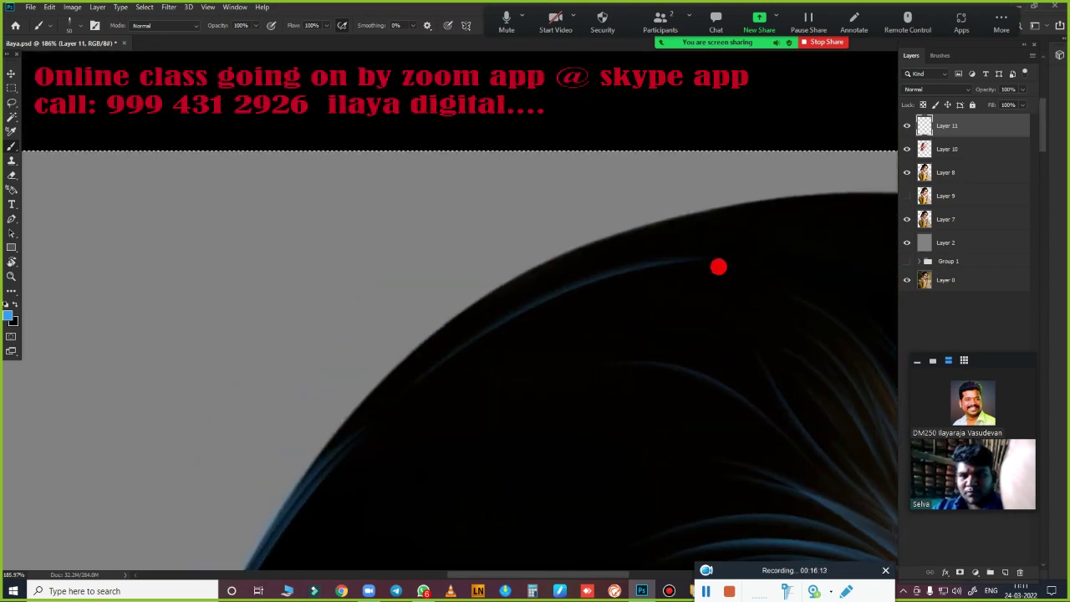
- Pan around the hair crest, forehead and ear to check the painted hairline
drag(604, 345, 220, 354)
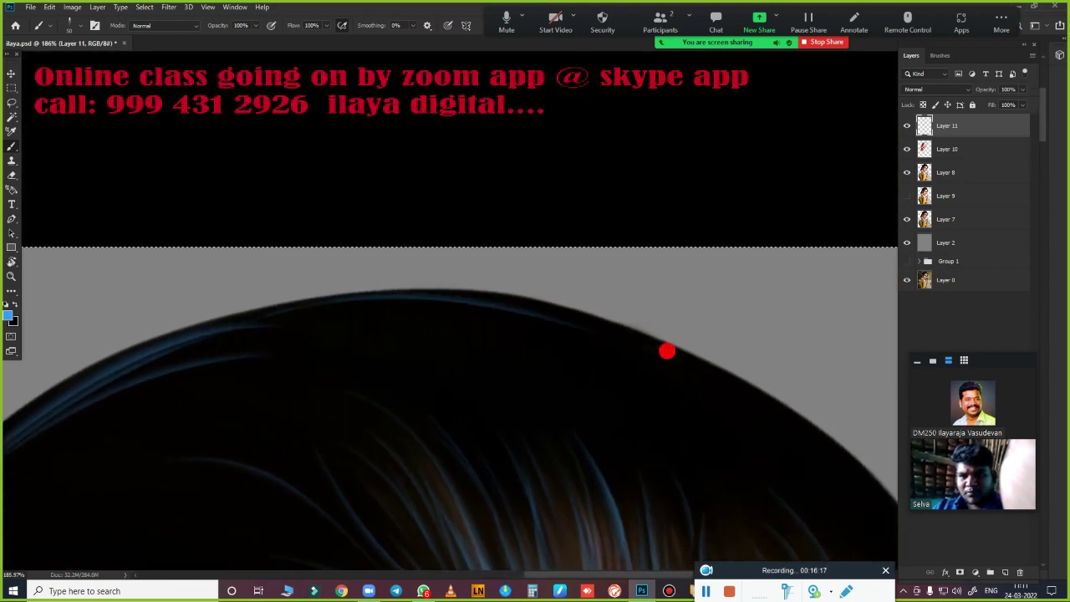
drag(707, 420, 279, 172)
drag(636, 379, 552, 254)
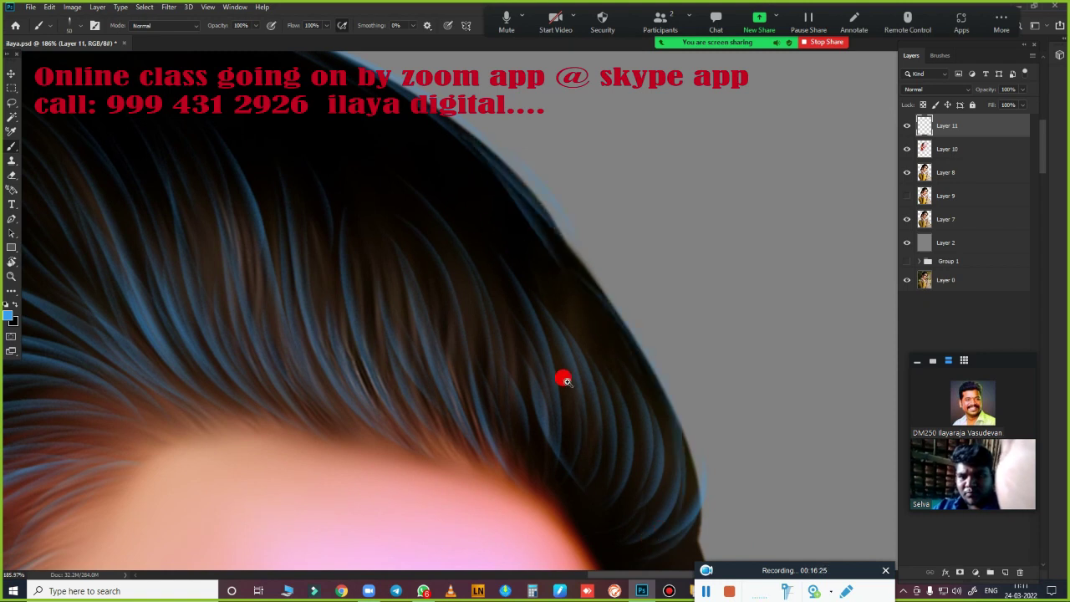
scroll(565, 381, down, 3)
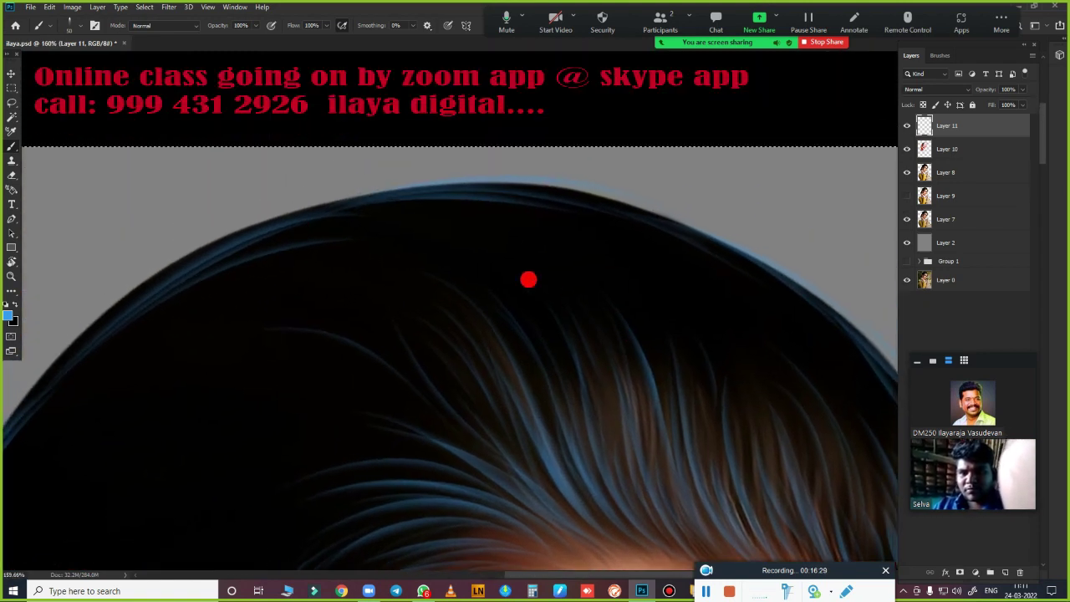
drag(719, 259, 682, 134)
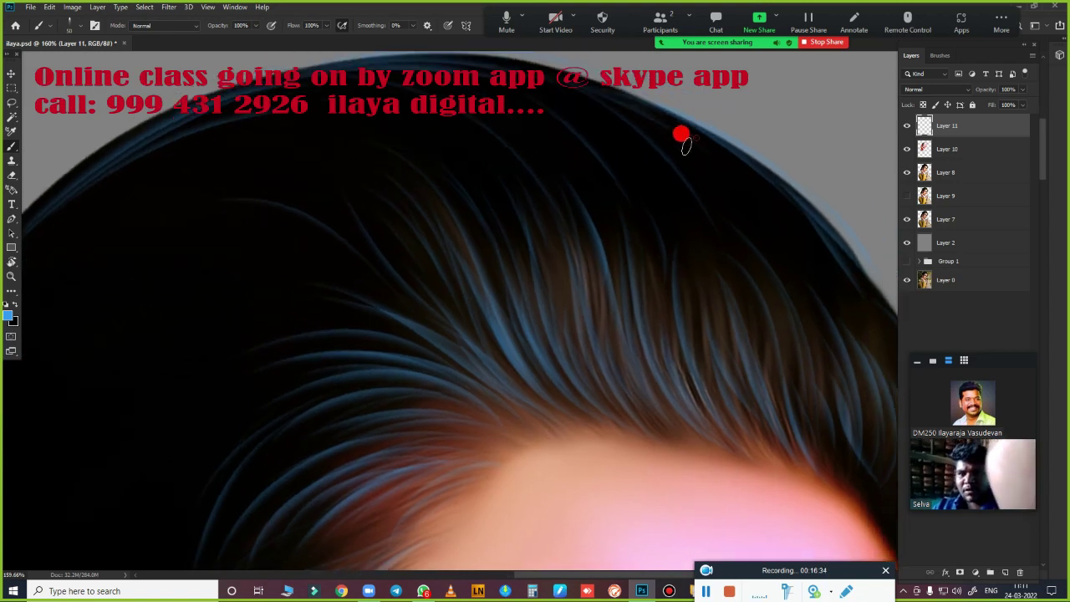
drag(59, 163, 556, 192)
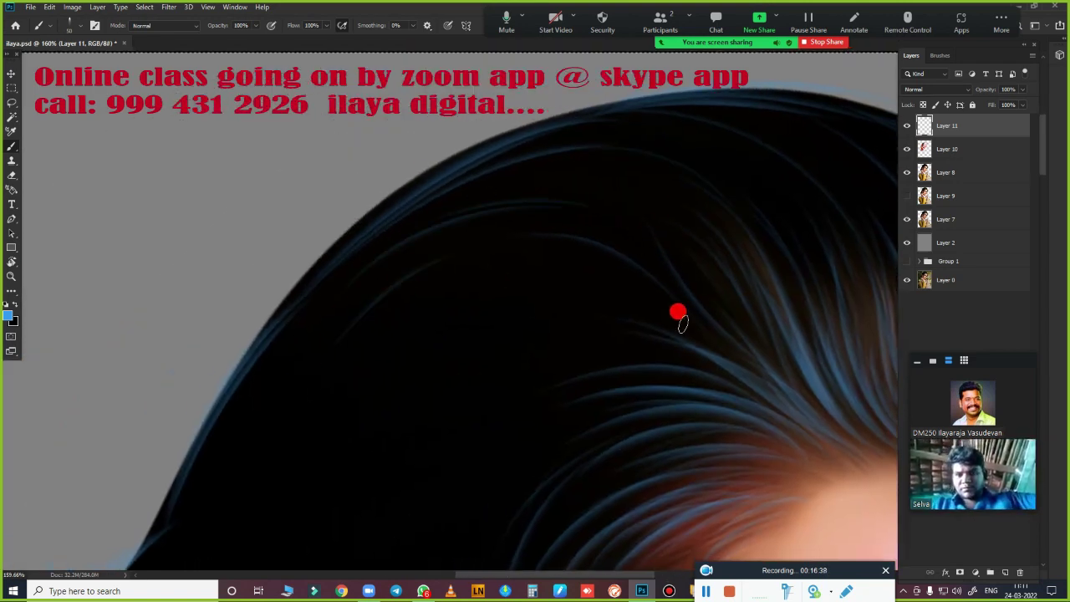
mouse_move(723, 396)
mouse_down()
mouse_move(635, 201)
mouse_move(605, 351)
mouse_move(355, 374)
mouse_up()
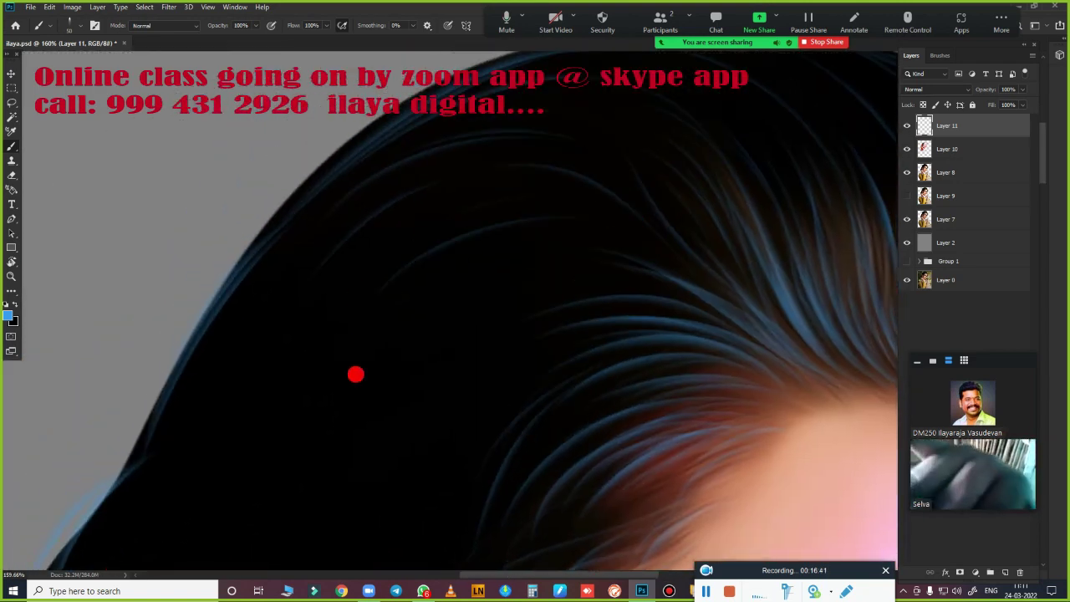
scroll(355, 373, down, 2)
scroll(566, 323, down, 2)
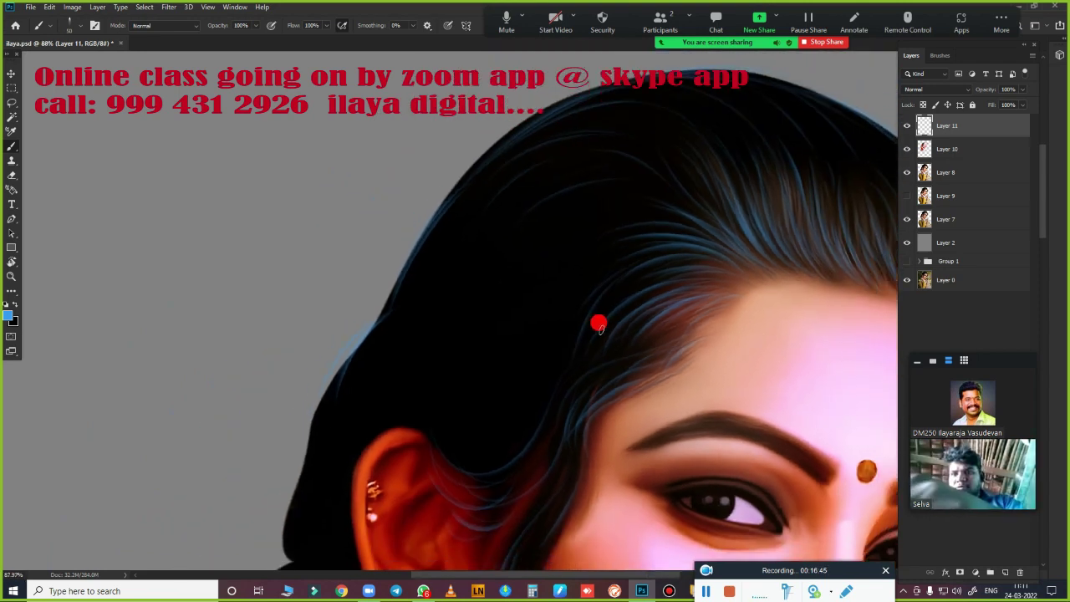
drag(639, 291, 473, 323)
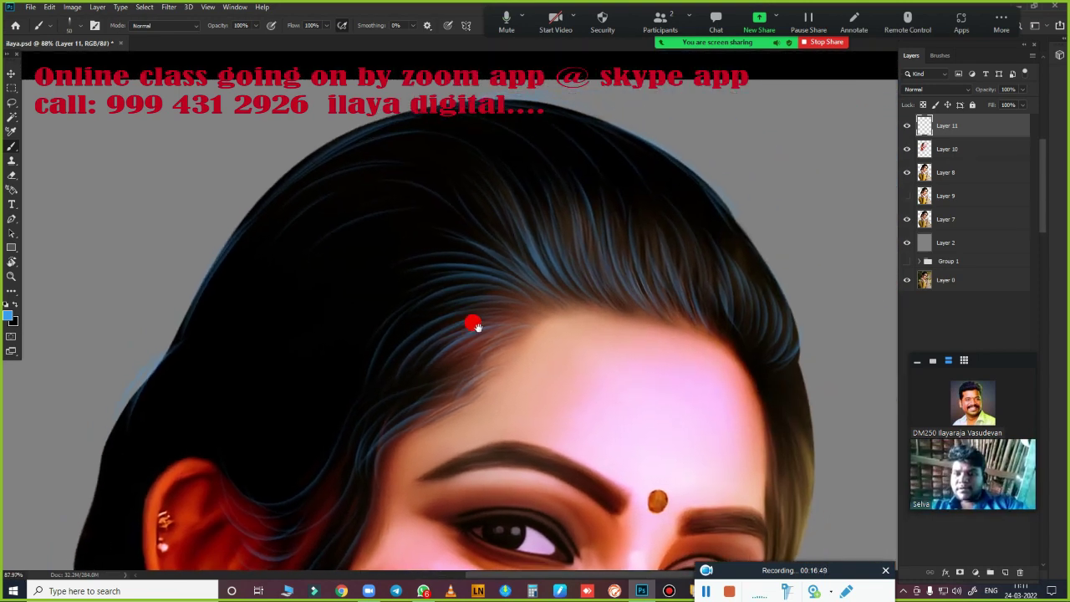
scroll(571, 381, up, 1)
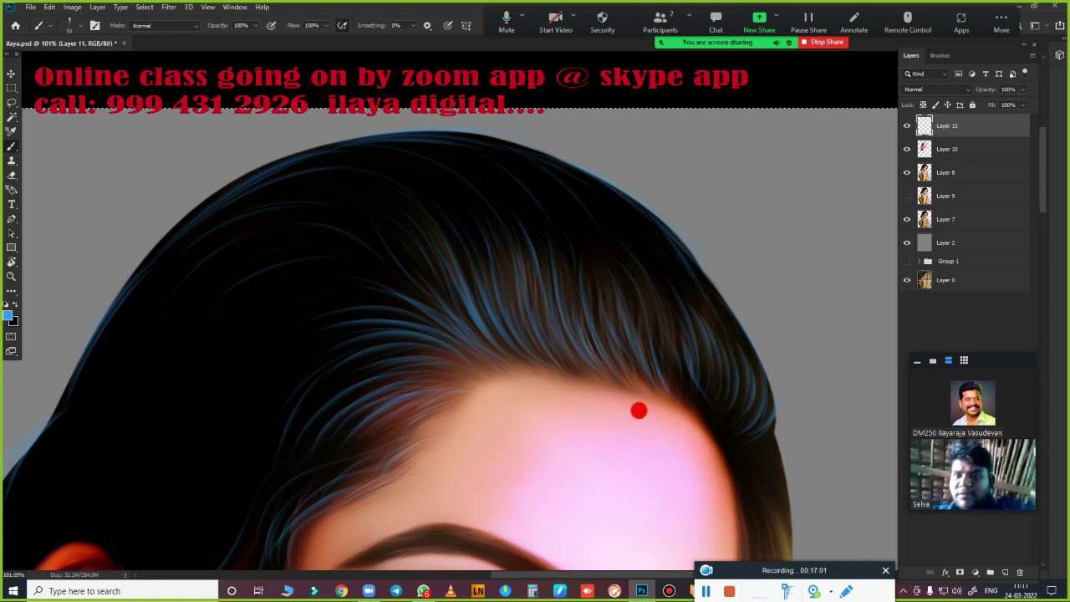
drag(596, 436, 828, 237)
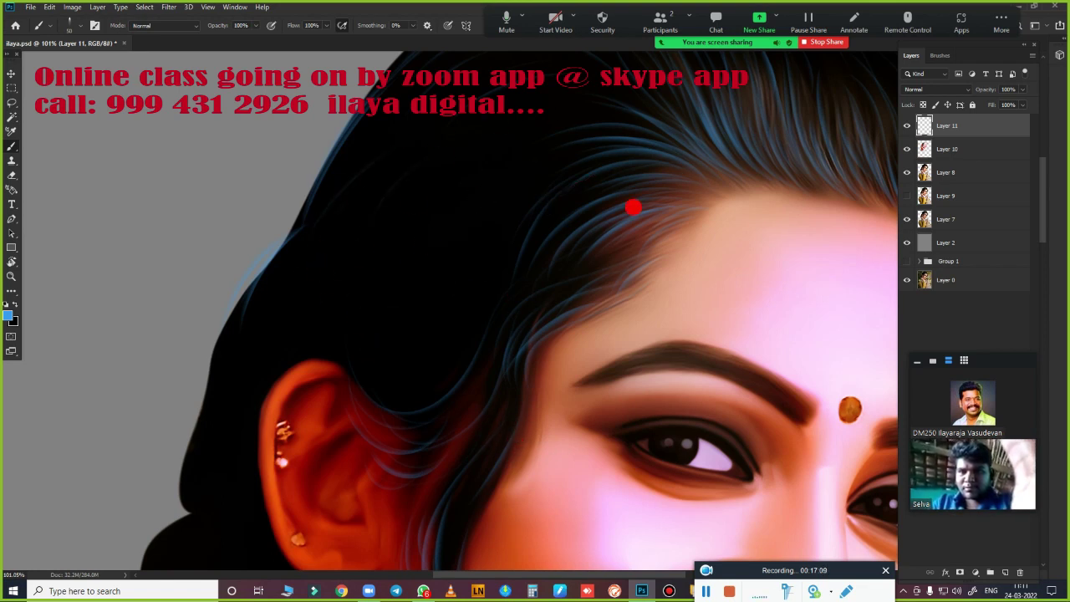
drag(468, 421, 493, 368)
scroll(577, 330, down, 5)
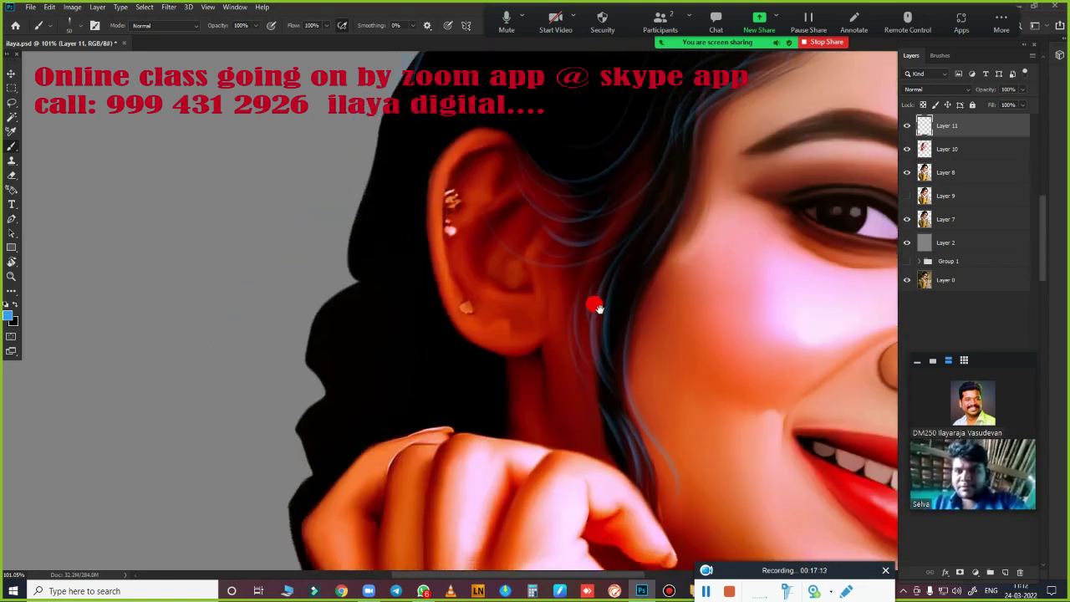
scroll(618, 226, down, 2)
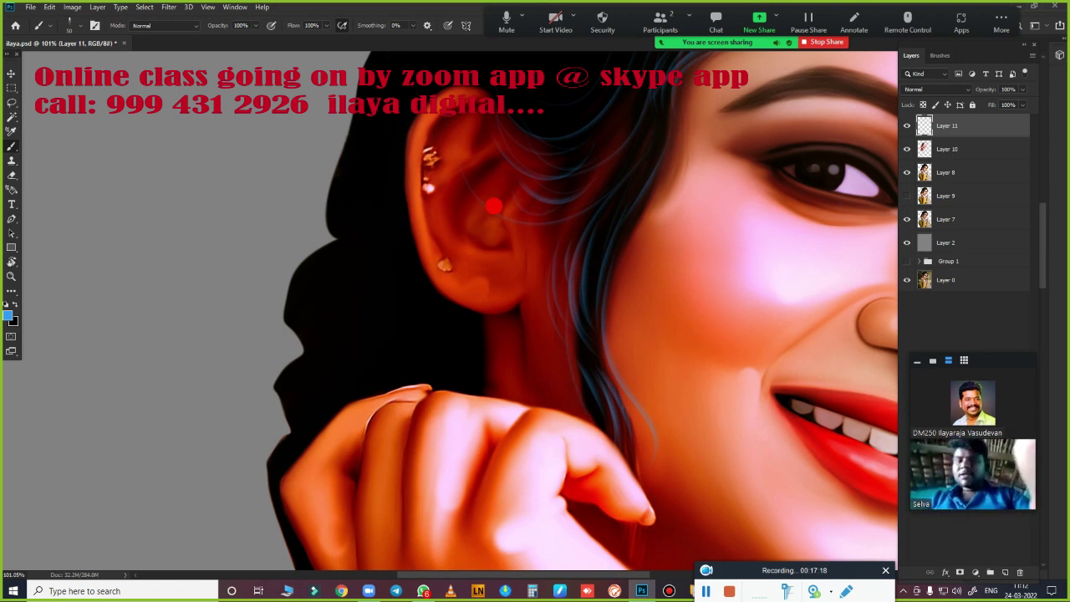
scroll(532, 148, up, 1)
scroll(585, 318, up, 6)
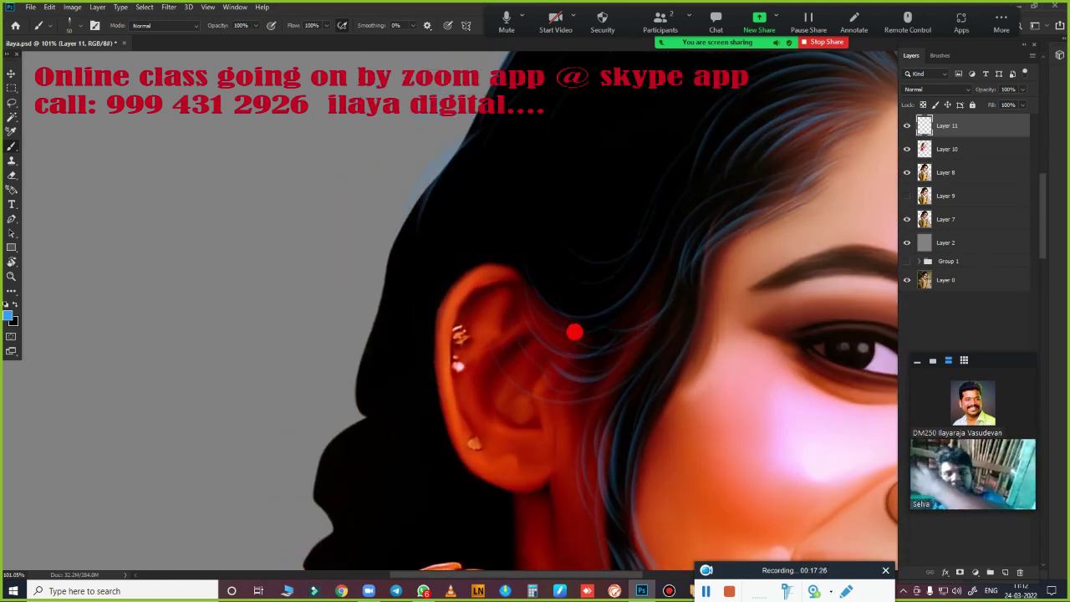
scroll(574, 333, down, 5)
scroll(505, 157, up, 5)
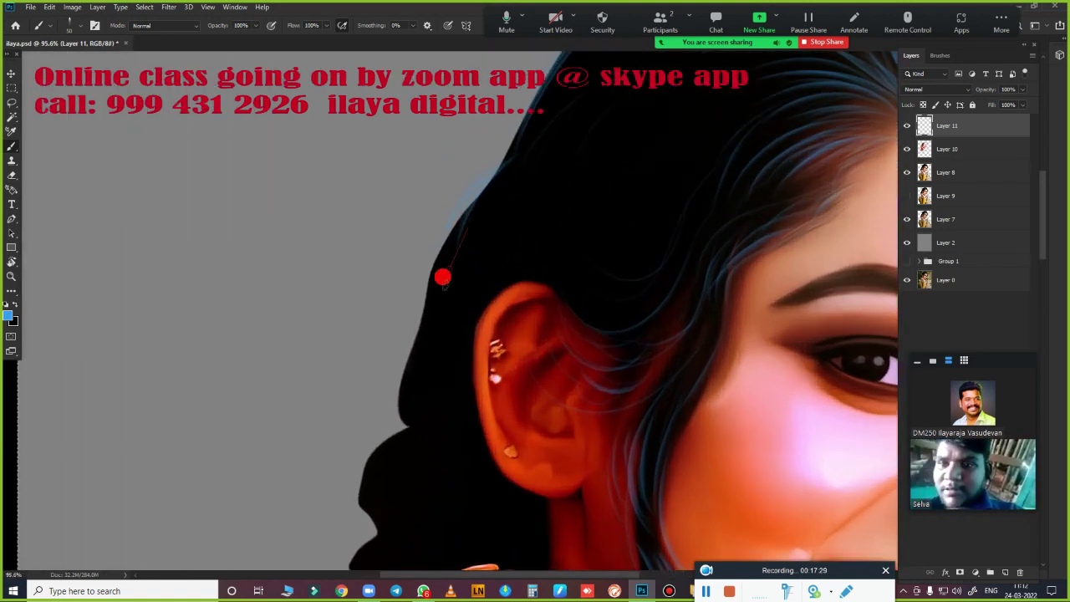
scroll(528, 409, down, 1)
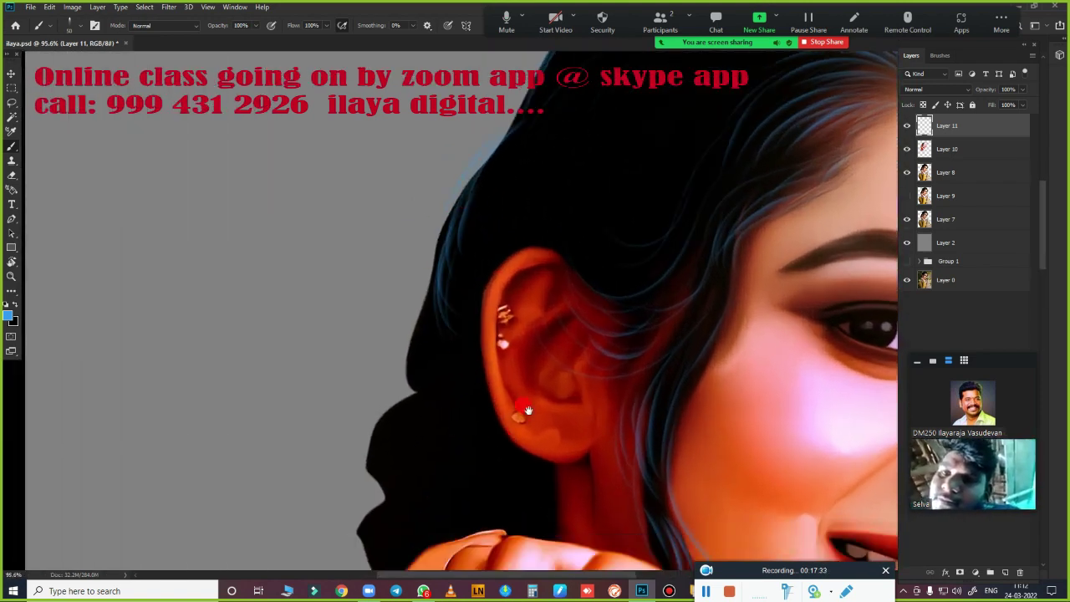
scroll(449, 267, down, 3)
scroll(499, 276, down, 3)
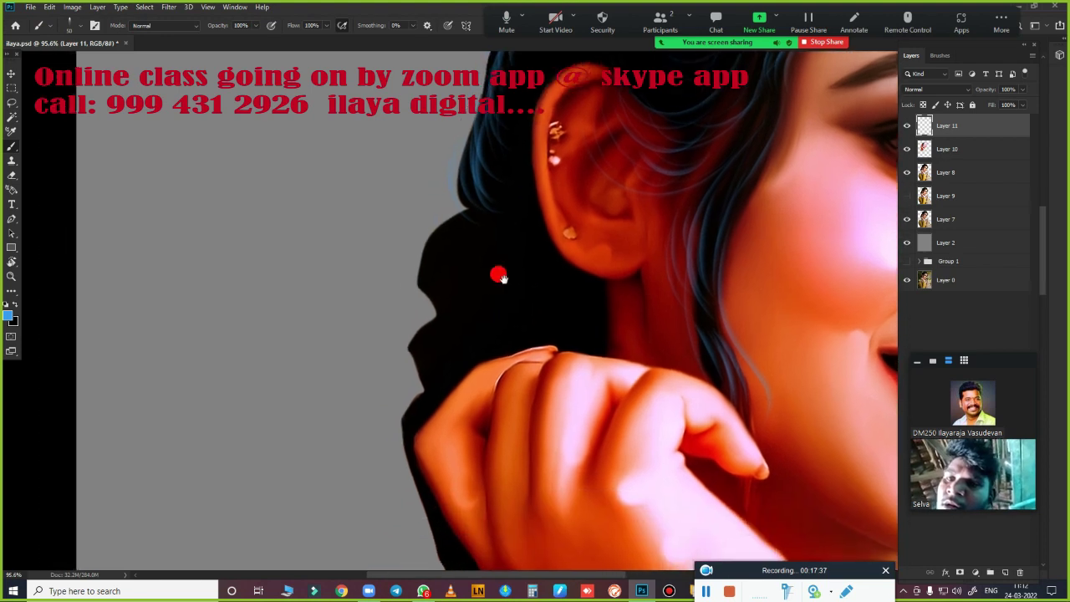
scroll(499, 276, down, 1)
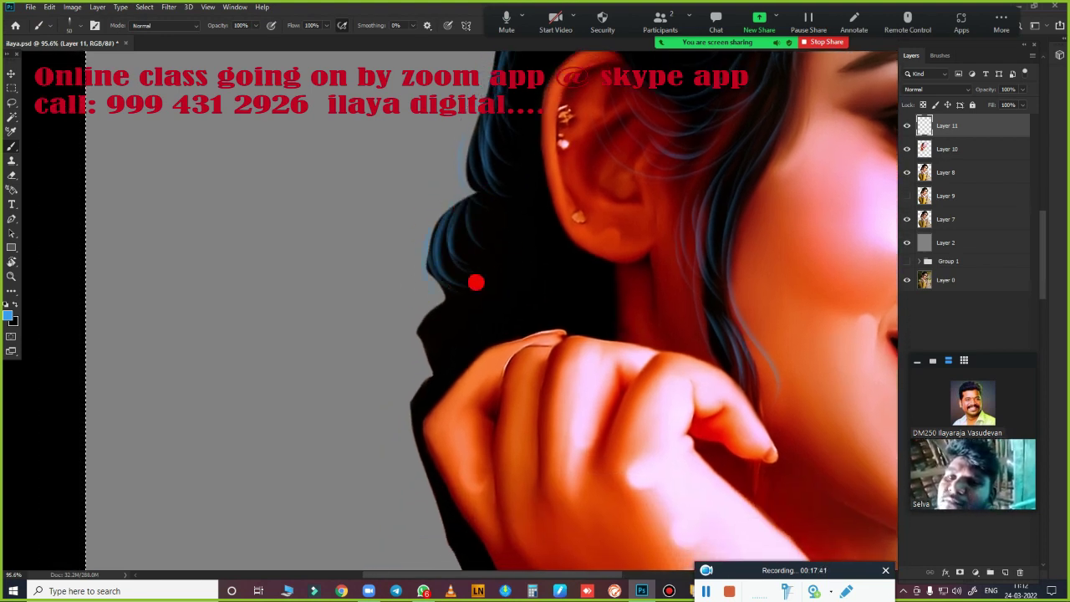
scroll(475, 283, down, 2)
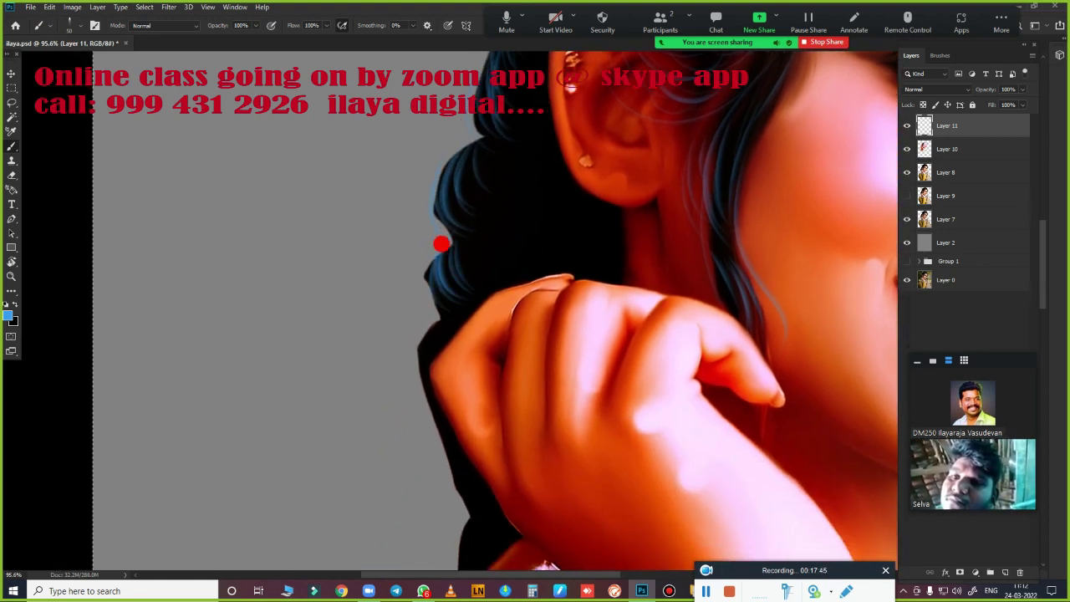
scroll(563, 398, down, 4)
drag(440, 240, 423, 210)
mouse_move(426, 313)
mouse_down()
mouse_move(447, 347)
mouse_move(435, 392)
mouse_move(449, 414)
mouse_up()
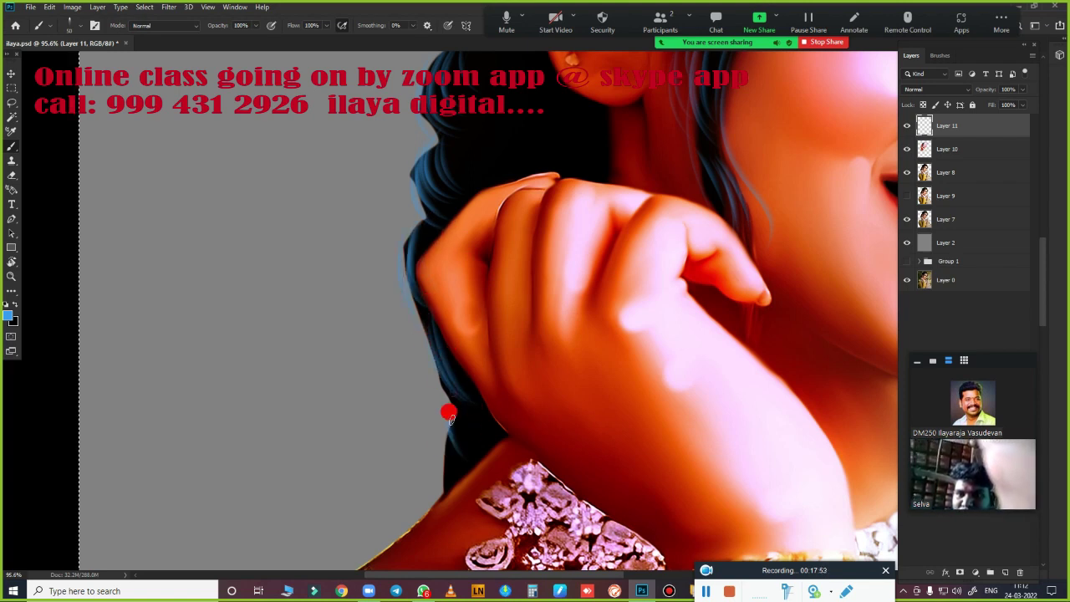
scroll(457, 500, down, 3)
scroll(453, 437, down, 2)
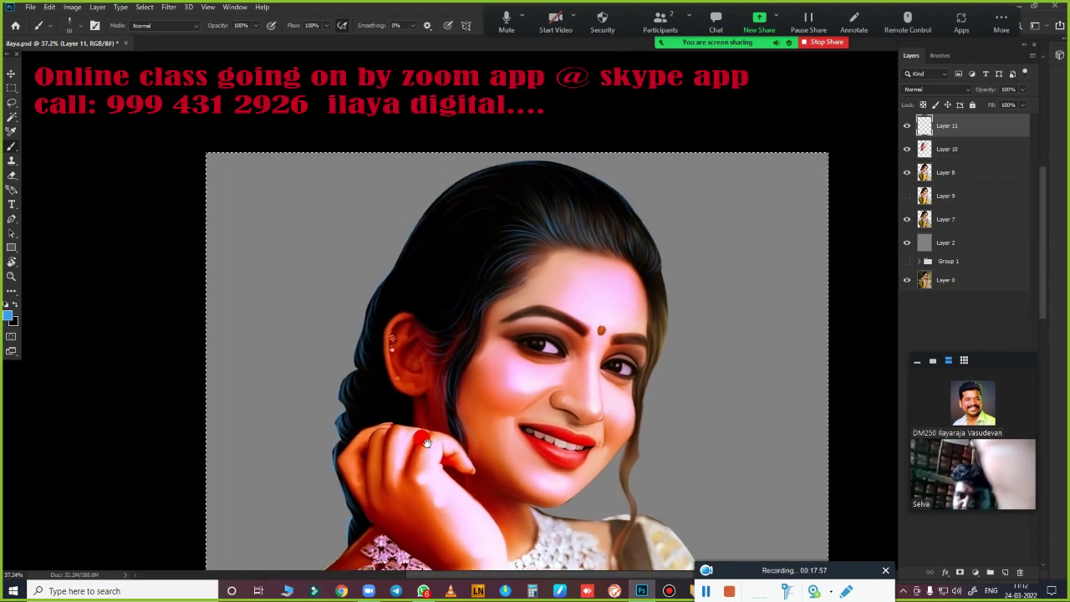
scroll(478, 376, up, 3)
scroll(348, 410, down, 1)
drag(348, 411, 328, 324)
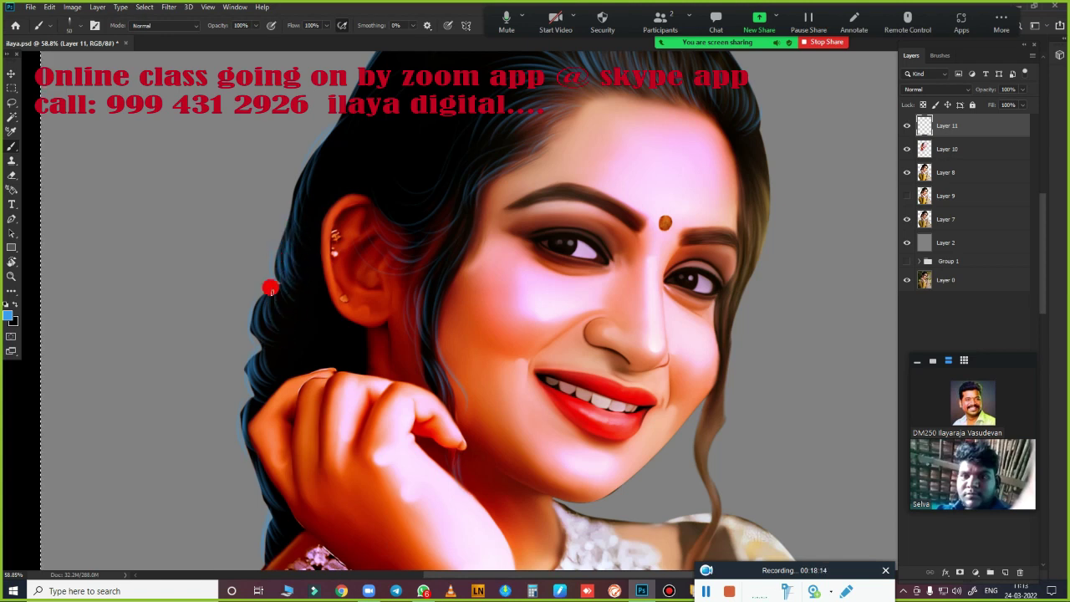
scroll(251, 368, up, 2)
scroll(368, 334, up, 4)
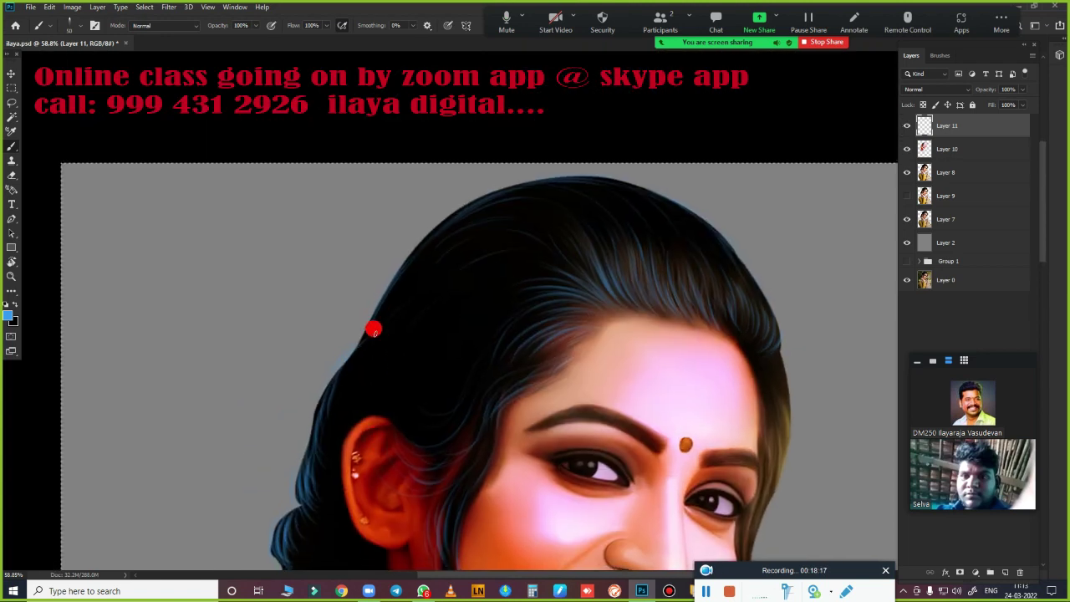
scroll(370, 384, up, 1)
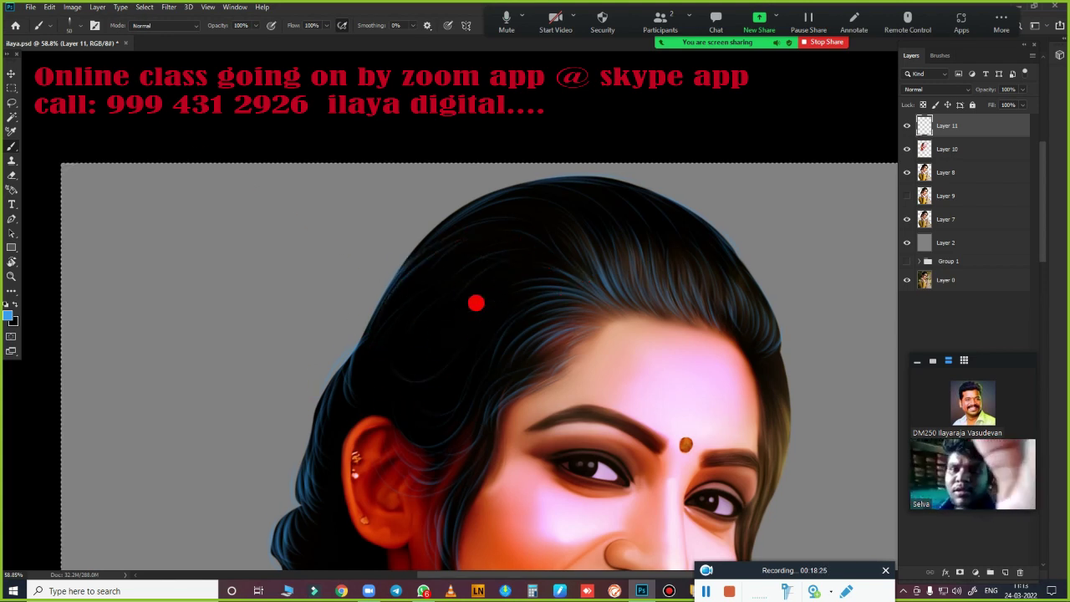
scroll(468, 293, down, 3)
scroll(351, 292, down, 3)
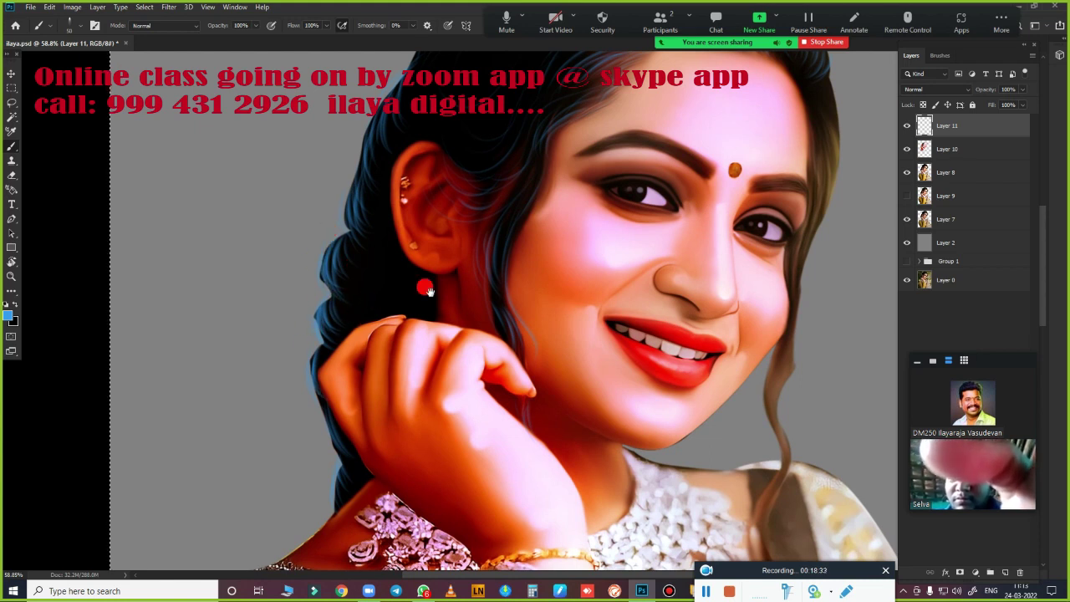
scroll(334, 318, up, 5)
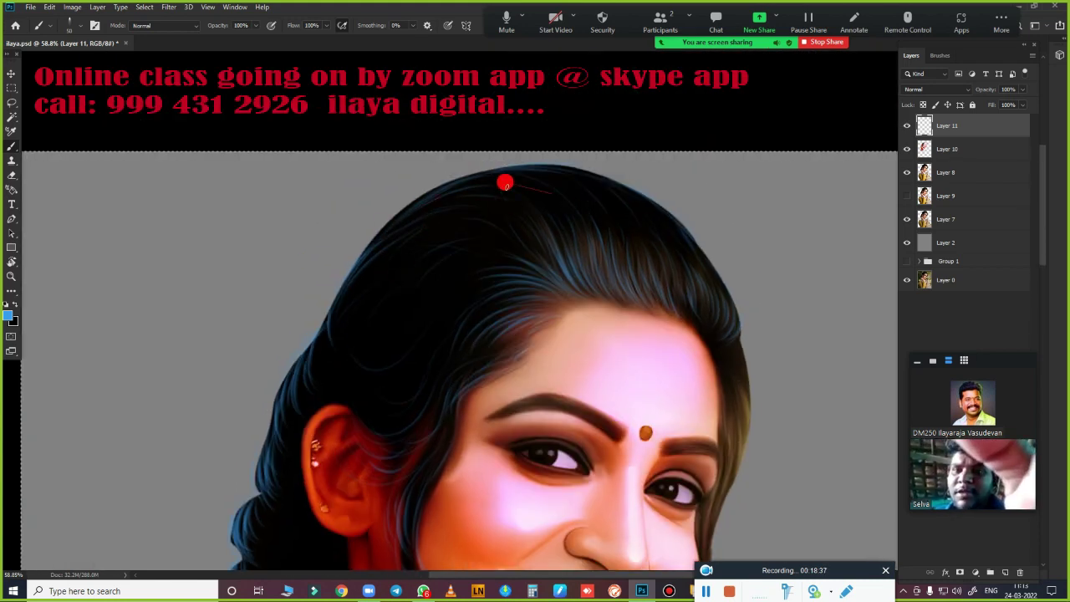
- Paint fine blue-tinted strands down the outer hairline beside the forehead
mouse_move(626, 292)
mouse_down()
mouse_move(466, 384)
mouse_move(597, 195)
mouse_up()
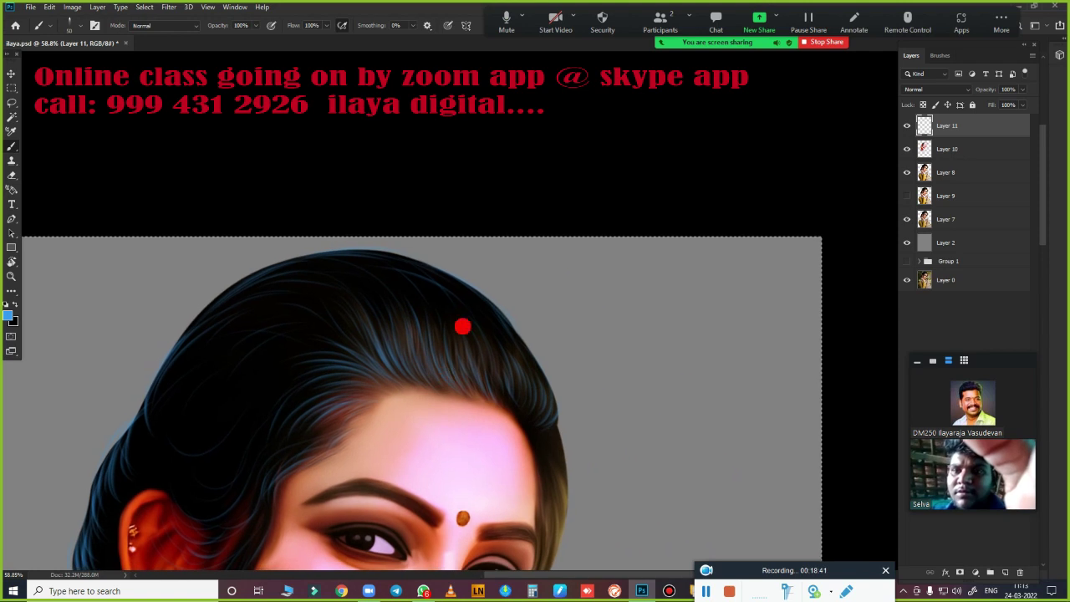
scroll(596, 196, up, 3)
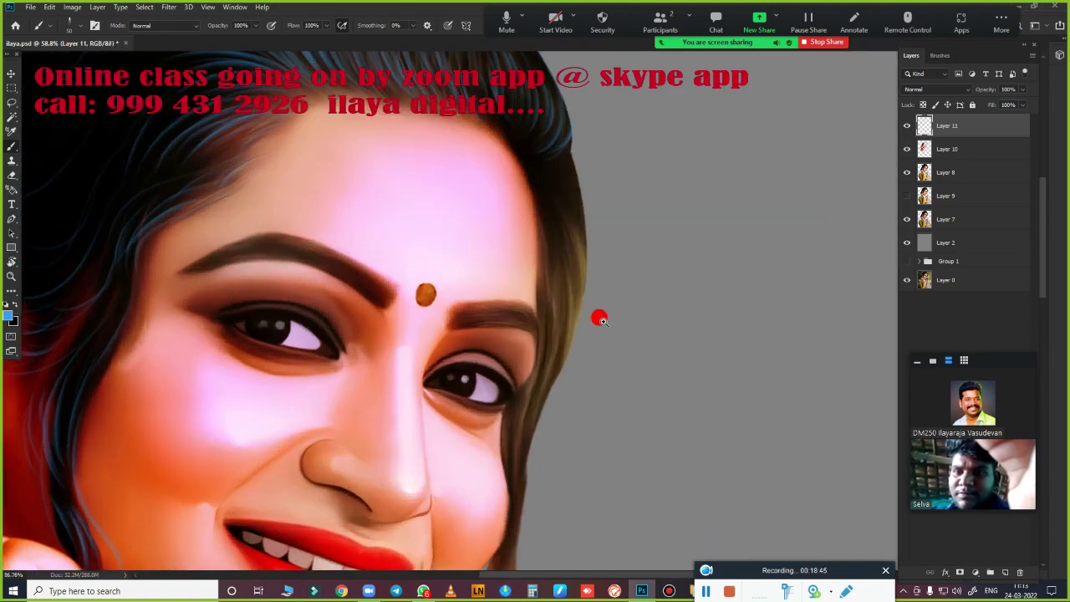
scroll(628, 270, up, 2)
scroll(468, 246, up, 2)
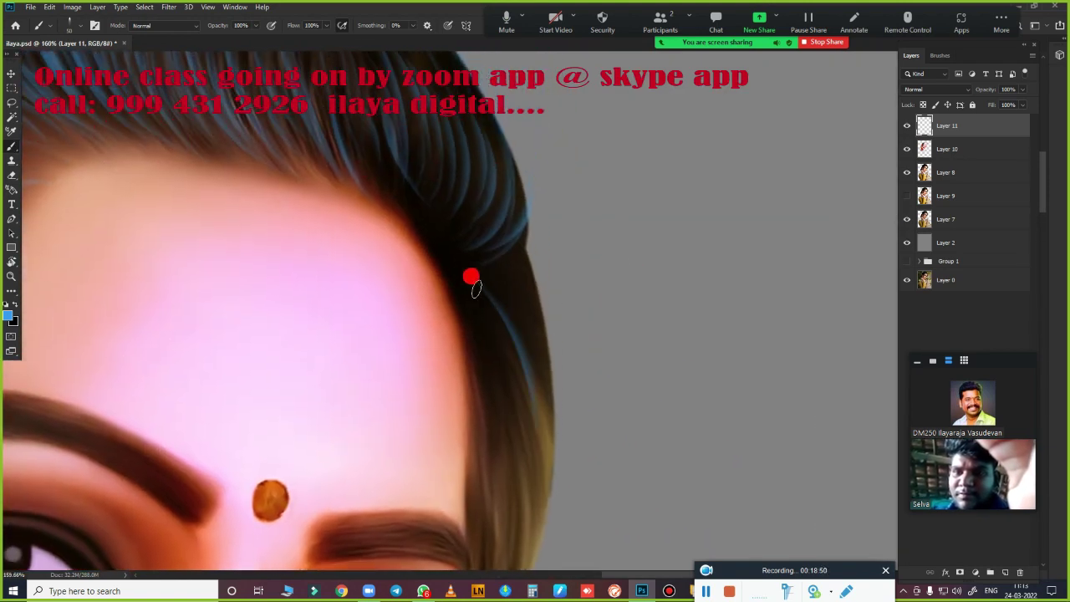
drag(473, 281, 527, 328)
drag(511, 276, 535, 349)
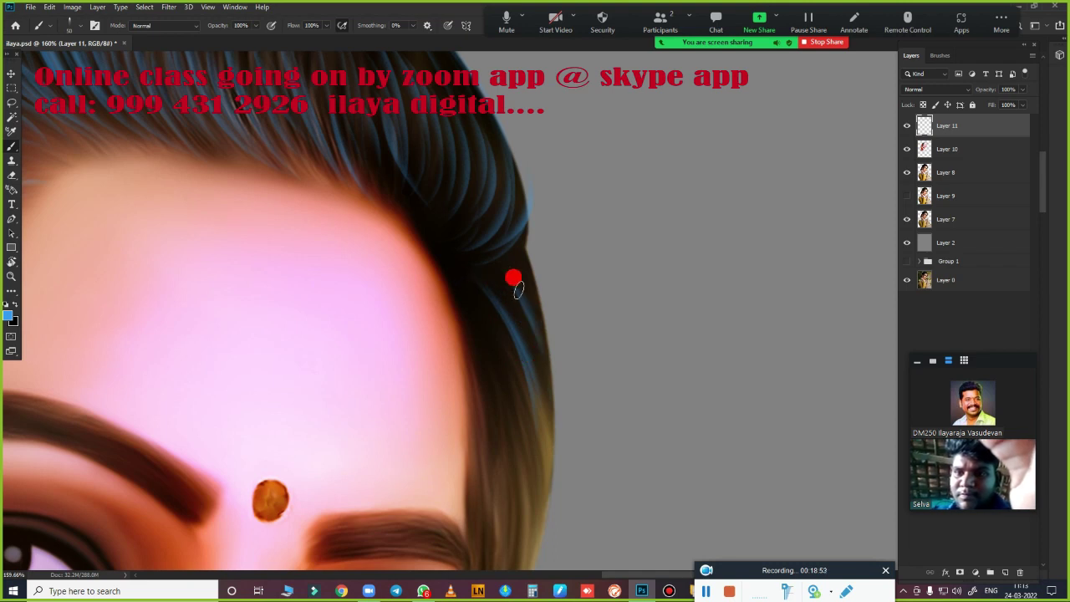
drag(501, 289, 517, 422)
drag(485, 334, 511, 455)
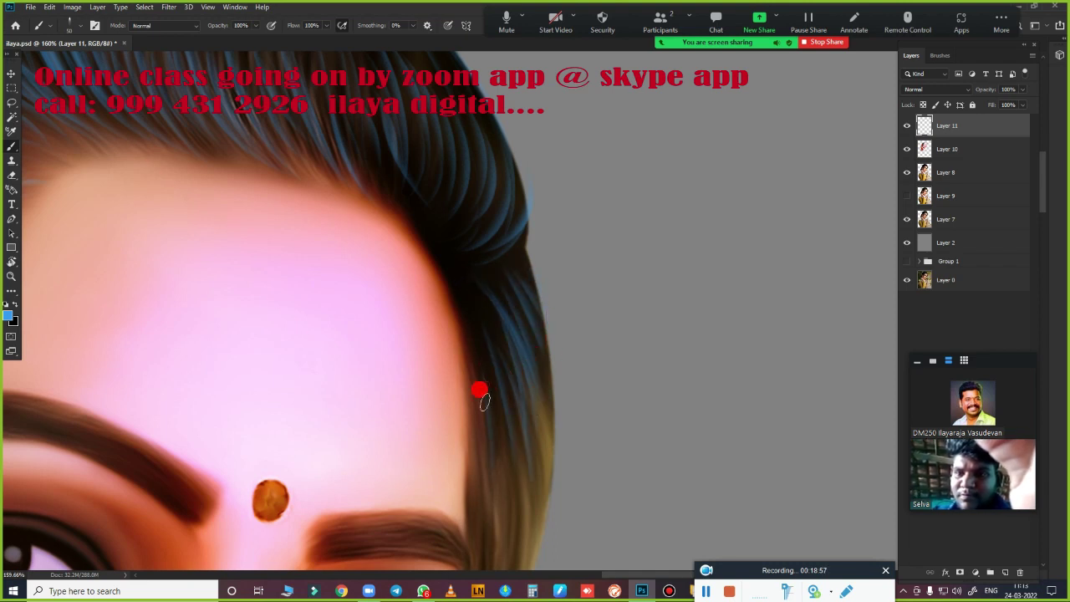
mouse_move(477, 389)
mouse_down()
mouse_move(499, 399)
mouse_move(527, 495)
mouse_up()
- Add a strand to the side hair, lighten strands near the neck, and zoom out
drag(494, 566, 586, 245)
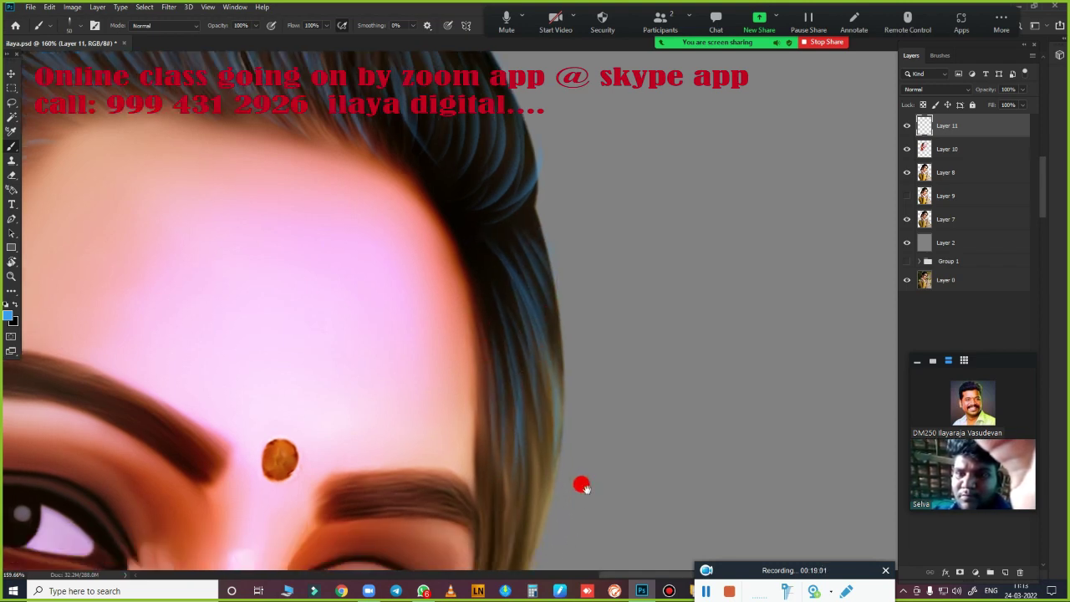
drag(520, 386, 543, 424)
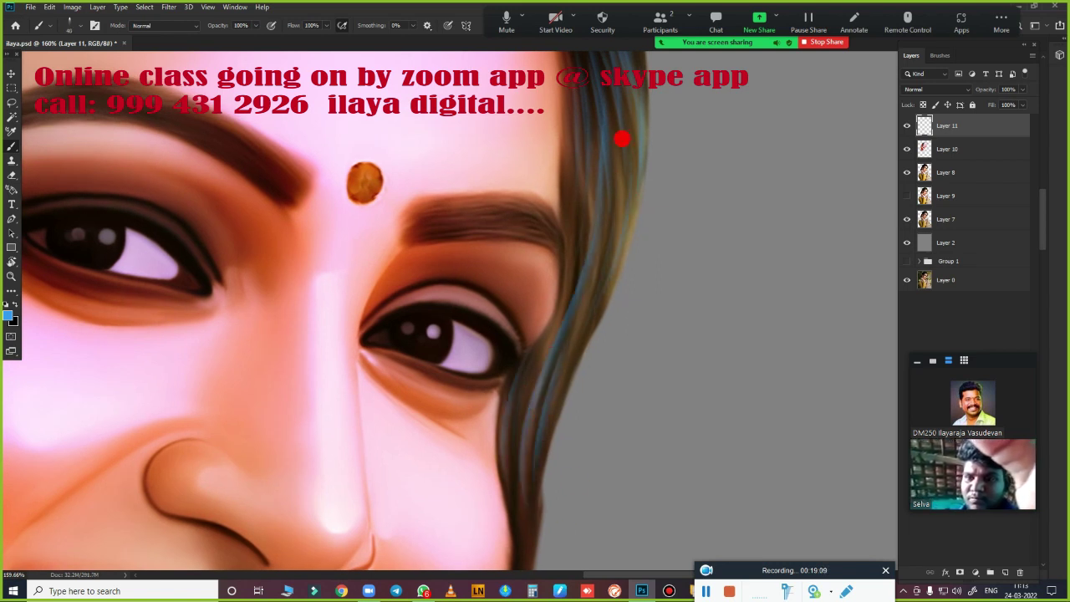
drag(581, 507, 660, 189)
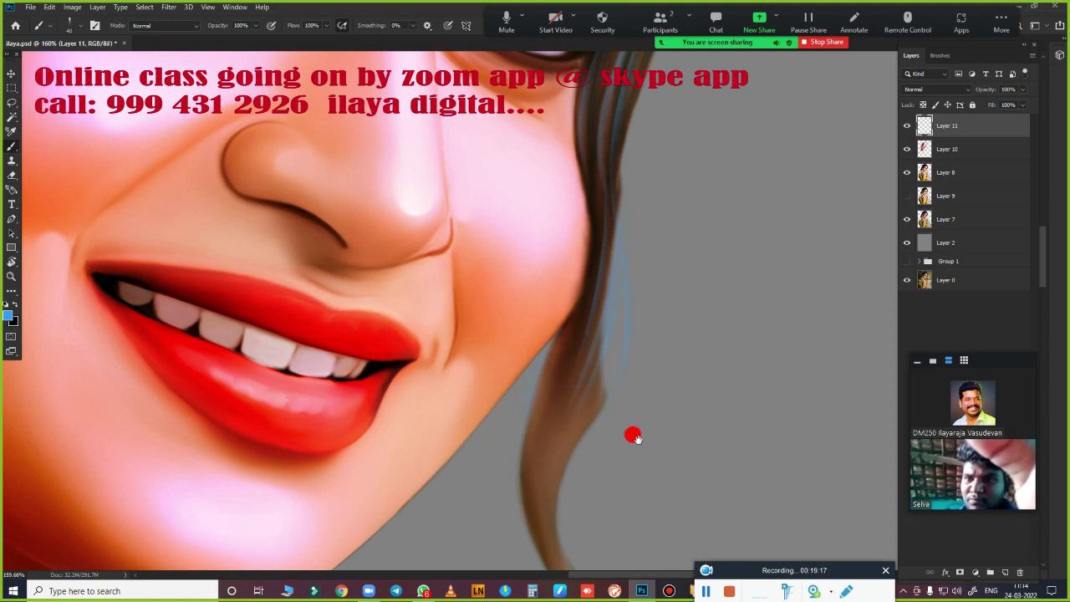
scroll(633, 435, down, 3)
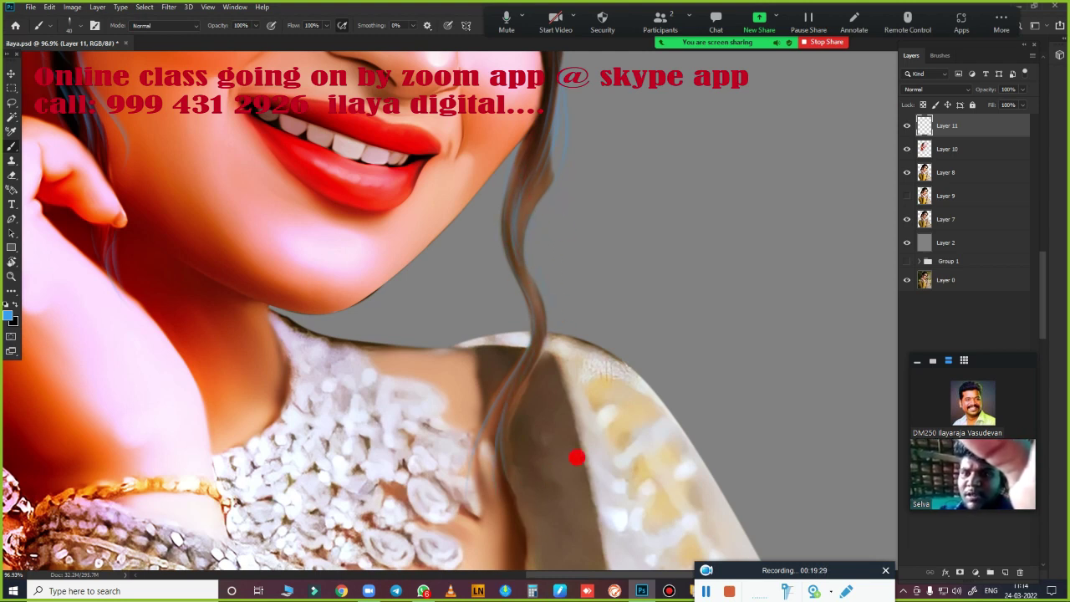
drag(577, 458, 559, 479)
scroll(562, 351, down, 3)
scroll(594, 368, down, 2)
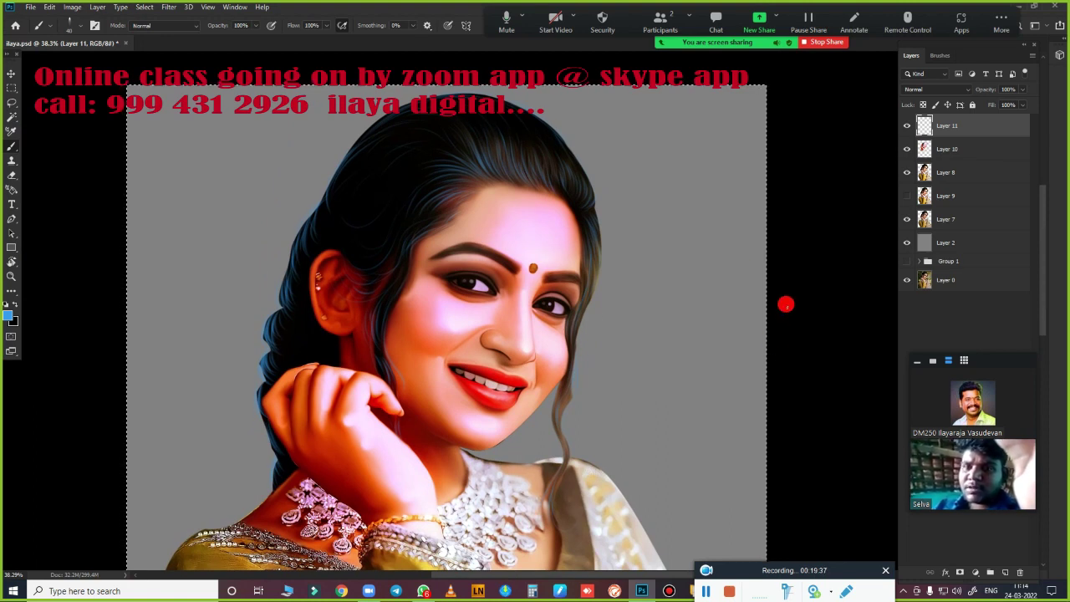
- Deselect, switch to the Dodge tool at Midtones 54%, and select Layer 8
key(ctrl+d)
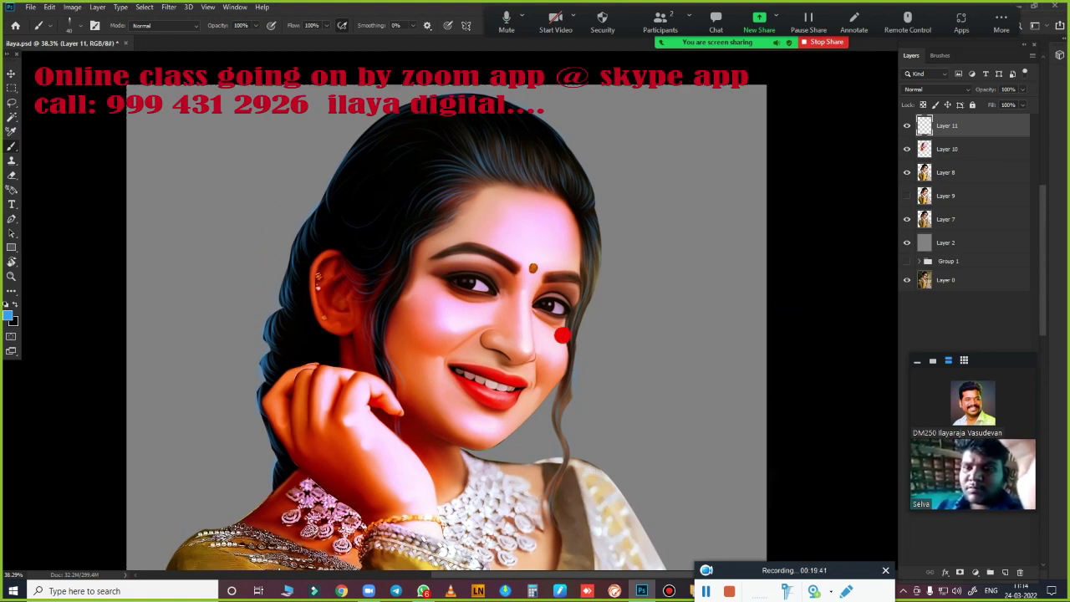
key(o)
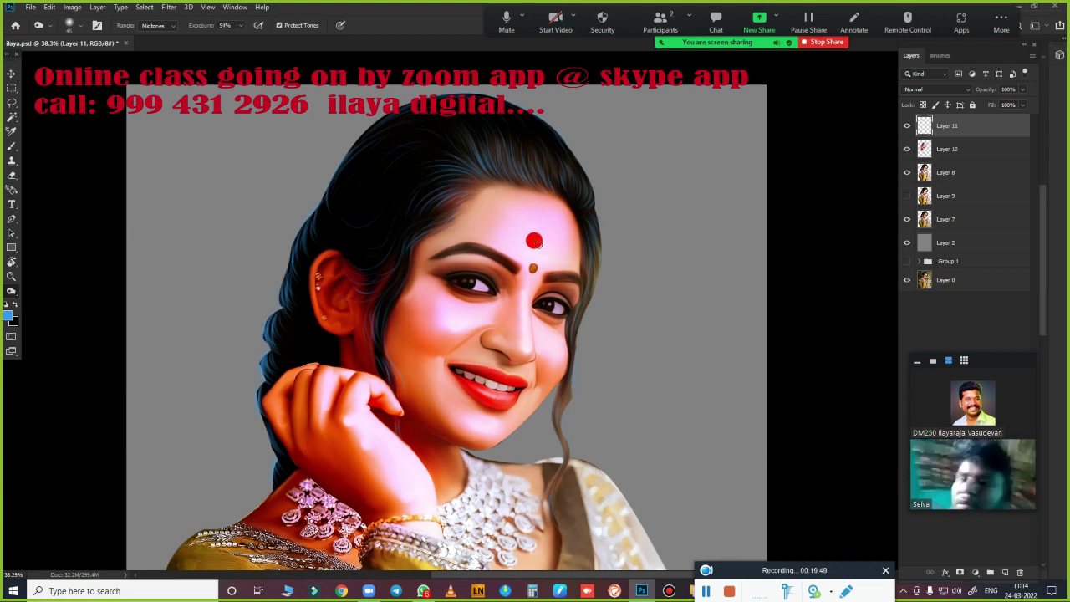
click(955, 170)
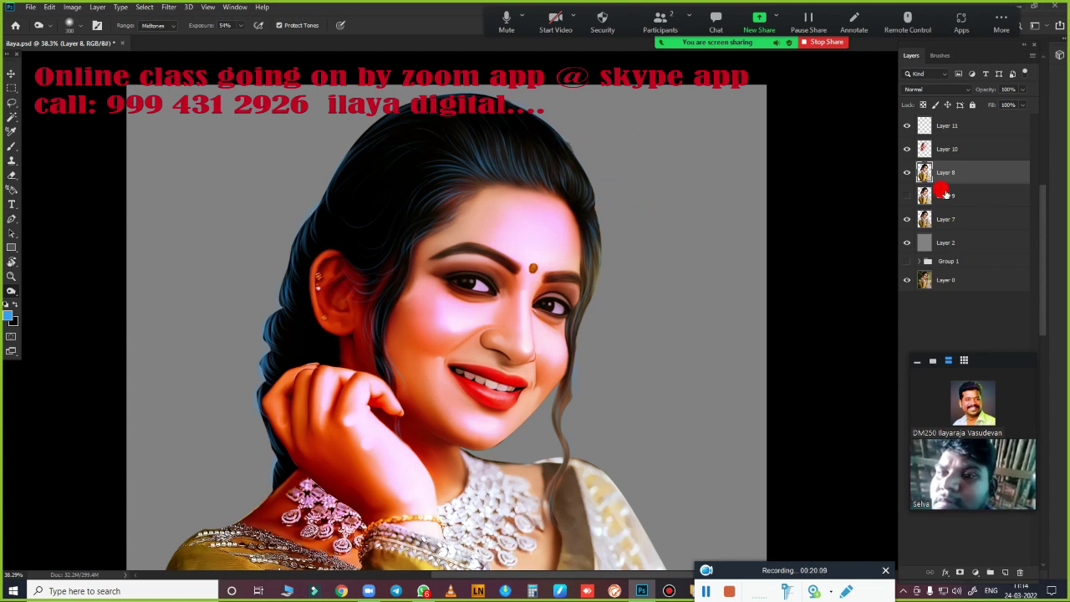
- Load Layer 8's pixels as a selection around the figure and inspect the outline
ctrl+click(923, 172)
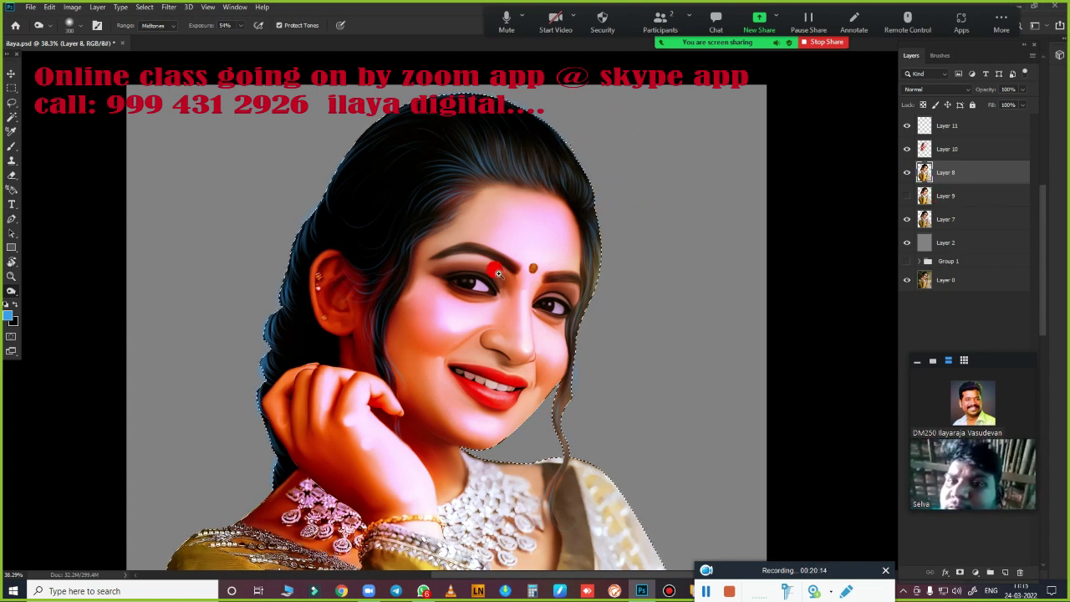
scroll(517, 219, up, 2)
scroll(518, 217, up, 2)
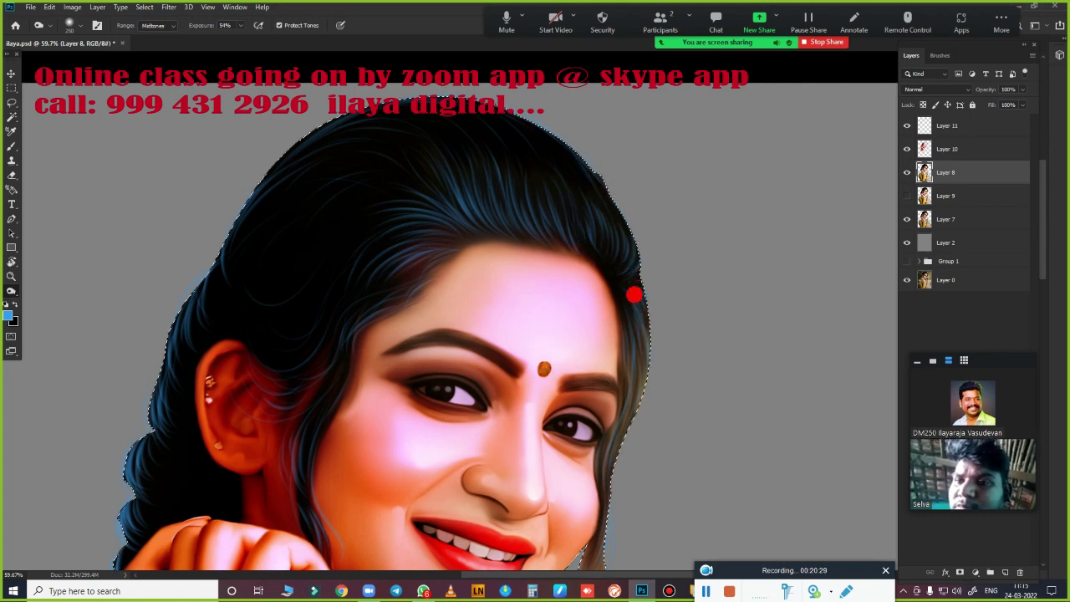
scroll(668, 418, down, 5)
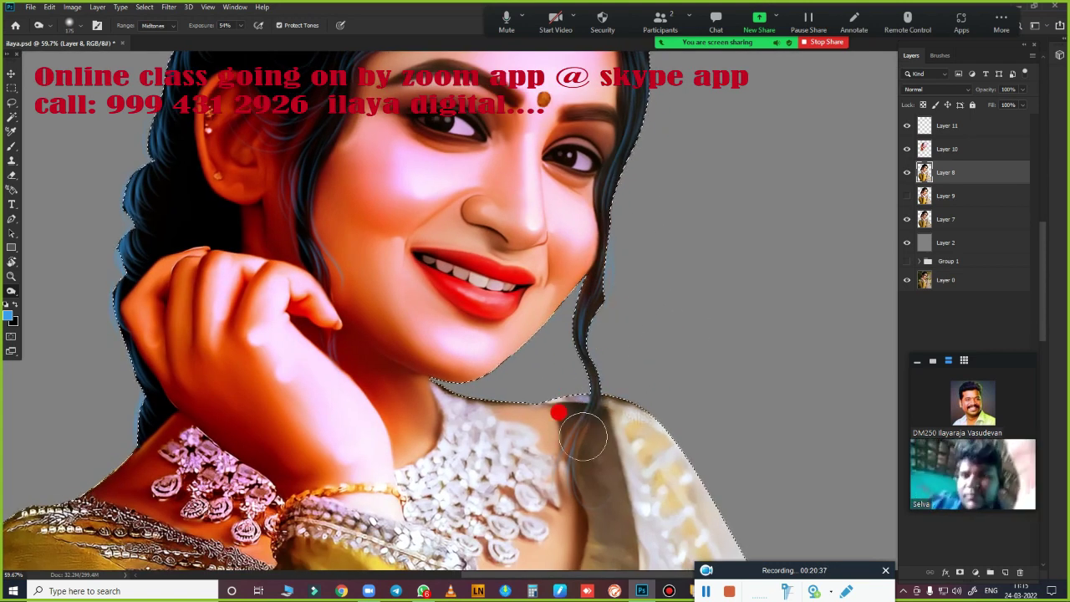
scroll(707, 460, up, 5)
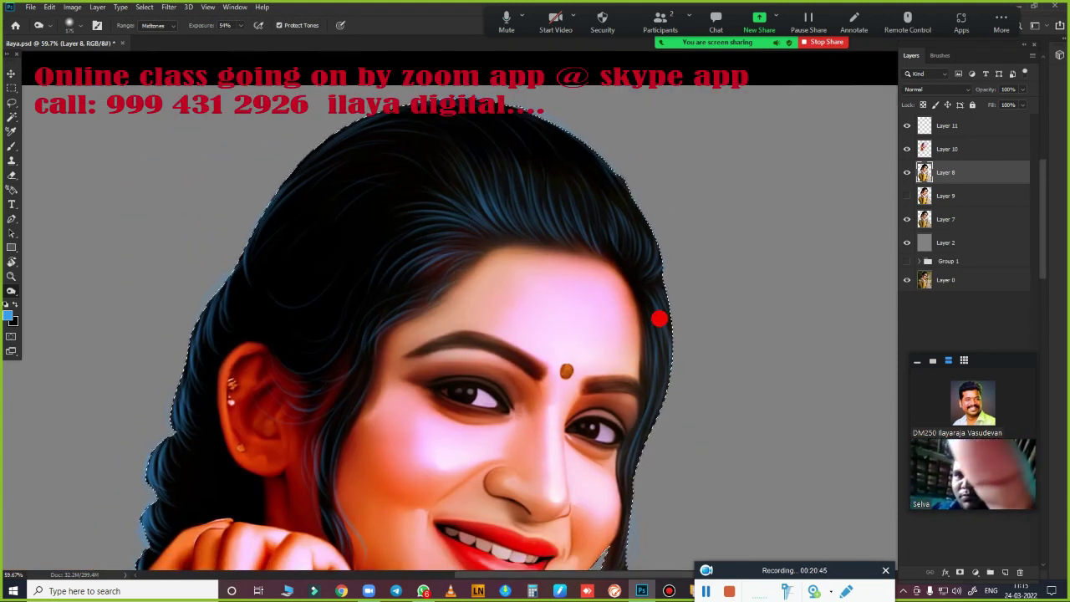
scroll(664, 330, down, 4)
- Select Layer 11 and set the foreground colour to near-black
click(953, 125)
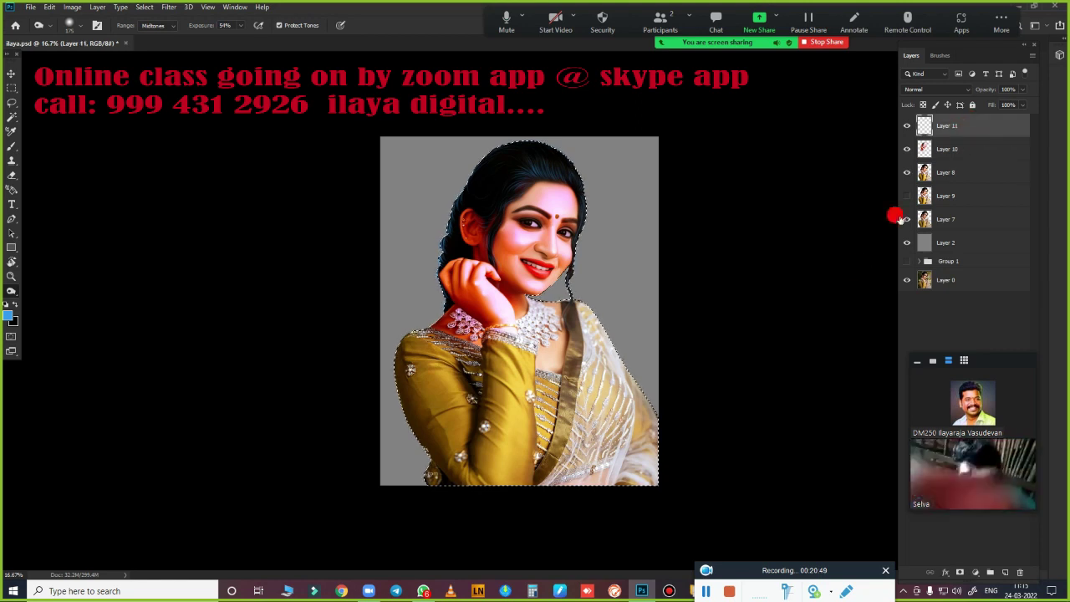
scroll(691, 325, up, 5)
scroll(691, 325, up, 8)
scroll(604, 389, up, 2)
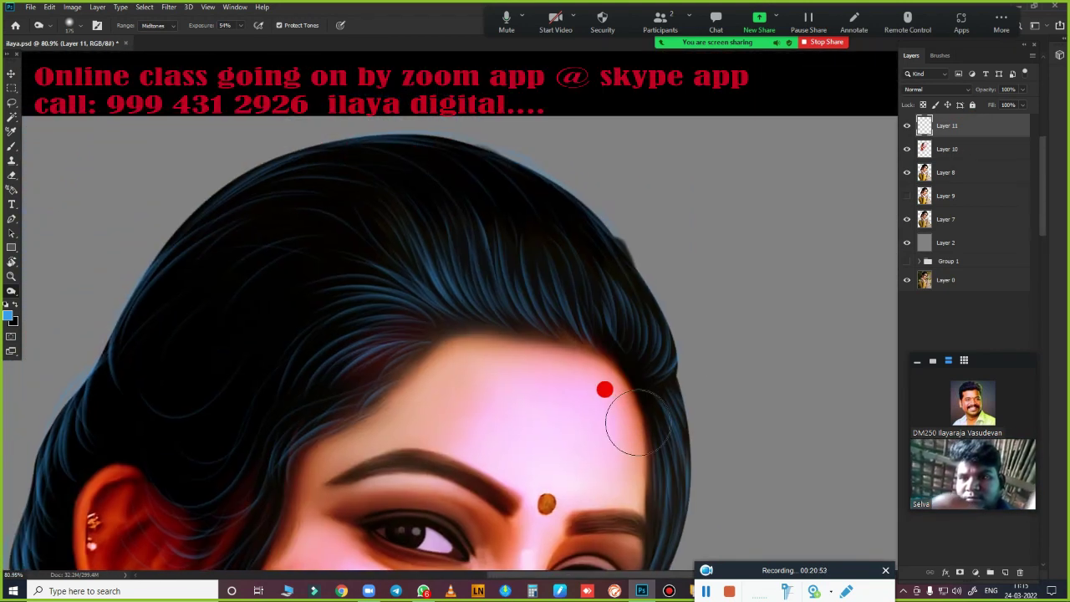
click(11, 316)
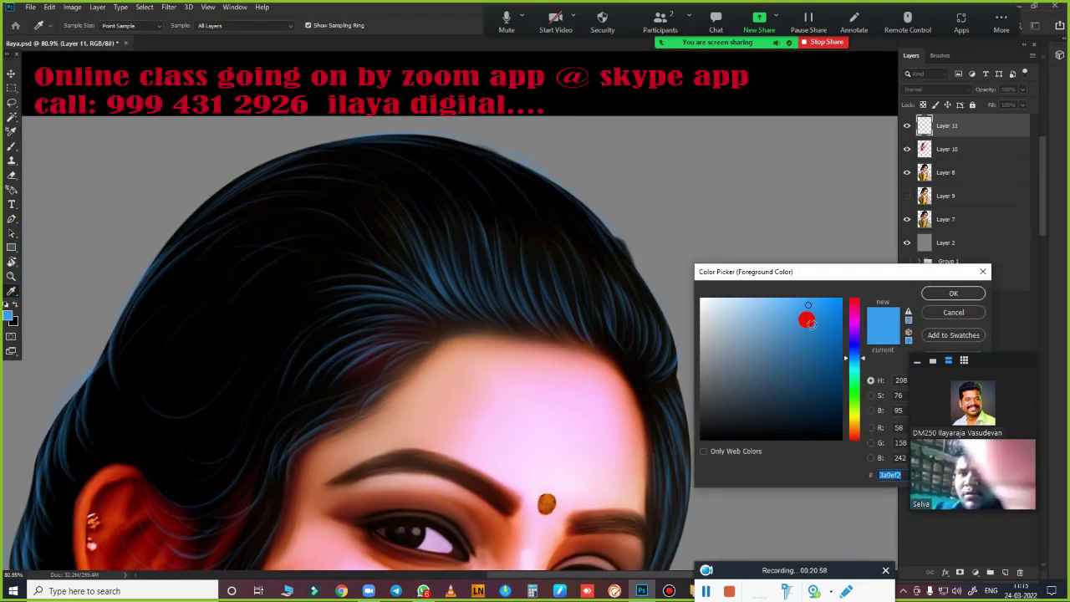
click(836, 428)
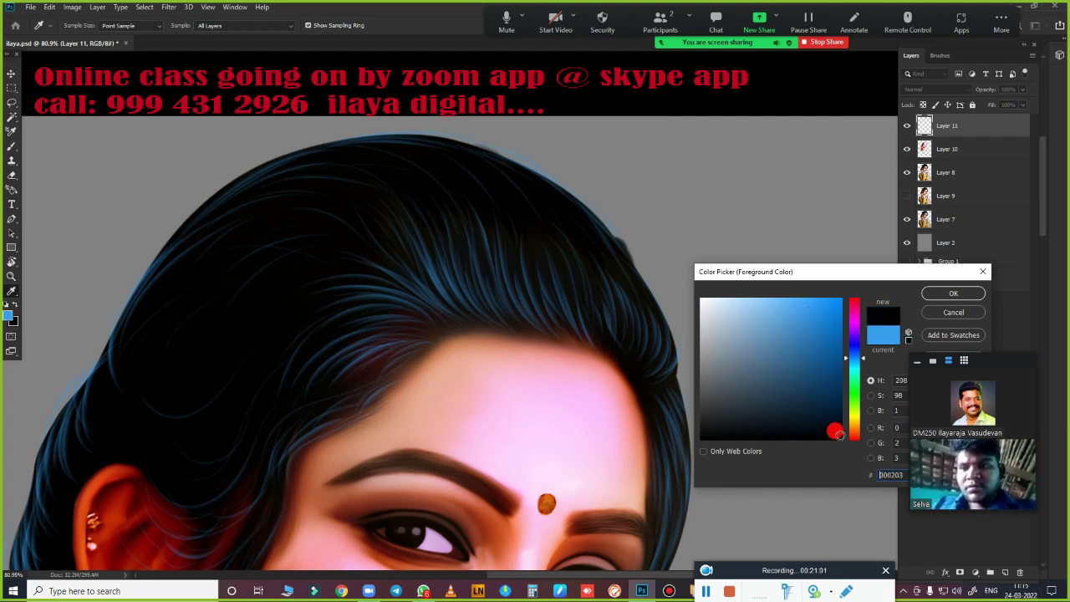
click(951, 294)
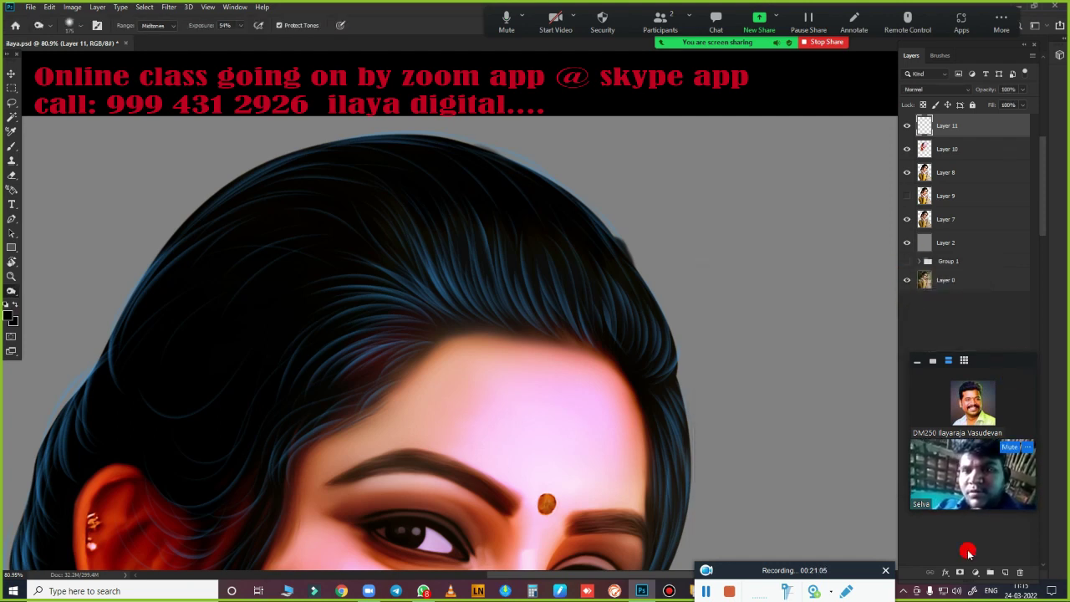
- Add Layer 12 below Layer 11, show Layers 10 and 8, and switch to the Brush
click(1008, 573)
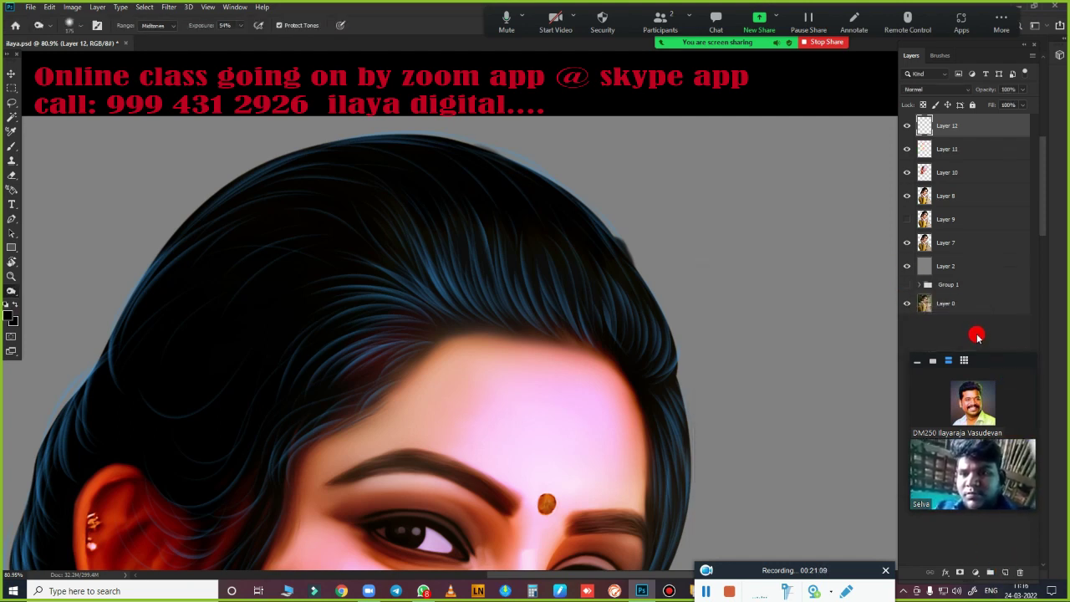
key(ctrl+bracketleft)
scroll(484, 343, up, 3)
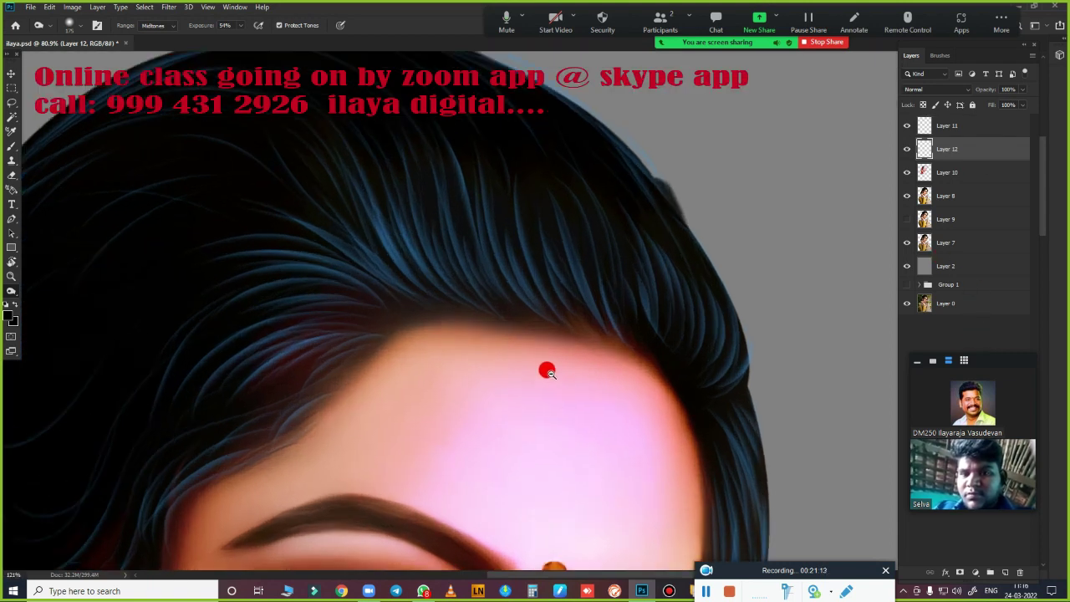
click(907, 172)
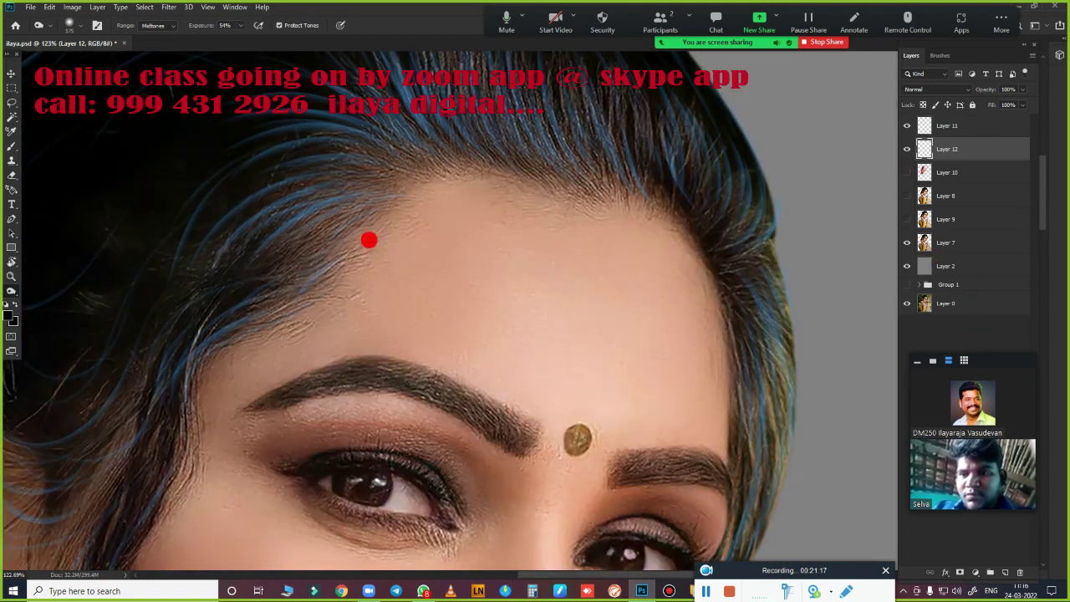
drag(907, 172, 907, 196)
scroll(560, 281, down, 4)
scroll(605, 324, up, 5)
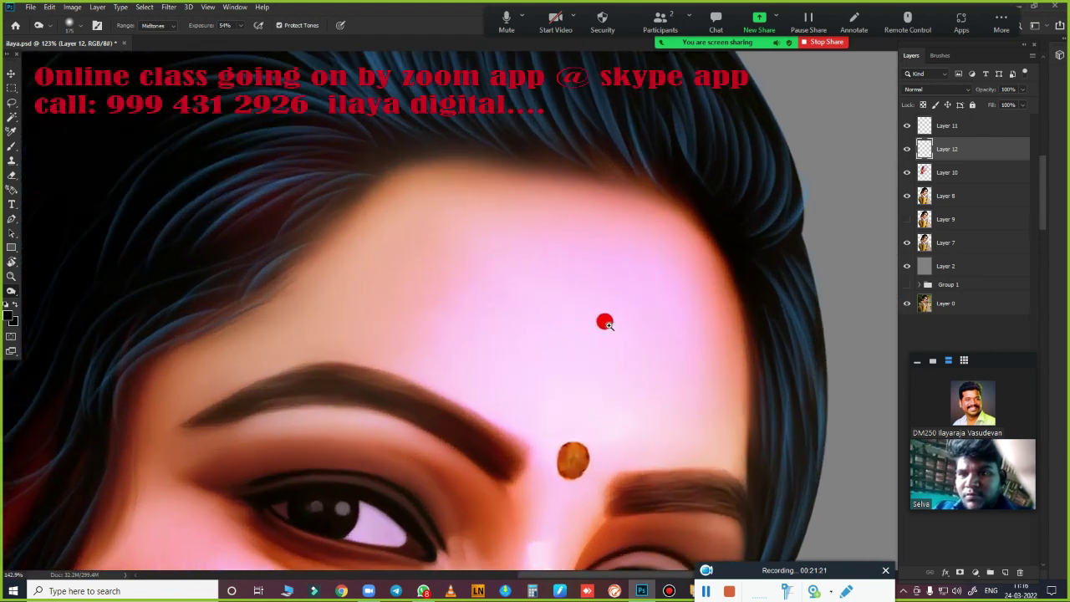
key(b)
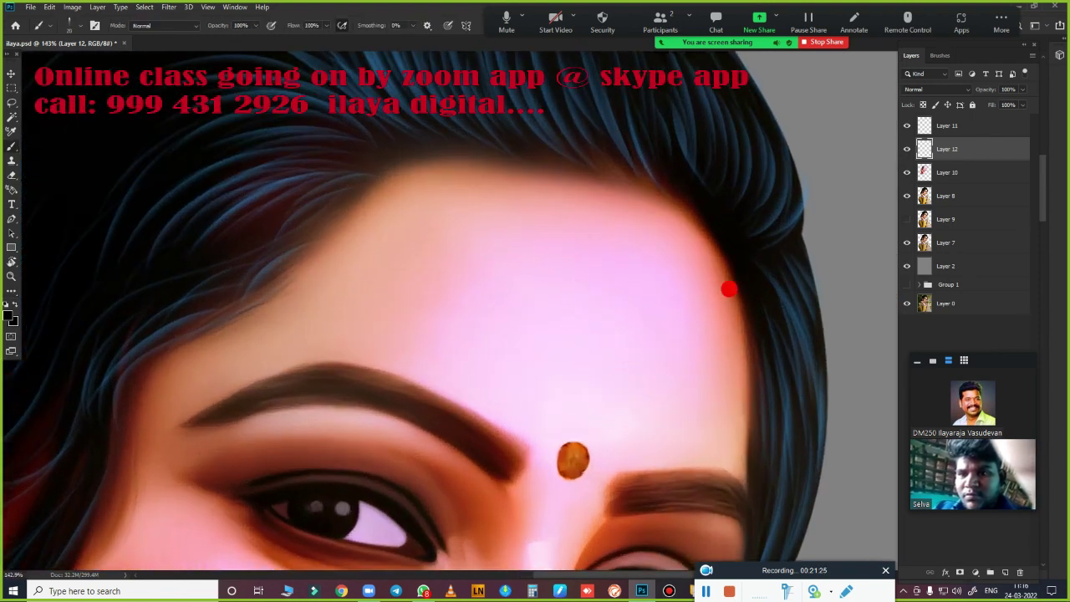
key(F5)
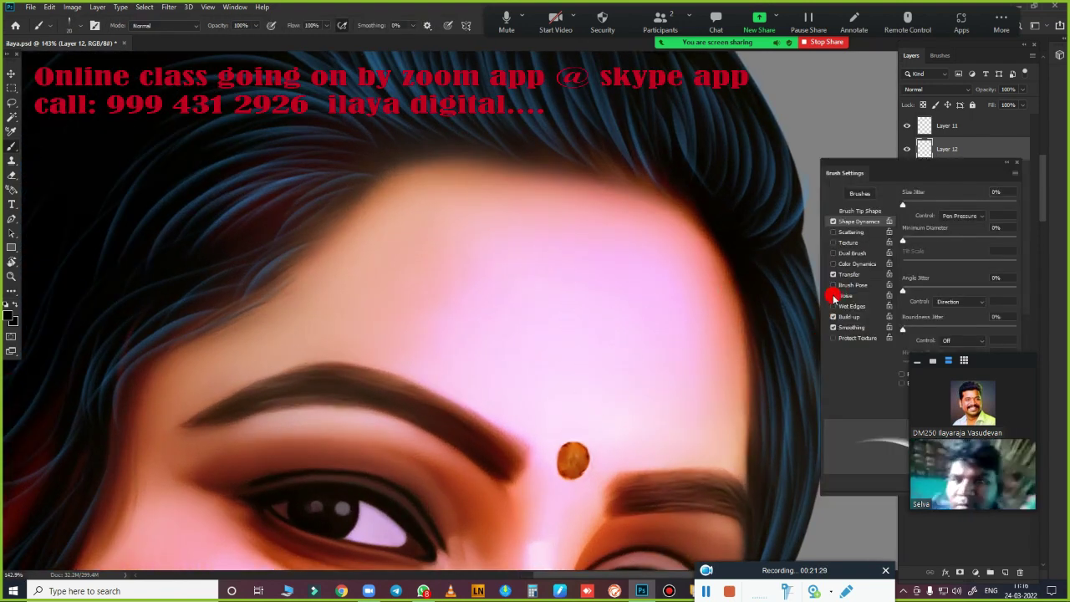
- Paint thin dark strands along the lower hair lock on Layer 12
key(F5)
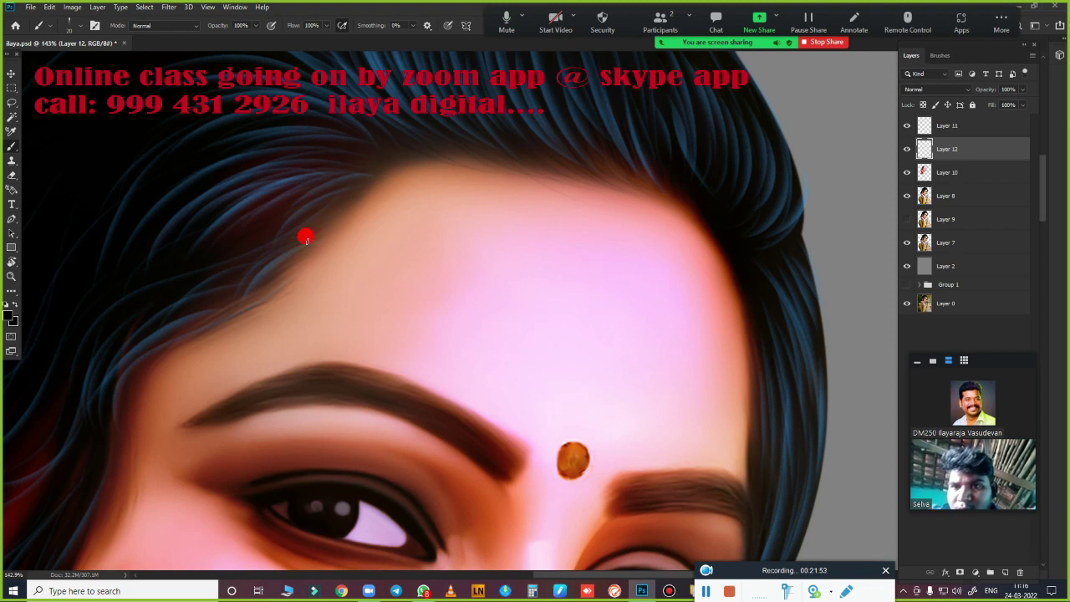
drag(445, 241, 771, 283)
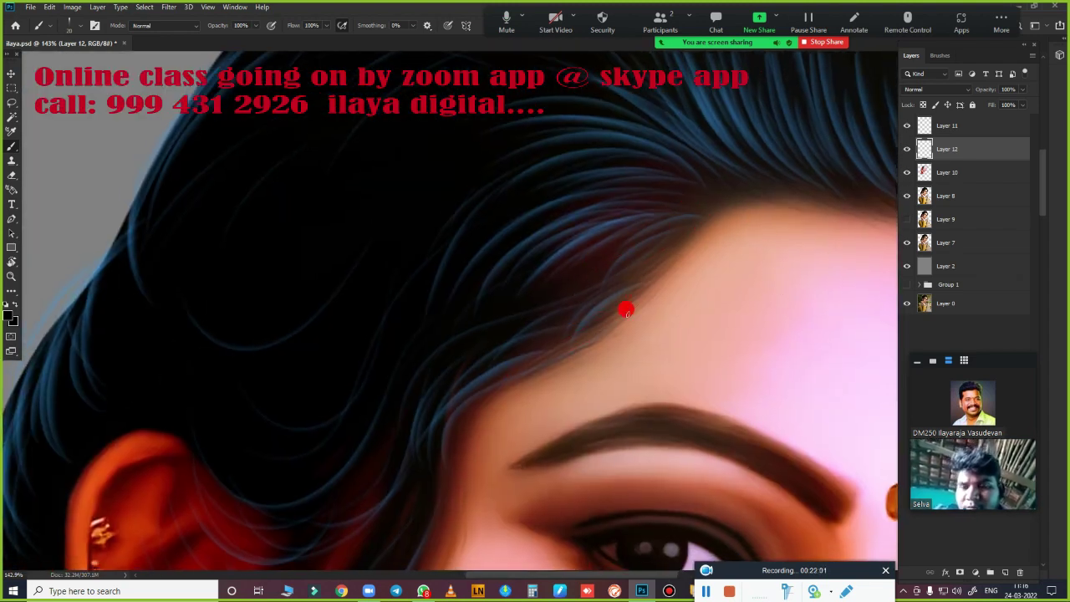
drag(541, 340, 442, 153)
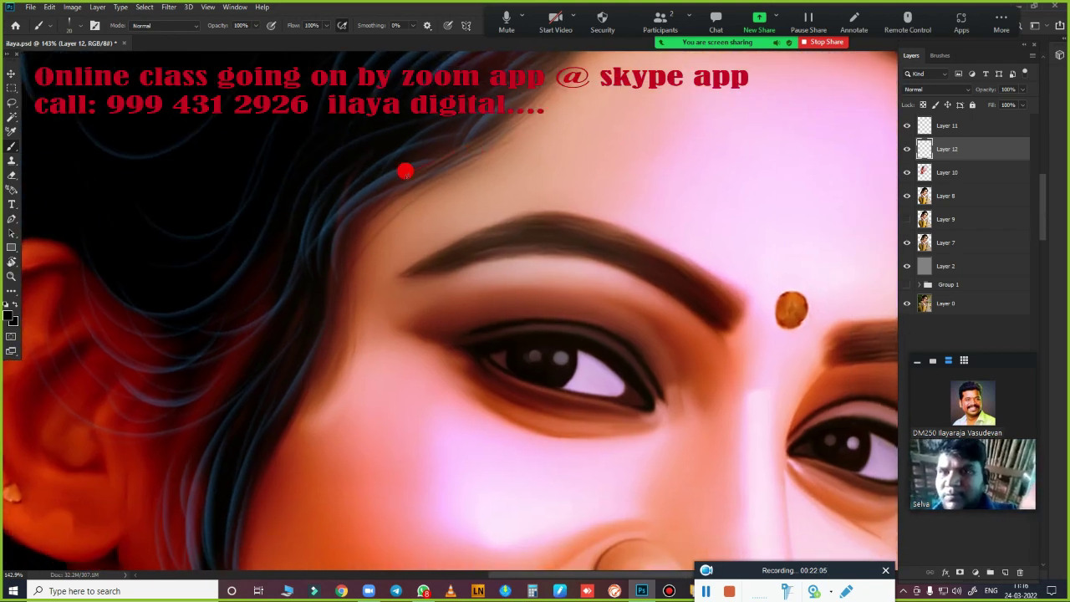
mouse_move(210, 413)
mouse_down()
mouse_move(578, 119)
mouse_move(535, 514)
mouse_move(547, 222)
mouse_move(577, 52)
mouse_up()
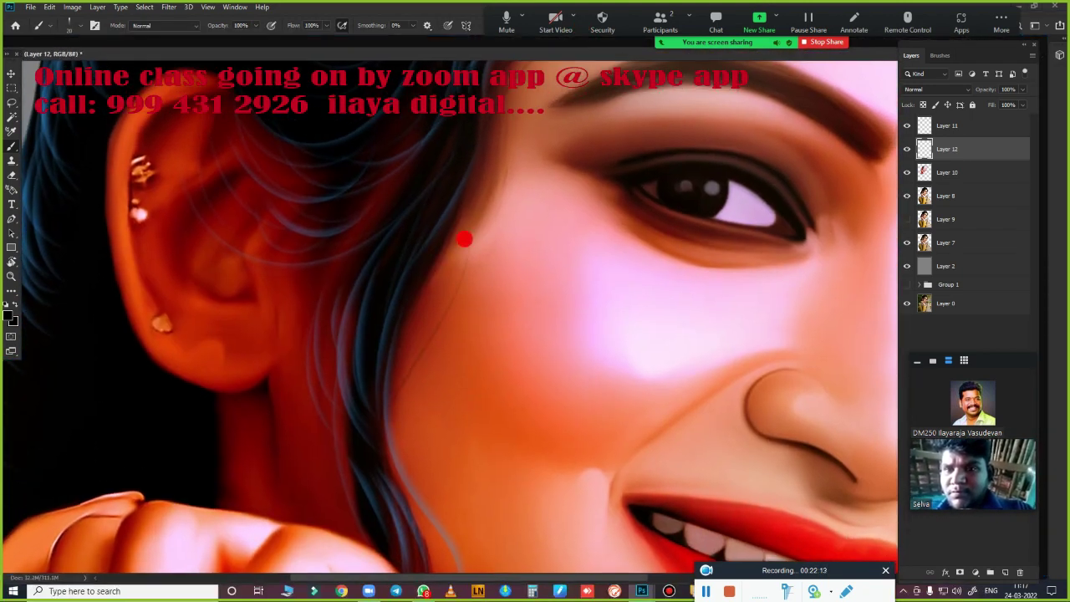
alt+click(498, 317)
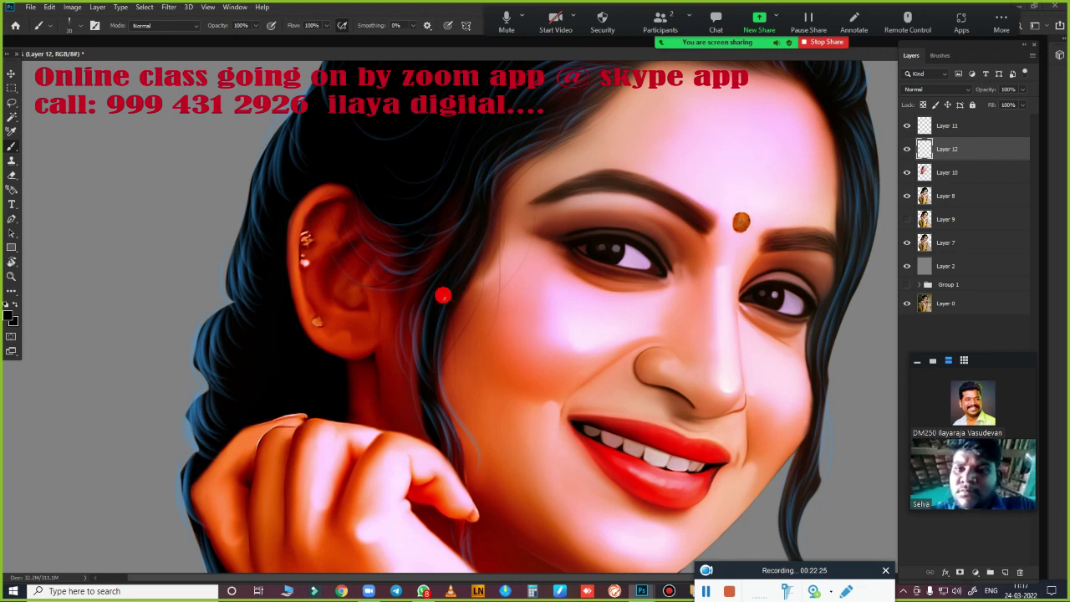
drag(534, 405, 467, 219)
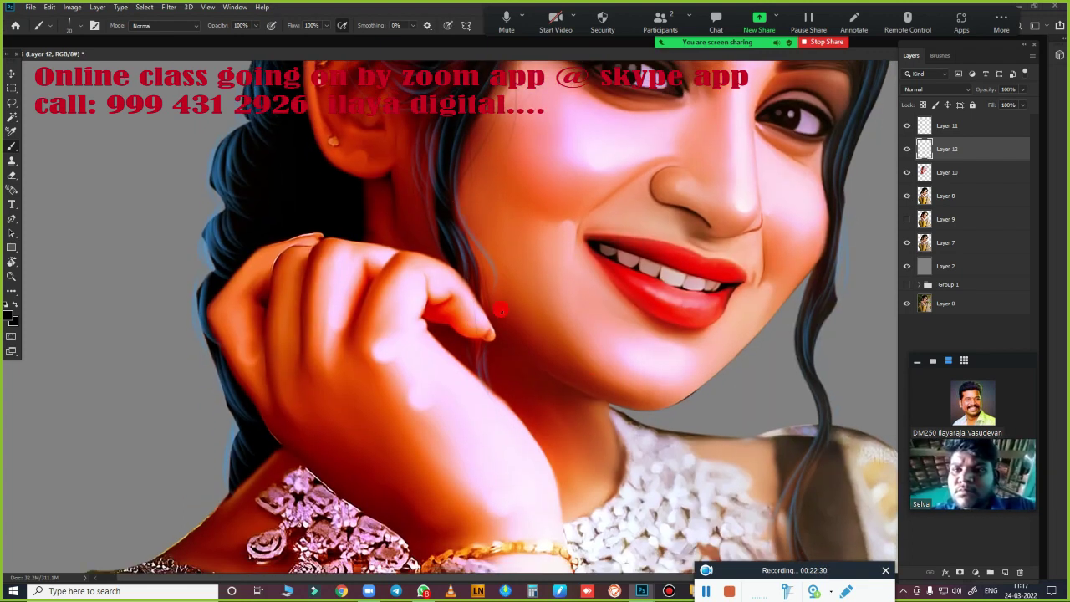
drag(468, 203, 212, 489)
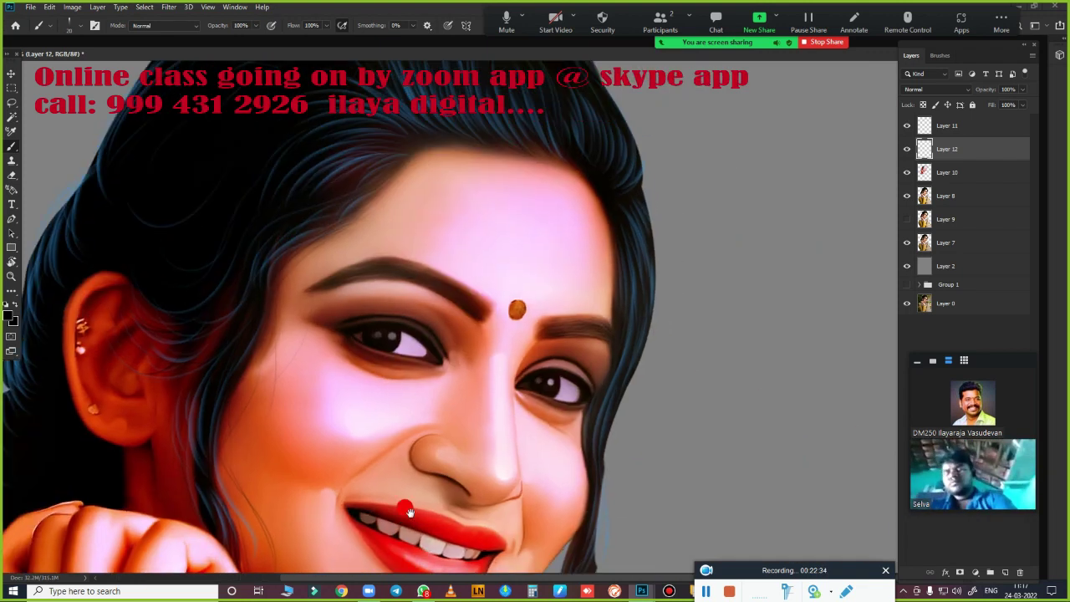
drag(543, 320, 524, 183)
drag(557, 354, 590, 159)
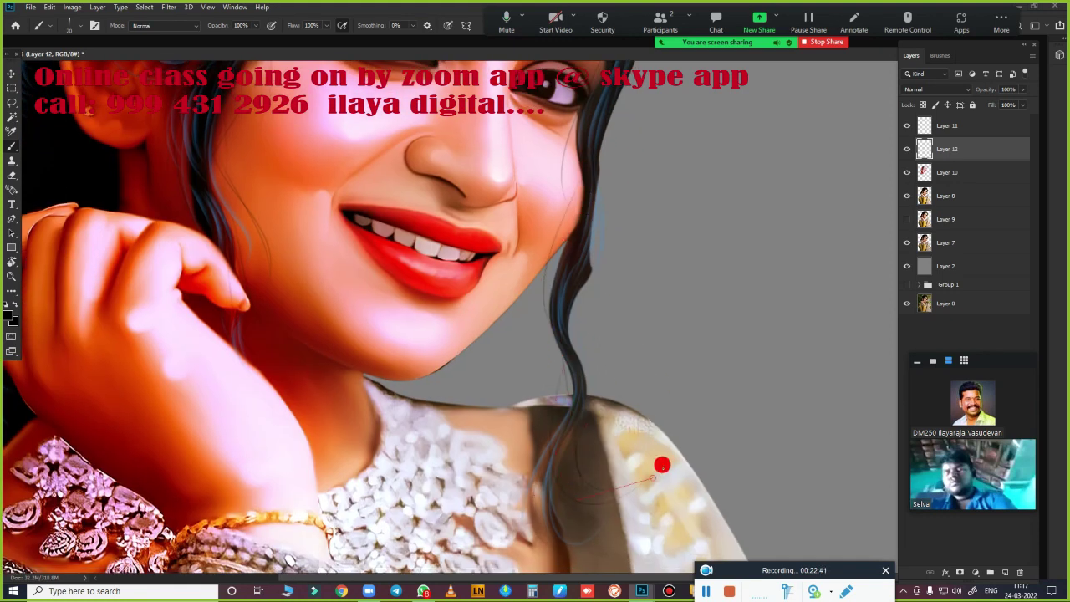
drag(590, 158, 583, 262)
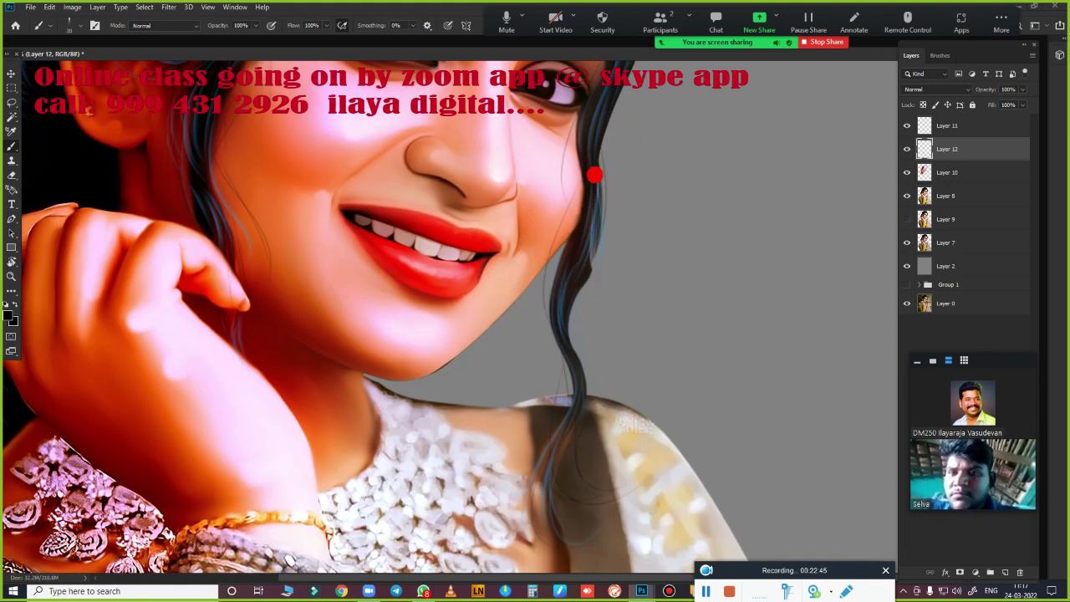
drag(592, 175, 547, 577)
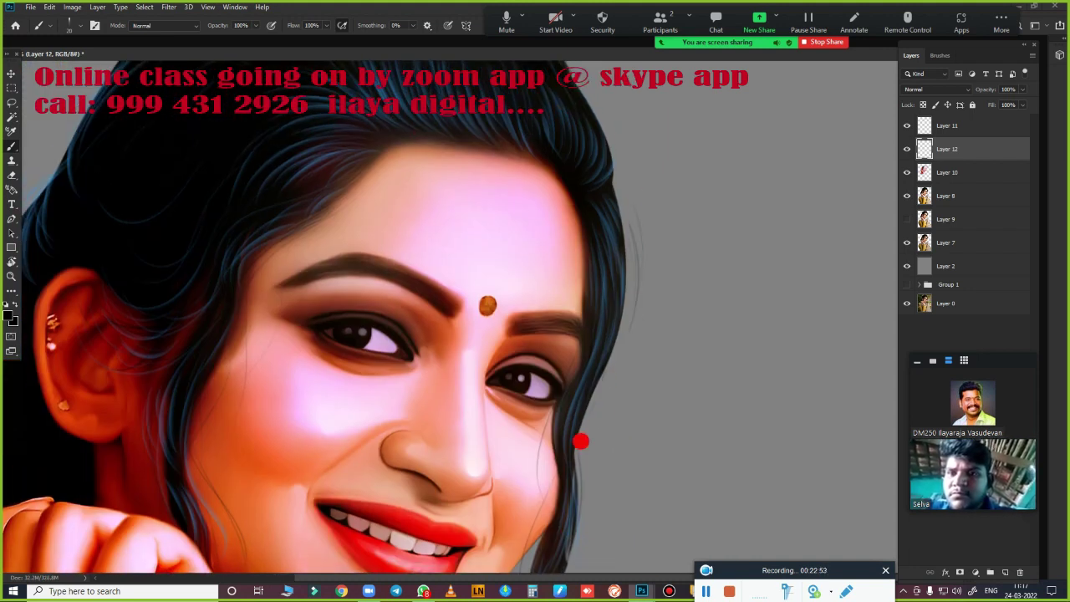
- Paint loose flyaway strands from the hair edge out into the grey background
scroll(581, 442, up, 3)
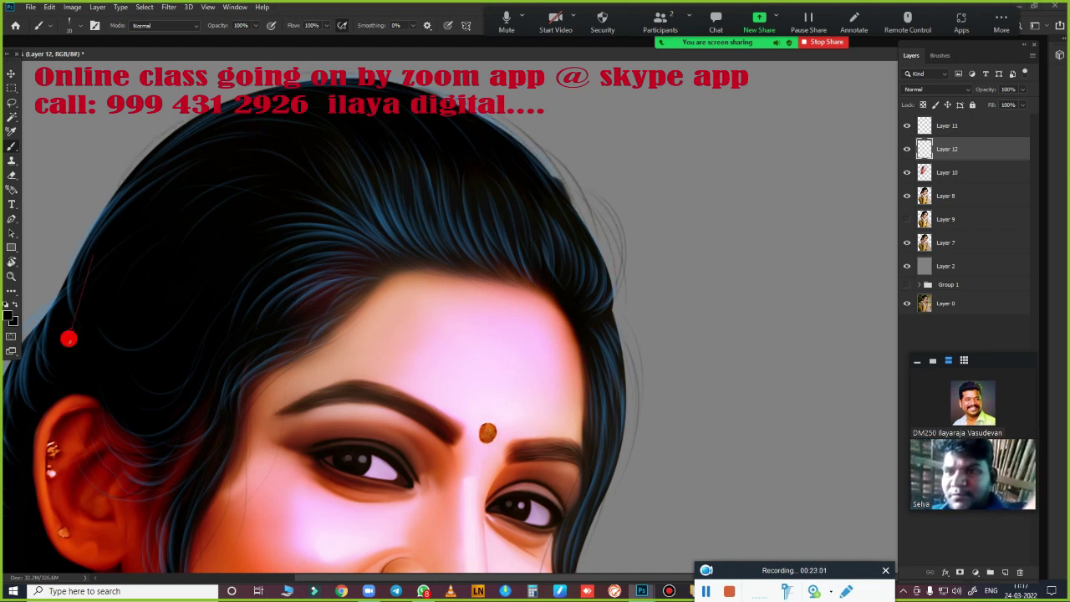
scroll(569, 301, up, 2)
scroll(619, 313, up, 2)
drag(598, 368, 535, 163)
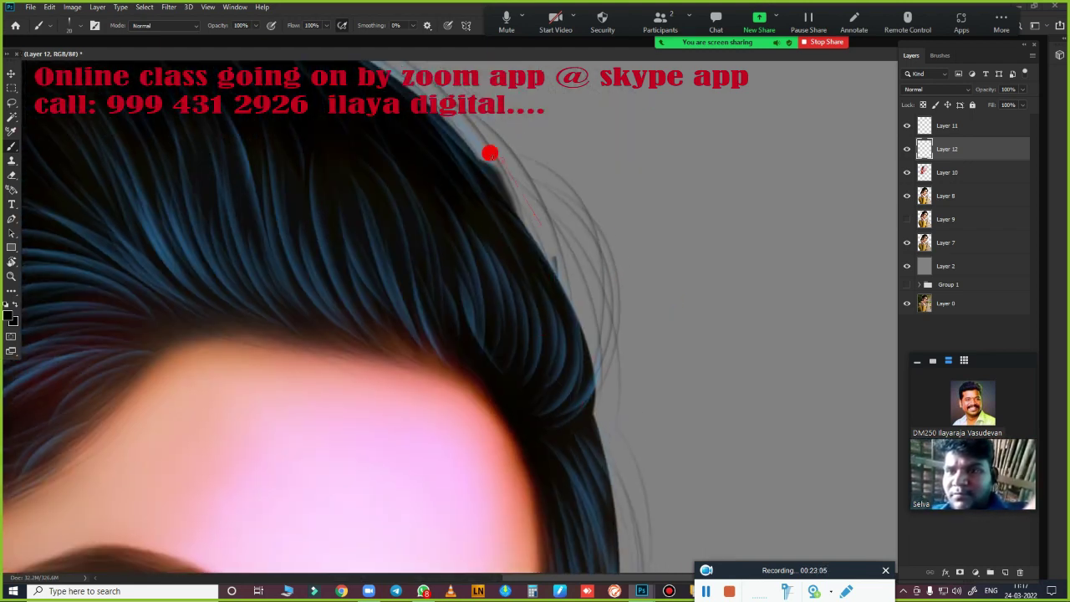
drag(548, 251, 460, 125)
drag(501, 205, 448, 117)
mouse_move(551, 268)
mouse_down()
mouse_move(477, 142)
mouse_move(522, 205)
mouse_up()
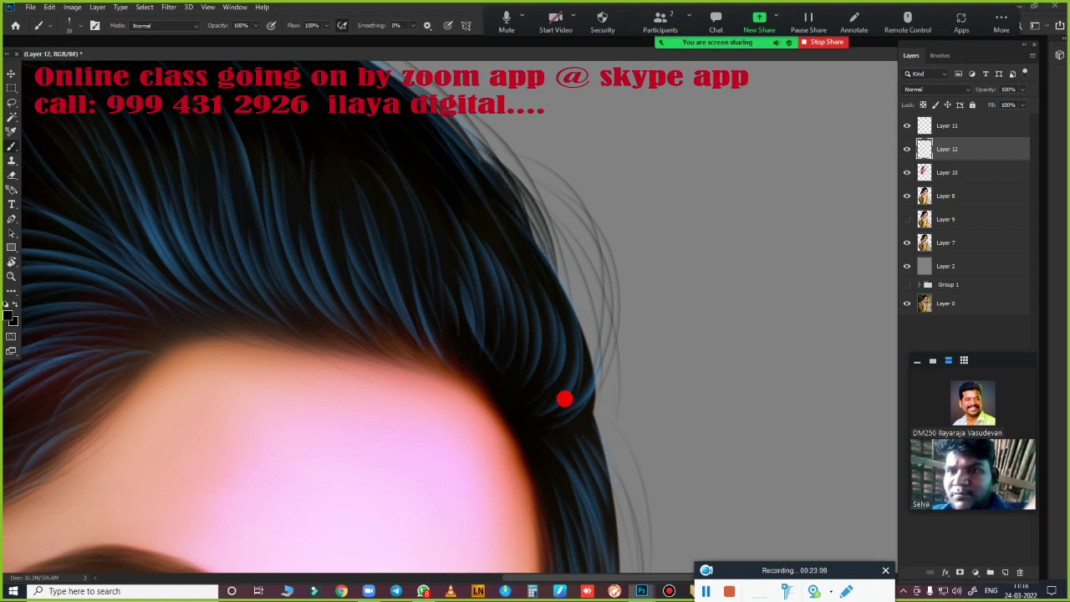
drag(611, 389, 589, 238)
drag(576, 316, 544, 214)
scroll(619, 196, down, 2)
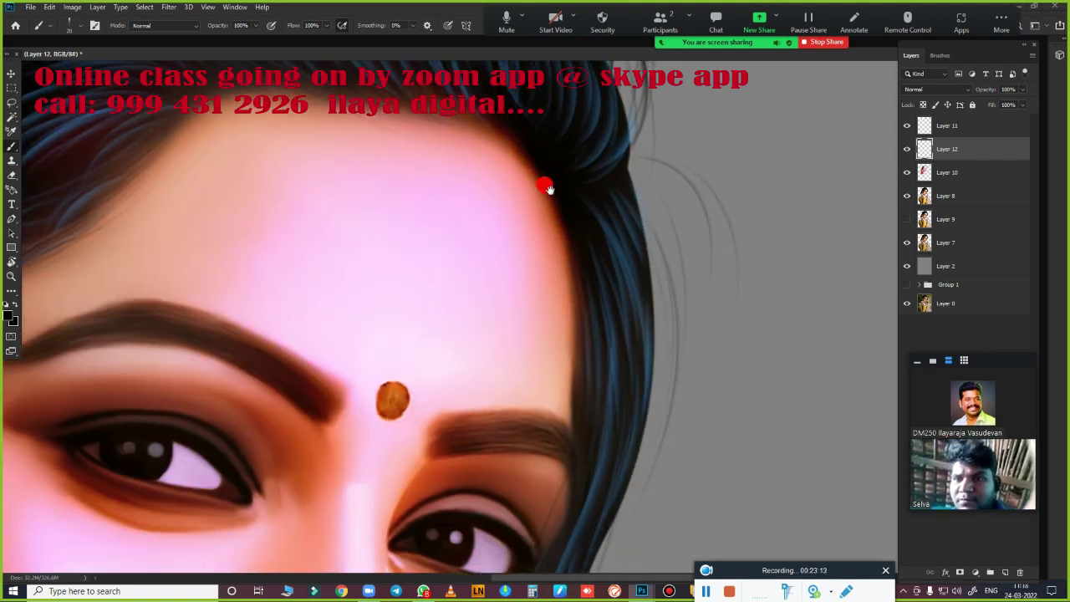
scroll(547, 184, up, 2)
- Paint fine hair strands onto the upper forehead, then fit the portrait in view
drag(418, 337, 577, 201)
scroll(577, 201, down, 2)
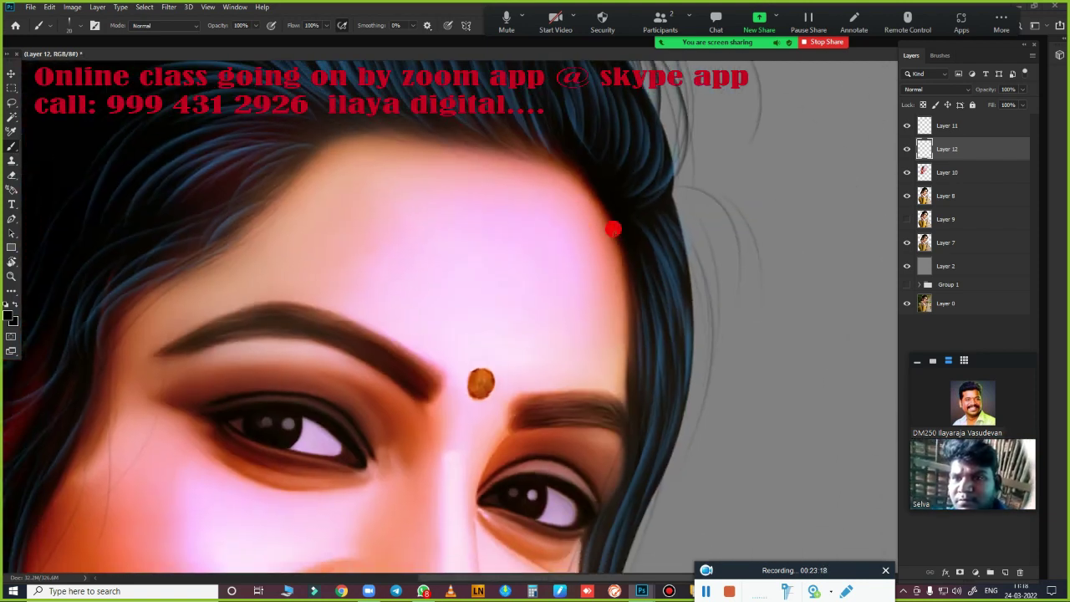
scroll(626, 430, up, 2)
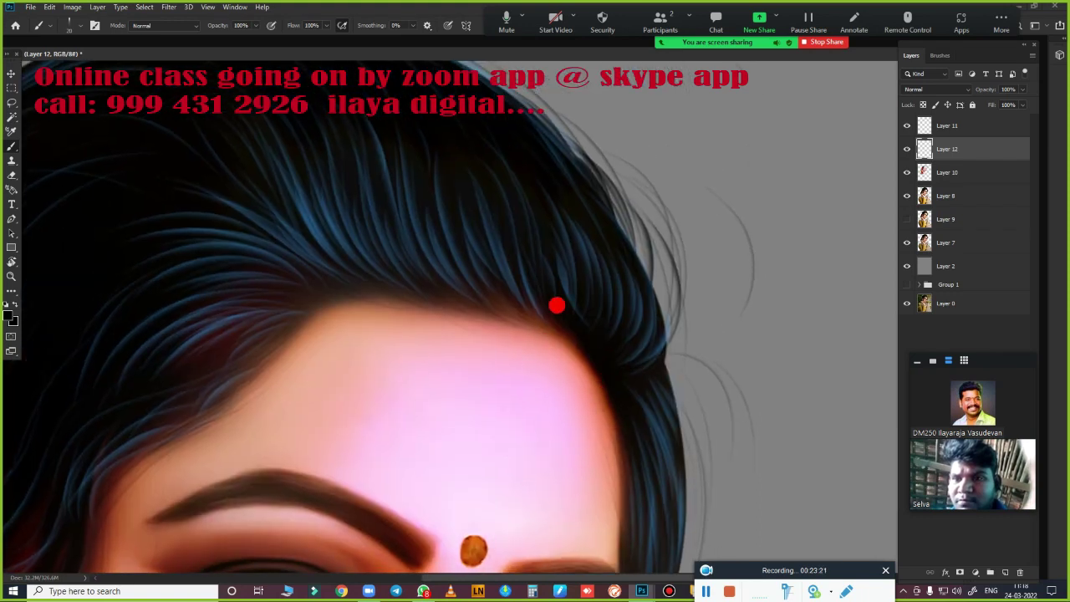
drag(373, 341, 354, 413)
drag(331, 352, 327, 418)
drag(331, 333, 306, 373)
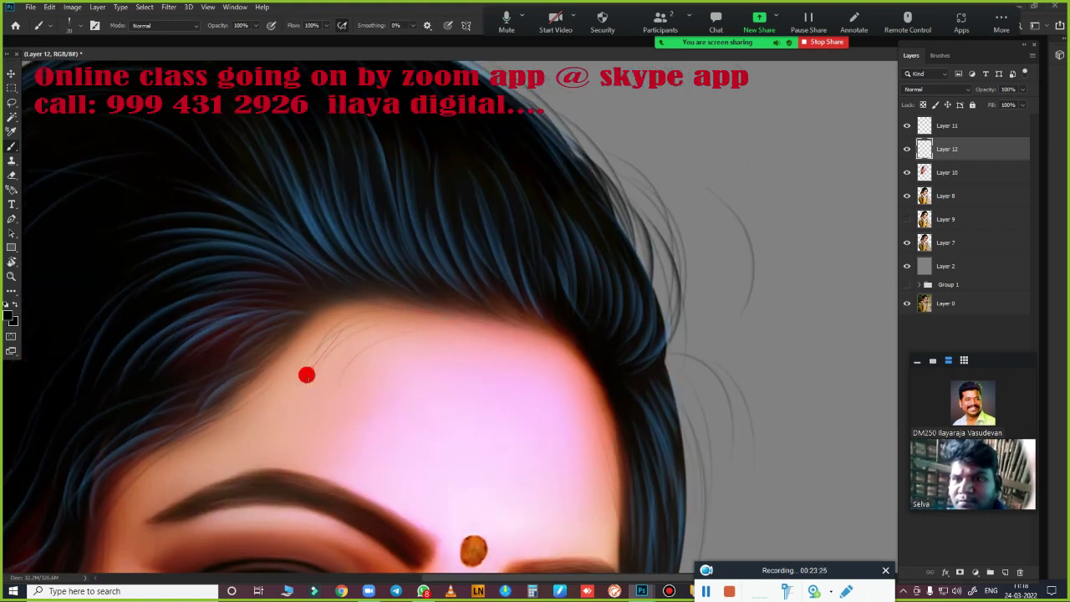
key(ctrl+0)
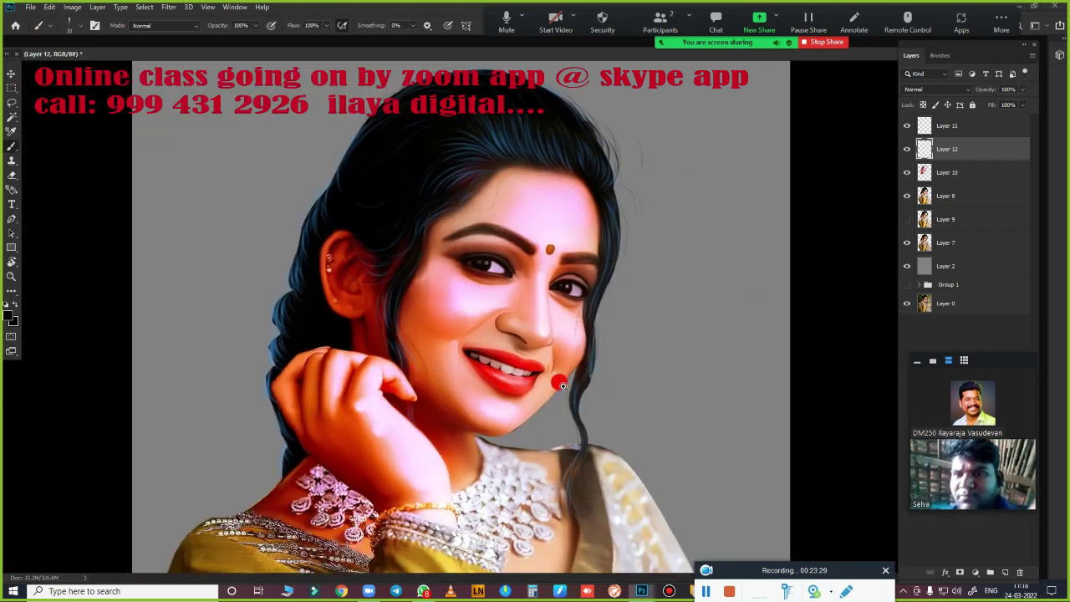
scroll(500, 122, up, 2)
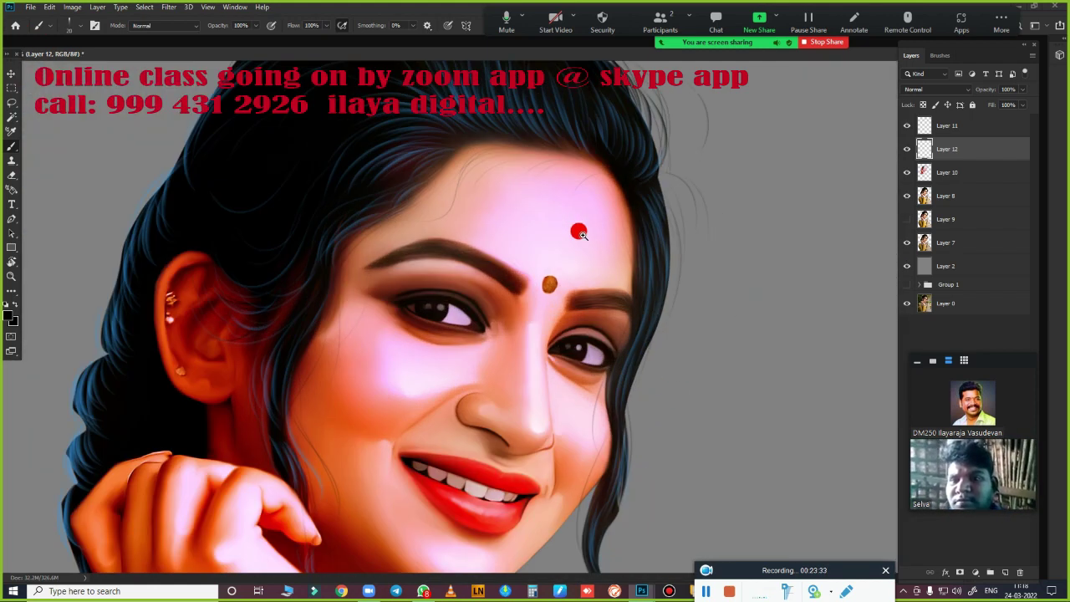
scroll(573, 229, up, 2)
scroll(590, 280, up, 1)
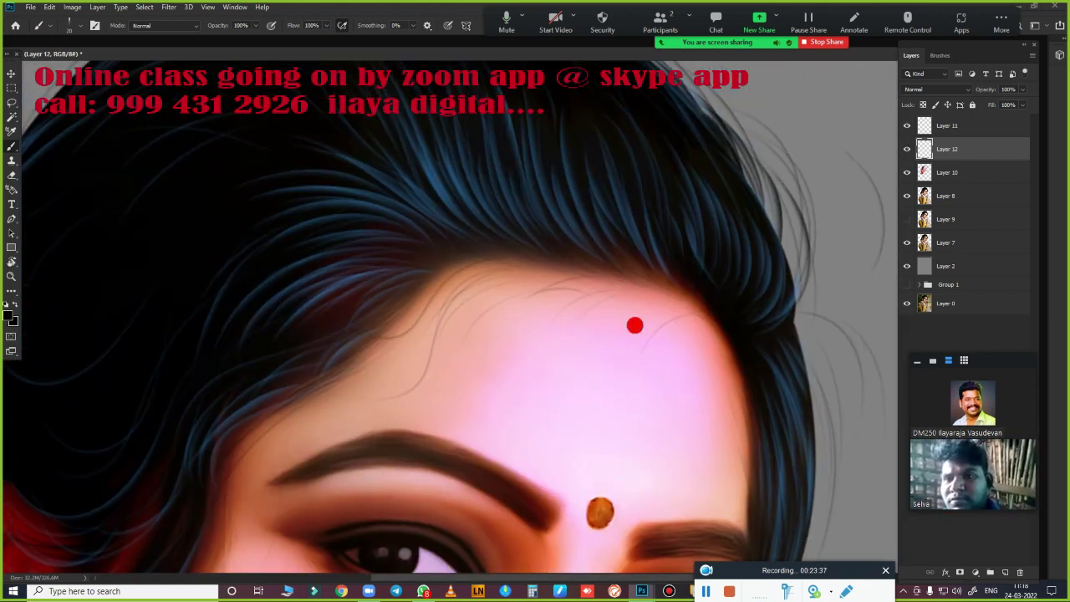
key(ctrl+0)
click(960, 132)
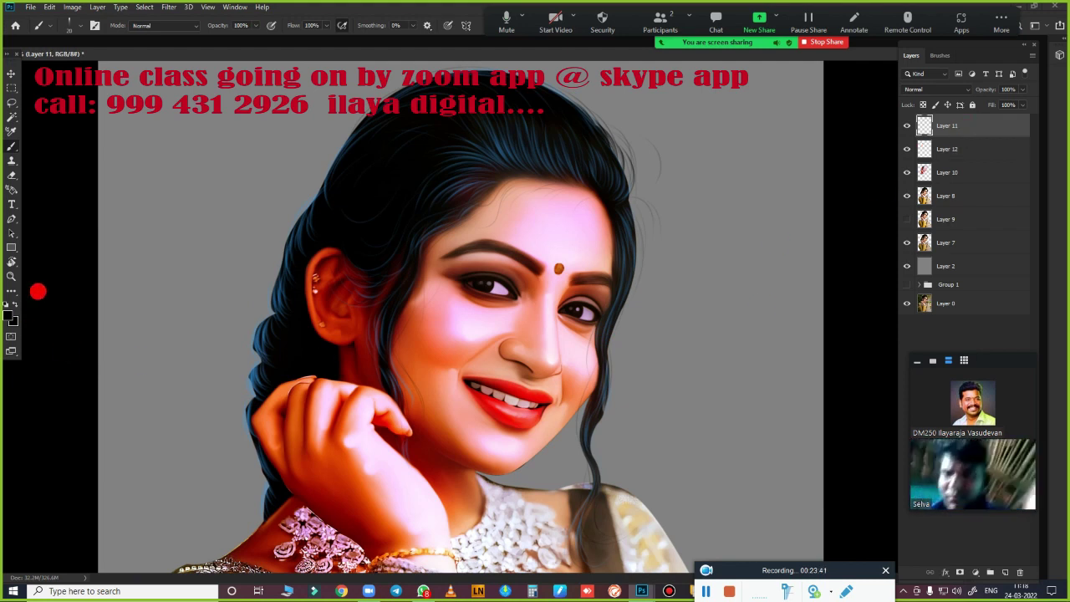
click(1003, 572)
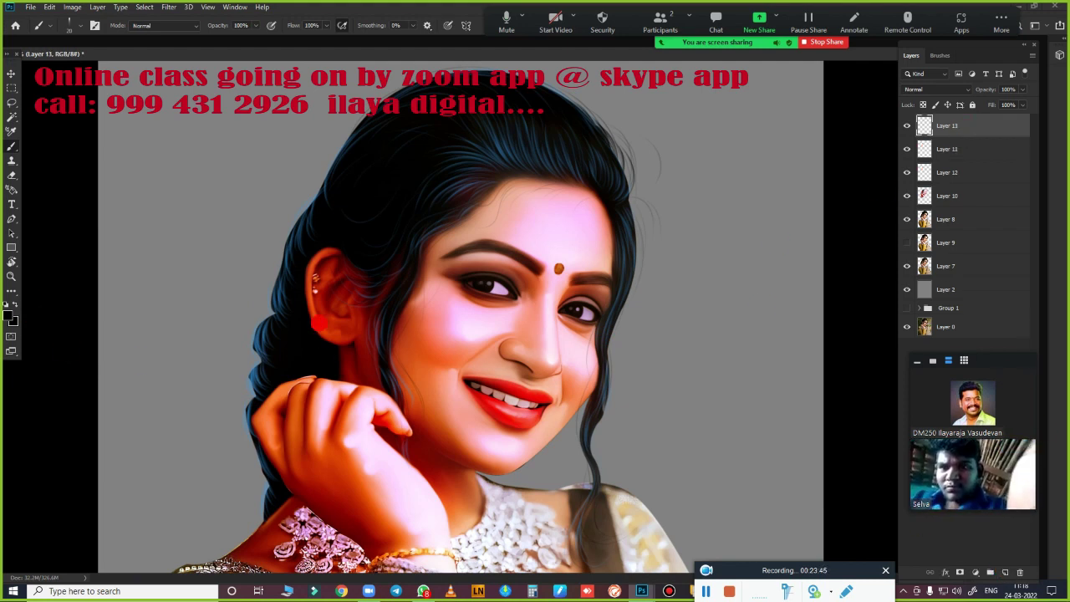
click(8, 315)
click(854, 320)
click(830, 300)
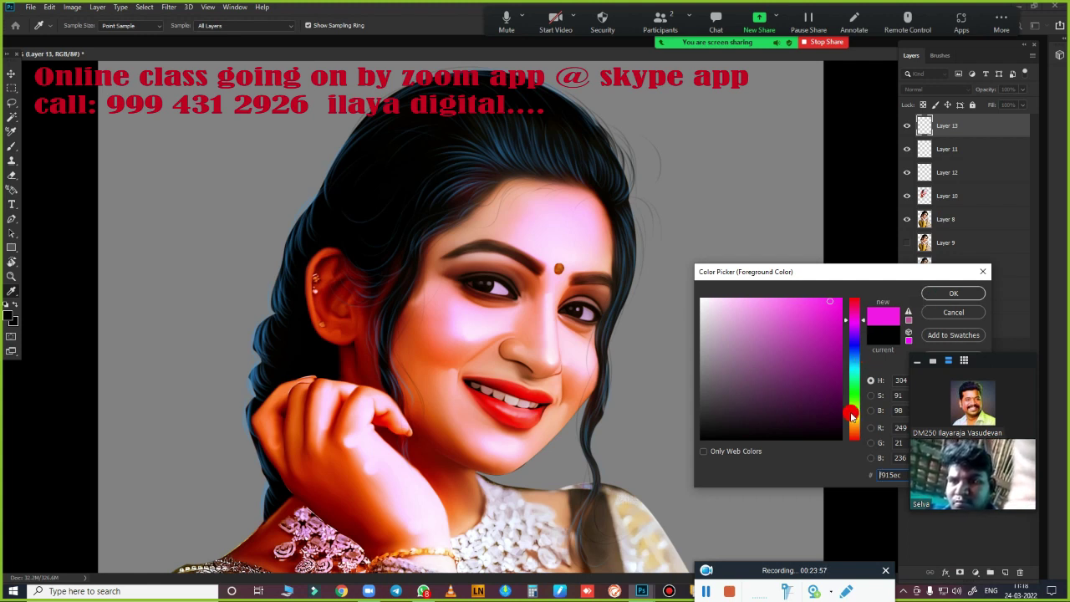
click(854, 365)
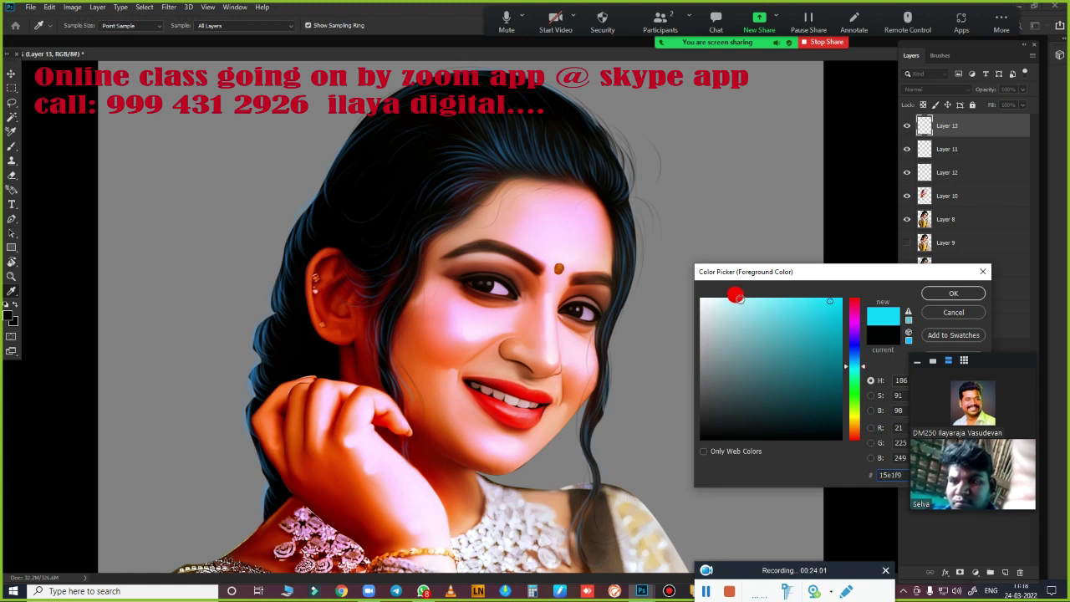
click(734, 304)
click(854, 355)
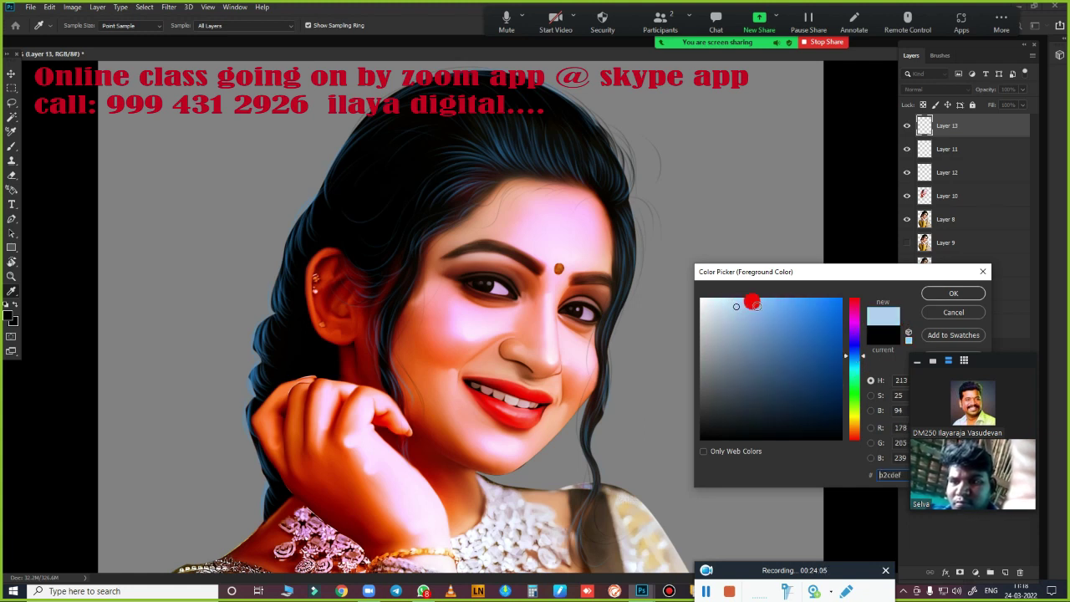
click(953, 293)
scroll(576, 237, up, 3)
scroll(573, 371, up, 3)
scroll(573, 371, up, 2)
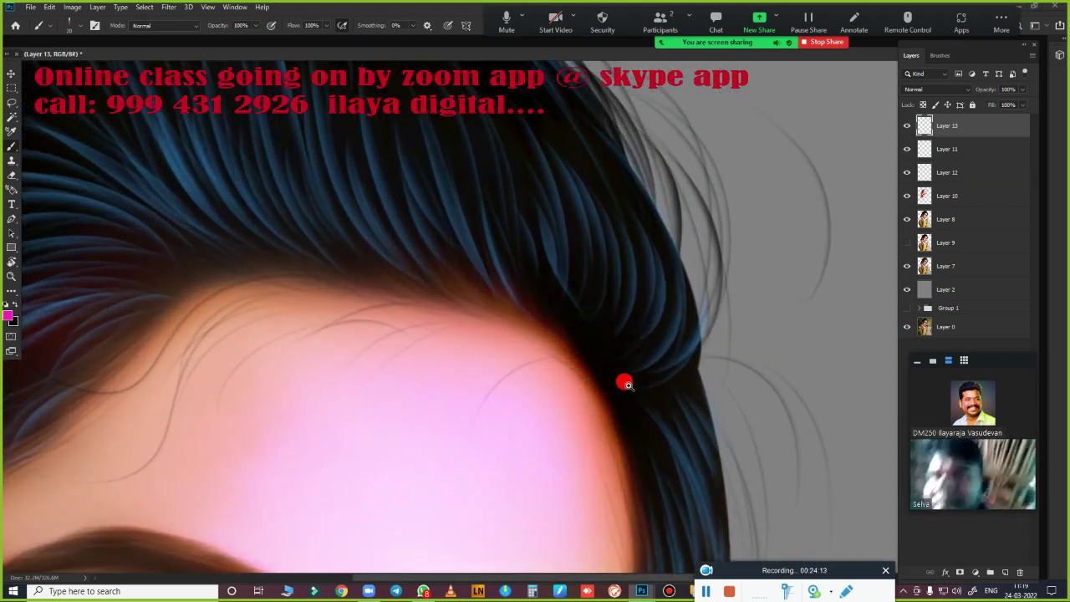
scroll(514, 366, up, 2)
scroll(543, 370, down, 1)
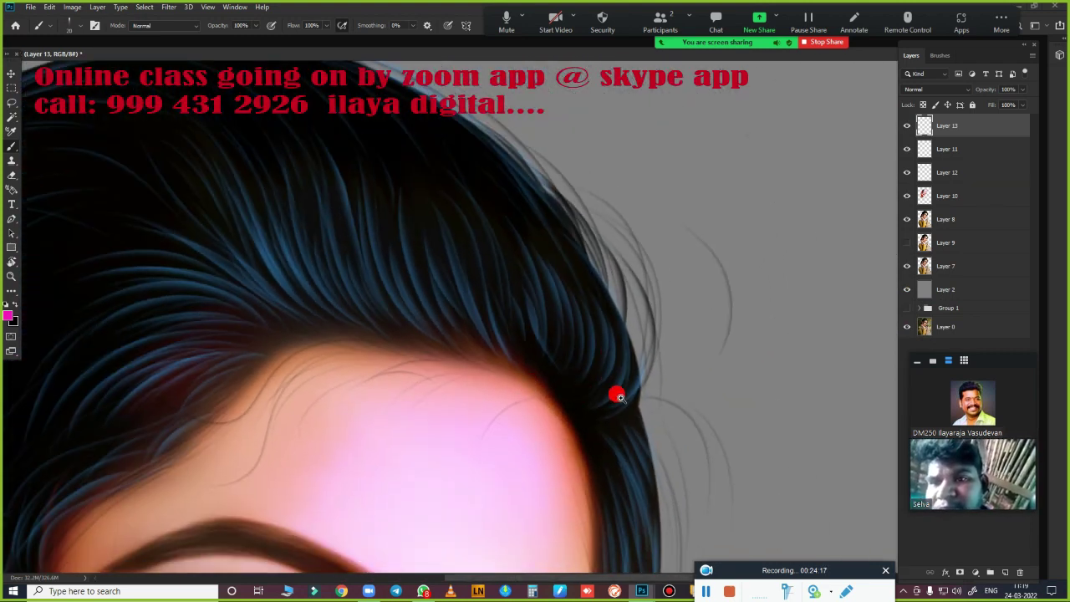
scroll(617, 396, up, 1)
key(F5)
key(F5)
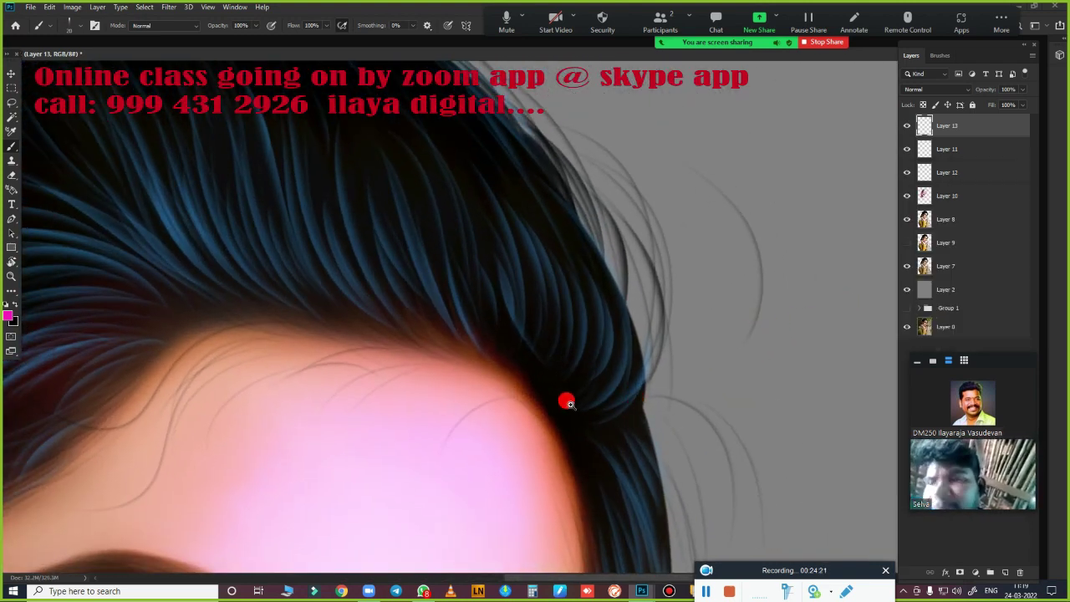
scroll(566, 399, down, 2)
scroll(535, 384, up, 2)
scroll(632, 382, down, 1)
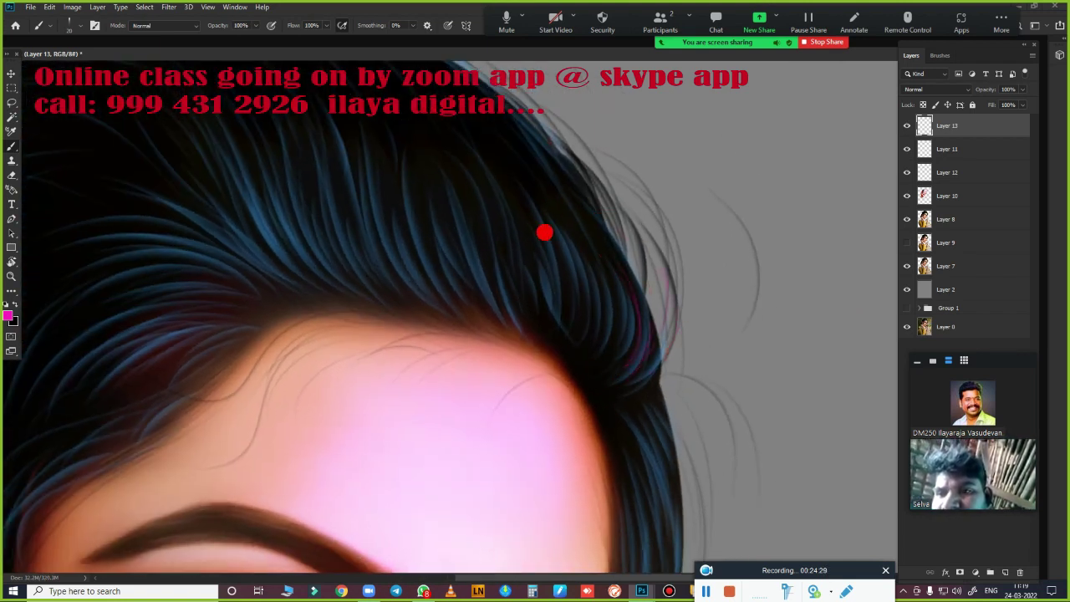
scroll(564, 330, up, 1)
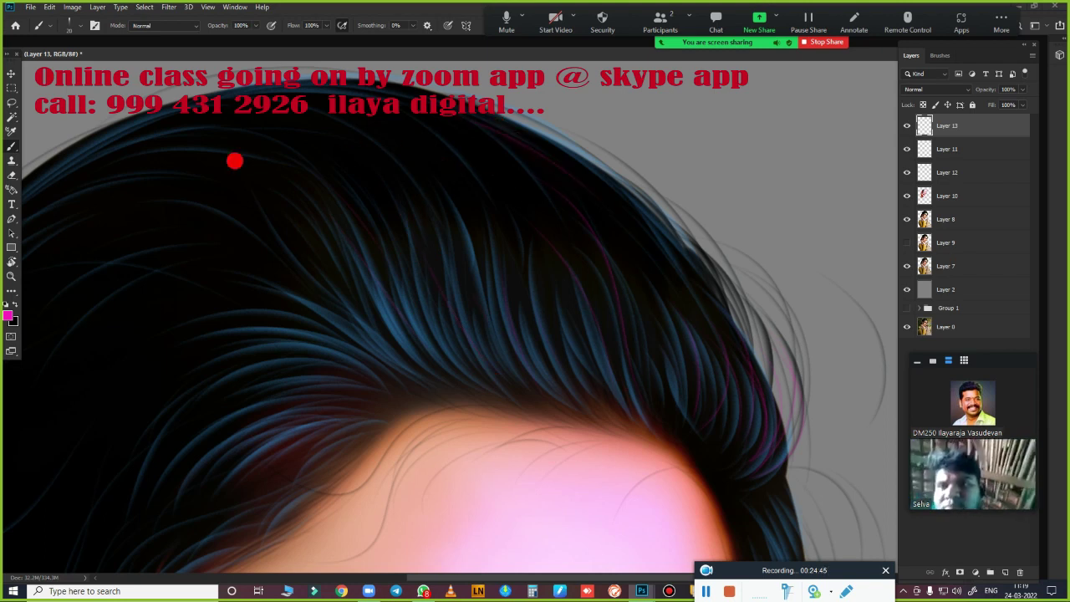
drag(234, 159, 617, 270)
scroll(542, 370, down, 3)
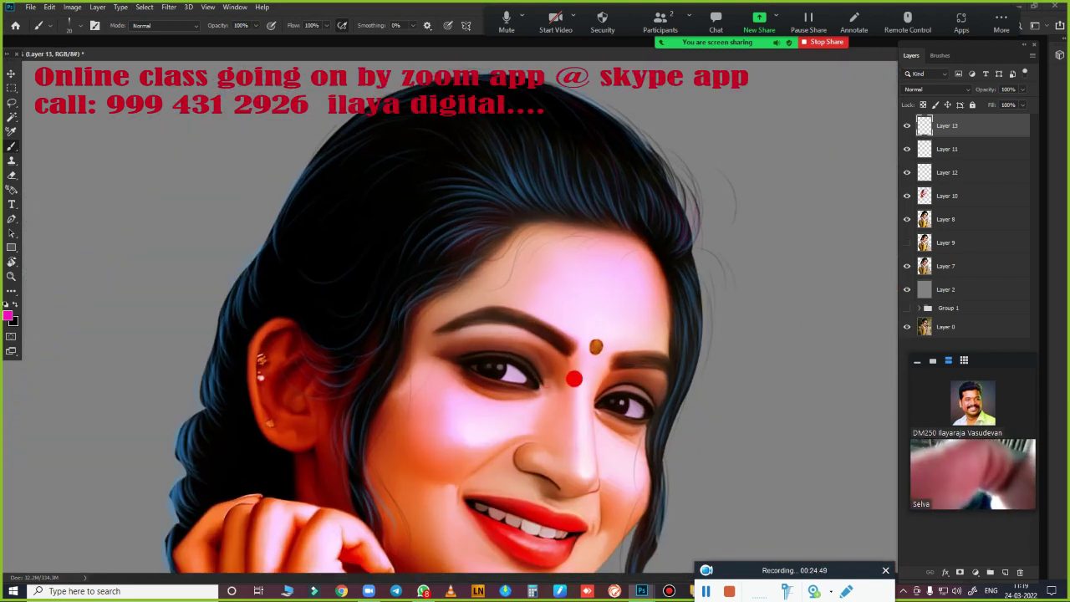
scroll(827, 323, down, 1)
- Add a Gradient Overlay effect to Layer 11
click(991, 146)
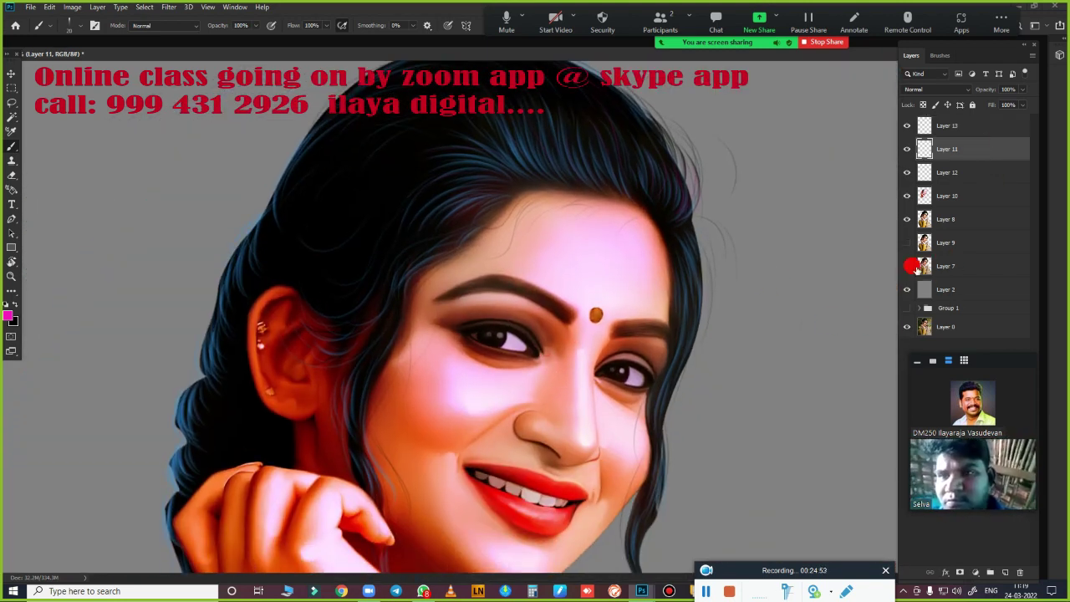
click(945, 574)
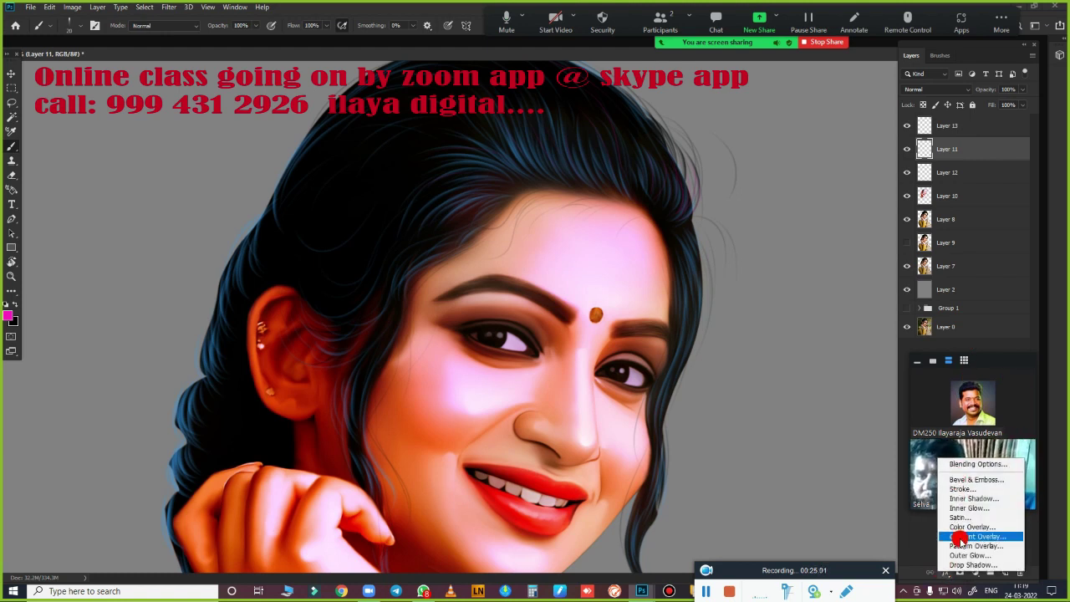
click(961, 537)
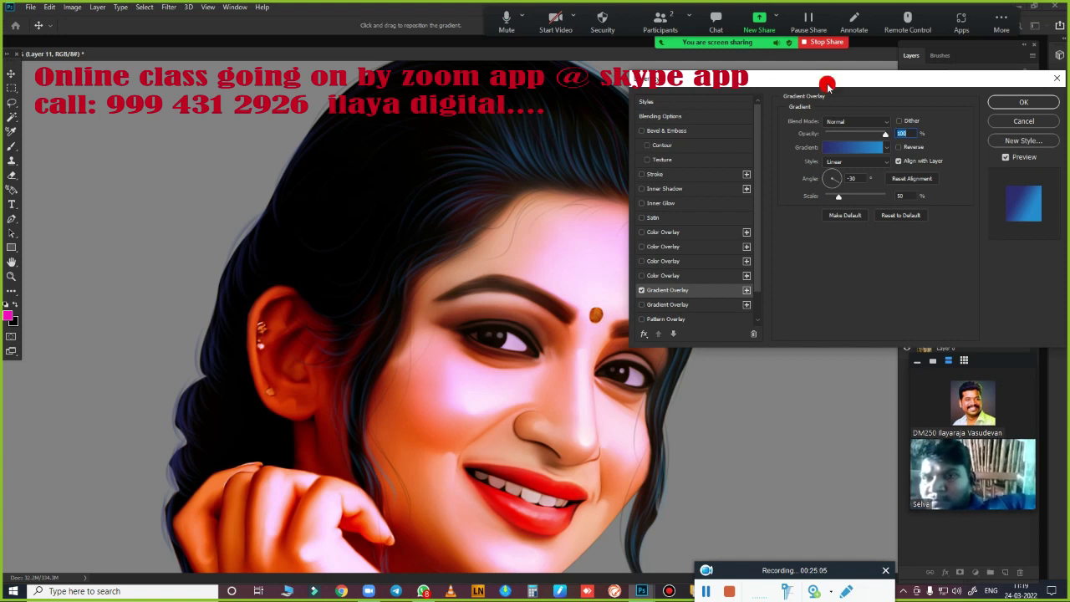
mouse_move(827, 84)
mouse_down()
mouse_move(979, 238)
mouse_move(185, 347)
mouse_up()
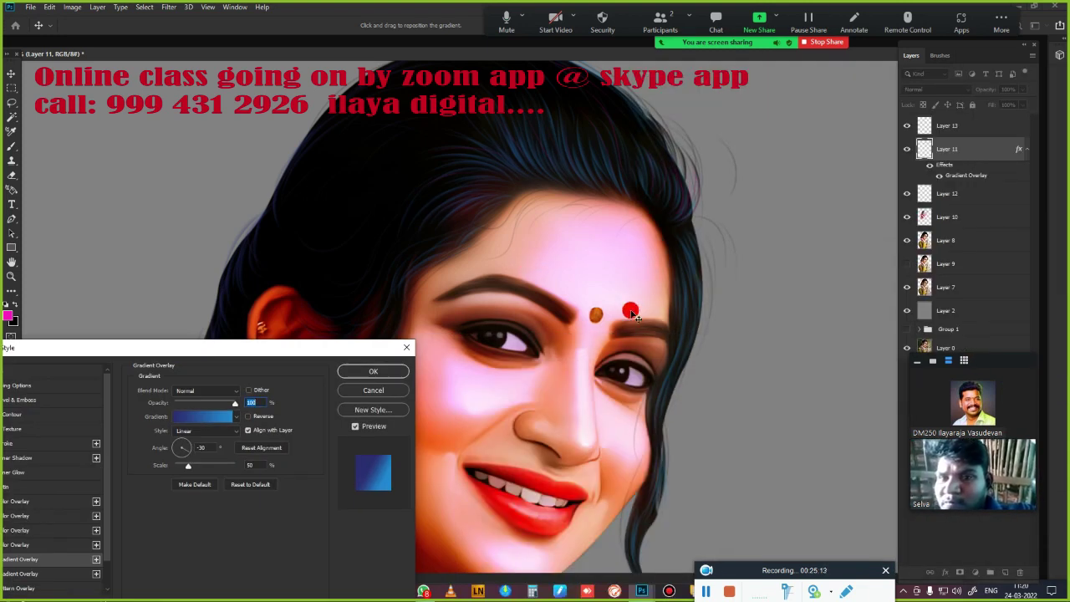
scroll(585, 402, down, 2)
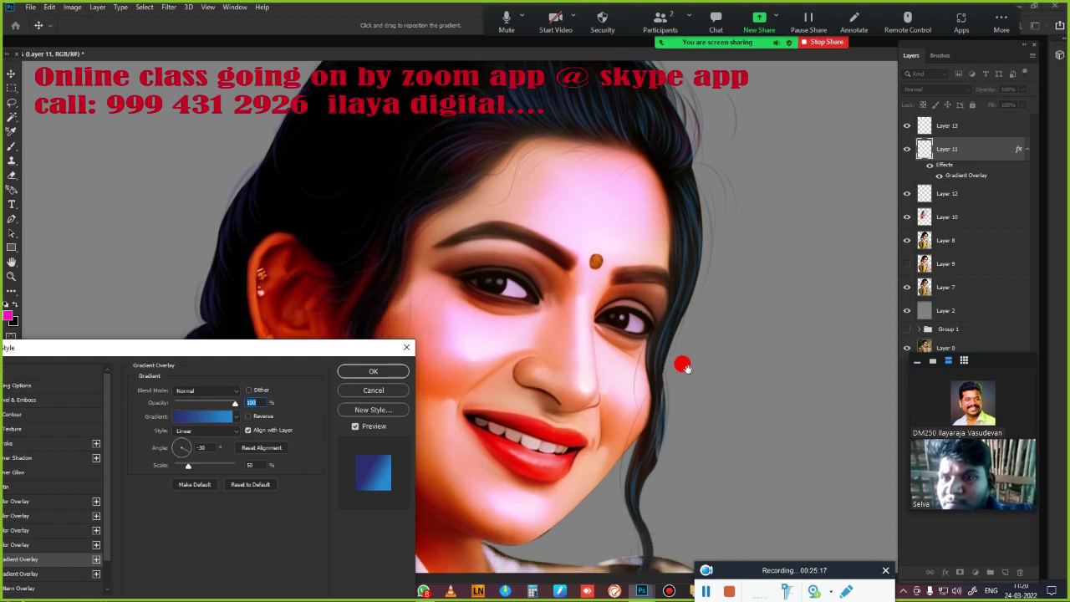
scroll(686, 377, up, 3)
mouse_move(255, 347)
mouse_down()
mouse_move(552, 409)
mouse_move(602, 388)
mouse_up()
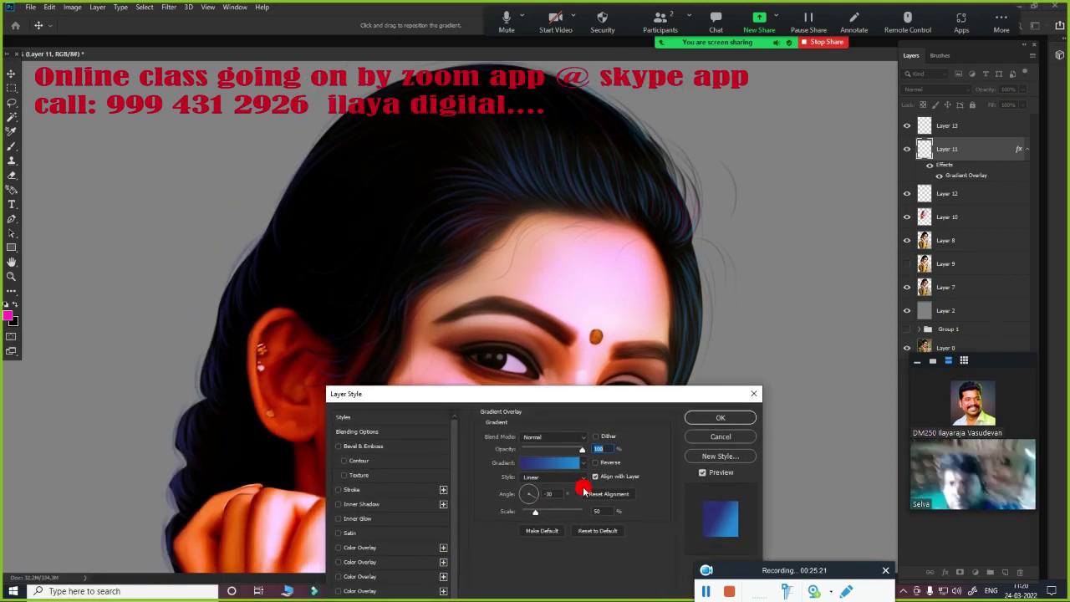
- Choose the teal Green_20 gradient preset for the overlay and fit the image
click(551, 464)
click(811, 137)
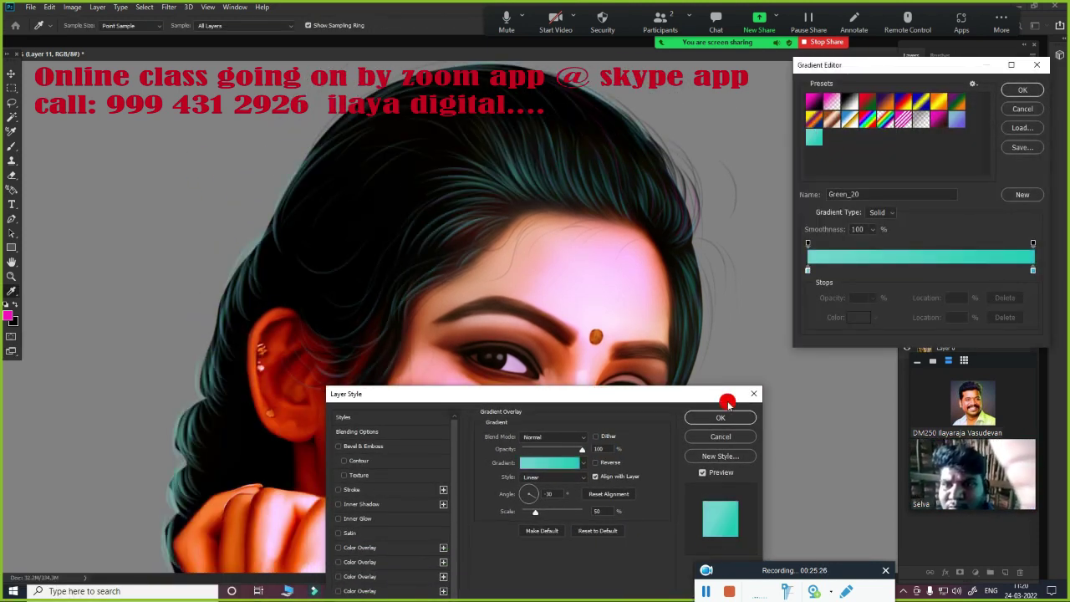
click(1020, 107)
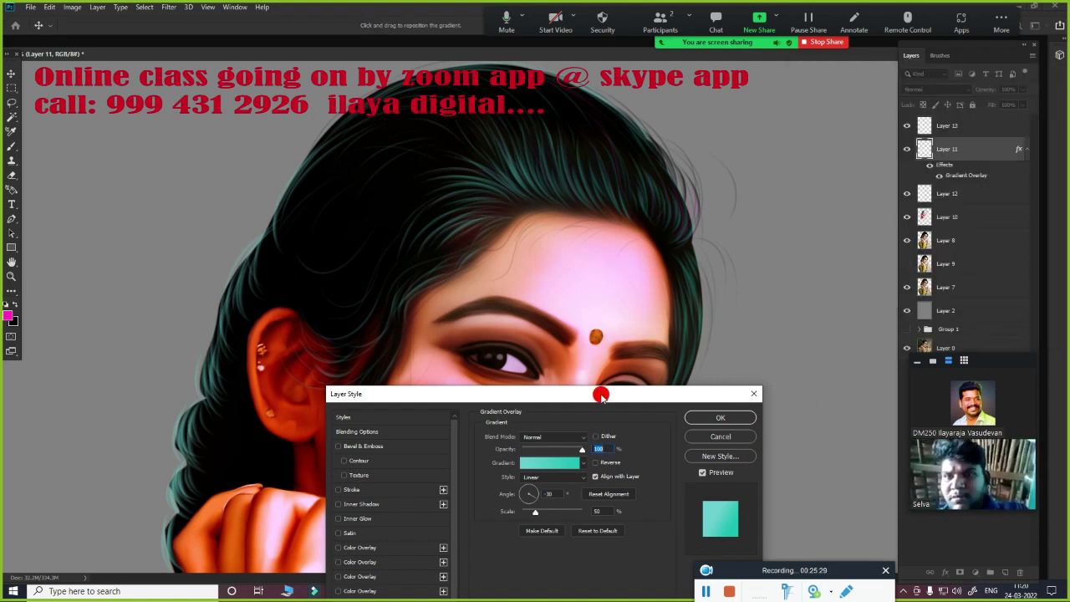
mouse_move(601, 395)
mouse_down()
mouse_move(1012, 318)
mouse_move(992, 332)
mouse_up()
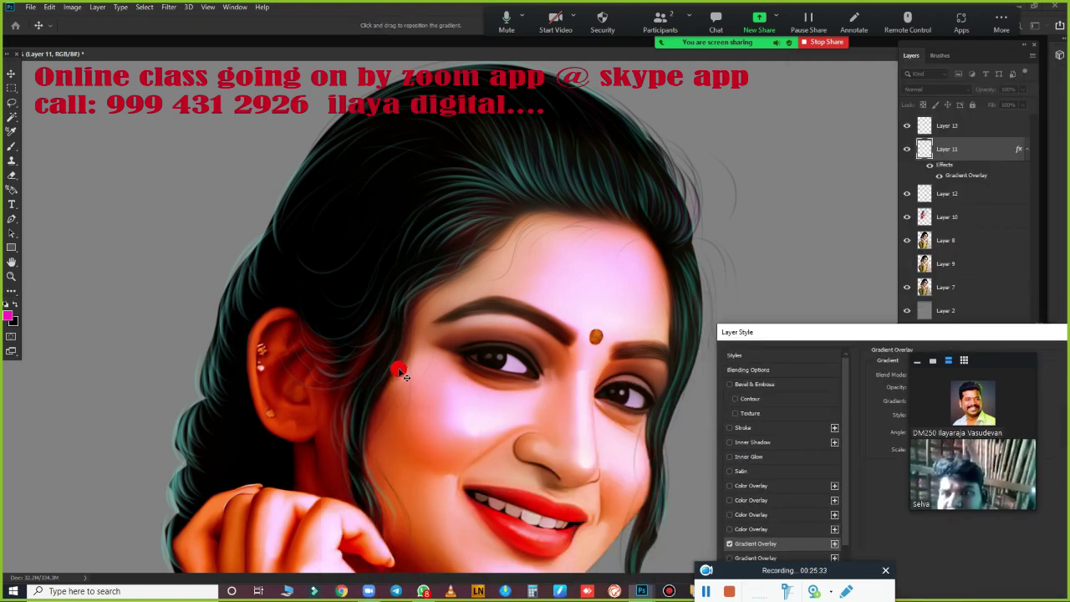
key(ctrl+0)
drag(802, 332, 711, 267)
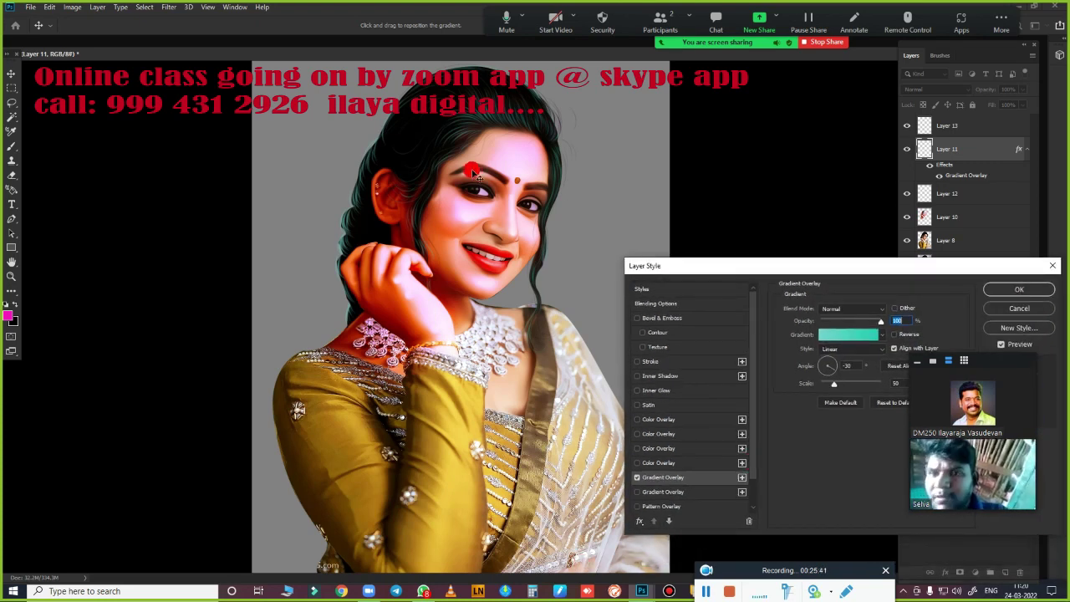
- Try a series of gradient presets on the hair, ending on a magenta-to-dark gradient
click(852, 336)
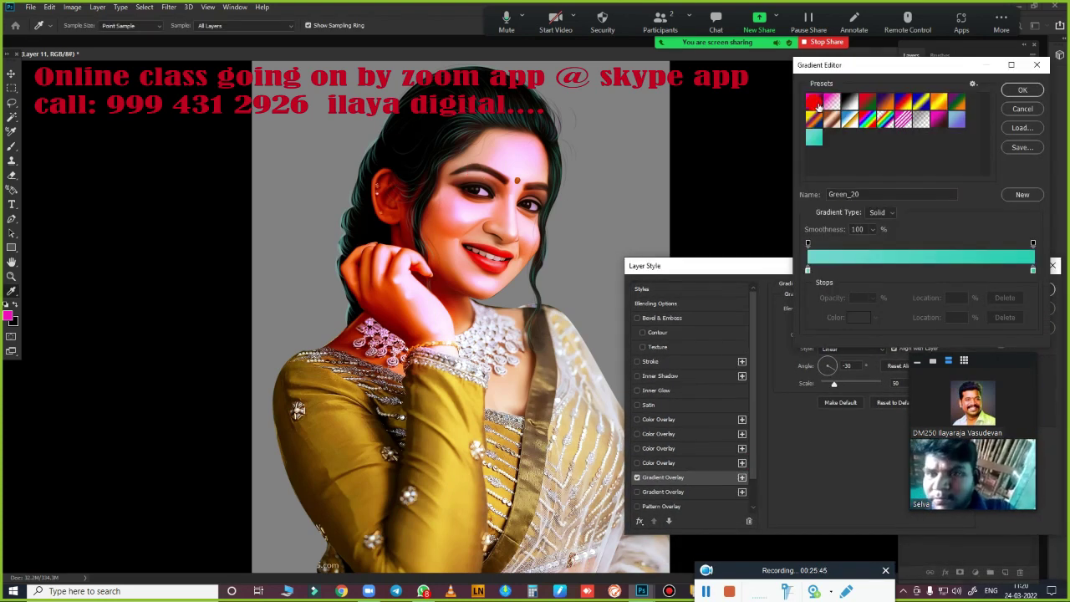
click(812, 106)
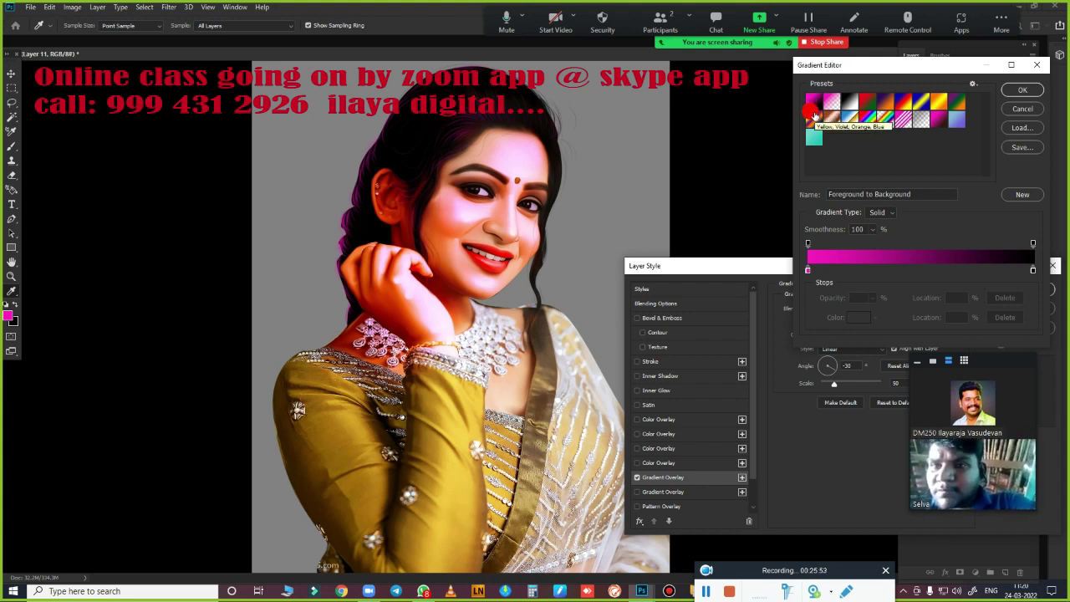
click(831, 102)
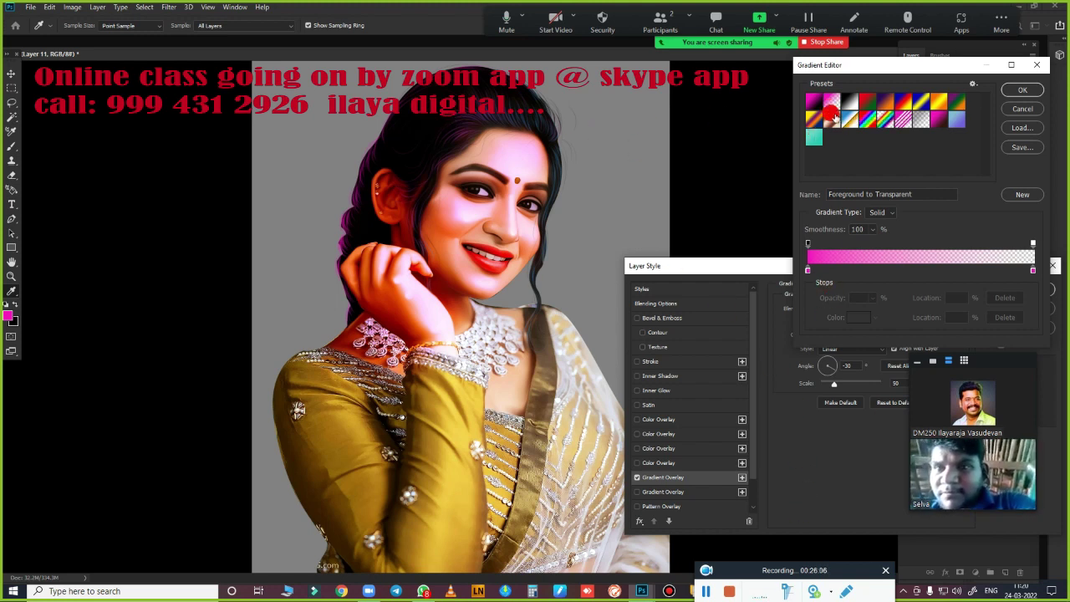
click(848, 102)
click(864, 102)
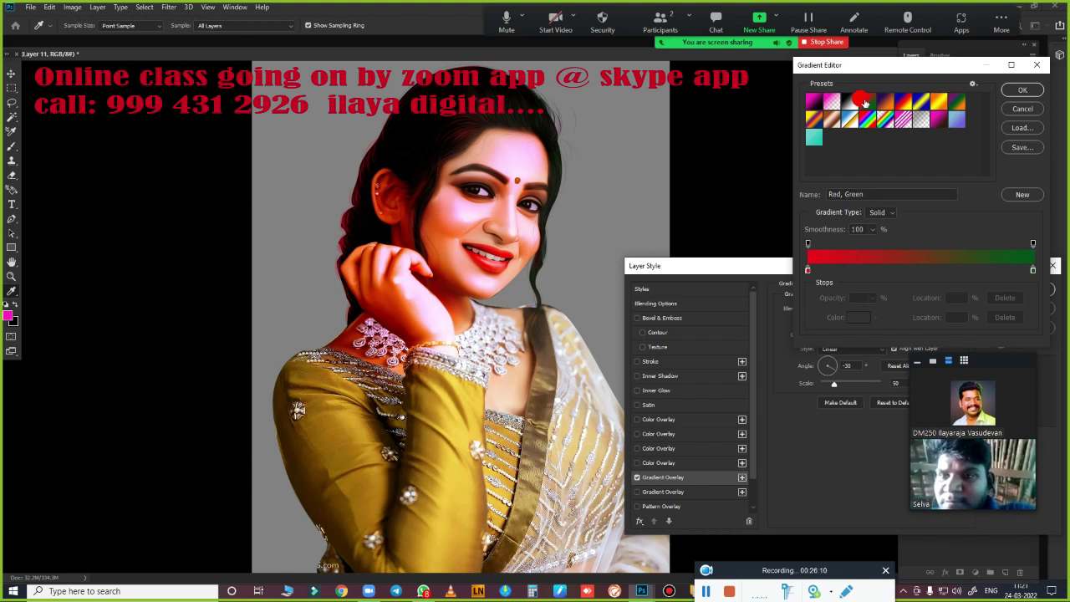
click(886, 101)
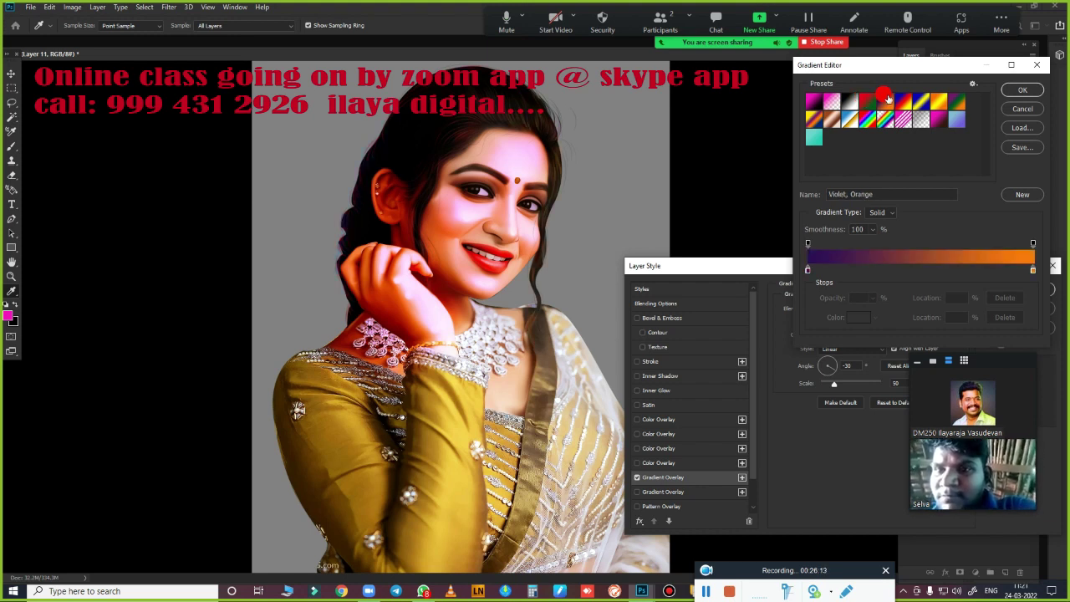
click(915, 104)
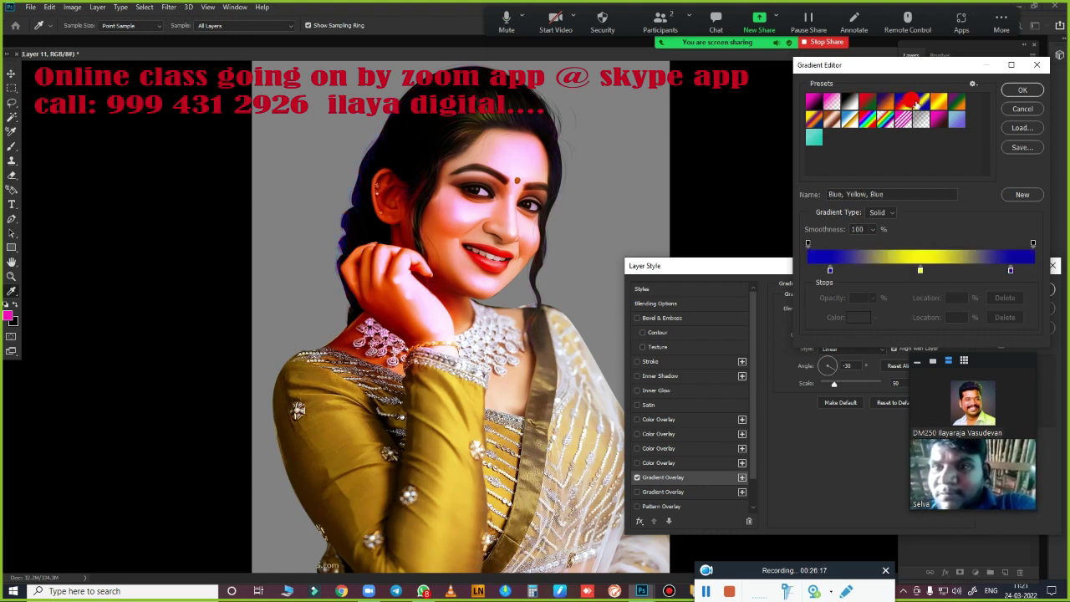
click(933, 101)
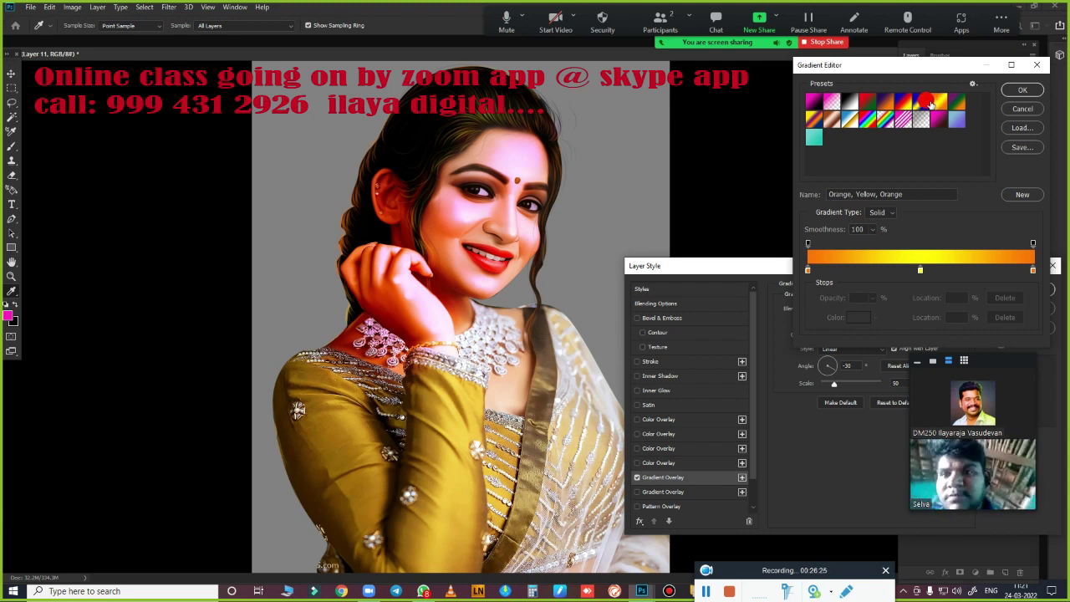
click(958, 102)
click(812, 119)
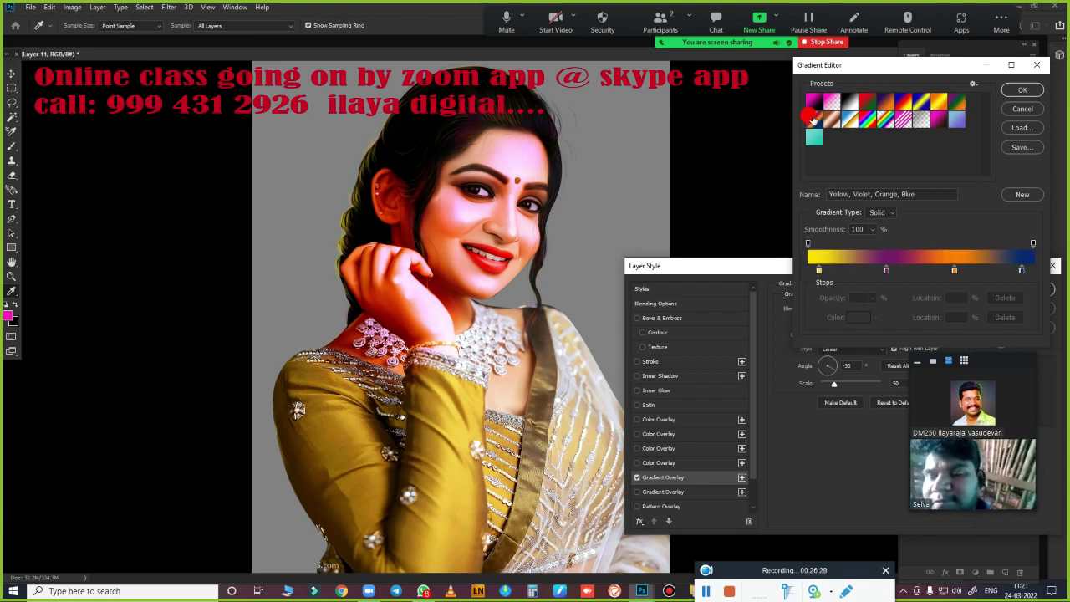
click(851, 120)
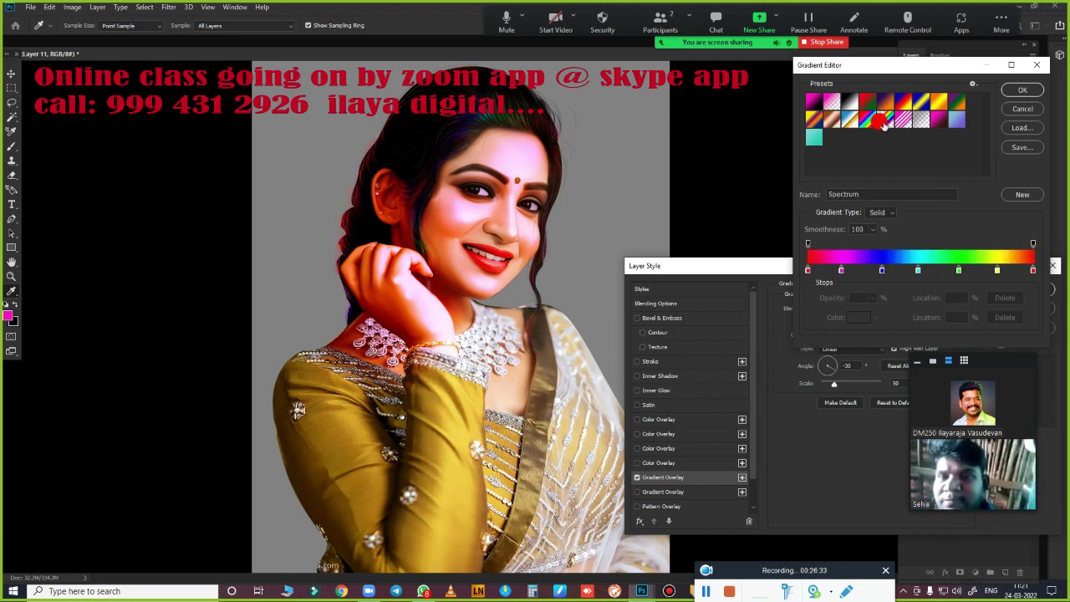
click(886, 120)
click(936, 121)
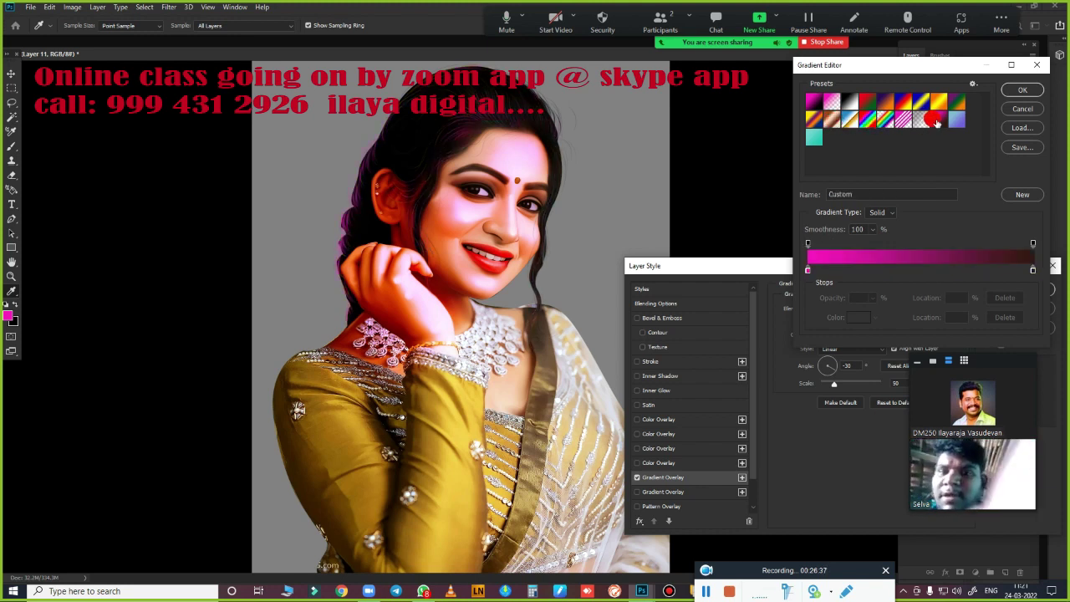
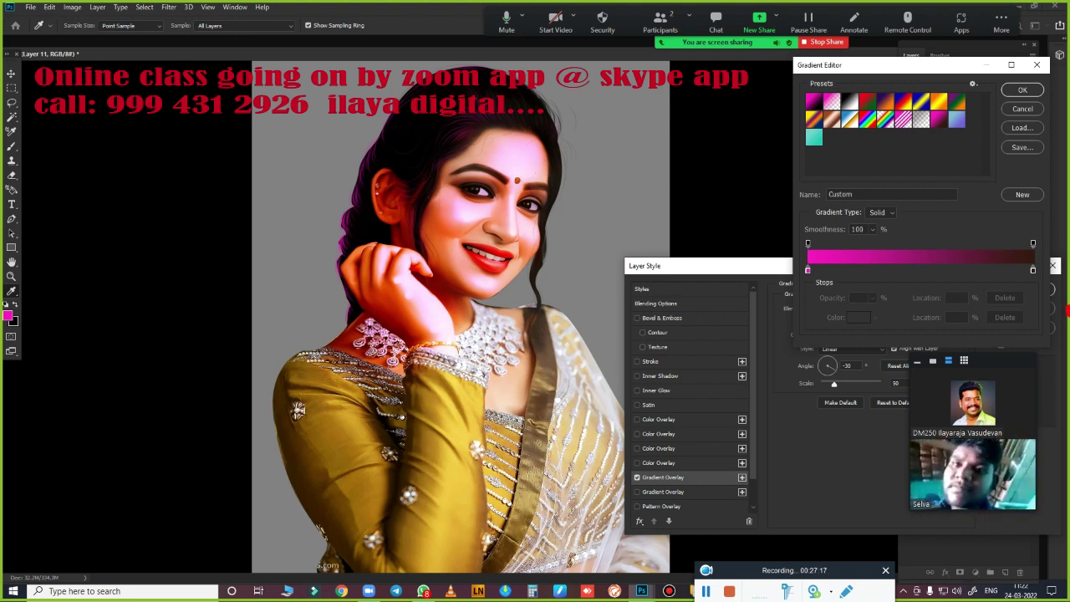
- In Layer 11's Gradient Overlay, change the gradient's right-end stop to bright yellow
click(1022, 90)
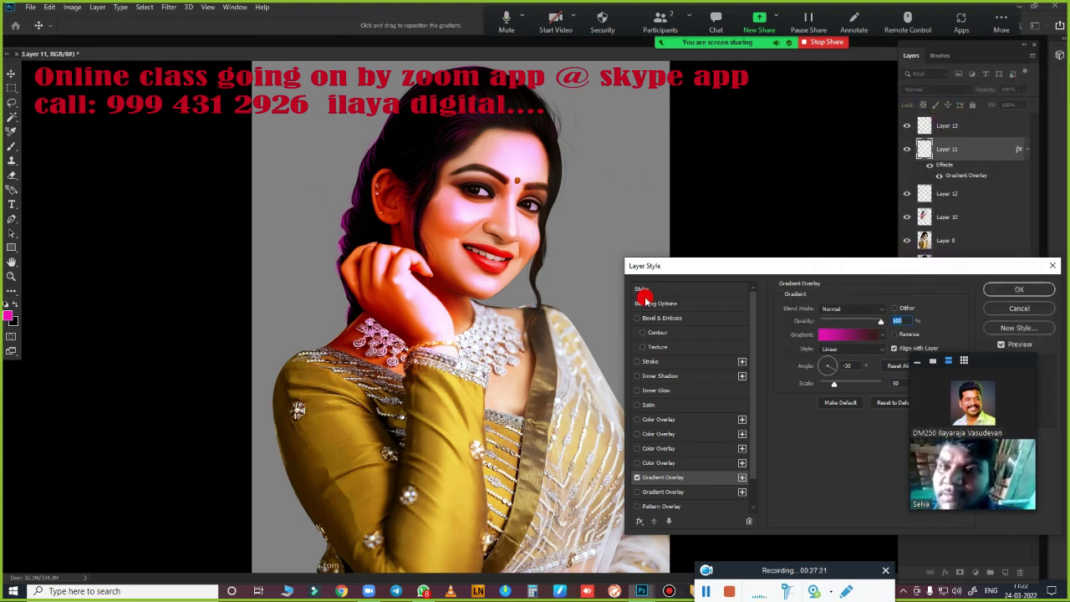
drag(745, 269, 709, 155)
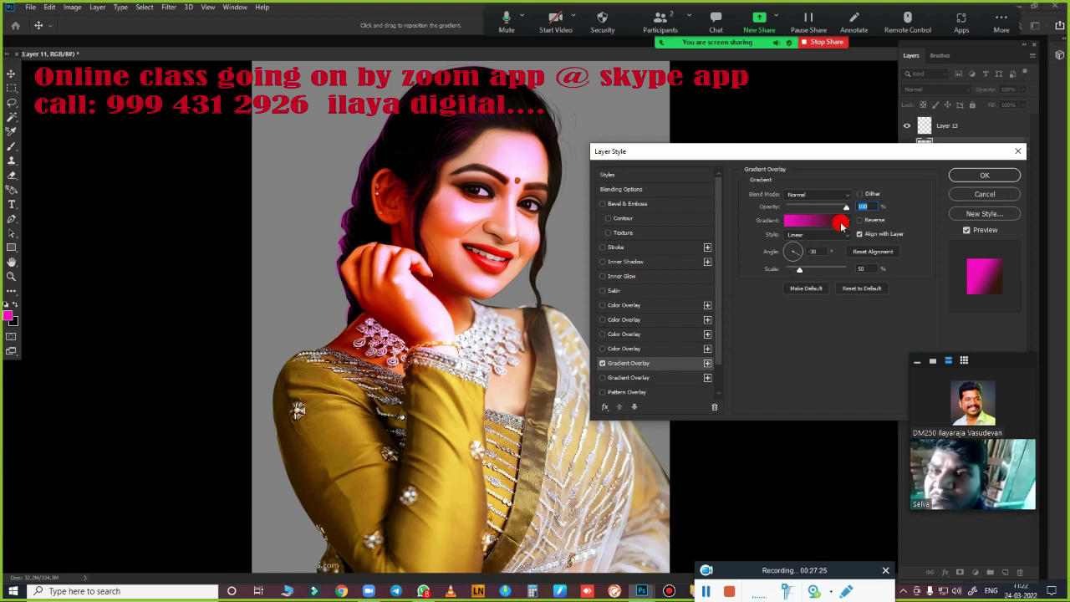
click(841, 224)
click(1034, 270)
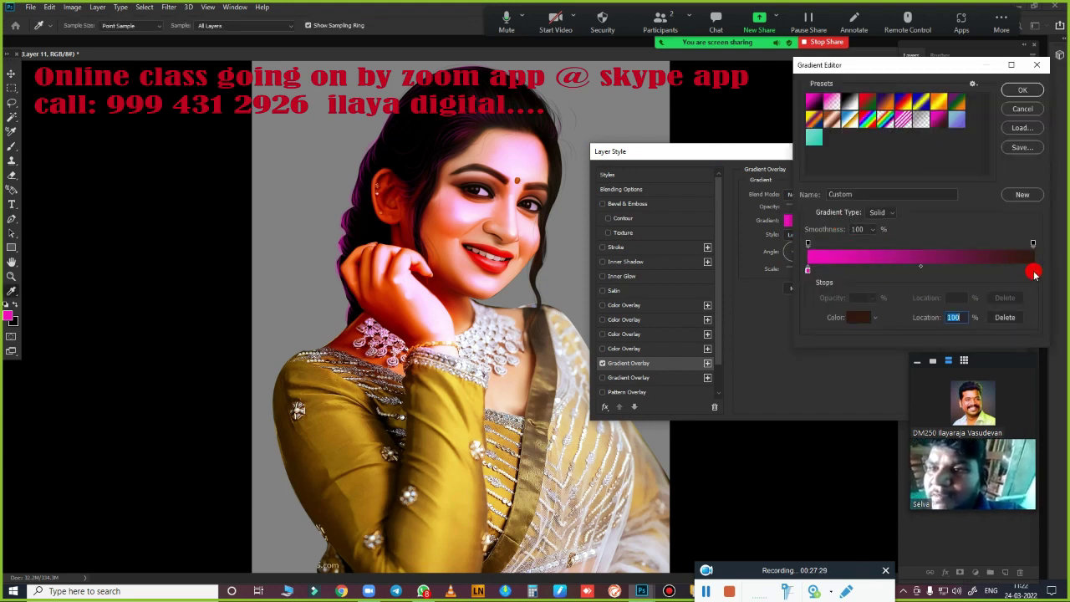
click(859, 319)
drag(854, 398, 854, 418)
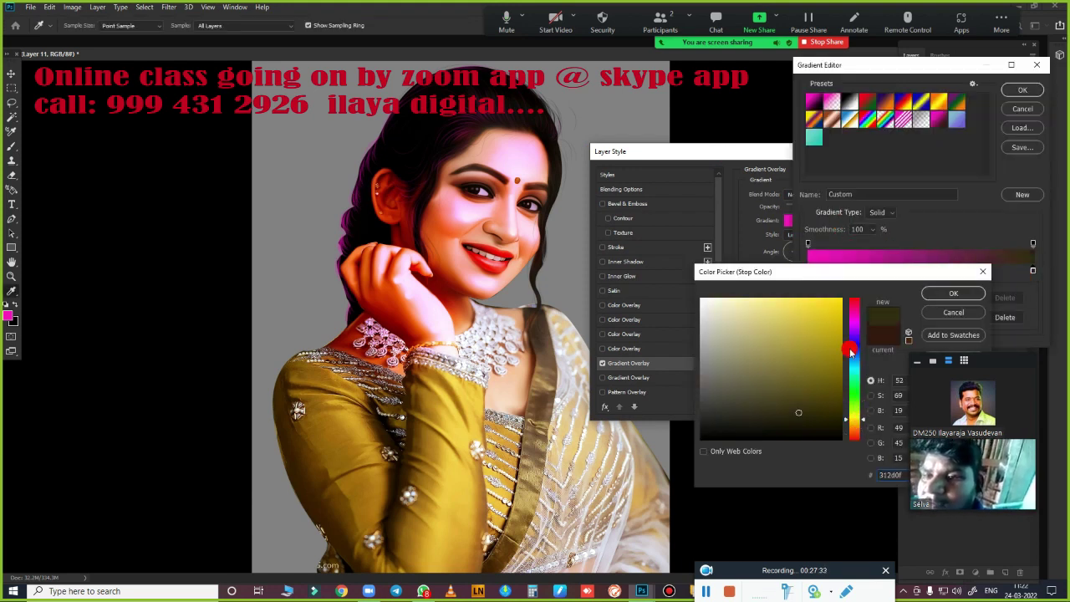
click(836, 300)
click(953, 292)
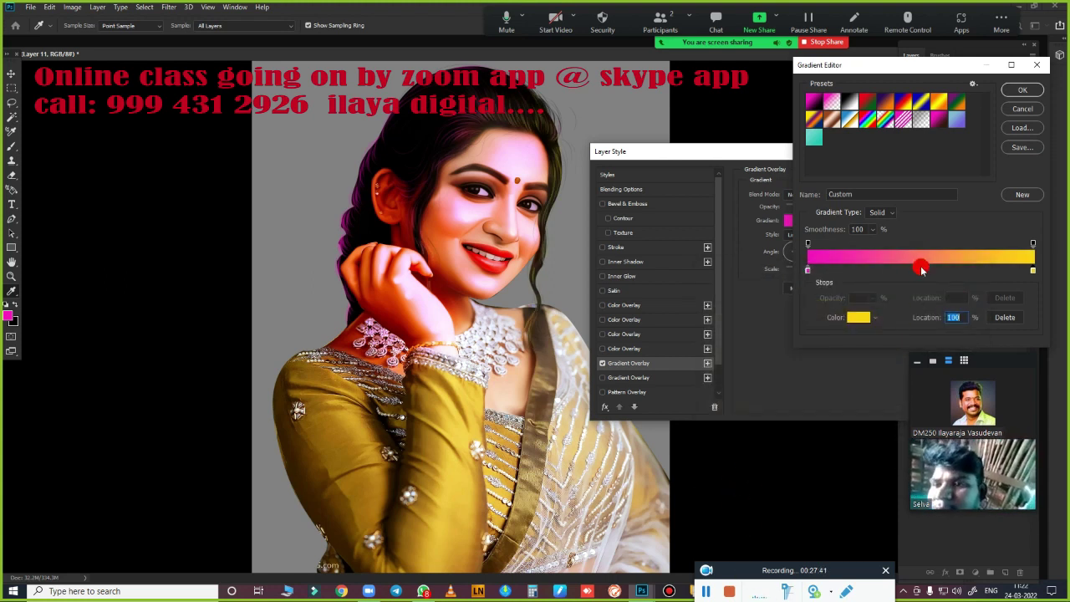
- Add another yellow stop and adjust the magenta-to-yellow midpoint, then confirm the gradient
mouse_move(921, 269)
mouse_down()
mouse_move(949, 268)
mouse_move(941, 283)
mouse_move(988, 264)
mouse_up()
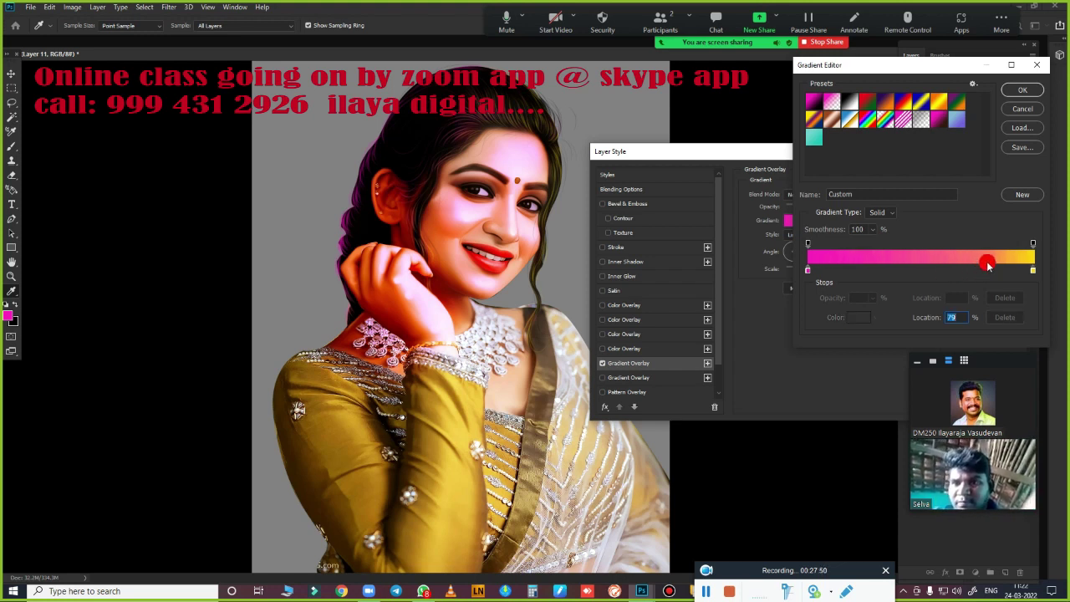
click(989, 271)
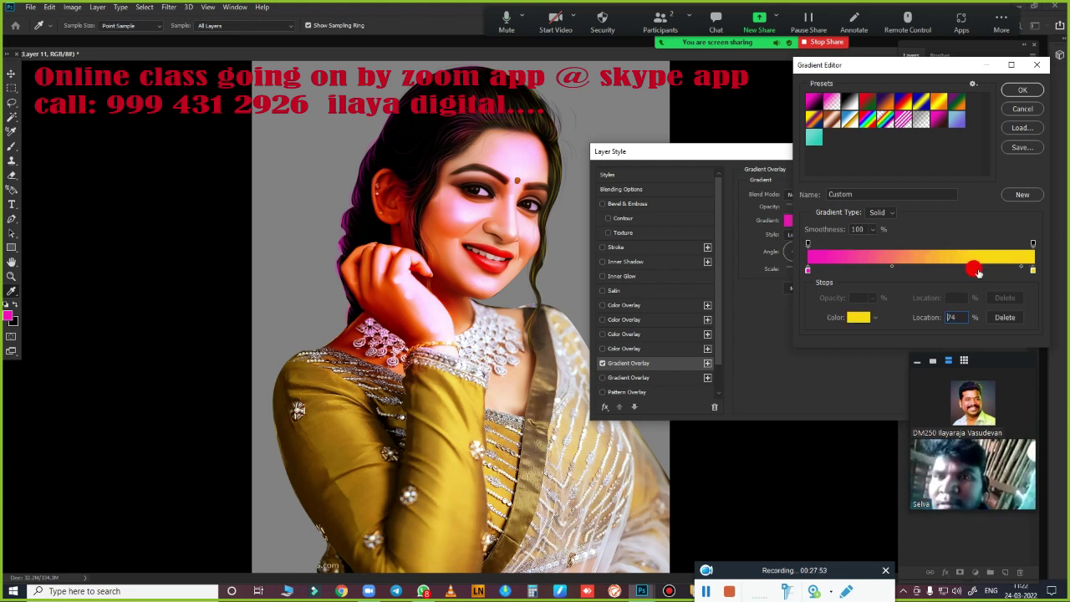
drag(899, 266, 925, 267)
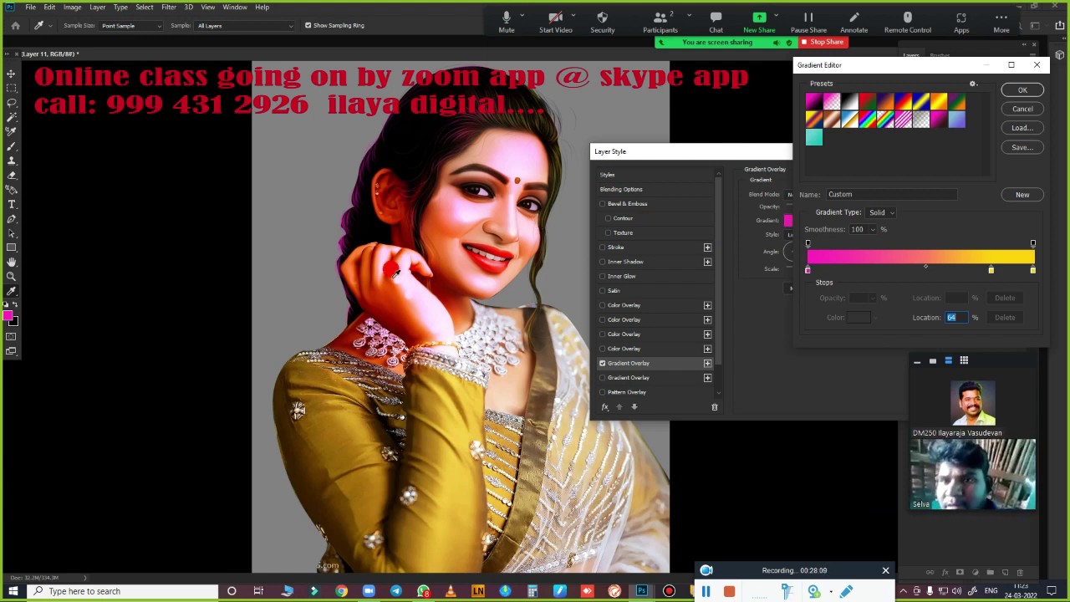
click(1018, 95)
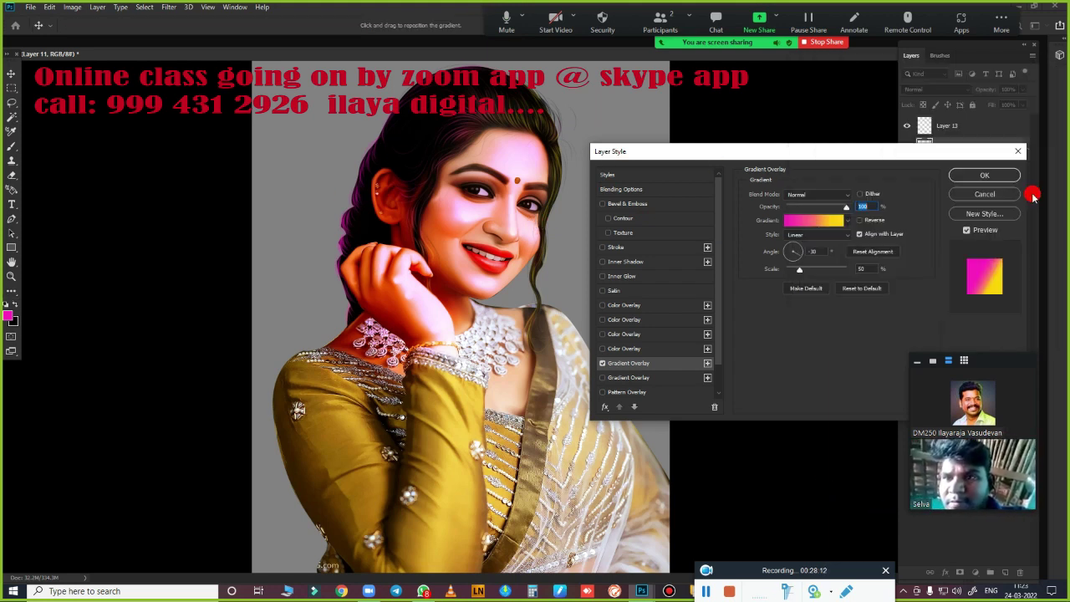
- Apply the gradient overlay and merge it with a new empty layer into Layer 14
click(989, 173)
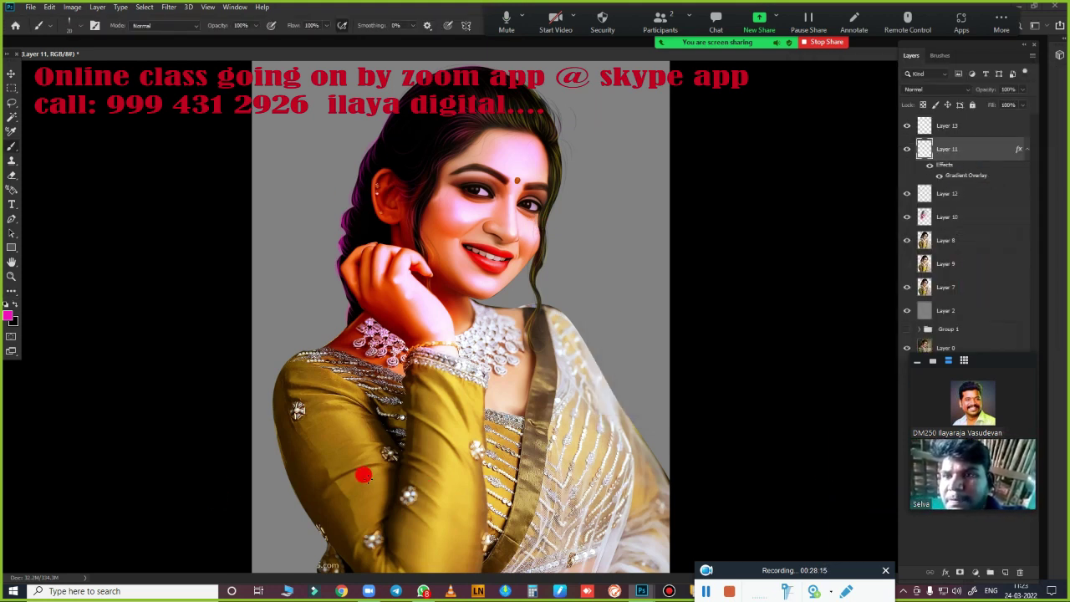
click(1005, 572)
key(ctrl+e)
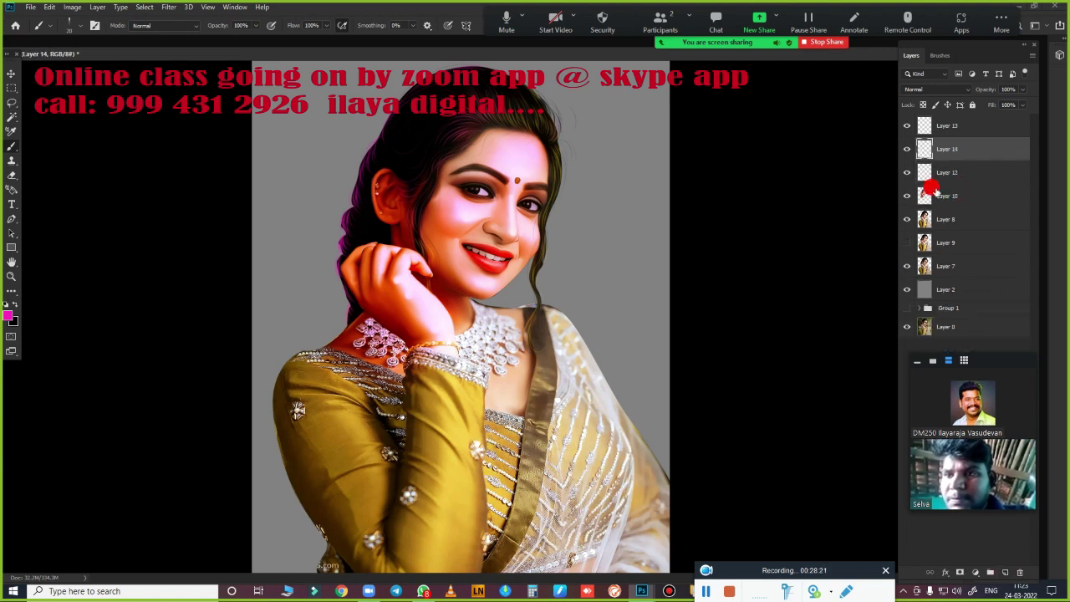
- Shift Layer 14's hue with Hue/Saturation so the hair tint turns greenish
key(ctrl+u)
mouse_move(802, 278)
mouse_down()
mouse_move(749, 299)
mouse_move(787, 282)
mouse_up()
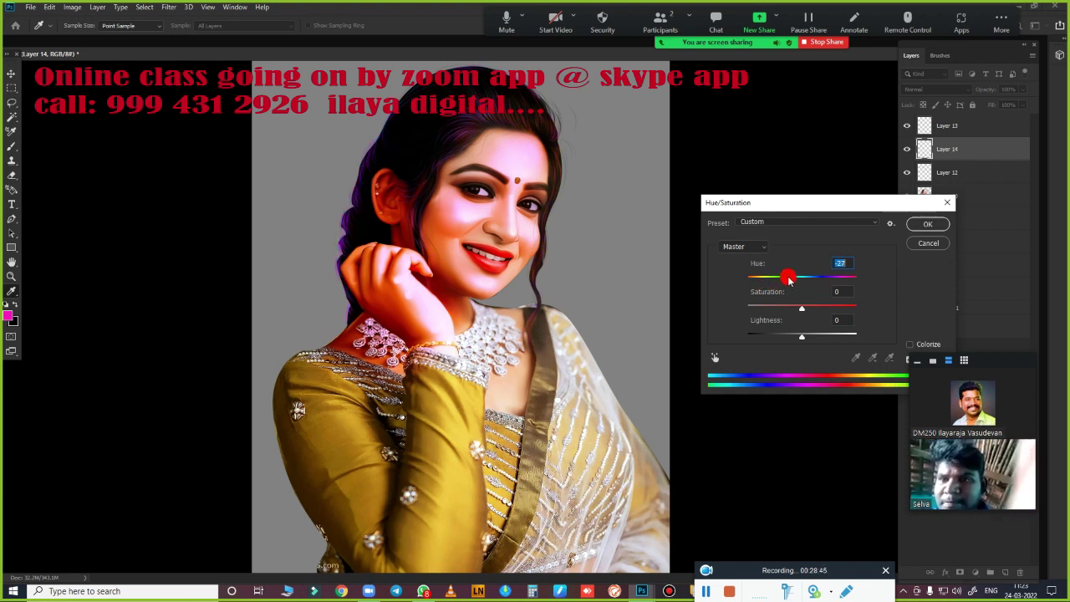
mouse_move(788, 279)
mouse_down()
mouse_move(851, 285)
mouse_move(807, 309)
mouse_up()
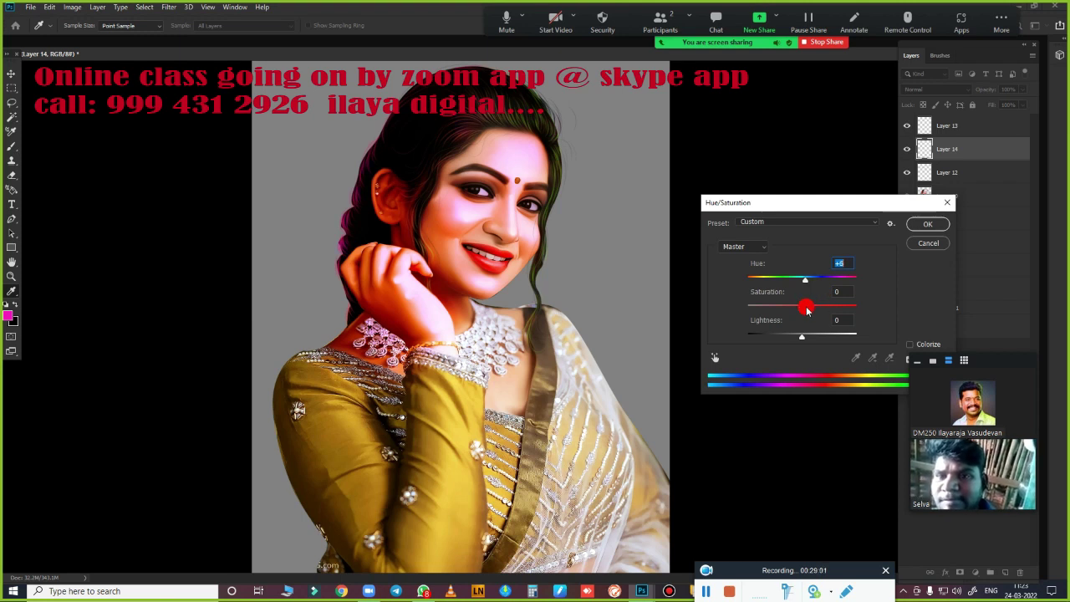
click(927, 224)
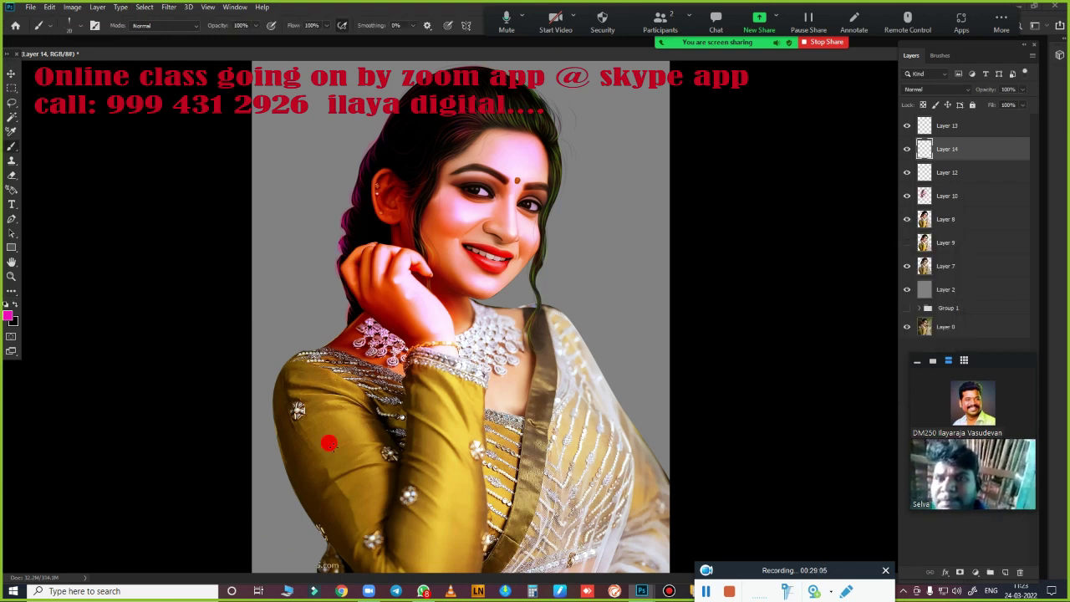
- Zoom in, select Layer 12 and set the foreground colour to white
scroll(423, 266, up, 3)
scroll(447, 215, up, 5)
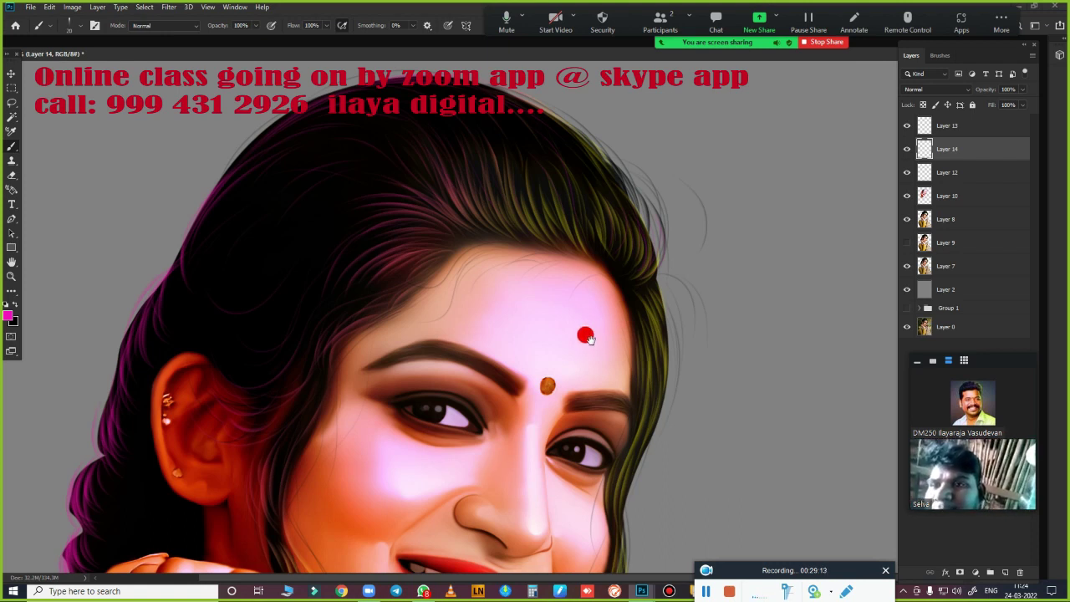
click(955, 172)
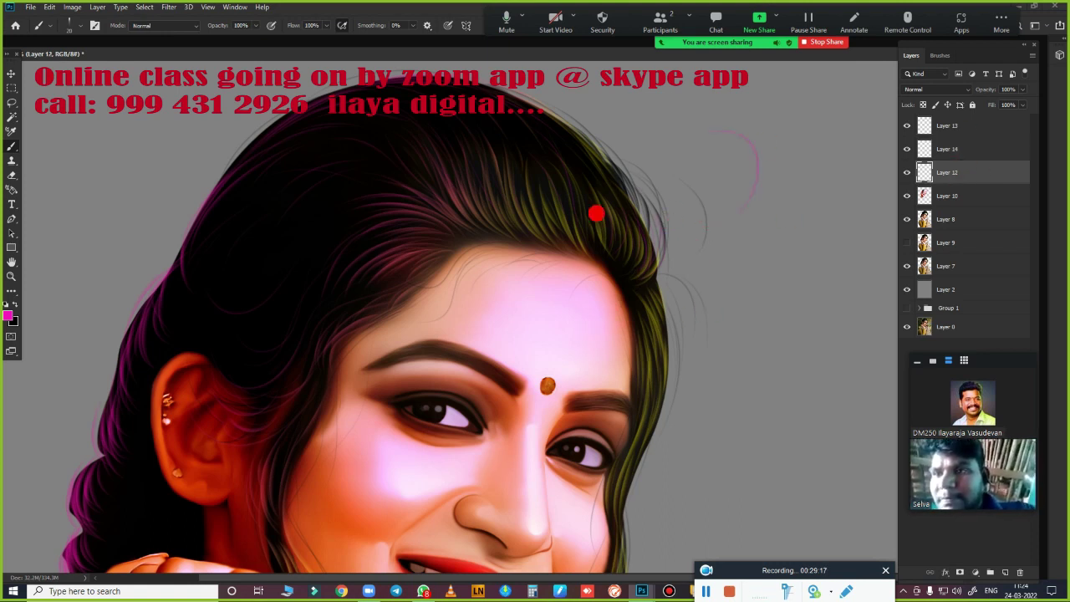
click(7, 314)
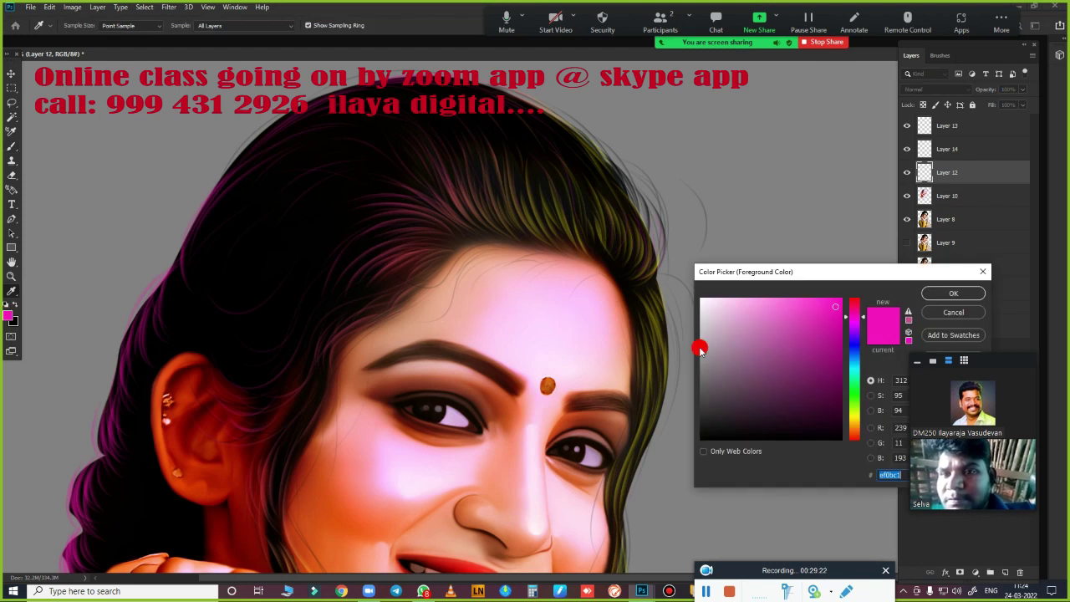
click(705, 297)
click(953, 292)
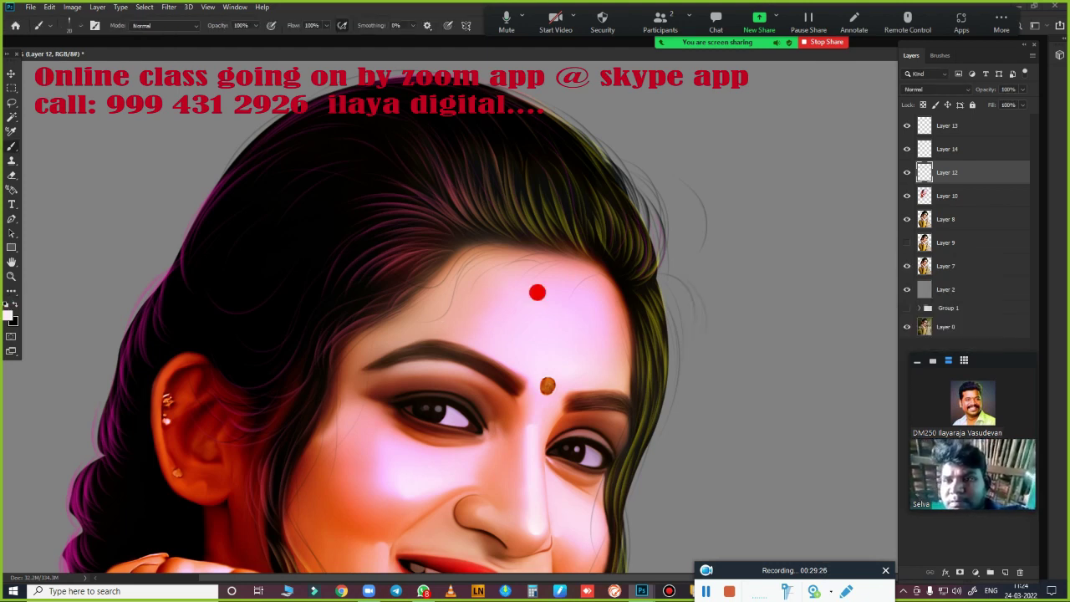
- Paint thin white hair strands with the Brush tool, then fit the portrait on screen
key(b)
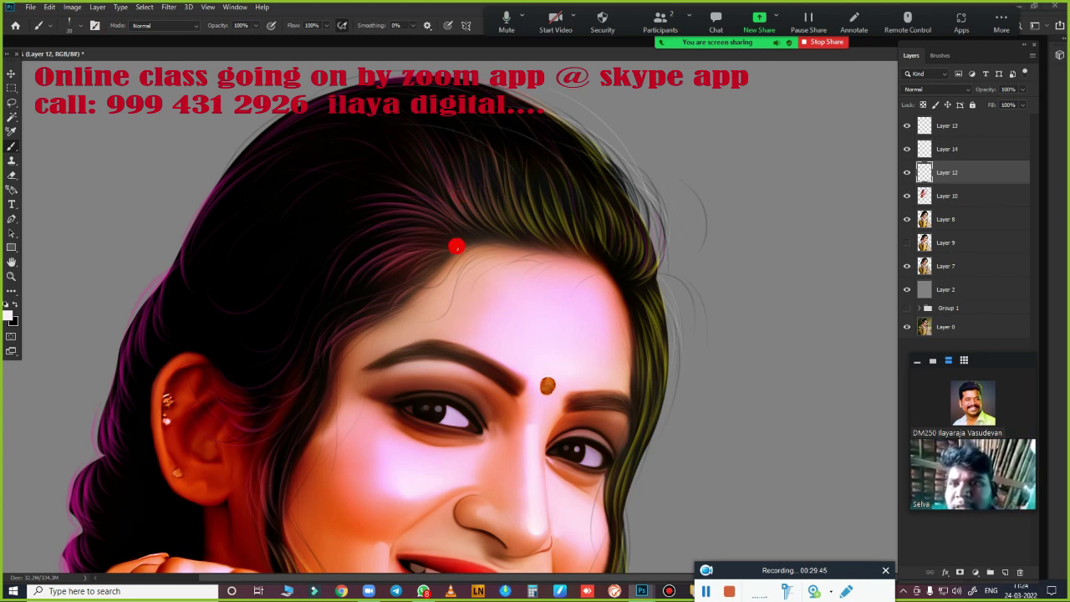
scroll(258, 292, down, 5)
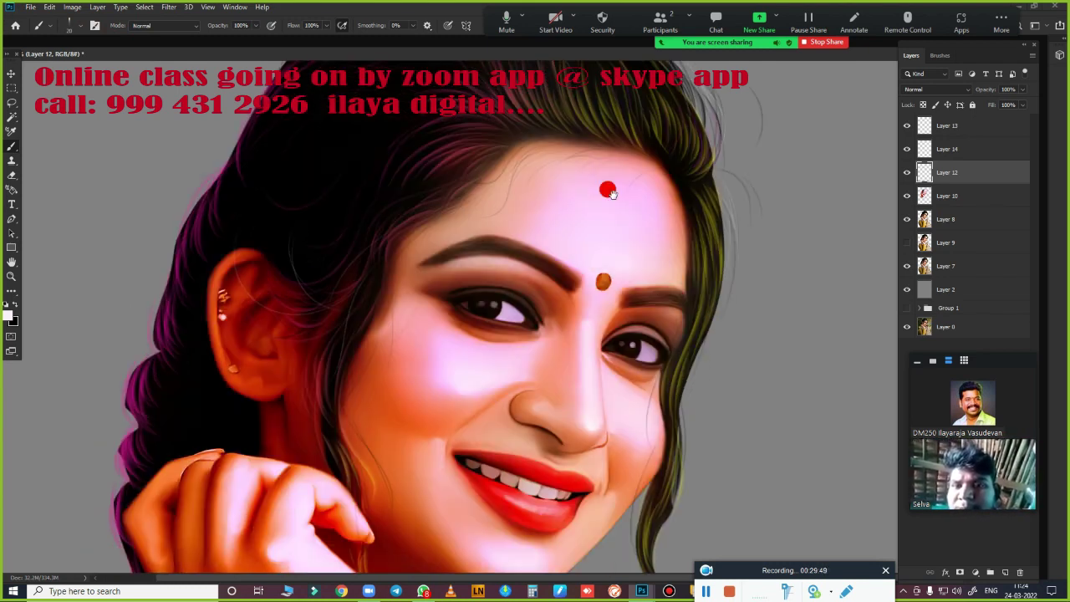
scroll(300, 353, up, 5)
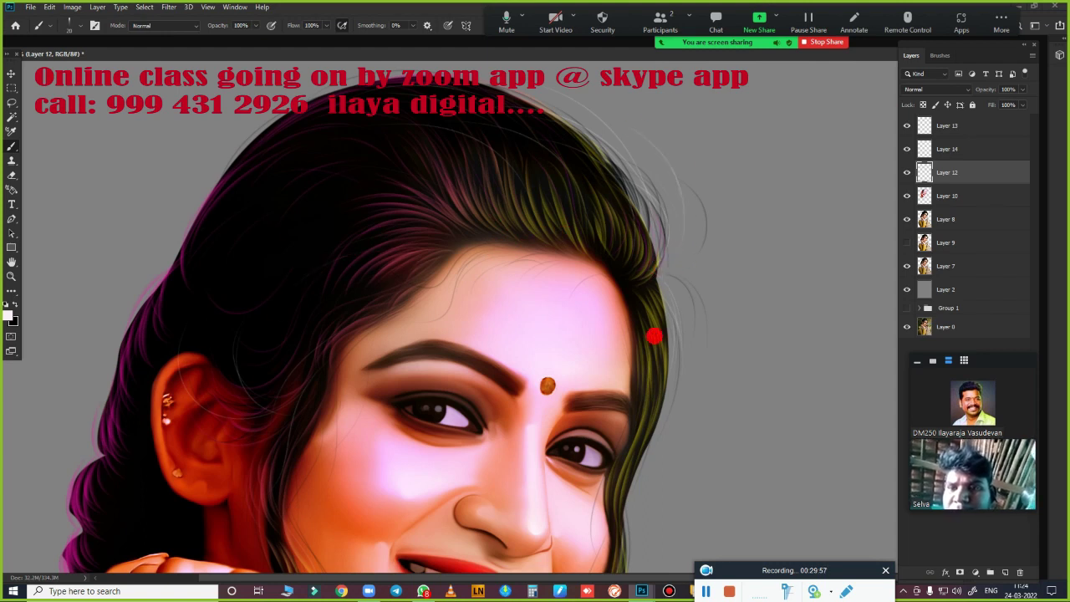
key(ctrl+0)
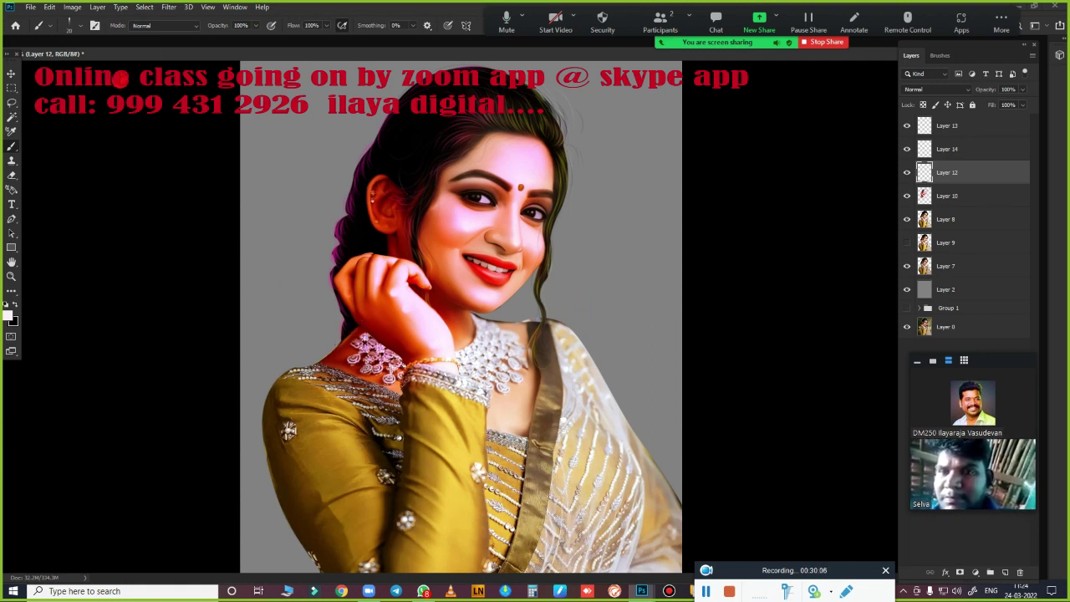
- Set up a soft round brush with Transfer enabled, tighter spacing and higher hardness
right_click(369, 254)
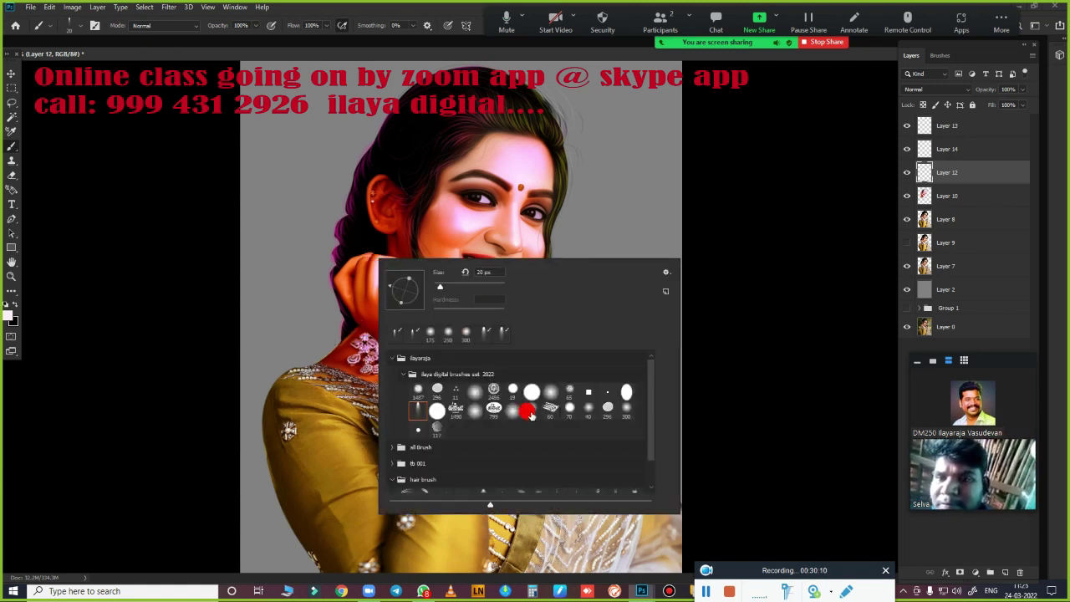
click(511, 412)
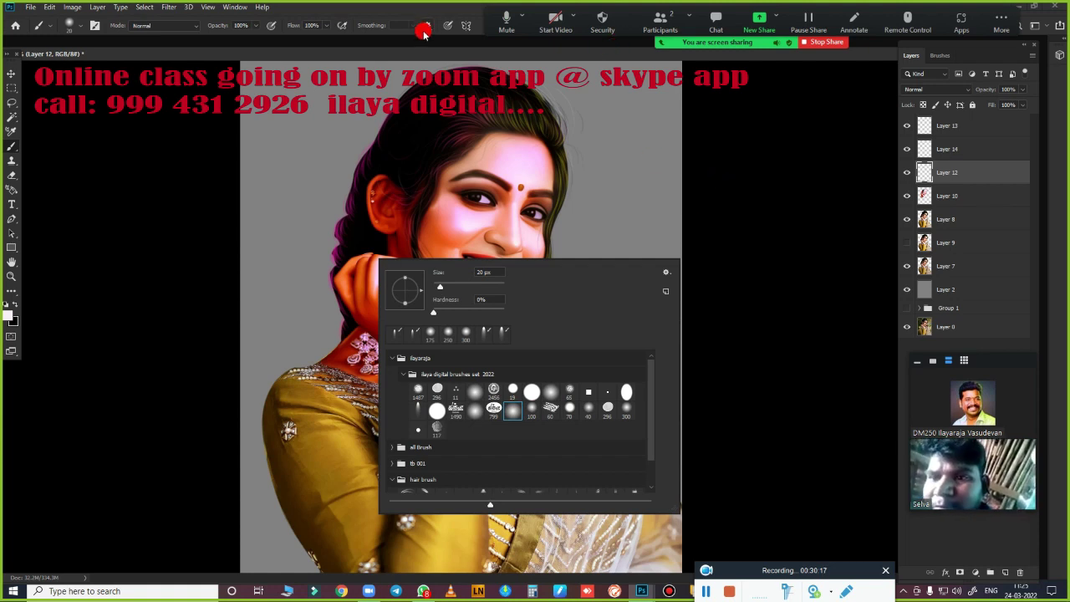
key(F5)
click(760, 288)
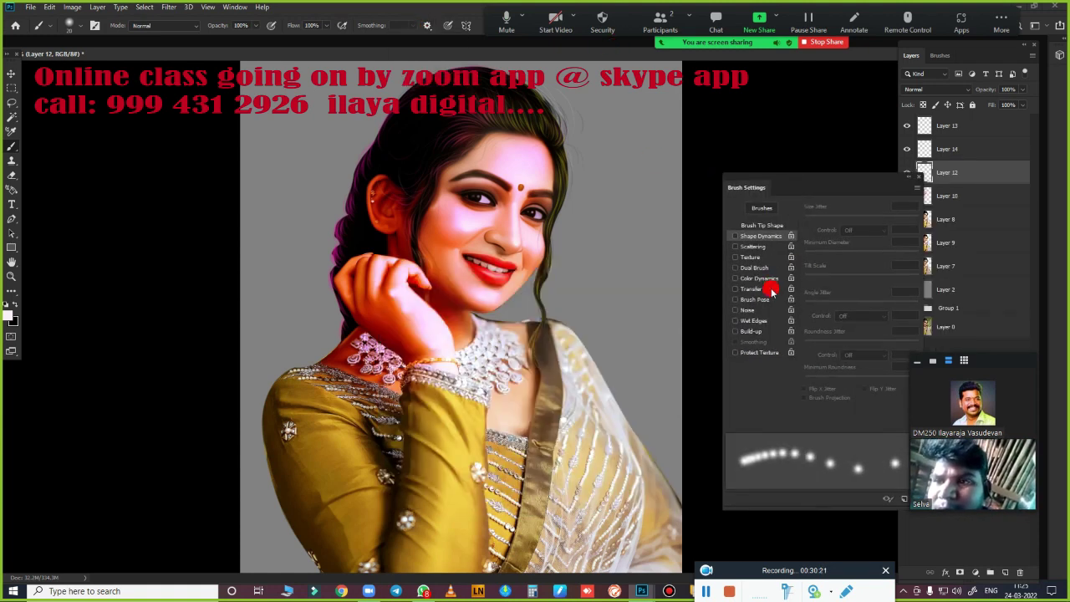
click(761, 224)
click(814, 409)
drag(813, 409, 881, 379)
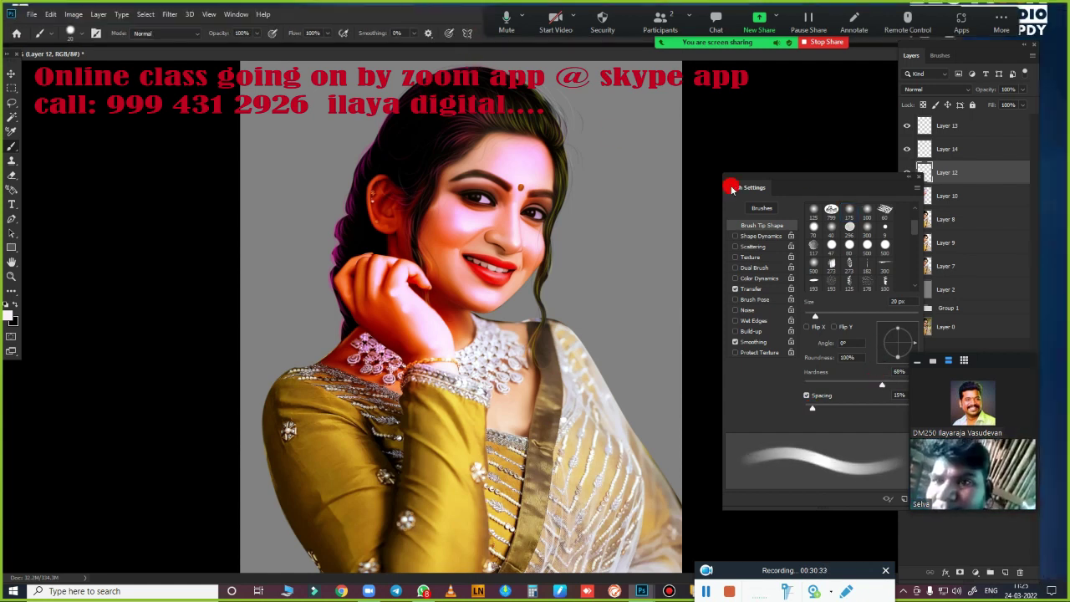
click(917, 177)
- Add new Layer 15 above Layer 13, delete Layer 13, and zoom onto the chin and lips
click(970, 125)
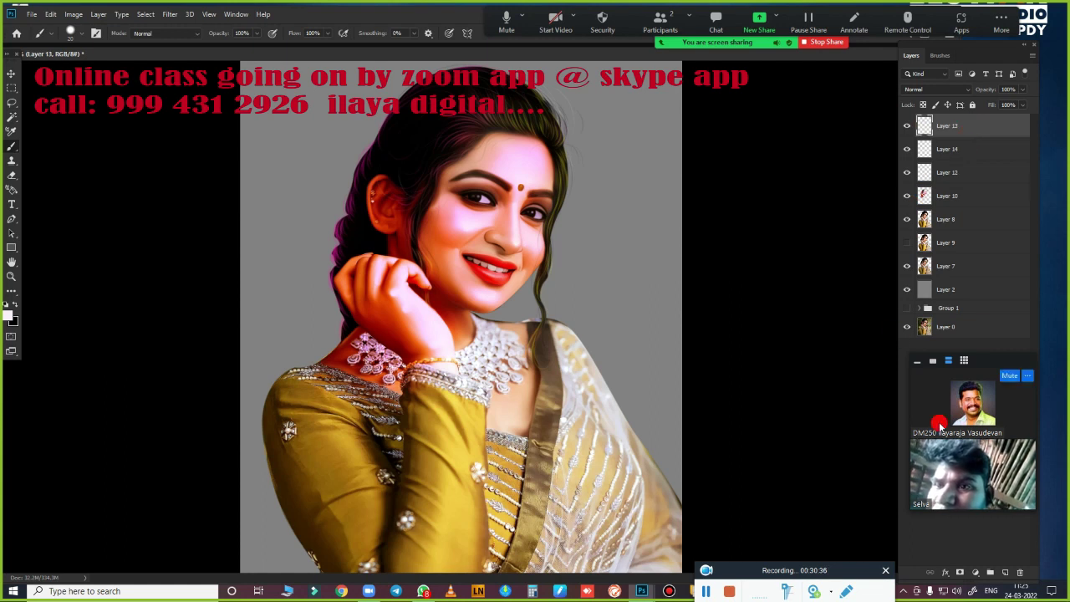
click(1005, 572)
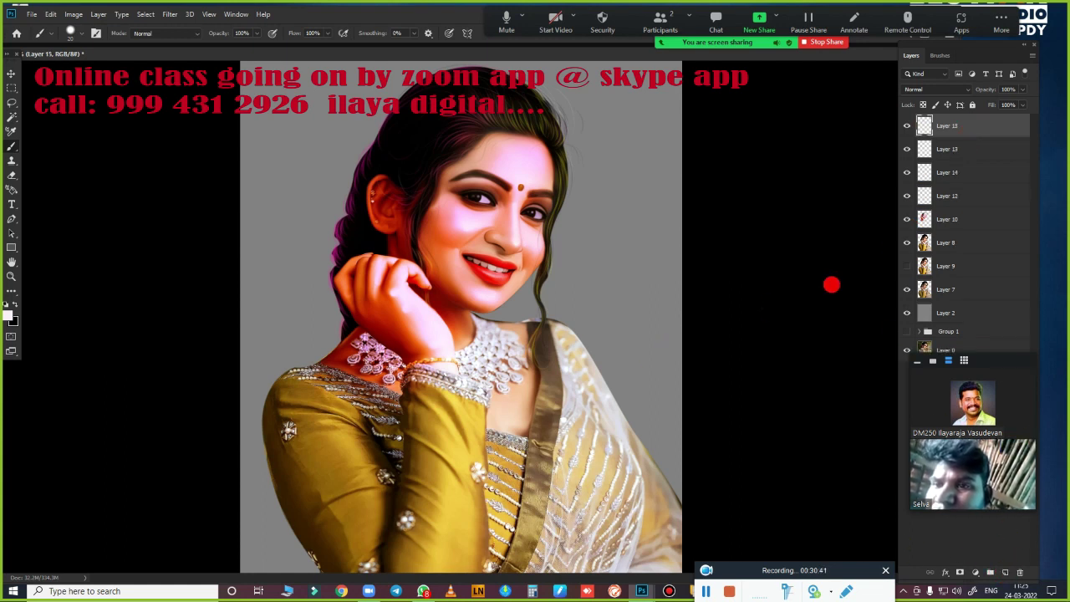
shift+click(956, 219)
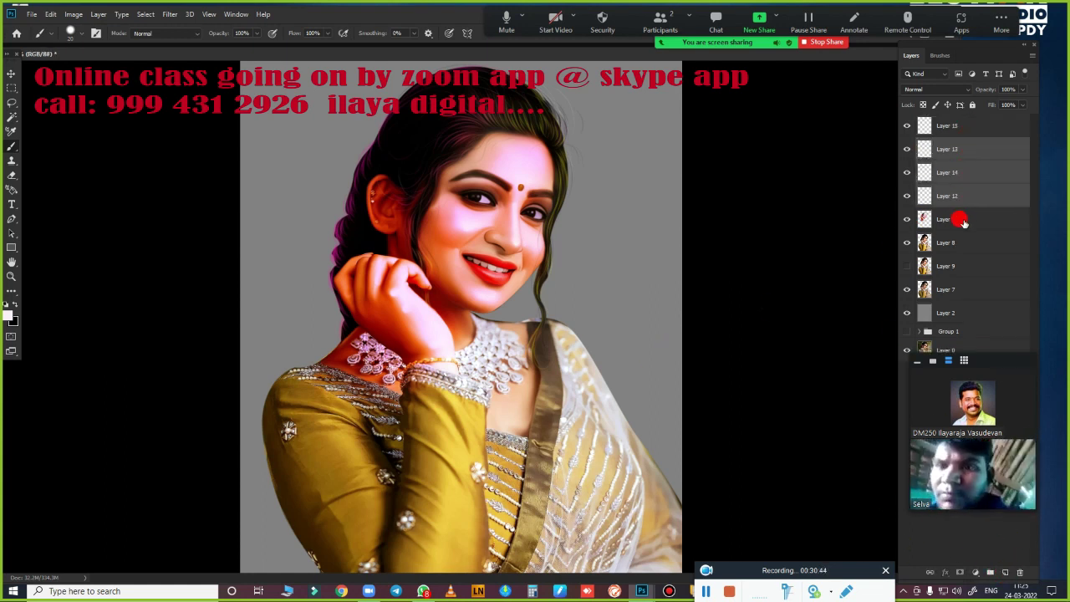
click(963, 133)
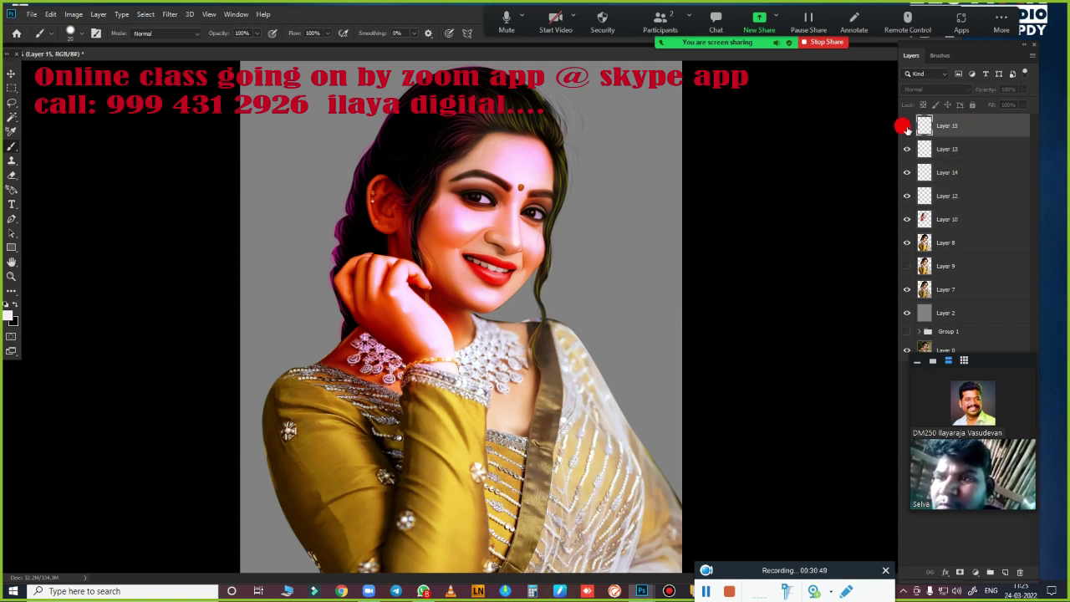
click(953, 149)
key(Delete)
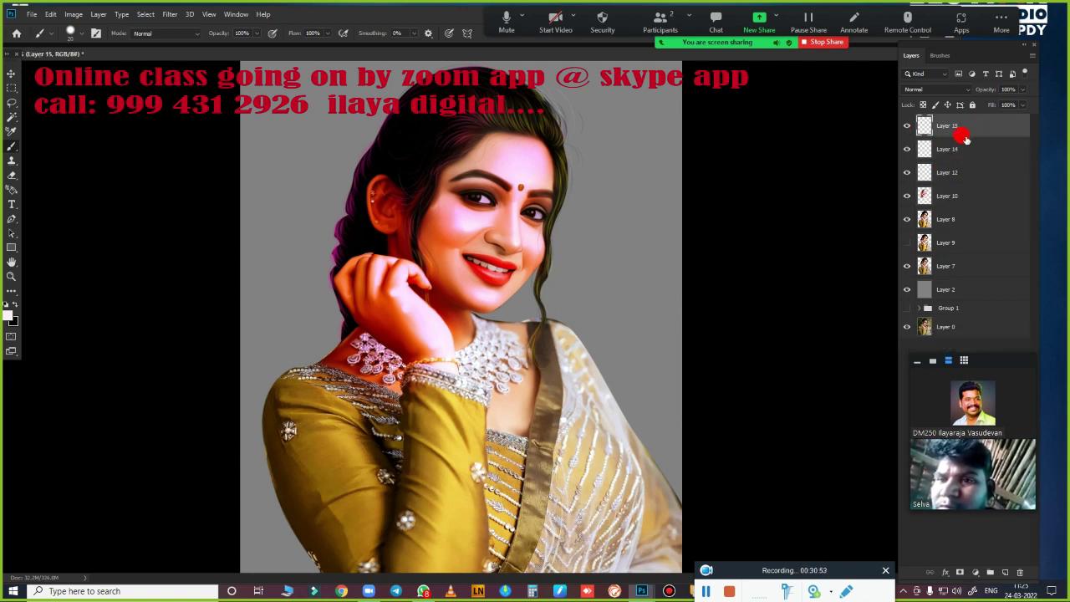
click(482, 291)
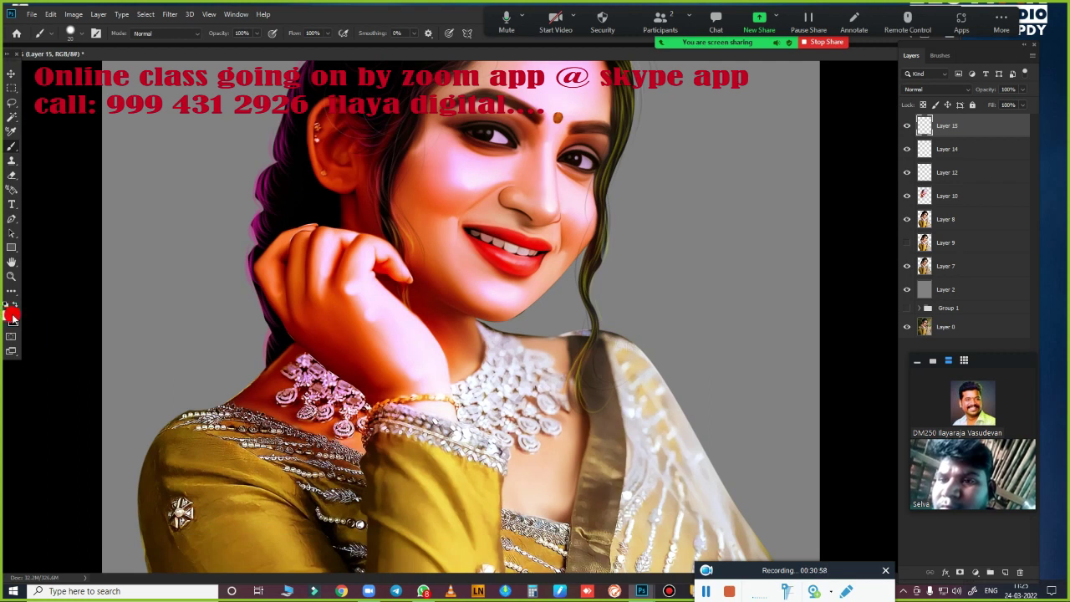
- Confirm white as the painting colour, zoom onto the lips, and check the brush options
click(11, 316)
click(956, 299)
click(577, 239)
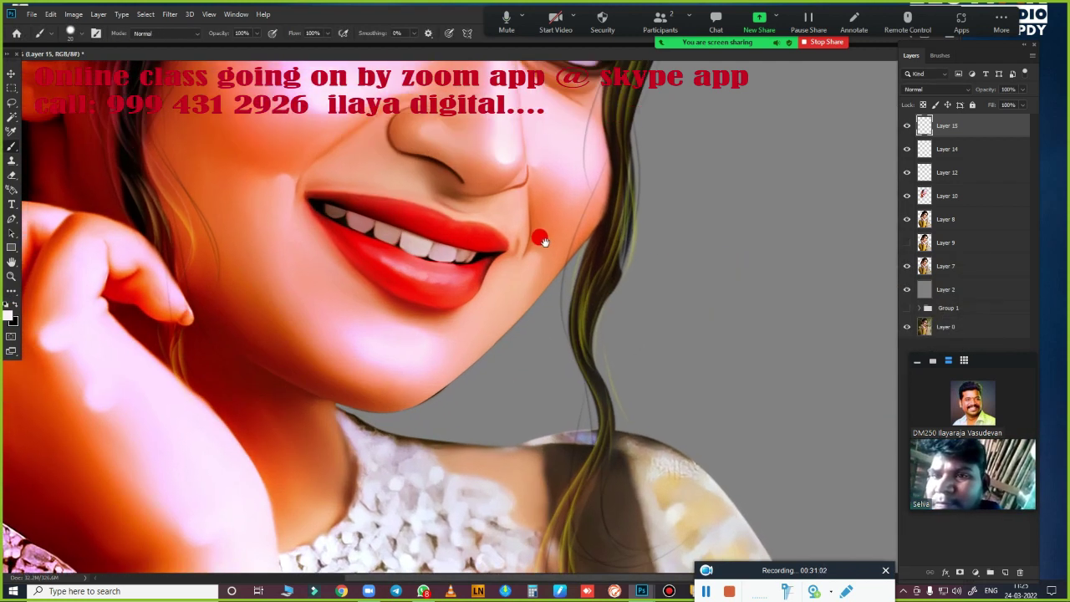
scroll(585, 292, down, 3)
scroll(674, 371, up, 2)
scroll(674, 371, up, 1)
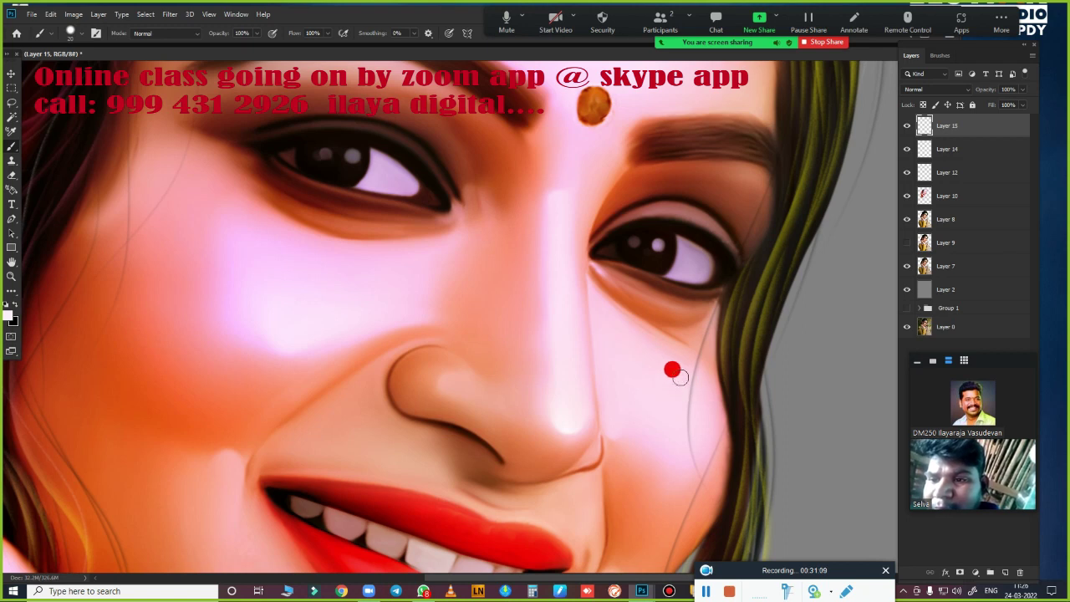
right_click(660, 333)
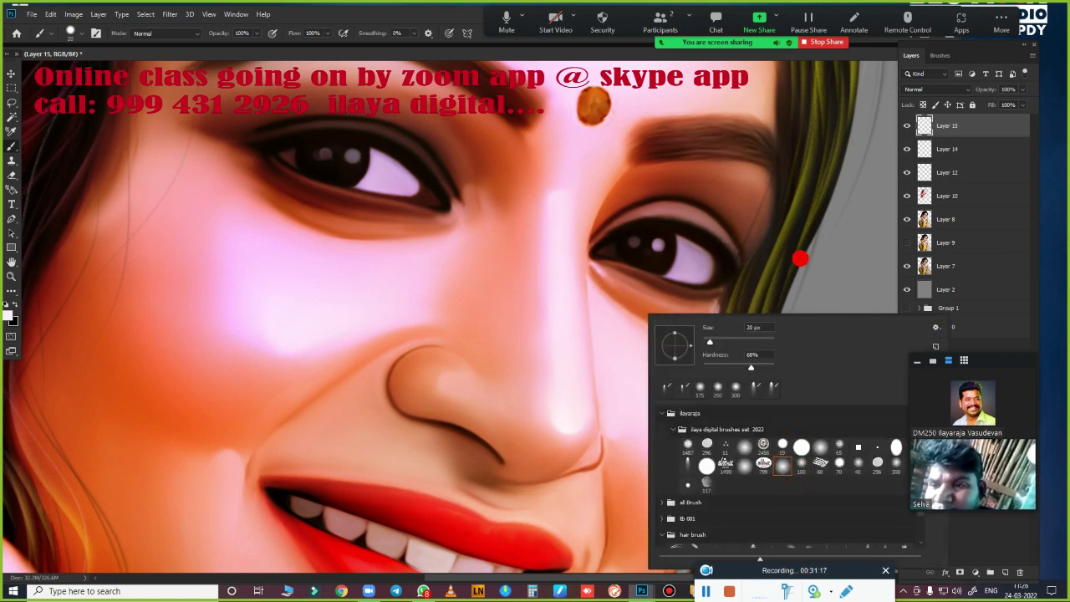
click(460, 25)
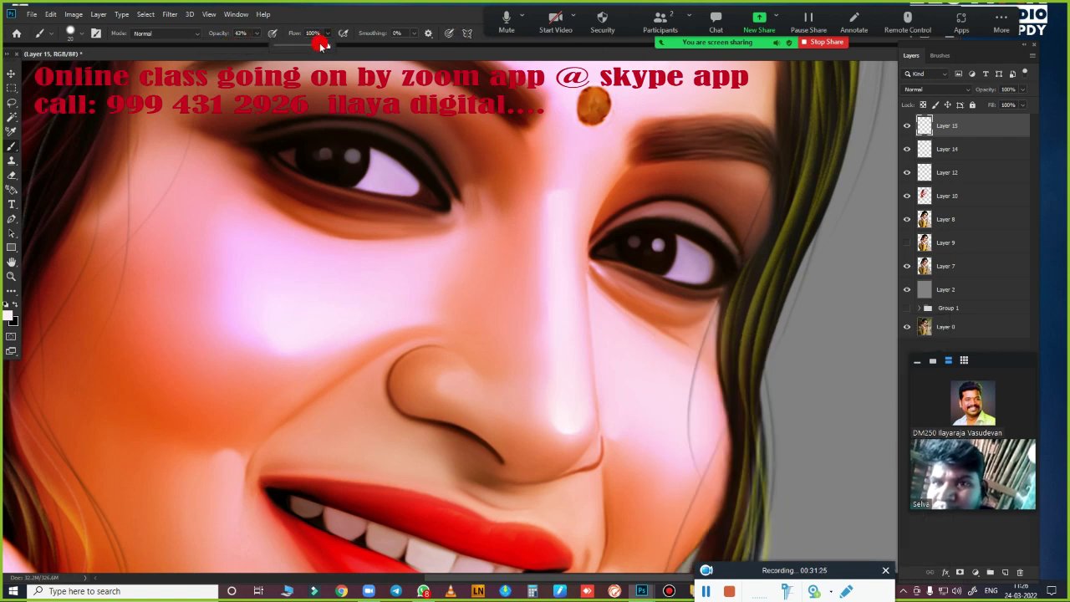
- Set brush flow to 47%, enlarge the brush, and dab a white highlight on the nose tip
key(shift+4)
key(shift+7)
drag(540, 418, 524, 372)
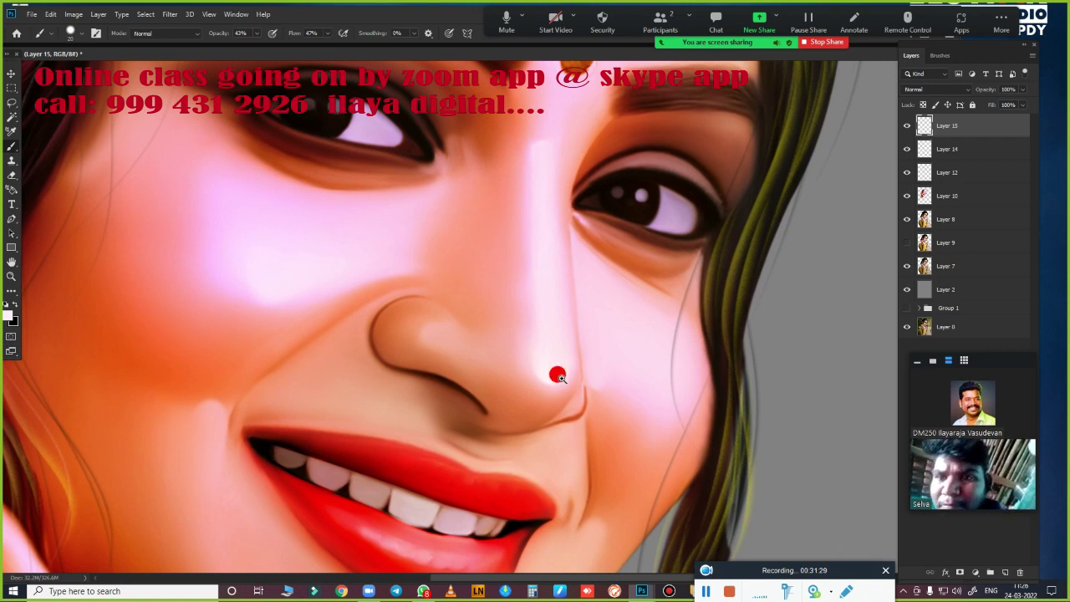
scroll(556, 373, up, 2)
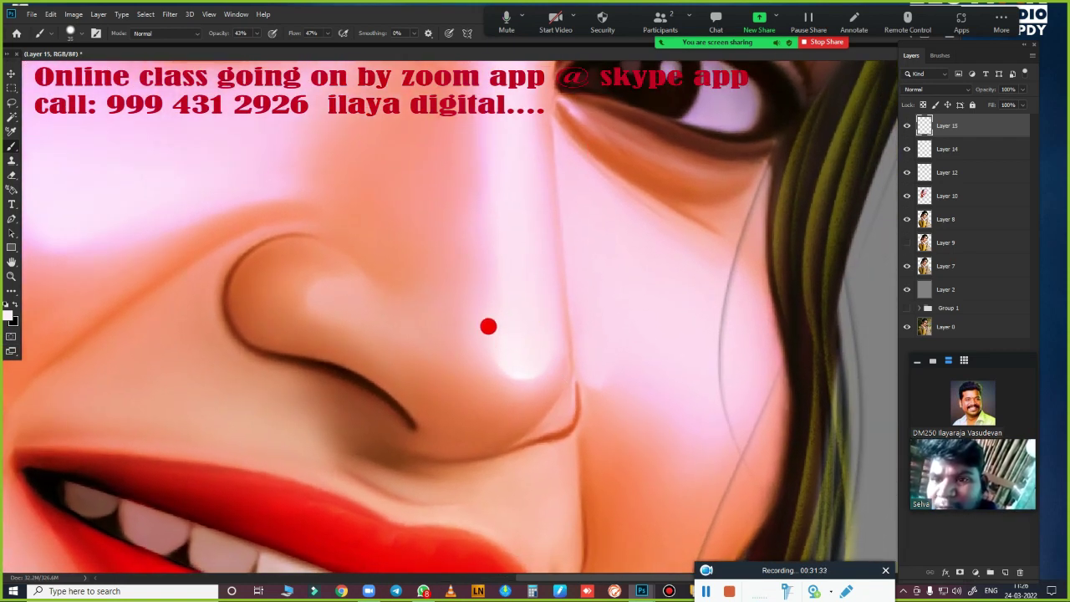
scroll(530, 357, down, 2)
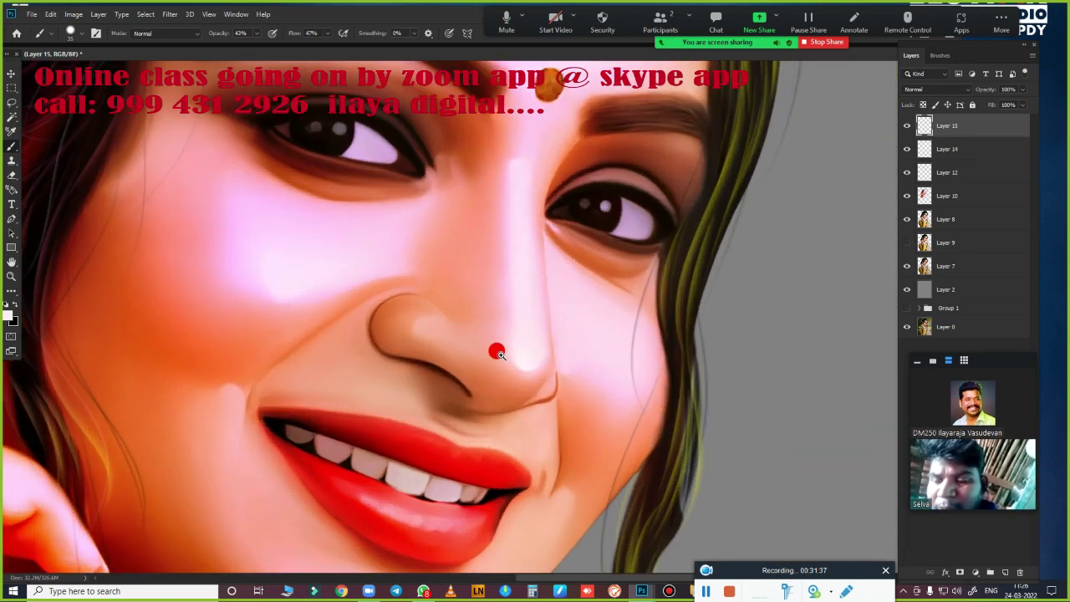
scroll(494, 351, up, 2)
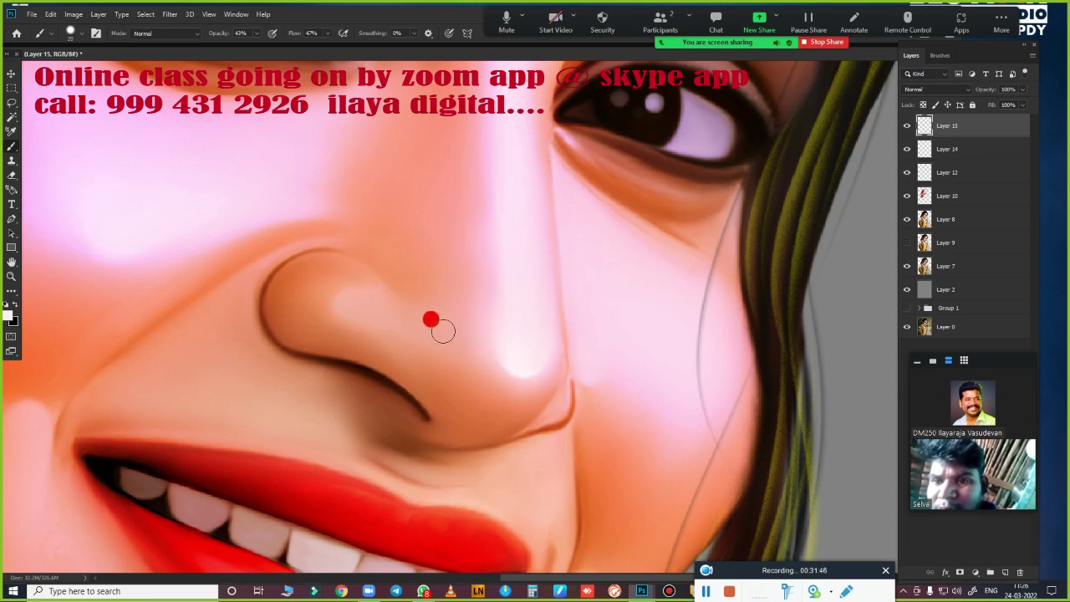
key(bracketright)
key(bracketright)
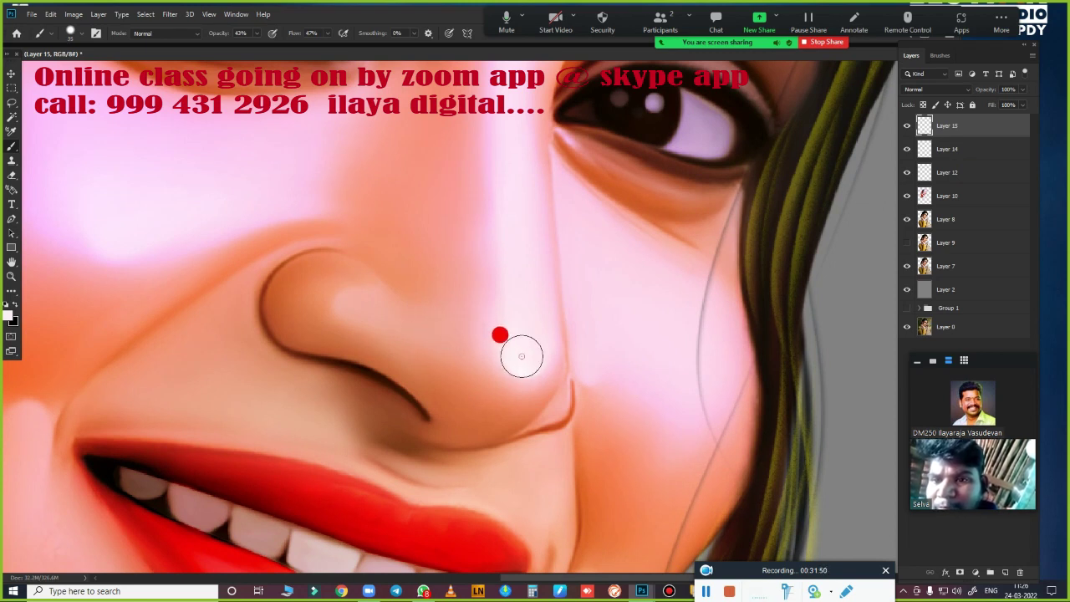
click(521, 356)
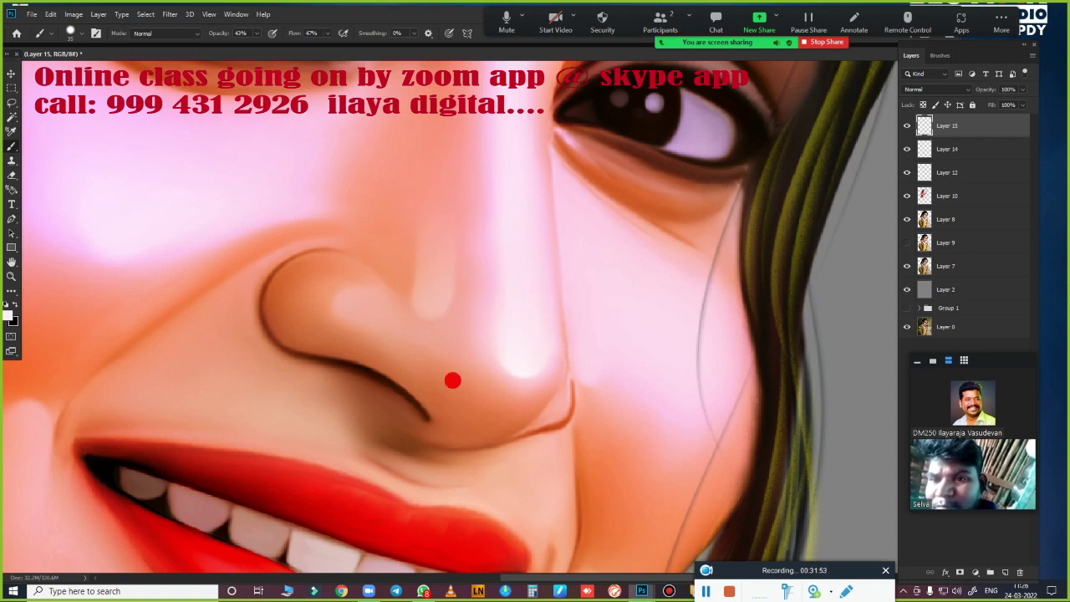
- Paint soft white highlights along the lower lip and the lip corner
scroll(518, 318, up, 5)
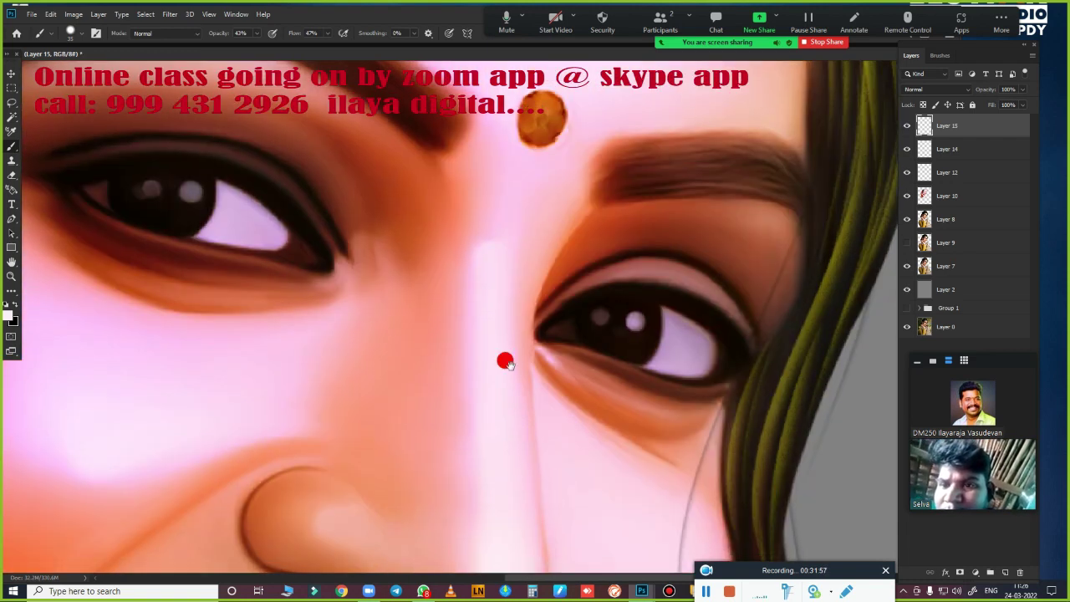
scroll(468, 311, right, 4)
scroll(443, 359, down, 5)
scroll(401, 317, left, 4)
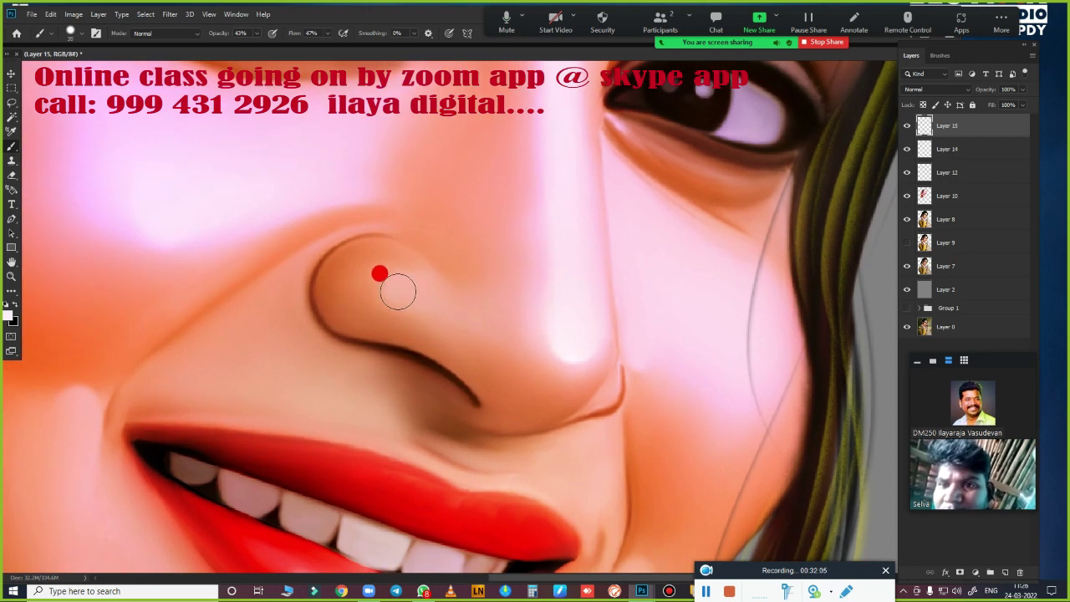
scroll(602, 454, down, 3)
scroll(616, 298, right, 2)
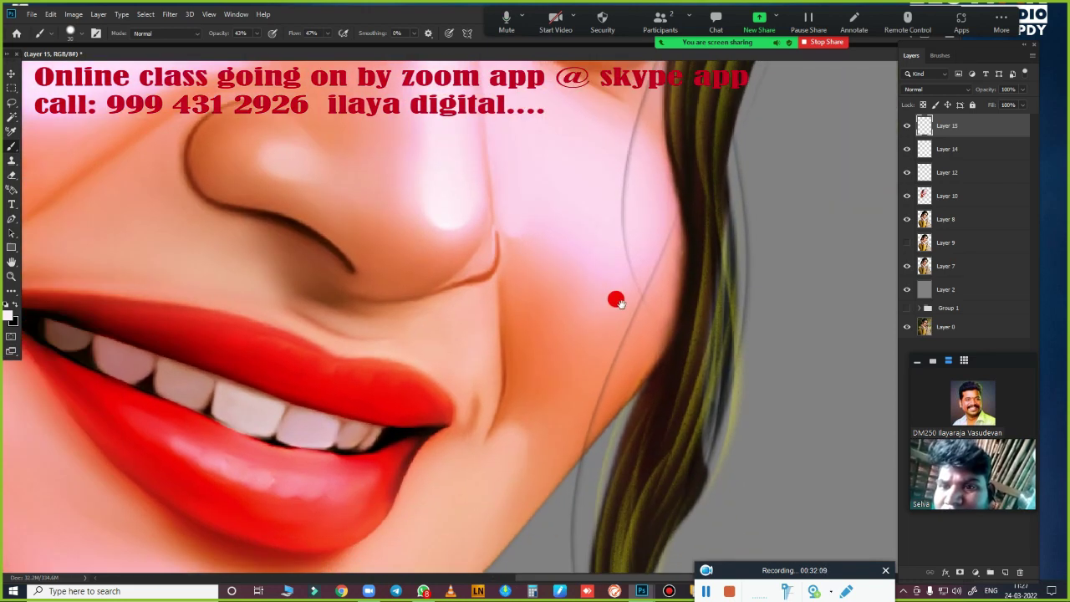
scroll(622, 296, left, 1)
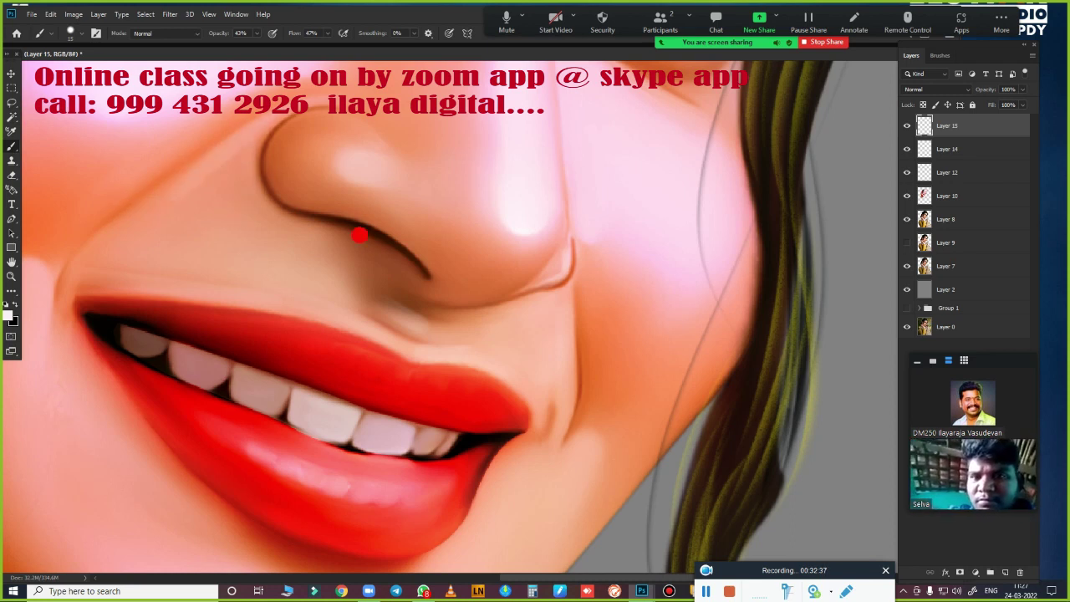
mouse_move(392, 358)
mouse_down()
mouse_move(540, 186)
mouse_move(583, 204)
mouse_up()
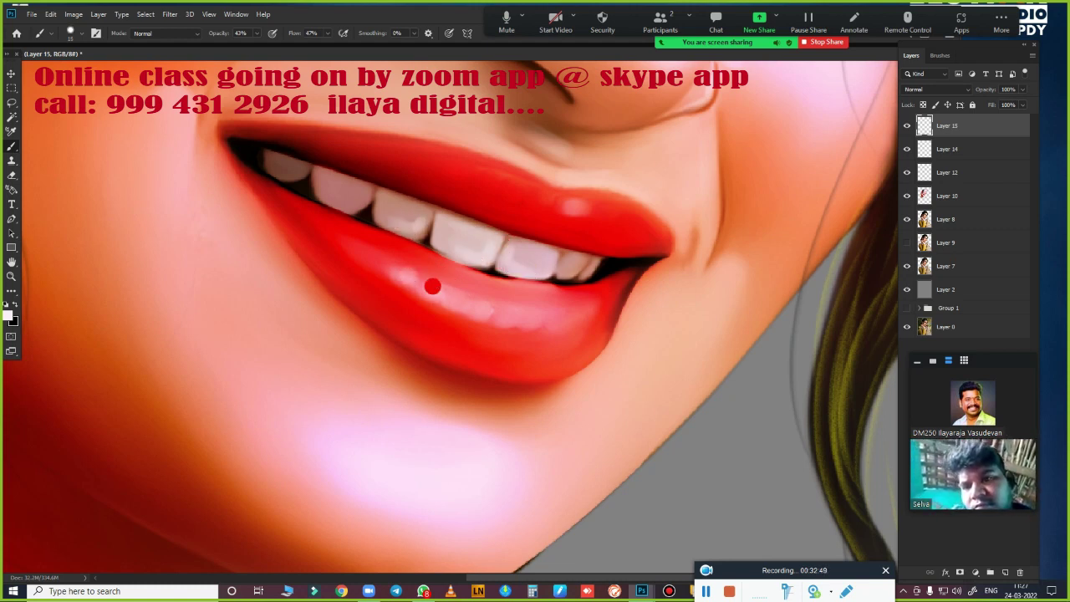
drag(510, 324, 570, 318)
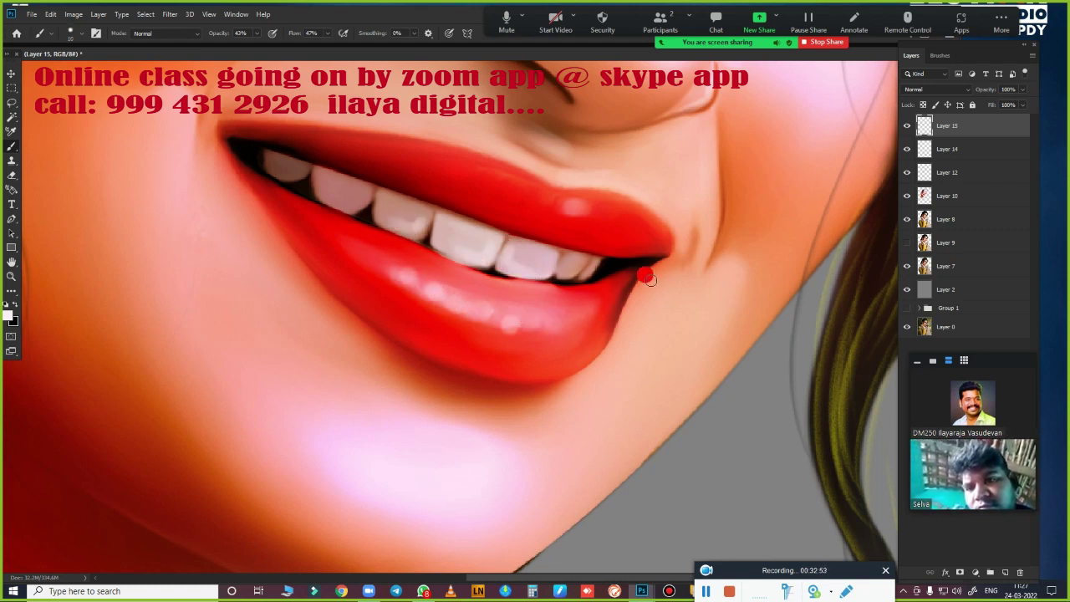
drag(648, 279, 541, 377)
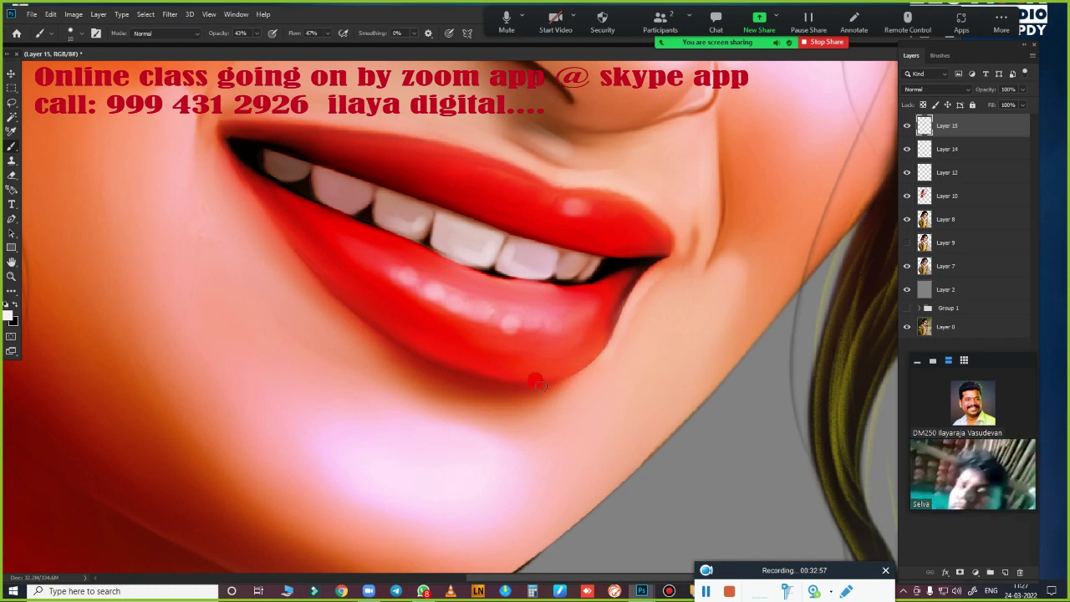
- Recheck the white painting colour, then paint soft highlights on the upper ear, lower ear and lobe
scroll(502, 418, down, 2)
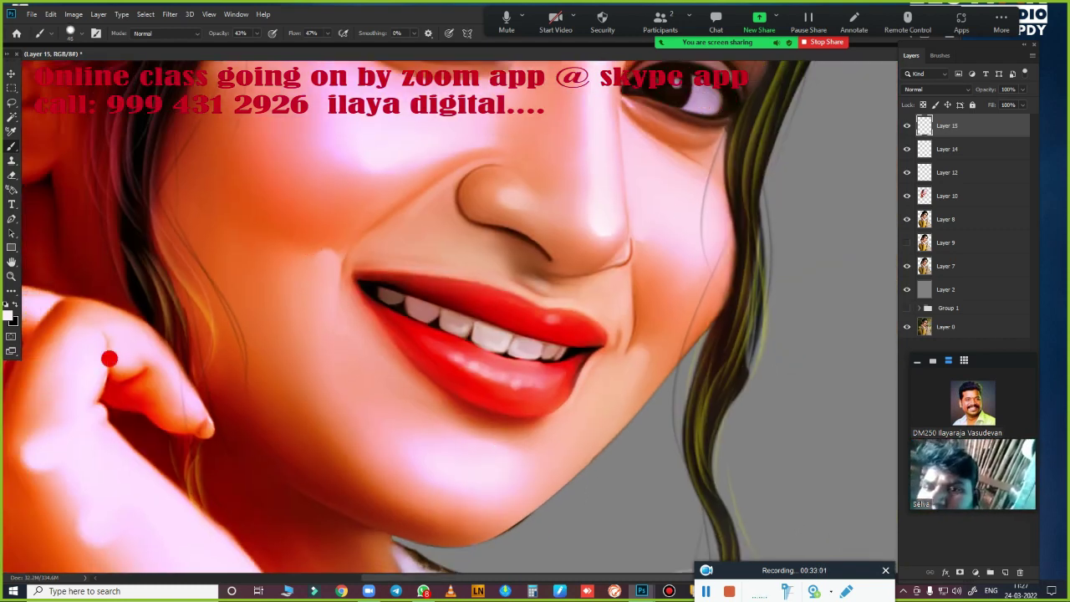
click(10, 291)
click(9, 315)
click(940, 293)
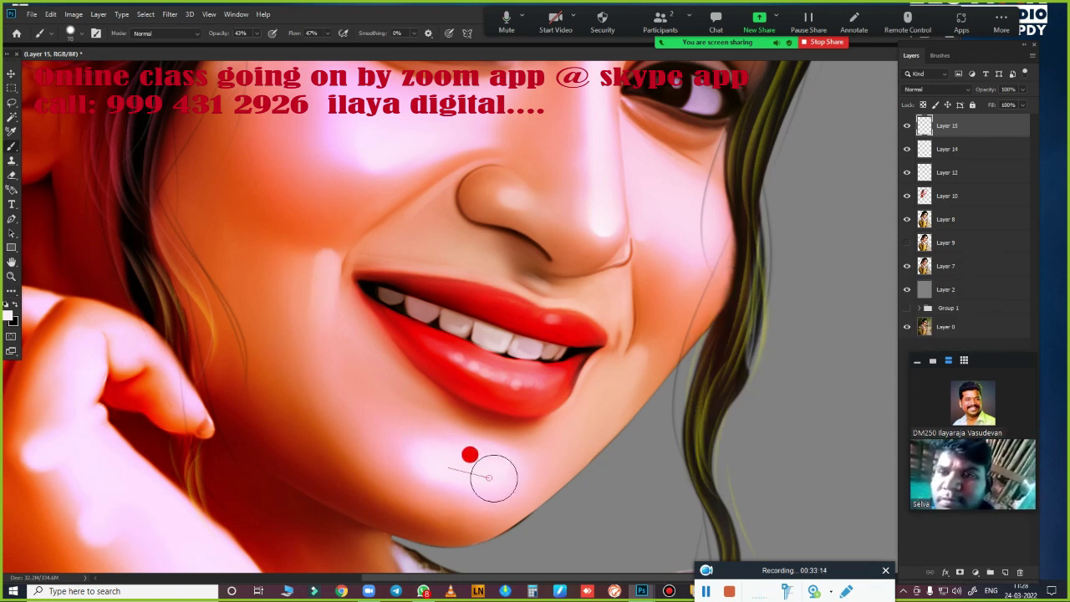
drag(660, 326, 494, 465)
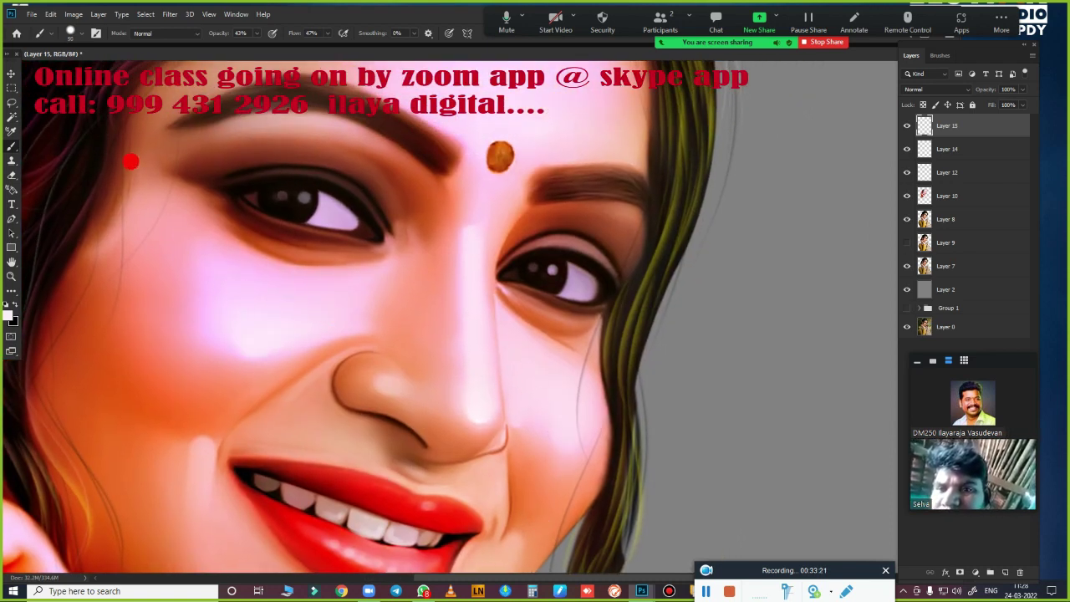
drag(375, 210, 341, 425)
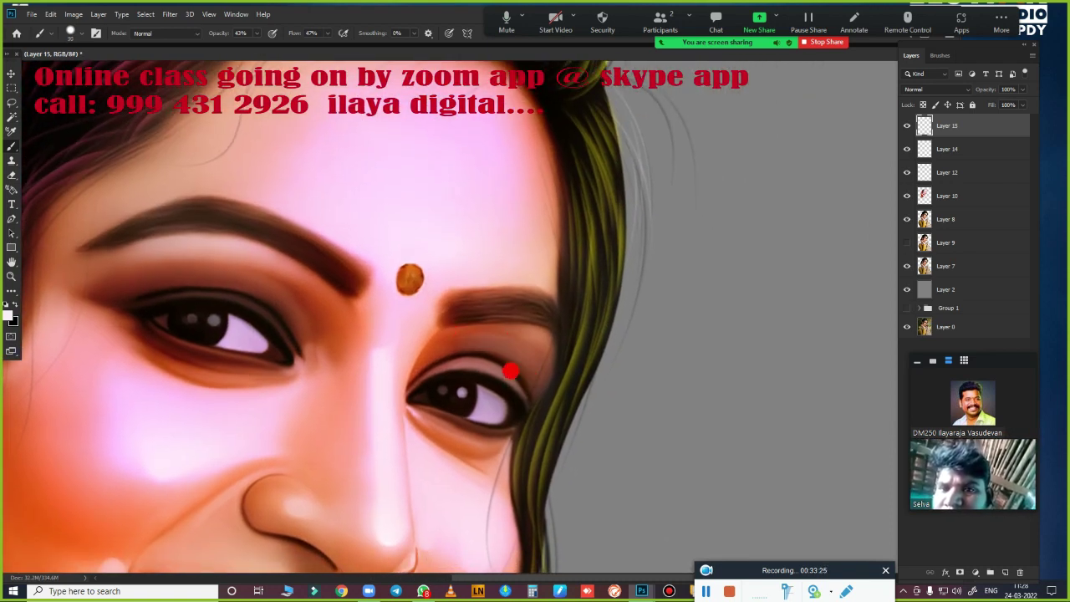
drag(354, 177, 364, 275)
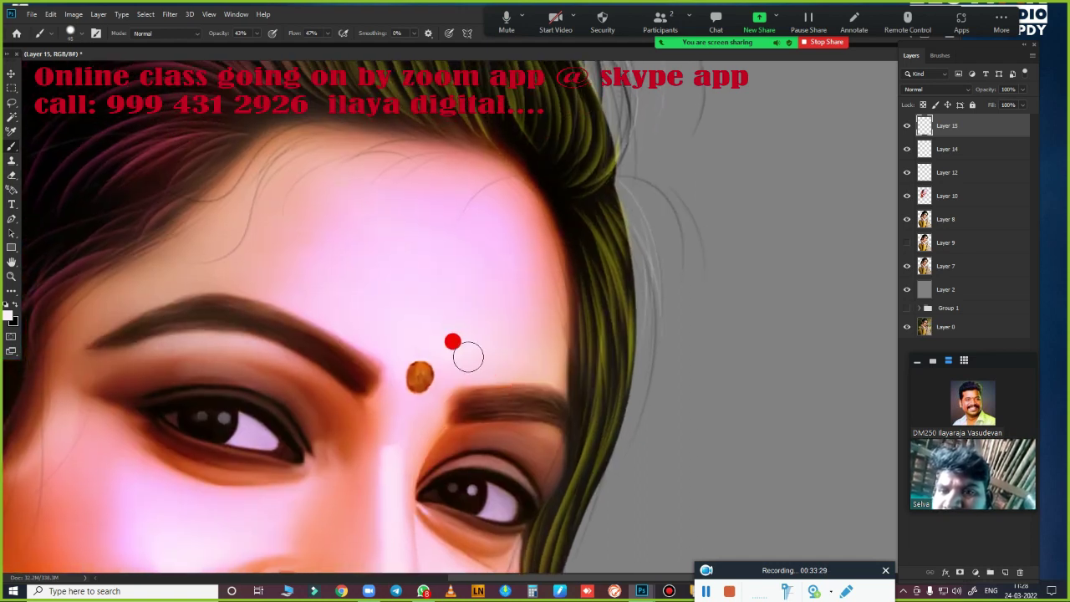
mouse_move(471, 354)
mouse_down()
mouse_move(496, 261)
mouse_move(689, 104)
mouse_up()
drag(526, 285, 585, 527)
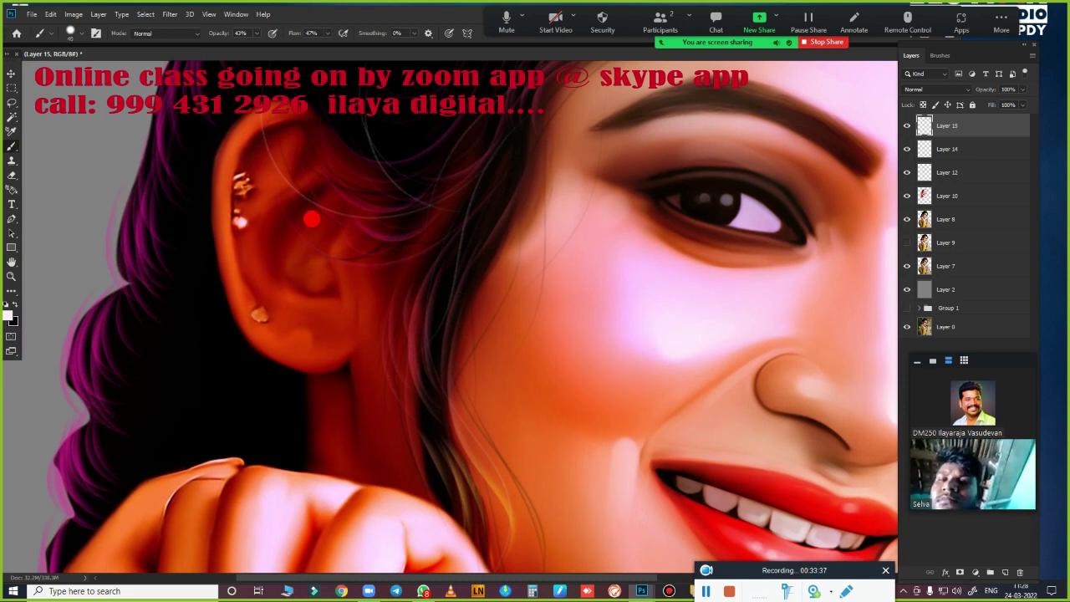
drag(265, 172, 280, 209)
drag(289, 251, 331, 284)
drag(292, 326, 302, 336)
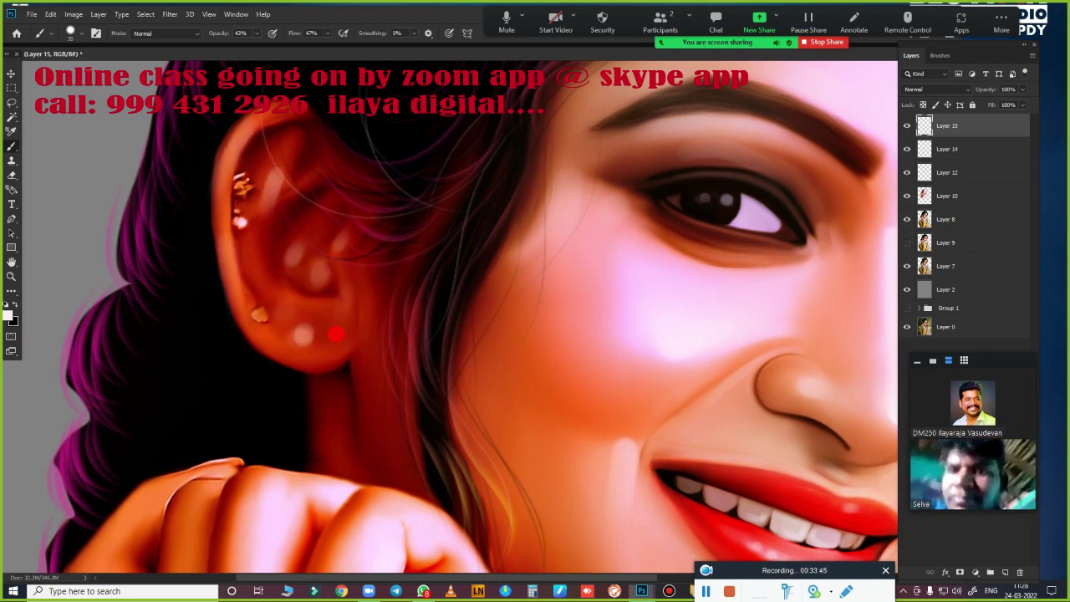
- Paint a soft white highlight stroke down the raised hand's skin
scroll(502, 351, down, 5)
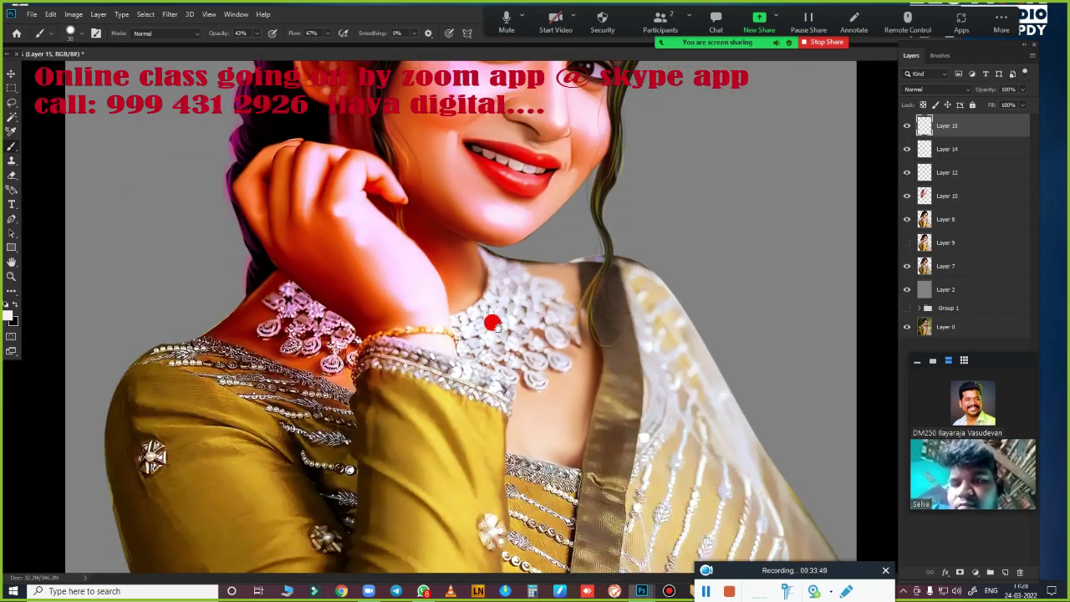
scroll(667, 441, up, 5)
scroll(667, 441, down, 2)
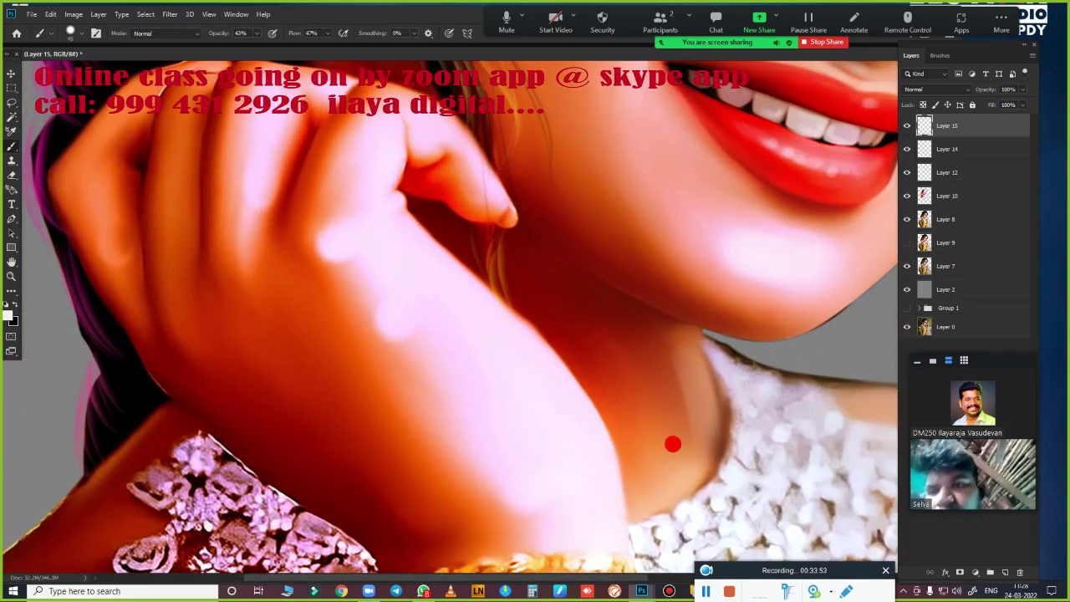
mouse_move(262, 119)
mouse_down()
mouse_move(100, 259)
mouse_move(341, 332)
mouse_move(275, 418)
mouse_up()
- Zoom out and select the retouching layers from Layer 15 down to Layer 9
scroll(555, 363, down, 5)
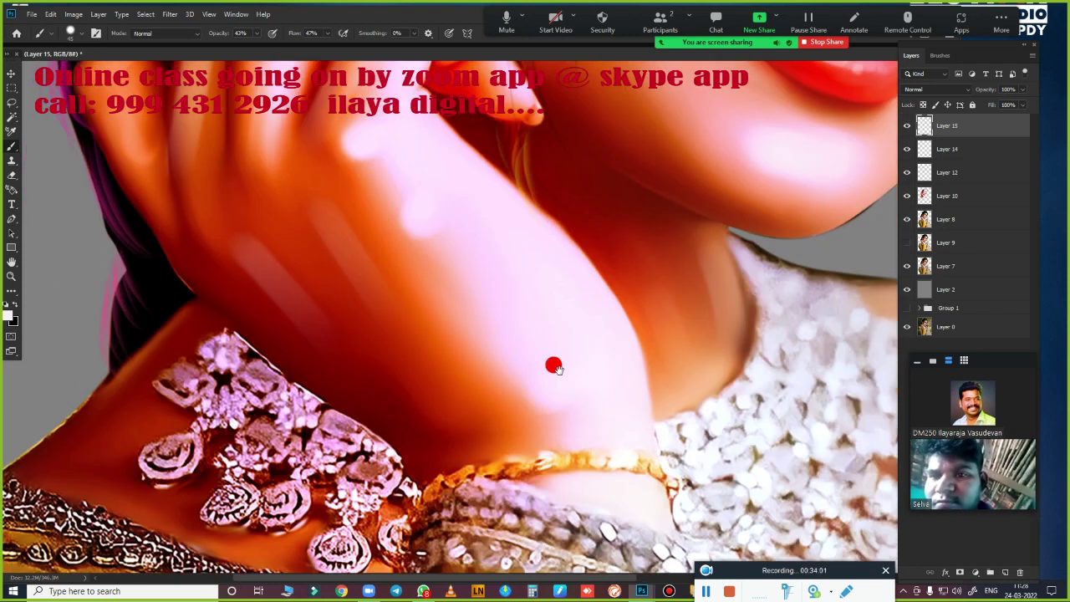
scroll(509, 418, down, 2)
scroll(585, 303, down, 2)
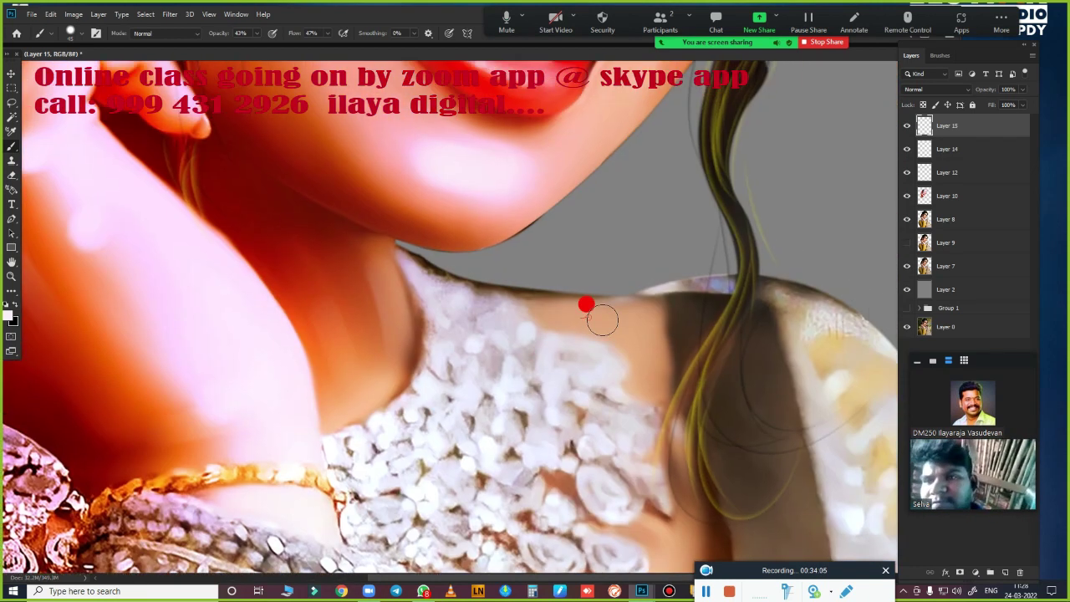
scroll(568, 356, down, 2)
scroll(540, 390, up, 1)
scroll(565, 358, down, 3)
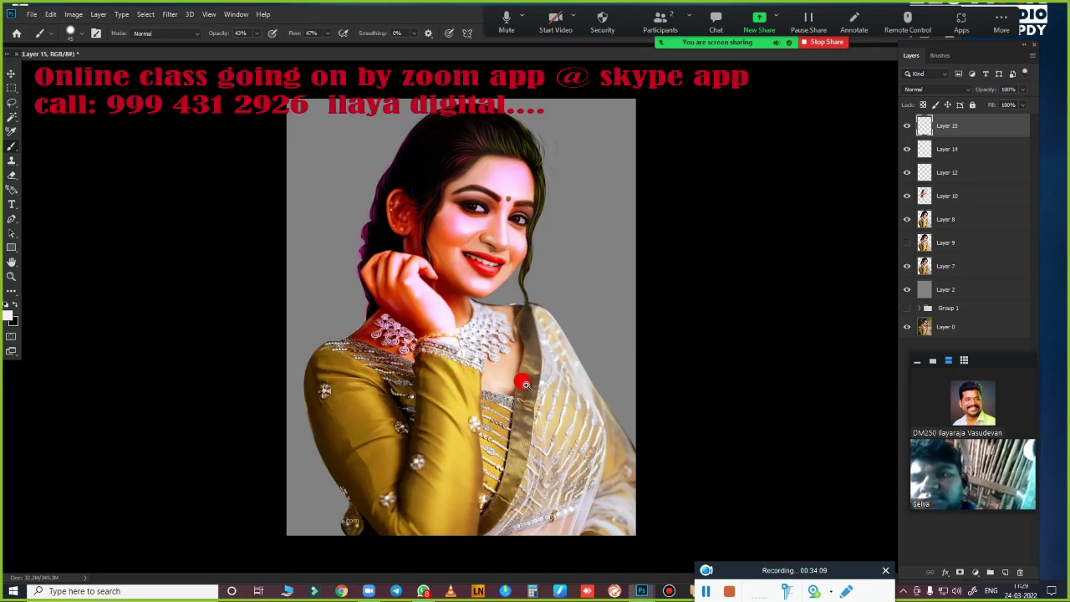
scroll(590, 447, down, 1)
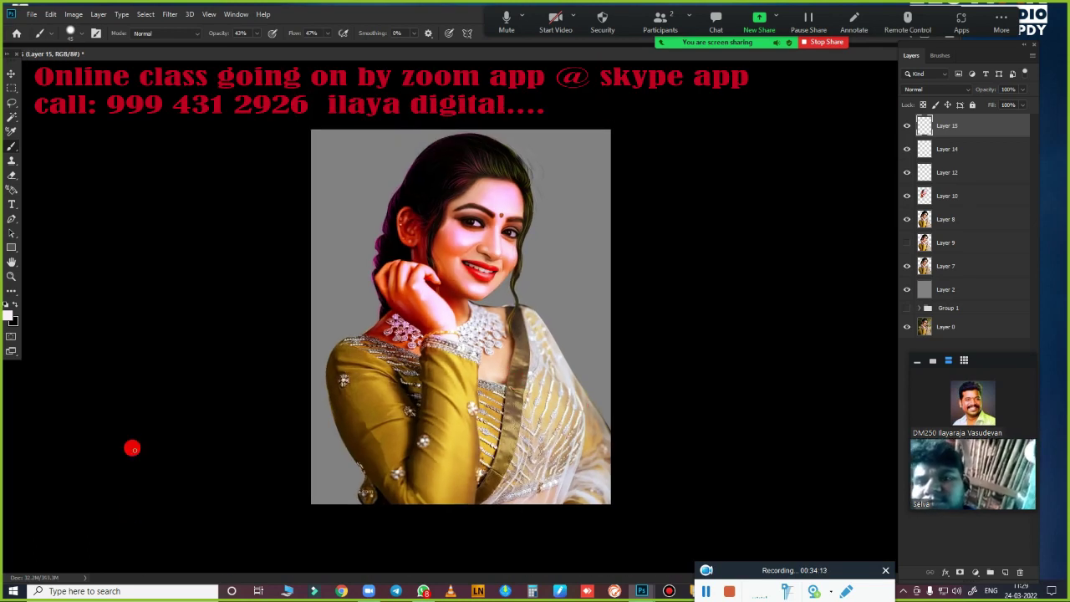
drag(987, 155, 991, 242)
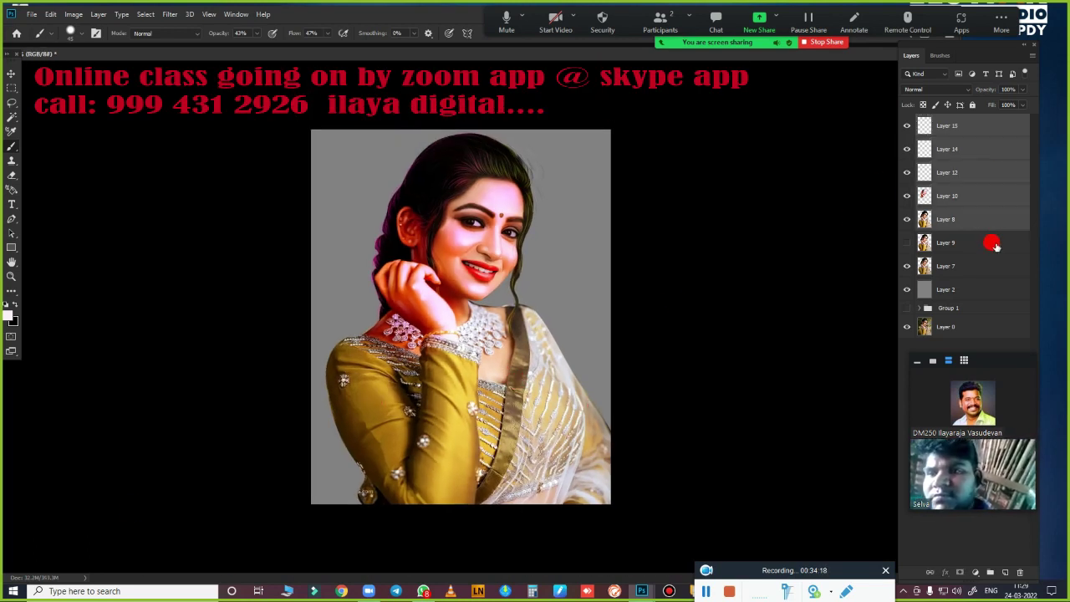
- Group Layers 15–9 into Group 2, then duplicate and merge it as Group 2 copy
click(990, 572)
key(ctrl+j)
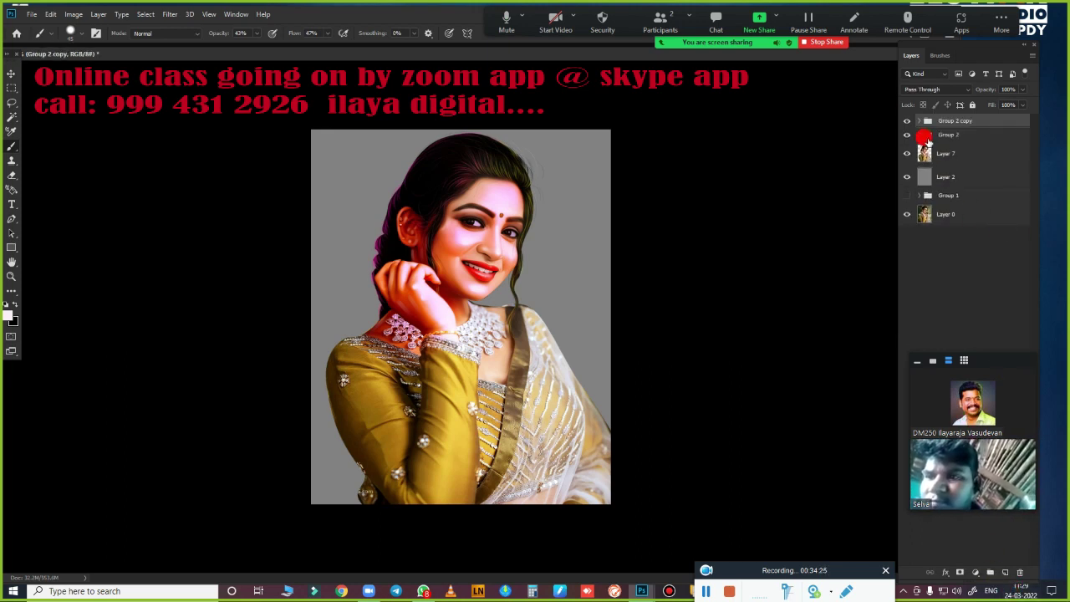
key(ctrl+e)
- Toggle Group 2 copy's visibility to compare before and after the retouch
click(907, 124)
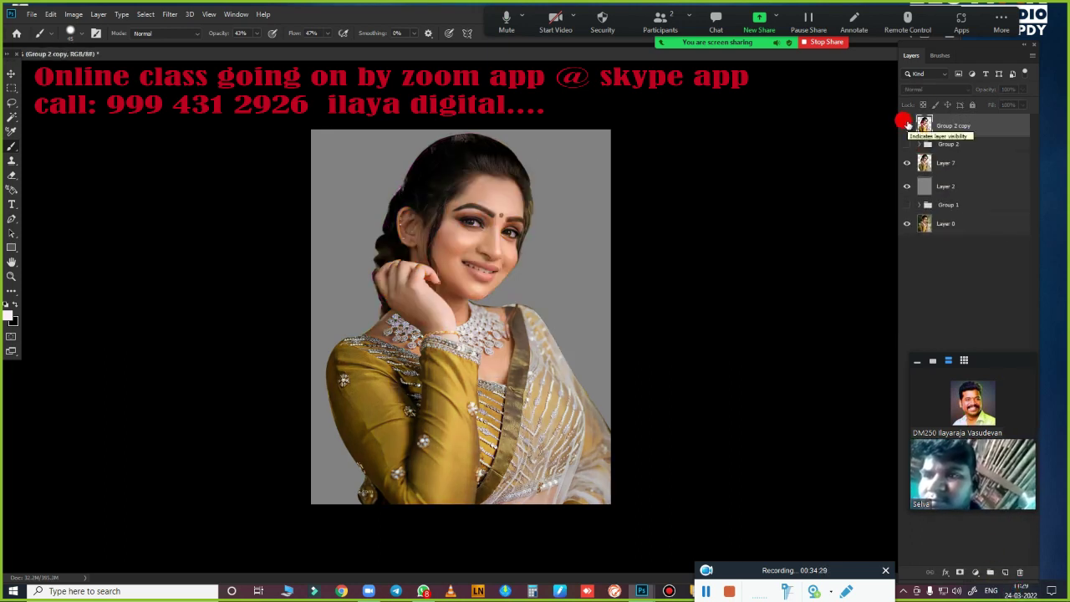
click(906, 124)
click(906, 124)
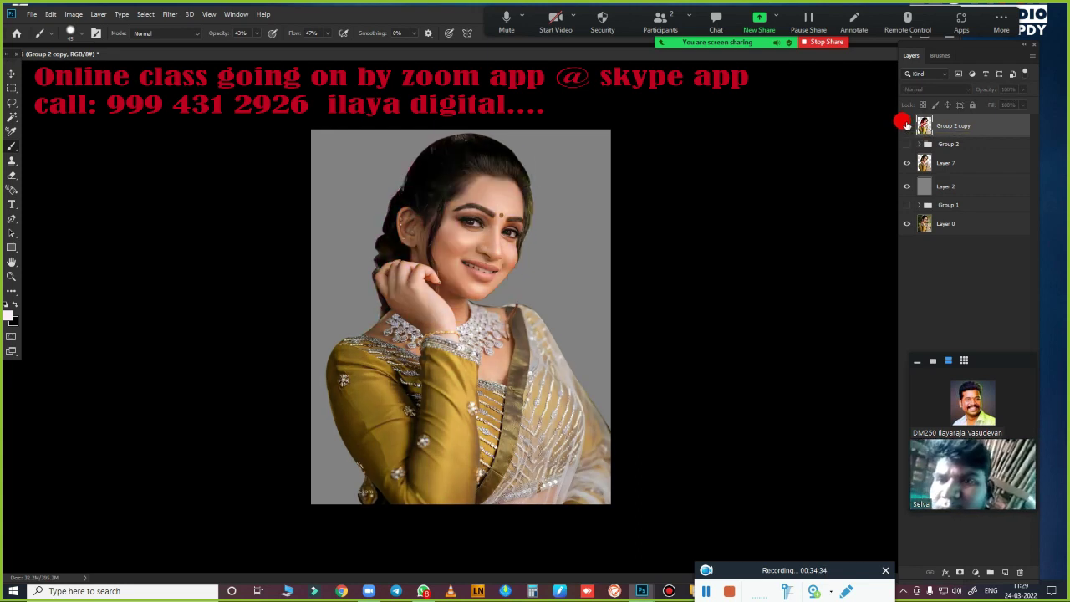
click(907, 126)
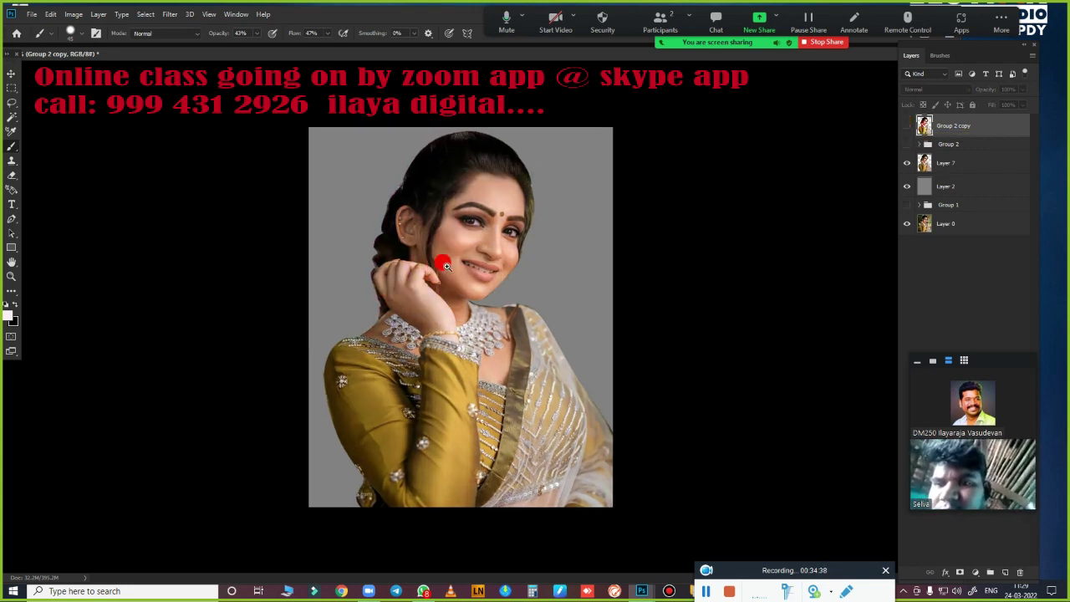
scroll(490, 315, up, 3)
- Expand Group 2, hide Layers 15 through 8, and toggle Layer 9 to compare its effect
click(918, 143)
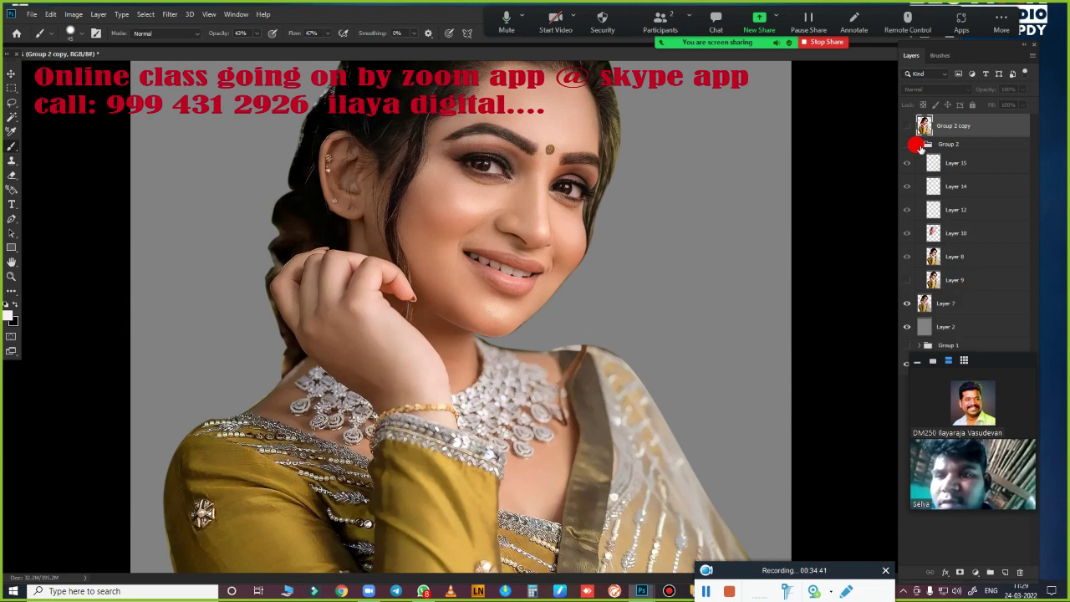
click(905, 145)
drag(907, 159, 905, 296)
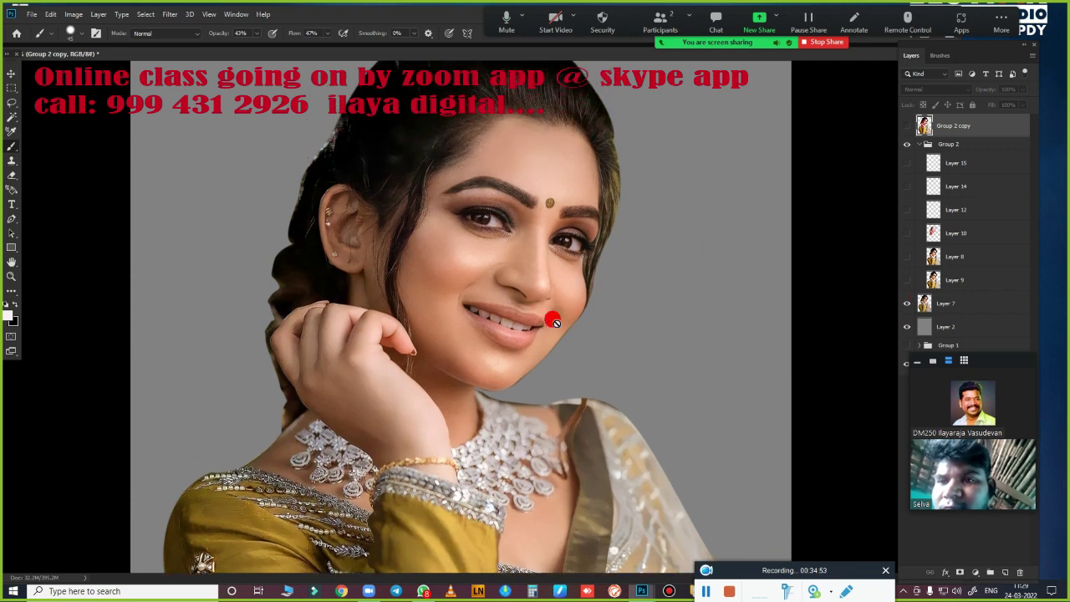
click(907, 280)
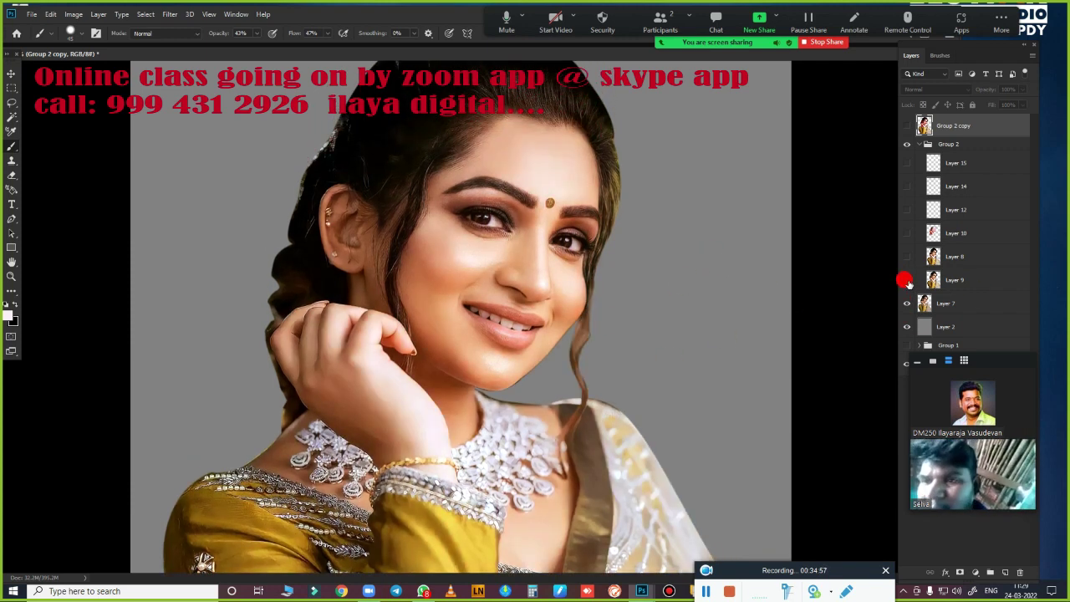
click(907, 281)
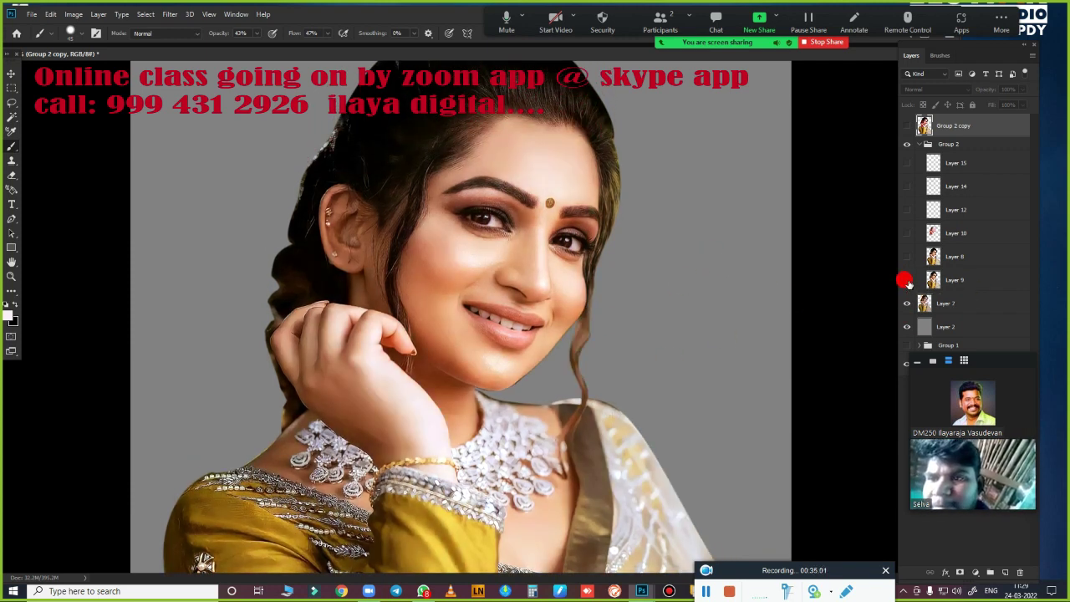
click(907, 281)
click(908, 281)
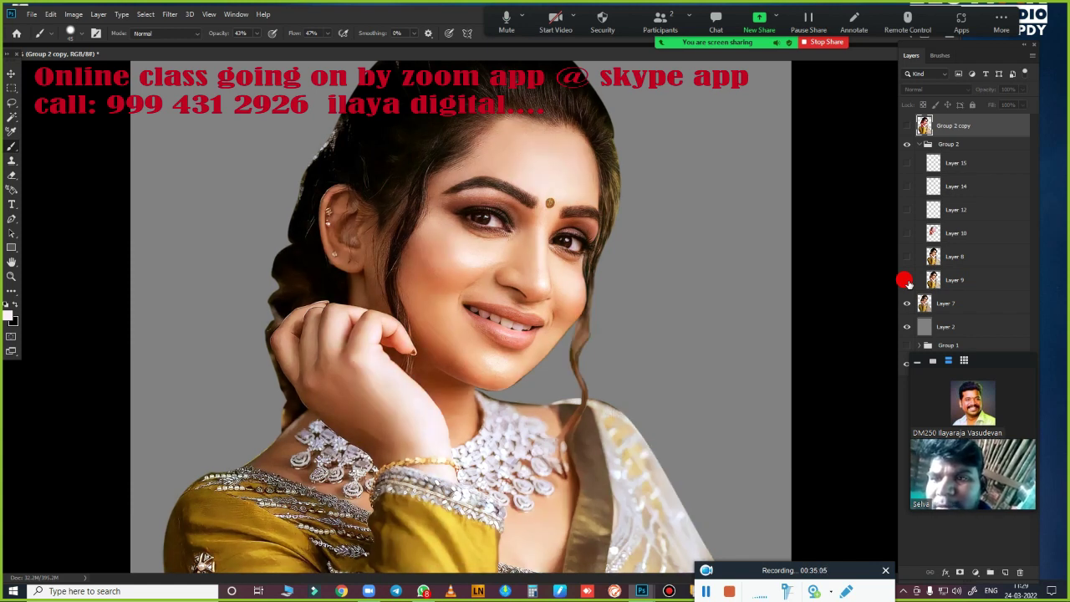
- Re-show Layers 8, 10, 12, 14 and 15 and Group 2 copy, then collapse Group 2
click(903, 260)
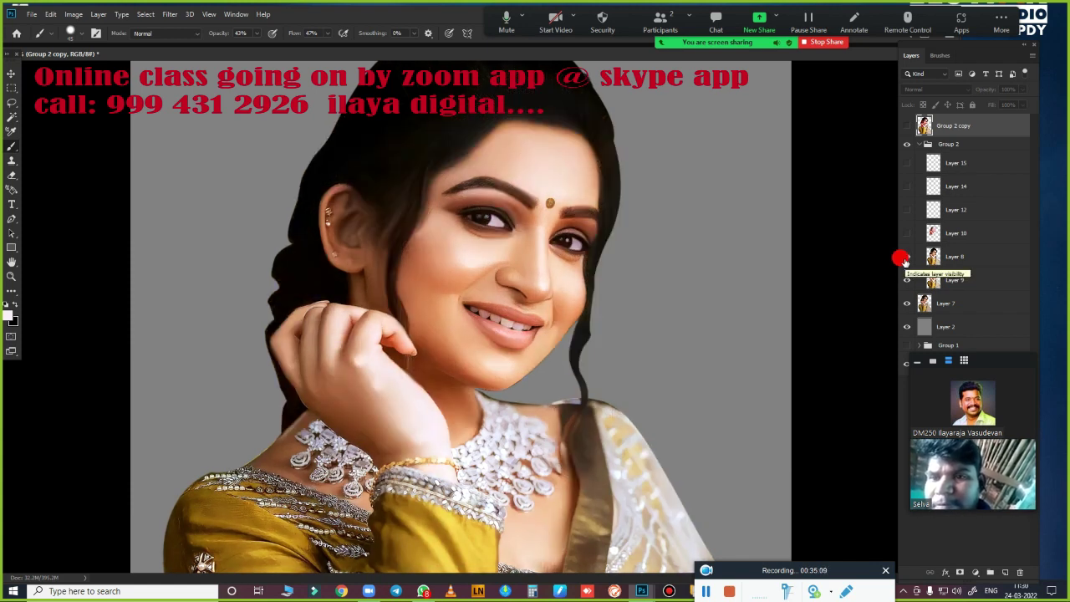
click(905, 235)
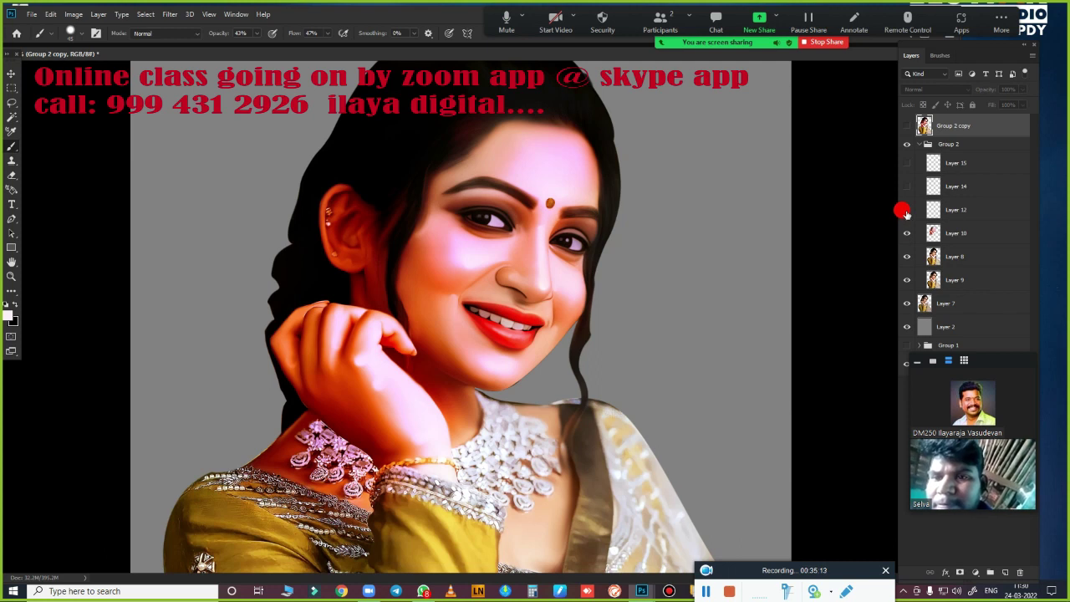
click(906, 211)
scroll(533, 178, up, 2)
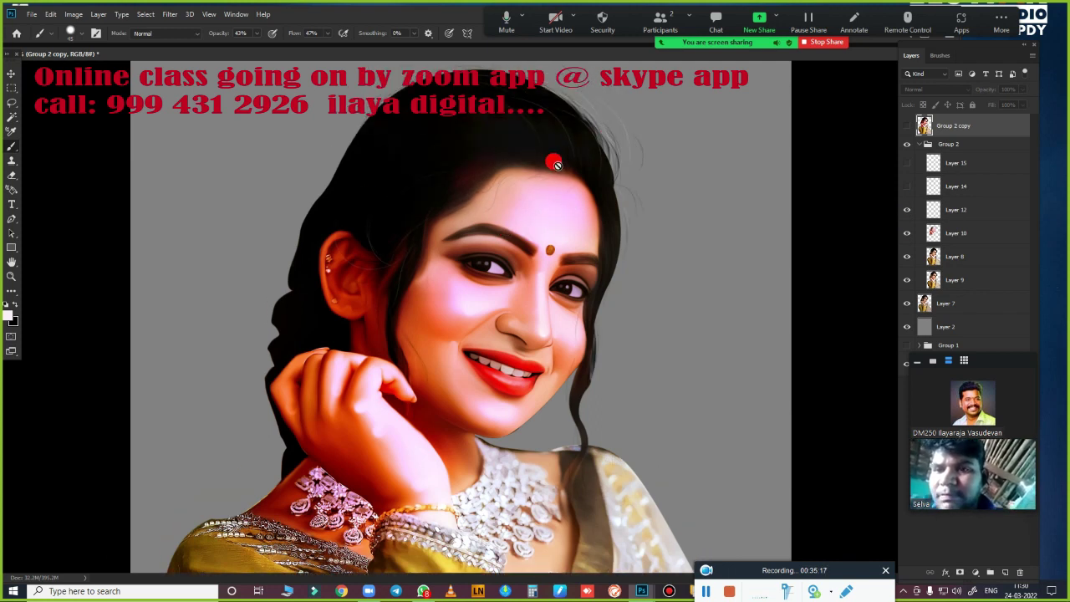
click(906, 188)
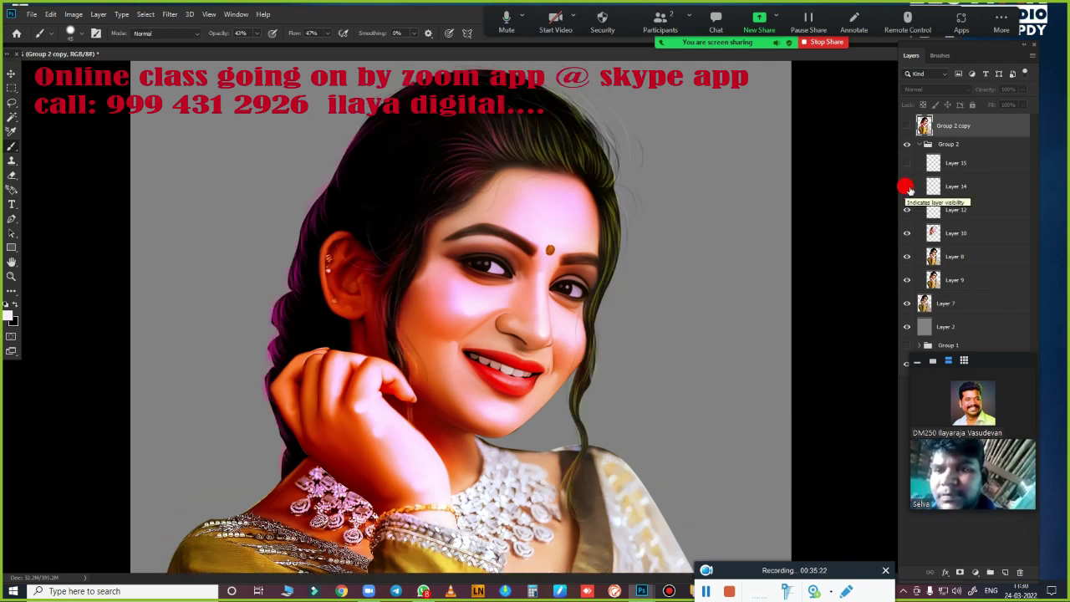
click(907, 163)
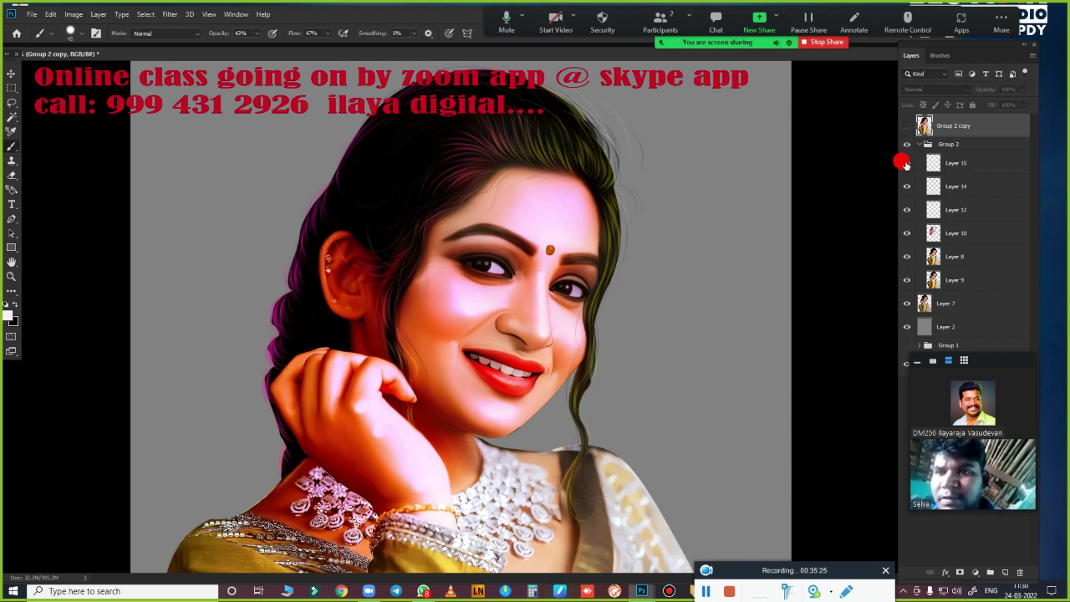
click(907, 164)
click(907, 164)
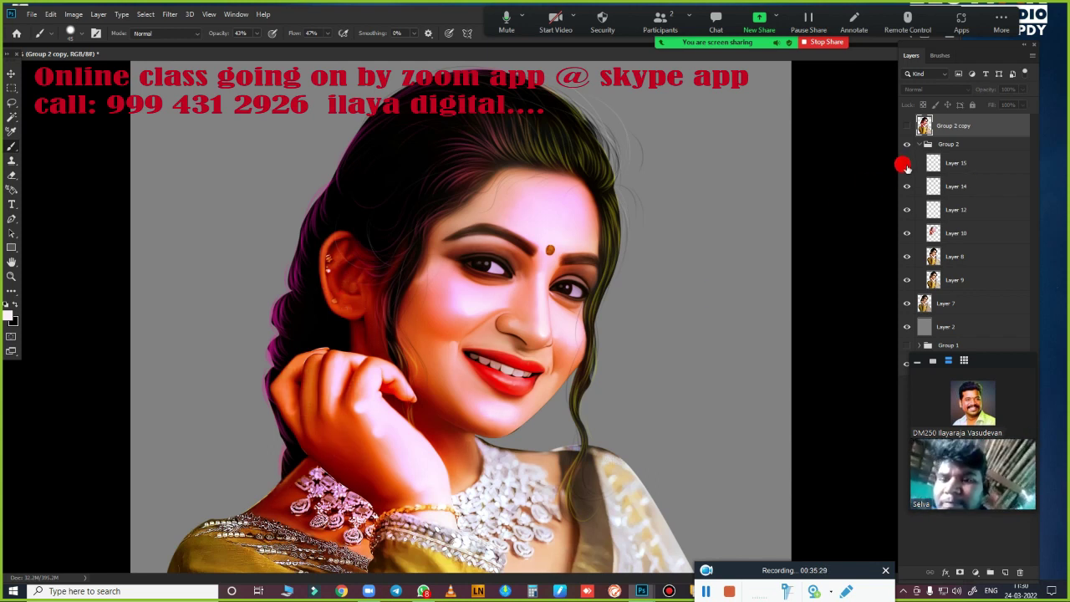
click(907, 125)
click(920, 145)
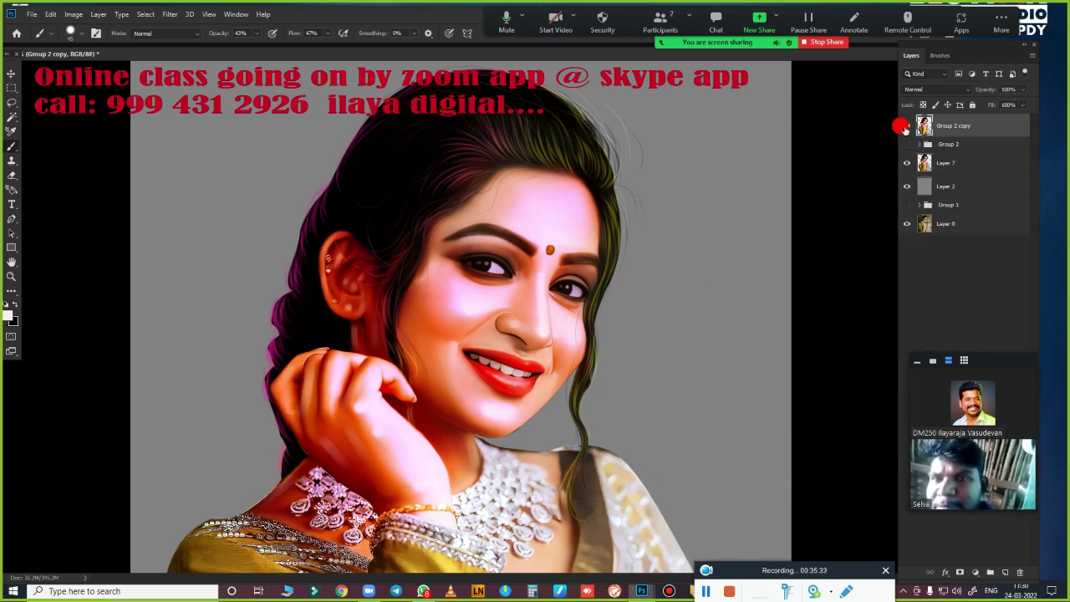
- Zoom out, expand Group 2, and delete Layer 10 and Layer 8
key(ctrl+minus)
key(ctrl+minus)
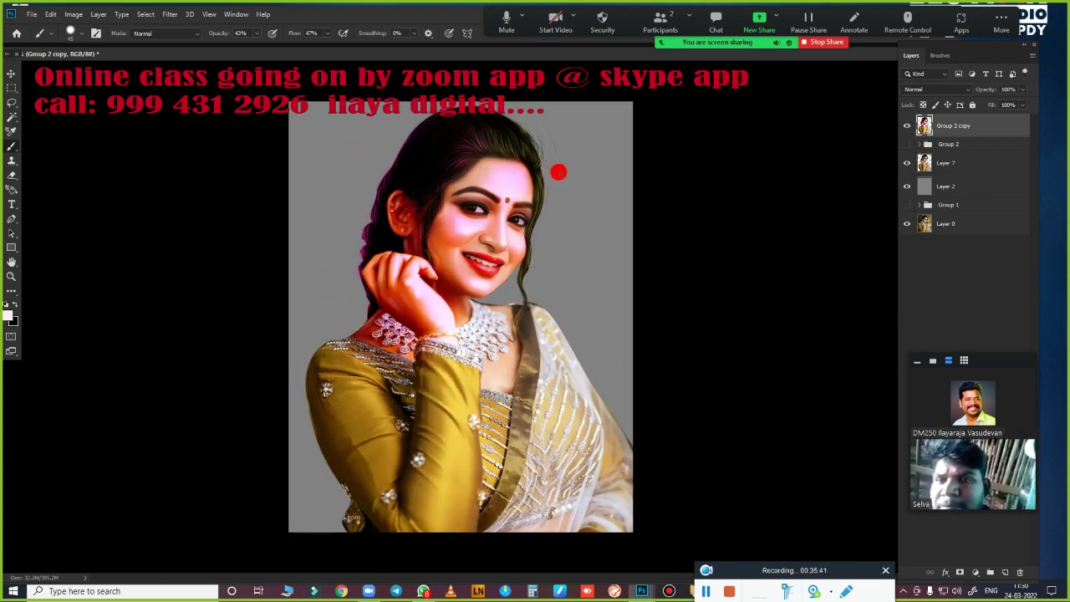
click(919, 144)
click(907, 125)
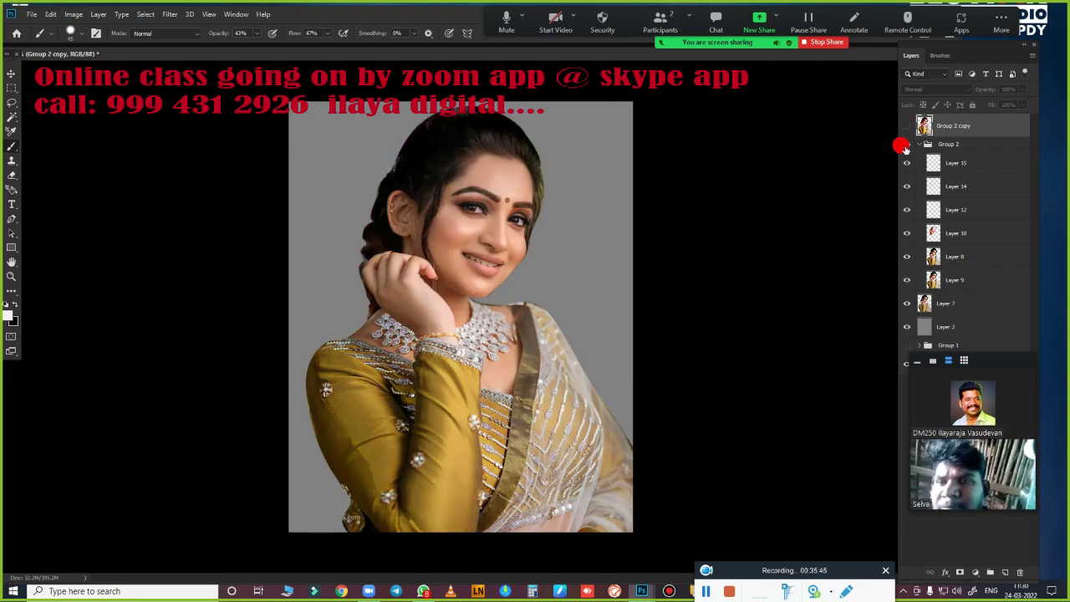
click(943, 235)
shift+click(953, 256)
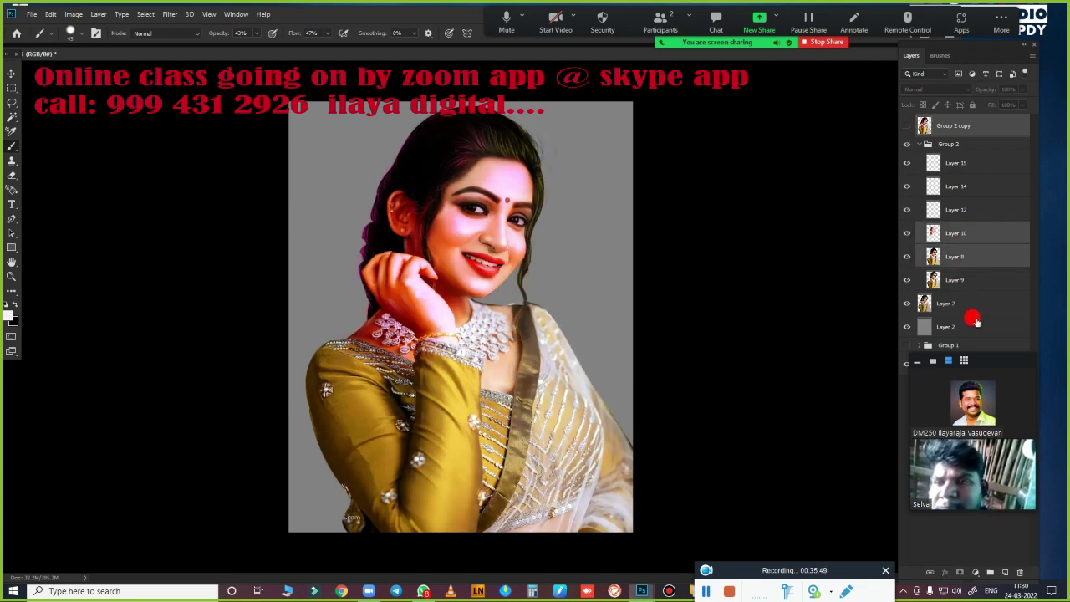
key(Delete)
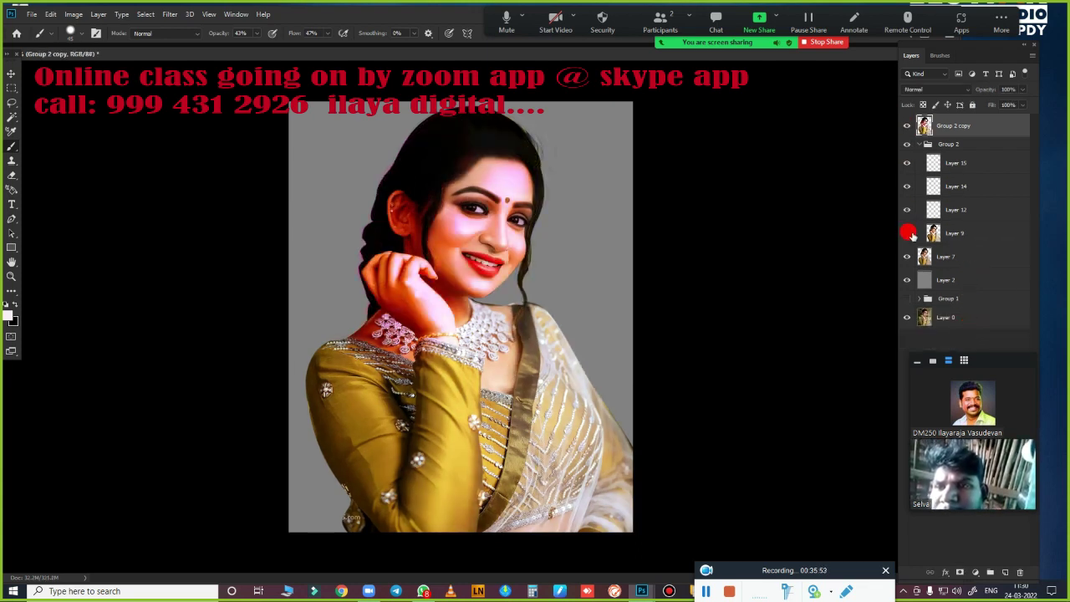
- Toggle Group 2 copy and Layer 9 visibility to compare the retouched and original portrait
click(907, 123)
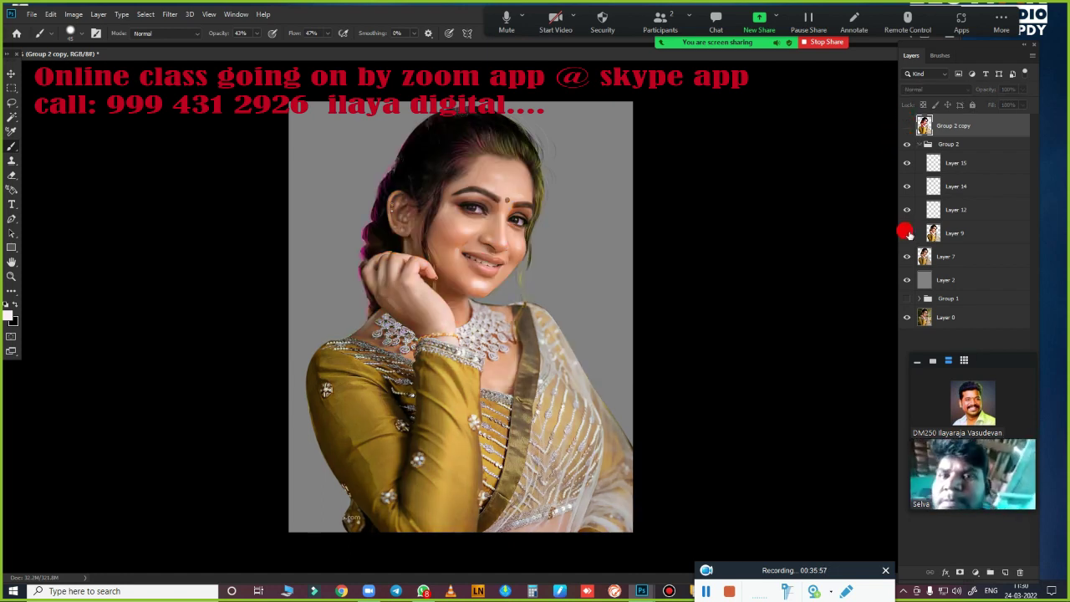
click(907, 234)
click(907, 233)
click(906, 234)
click(907, 234)
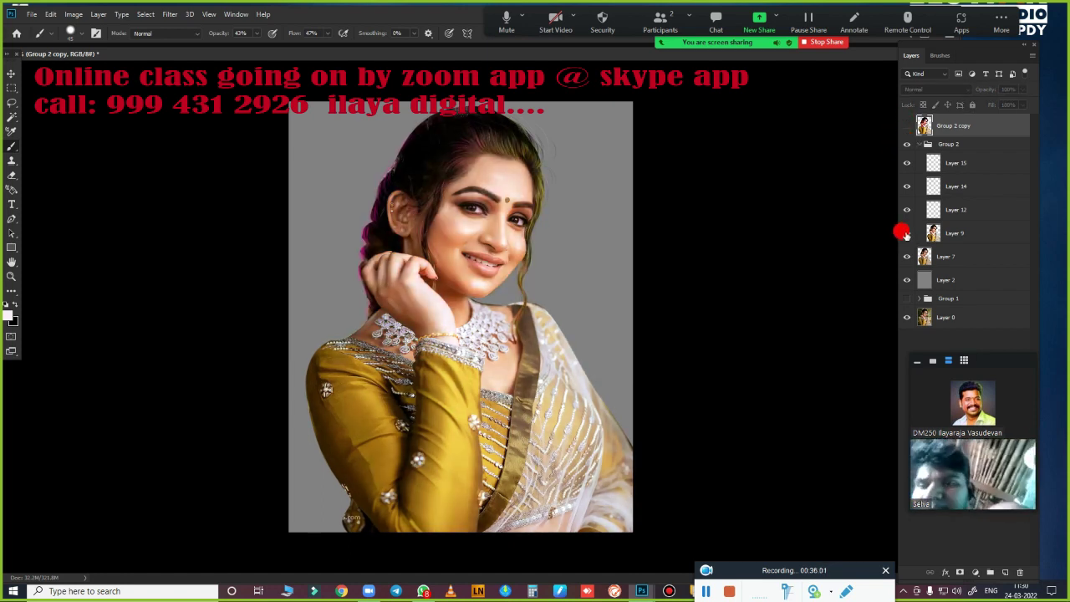
click(906, 234)
click(906, 234)
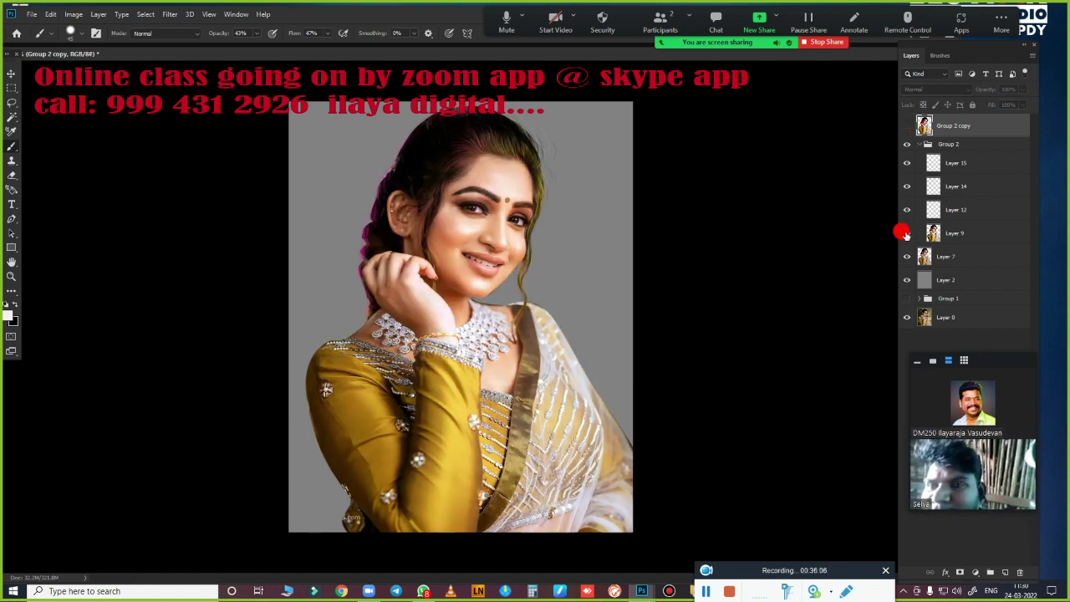
click(906, 234)
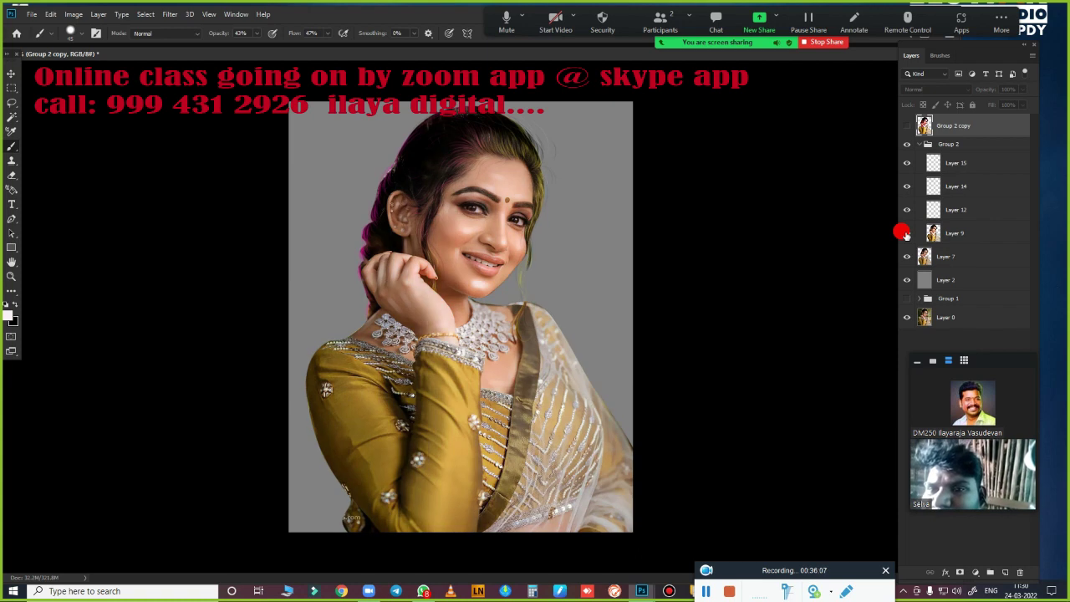
click(907, 126)
click(902, 234)
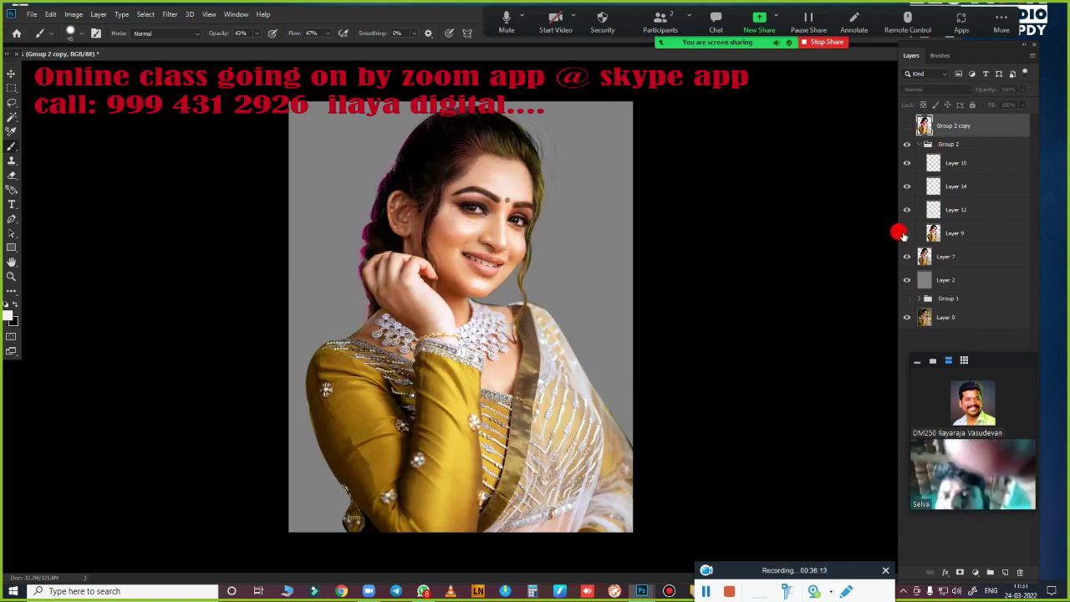
click(902, 235)
click(907, 233)
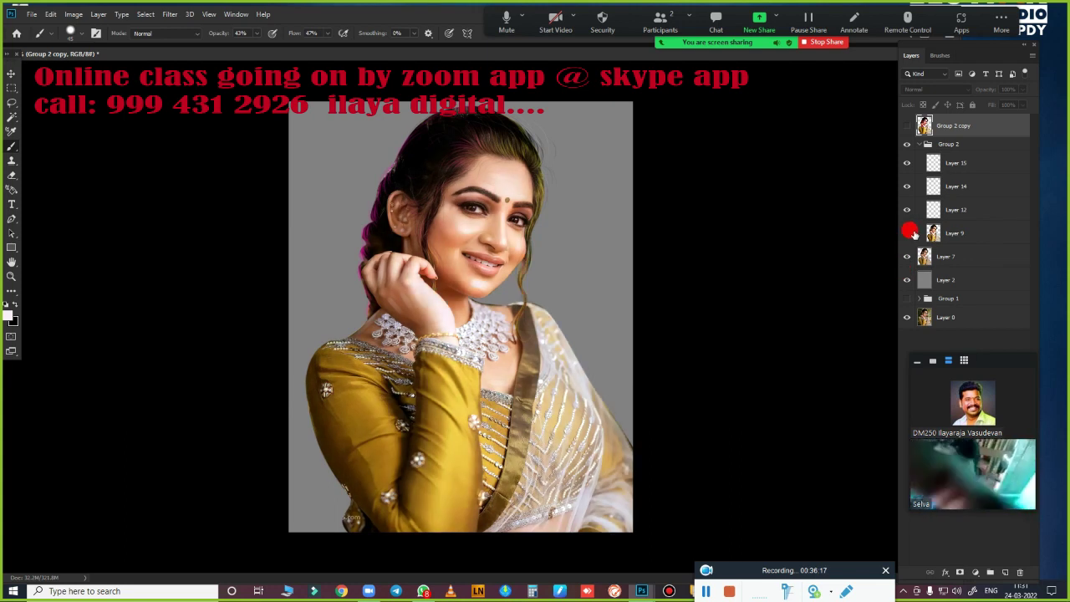
- Compare again, ending with Group 2 copy visible and Group 2 hidden and collapsed
click(918, 144)
click(907, 126)
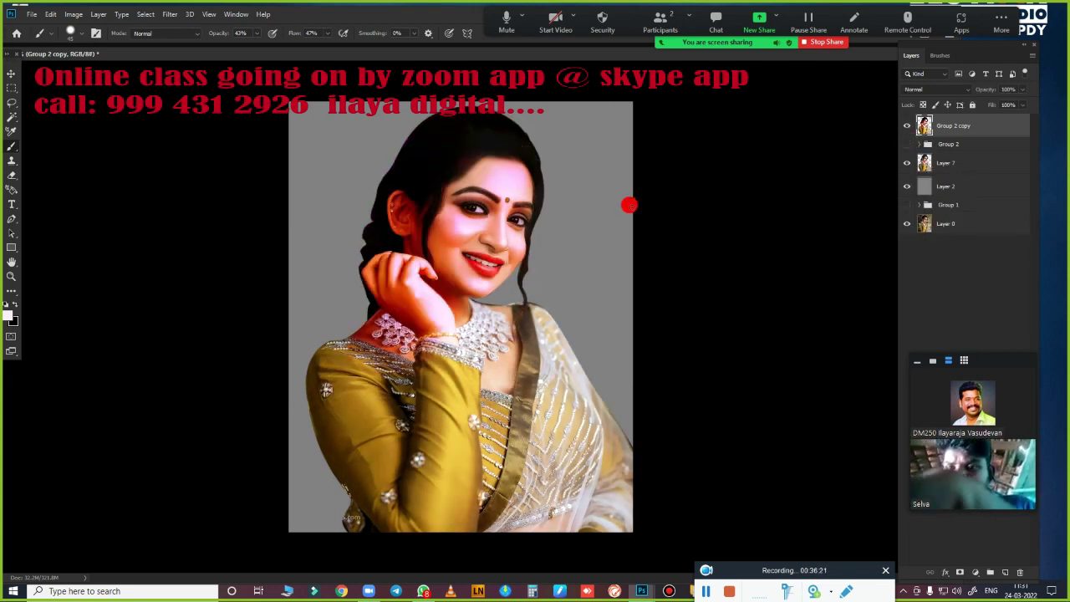
click(914, 144)
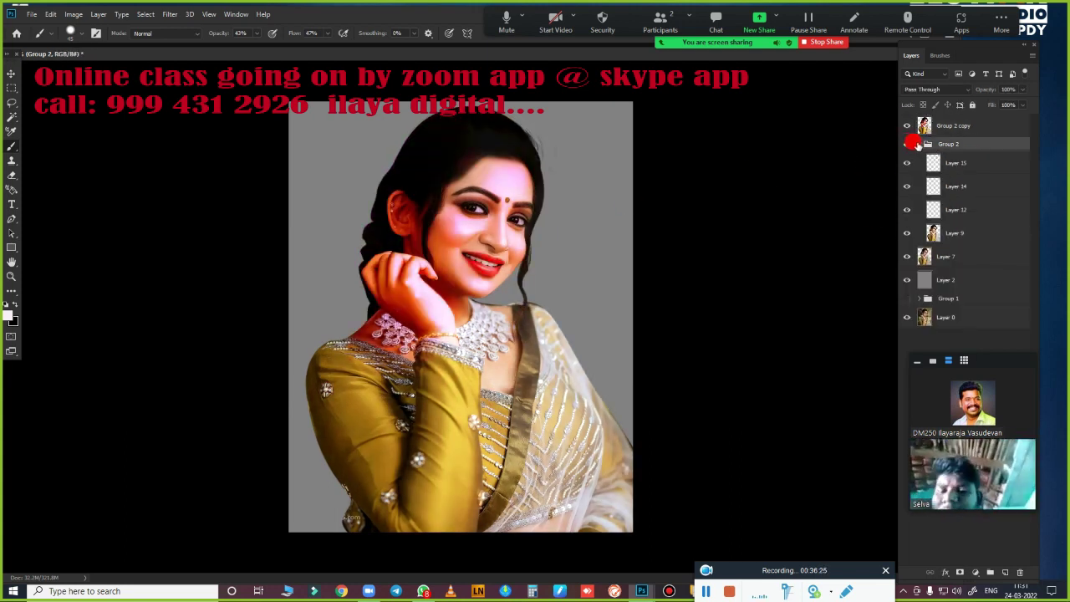
click(909, 144)
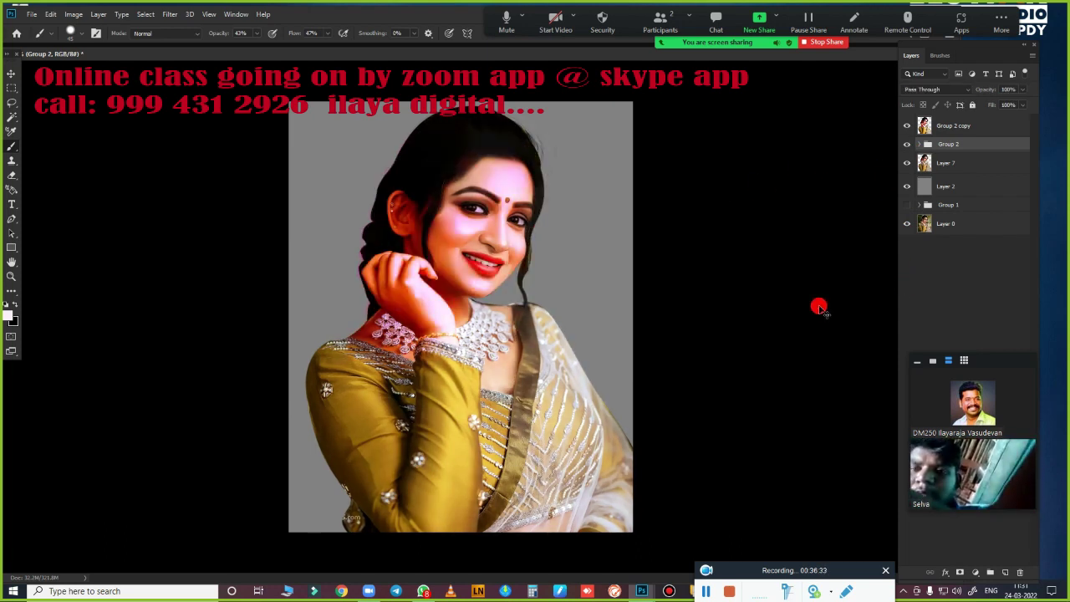
key(alt+bracketright)
key(ctrl+comma)
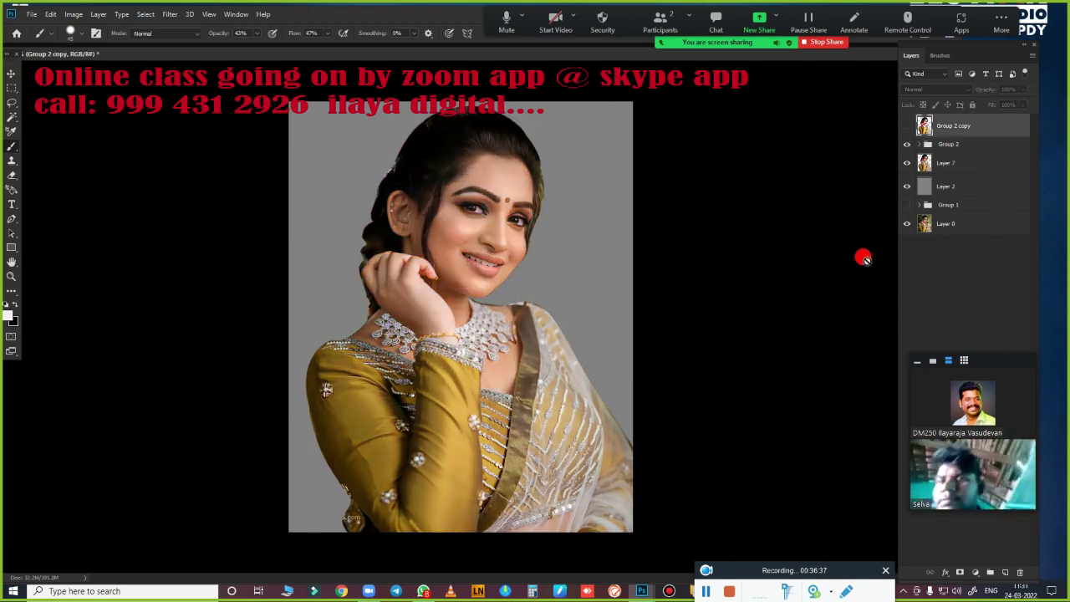
click(919, 145)
drag(907, 163, 906, 281)
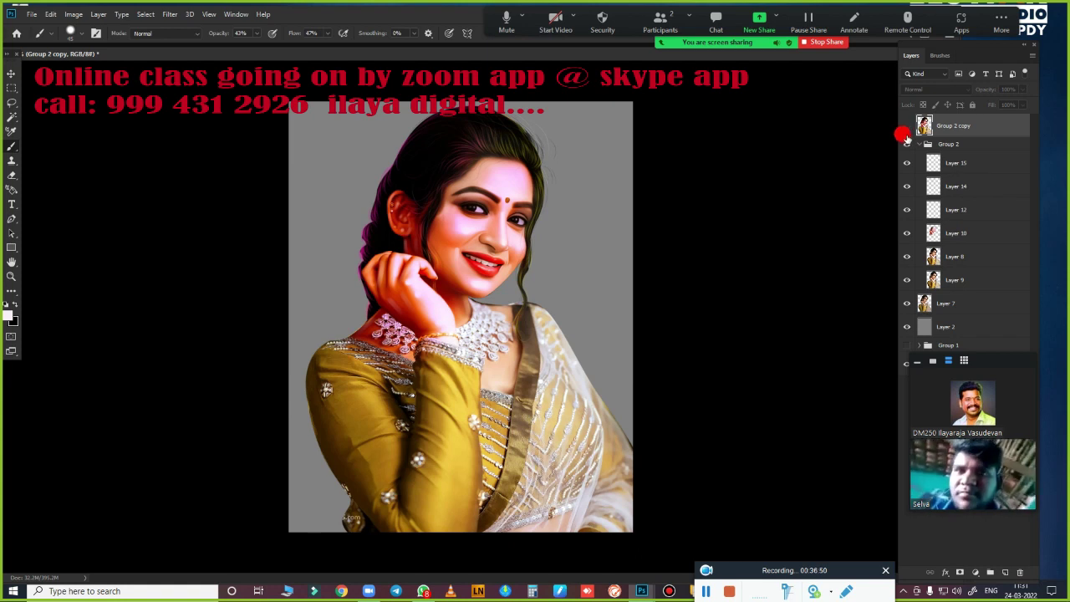
click(907, 145)
click(907, 125)
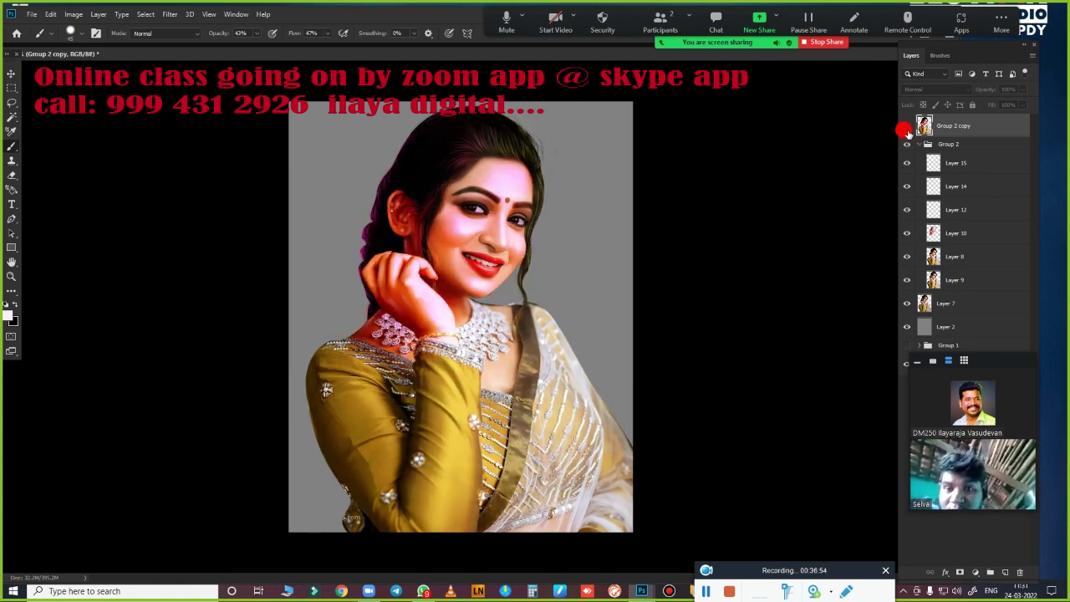
click(918, 144)
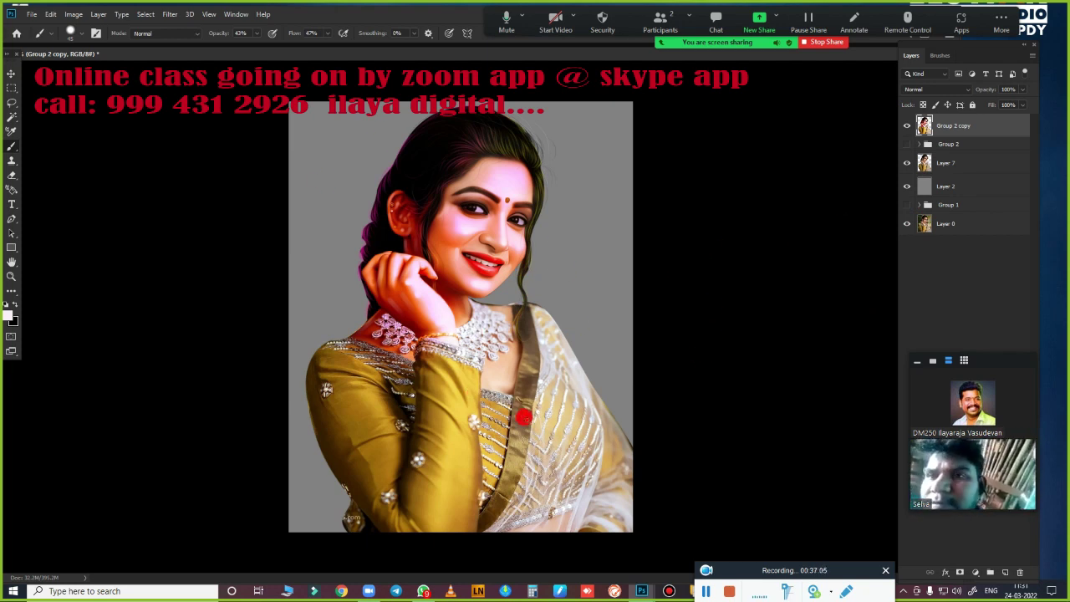
- Lasso the blouse and saree and feather the selection by 50 px
key(l)
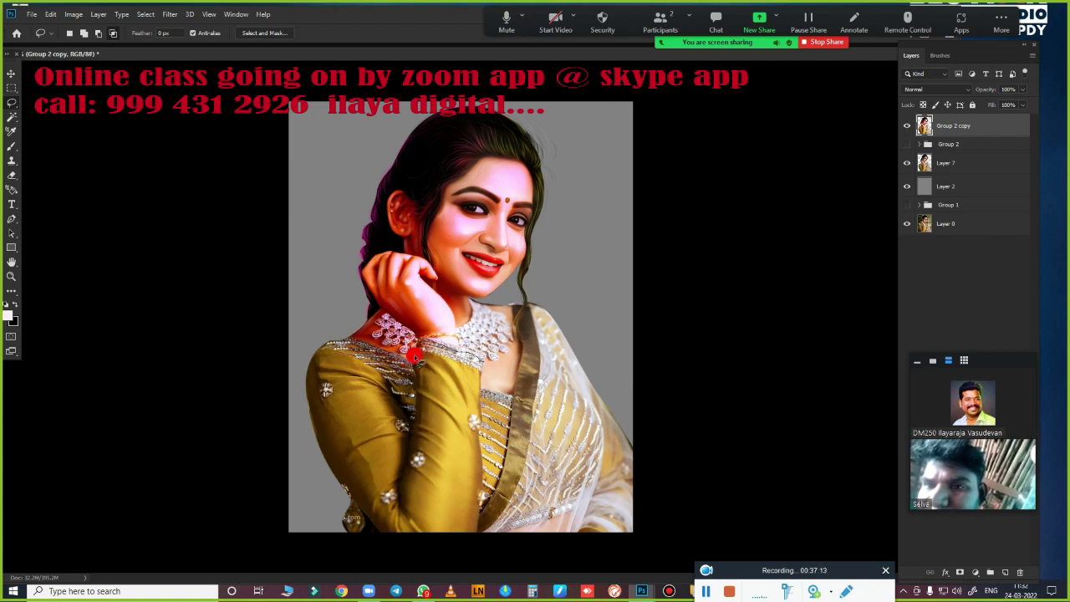
drag(362, 341, 517, 329)
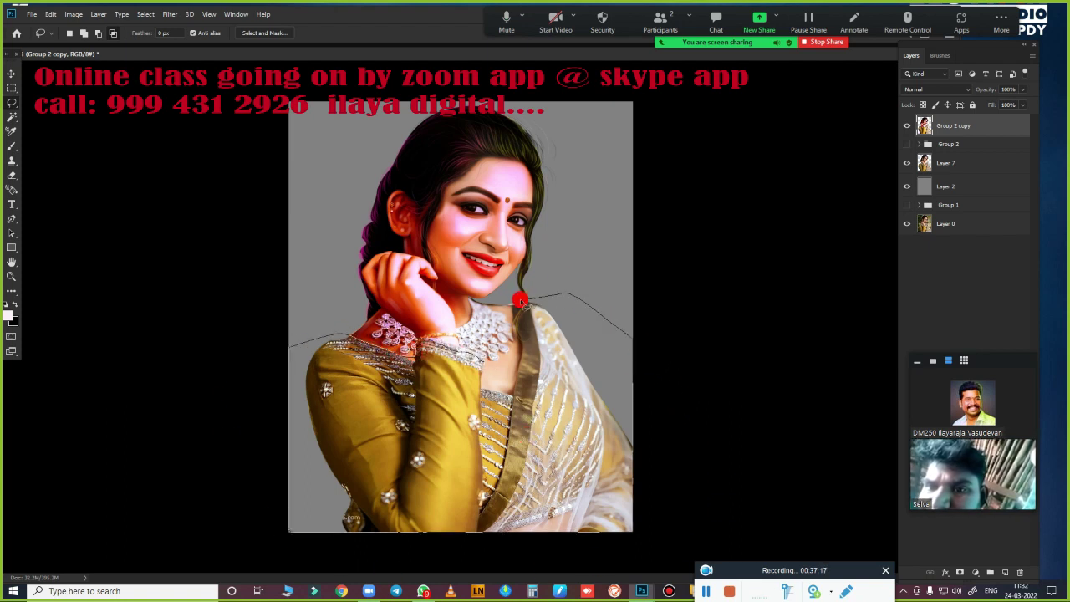
drag(514, 390, 487, 366)
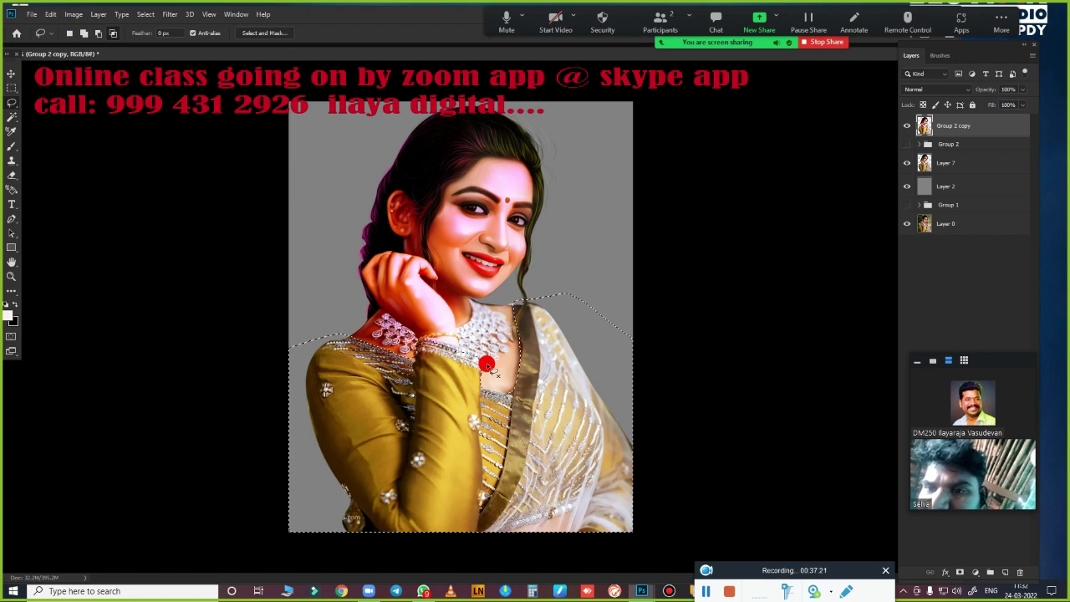
key(shift+F6)
key(Return)
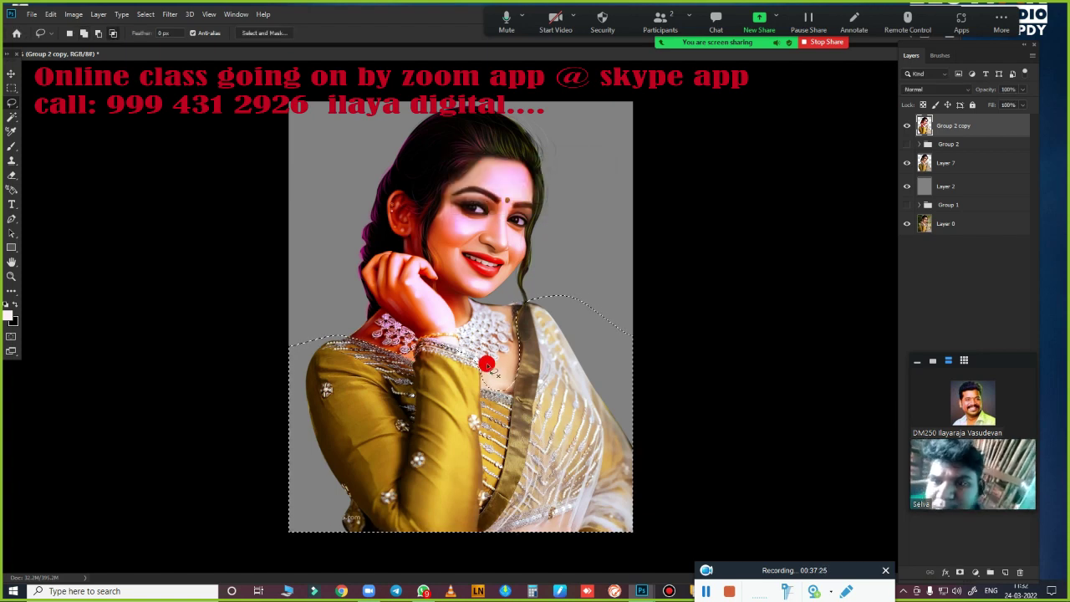
- Apply Curves with white input 241 and the Blue curve lowered (161→0), then deselect
key(ctrl+m)
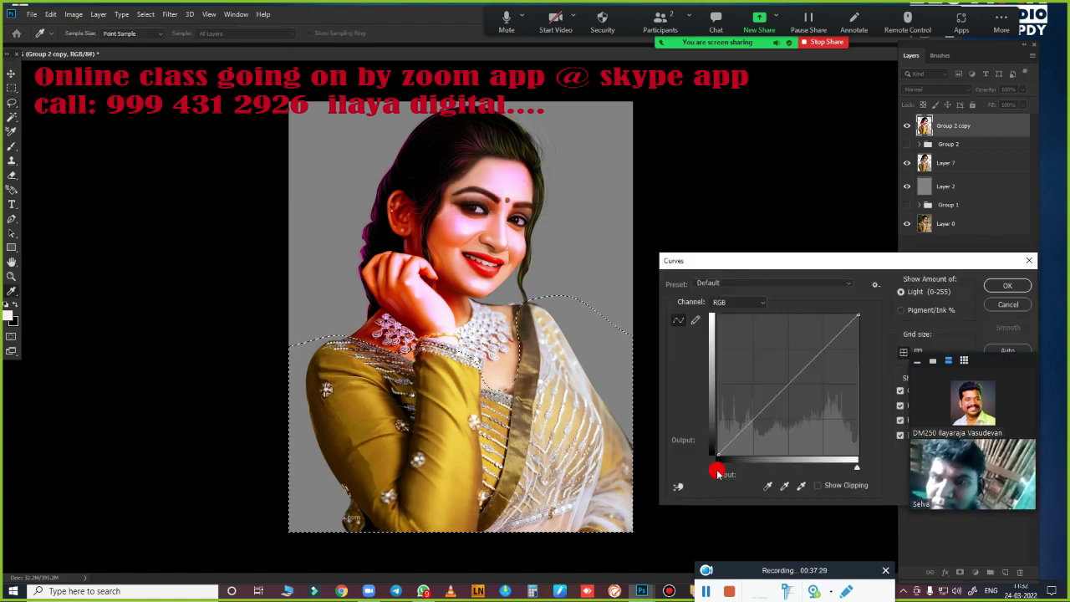
mouse_move(716, 462)
mouse_down()
mouse_move(729, 474)
mouse_move(769, 465)
mouse_move(693, 481)
mouse_move(755, 474)
mouse_move(717, 473)
mouse_up()
drag(856, 467, 849, 467)
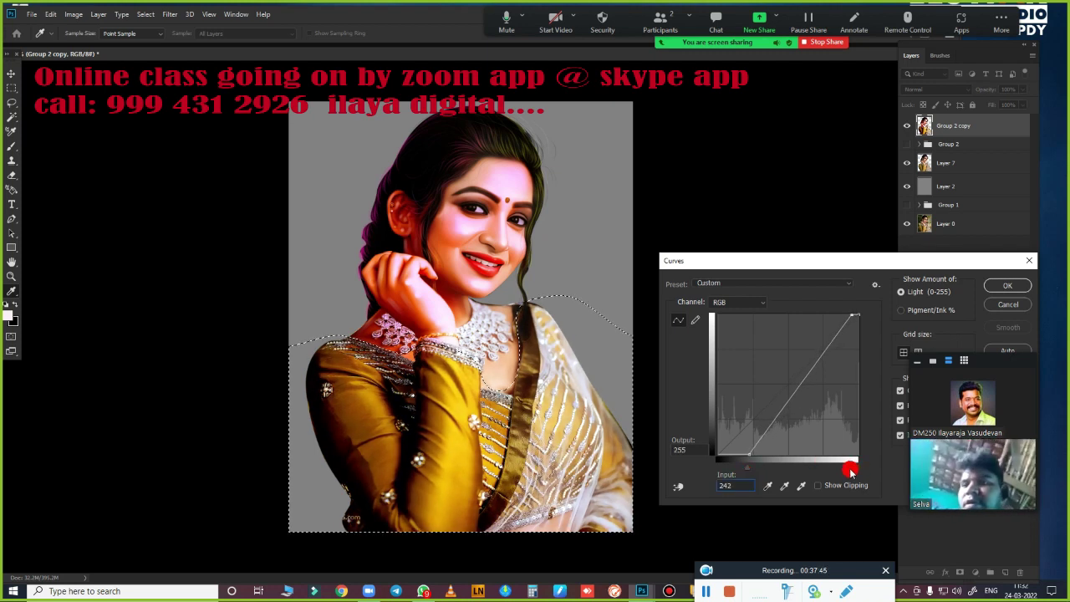
click(740, 302)
click(744, 351)
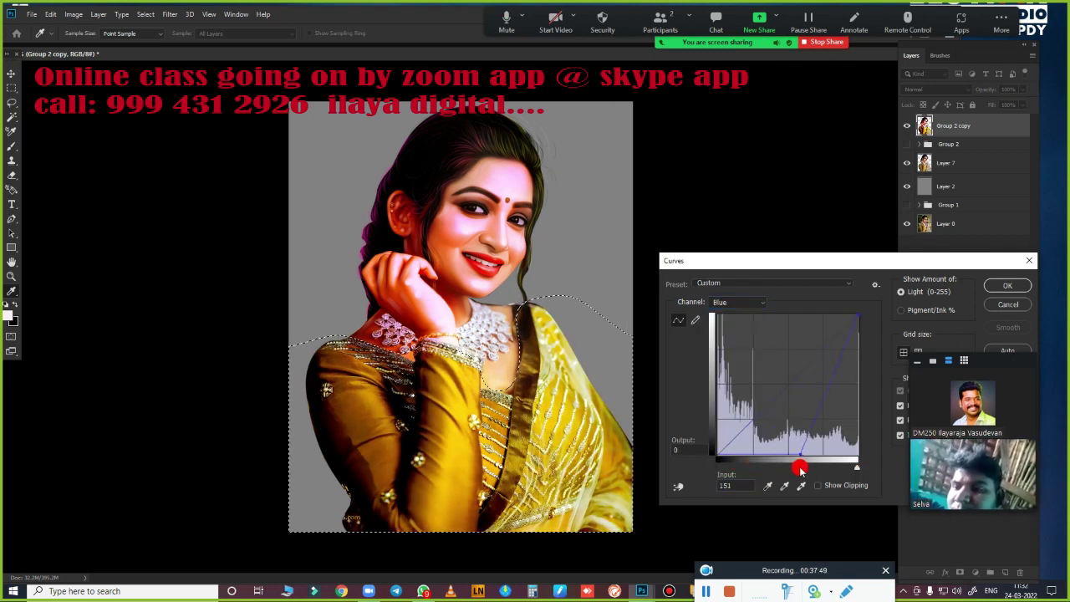
mouse_move(735, 437)
mouse_down()
mouse_move(807, 461)
mouse_move(741, 460)
mouse_move(807, 455)
mouse_up()
click(1003, 285)
key(ctrl+d)
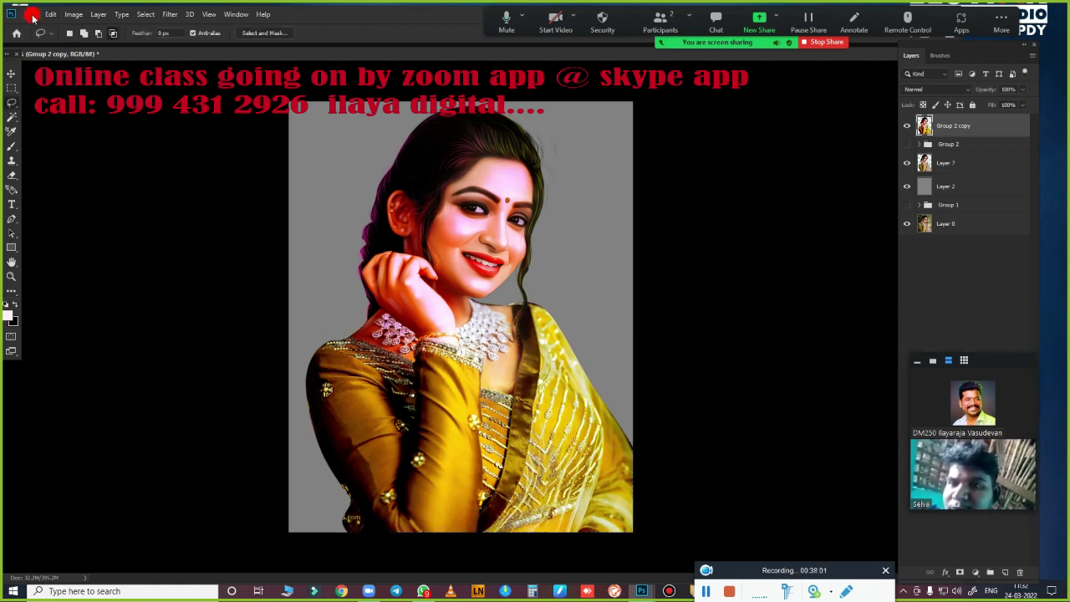
- Open Digital Painting Background (77) from the 1150+ Digital Painting Background folder
click(32, 14)
click(47, 35)
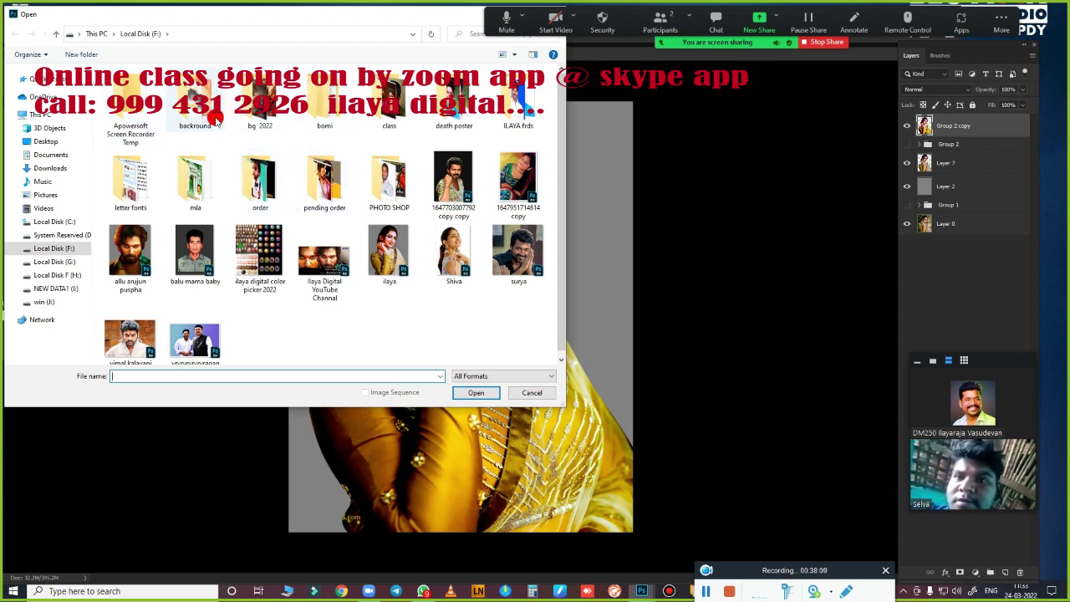
double_click(215, 120)
double_click(130, 113)
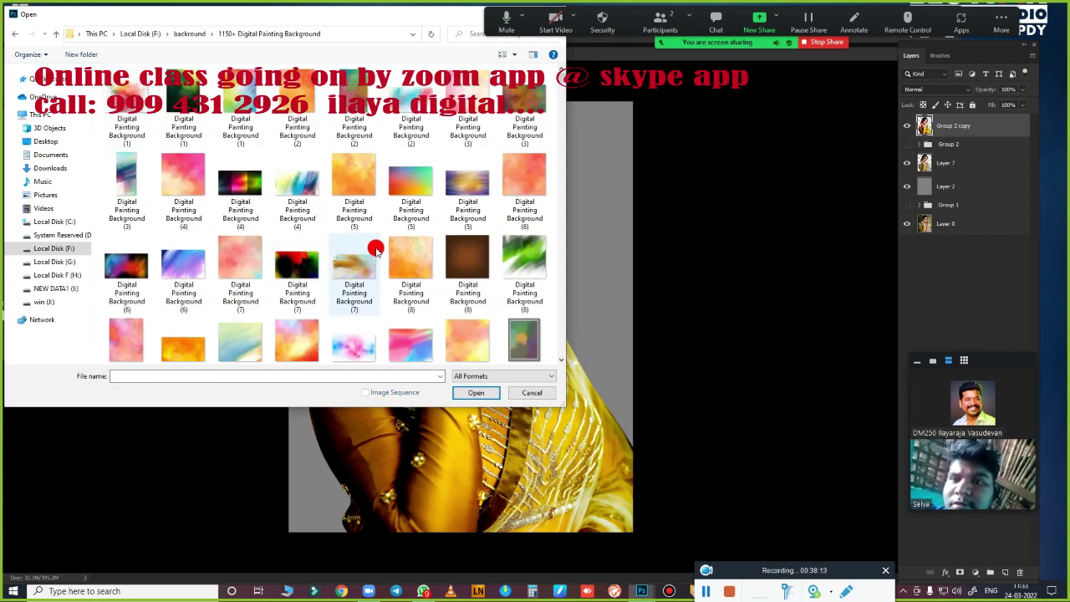
scroll(393, 255, down, 3)
scroll(418, 262, down, 3)
scroll(418, 262, down, 3)
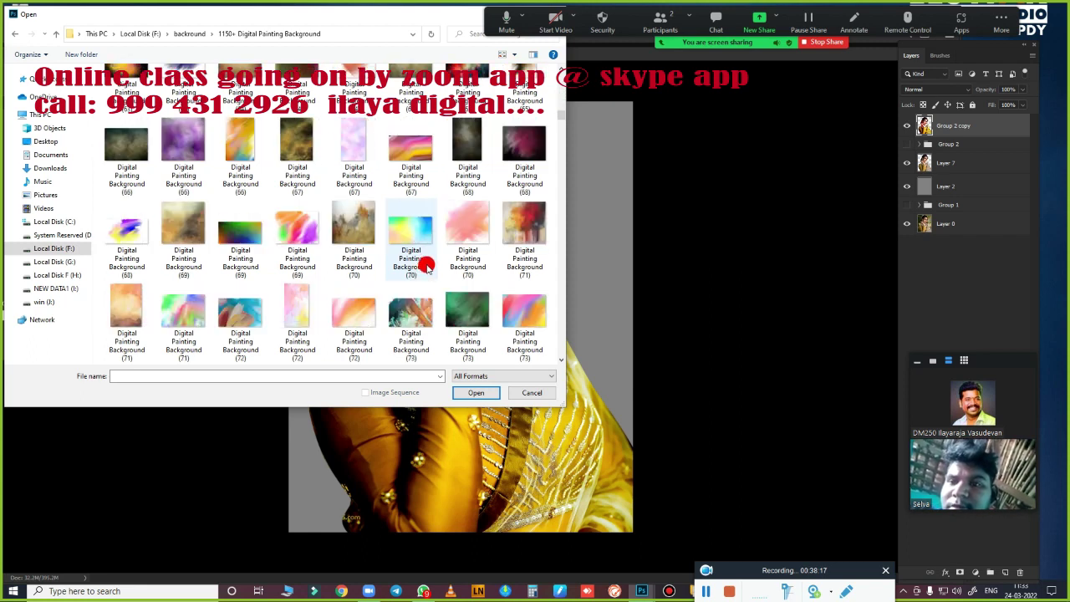
scroll(426, 264, down, 3)
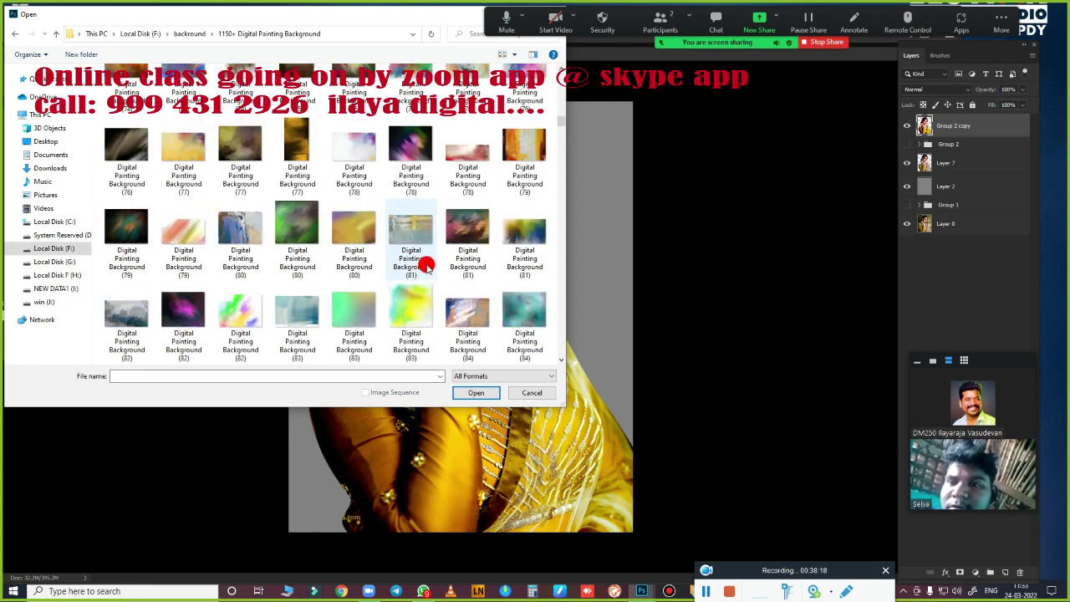
click(295, 142)
click(475, 392)
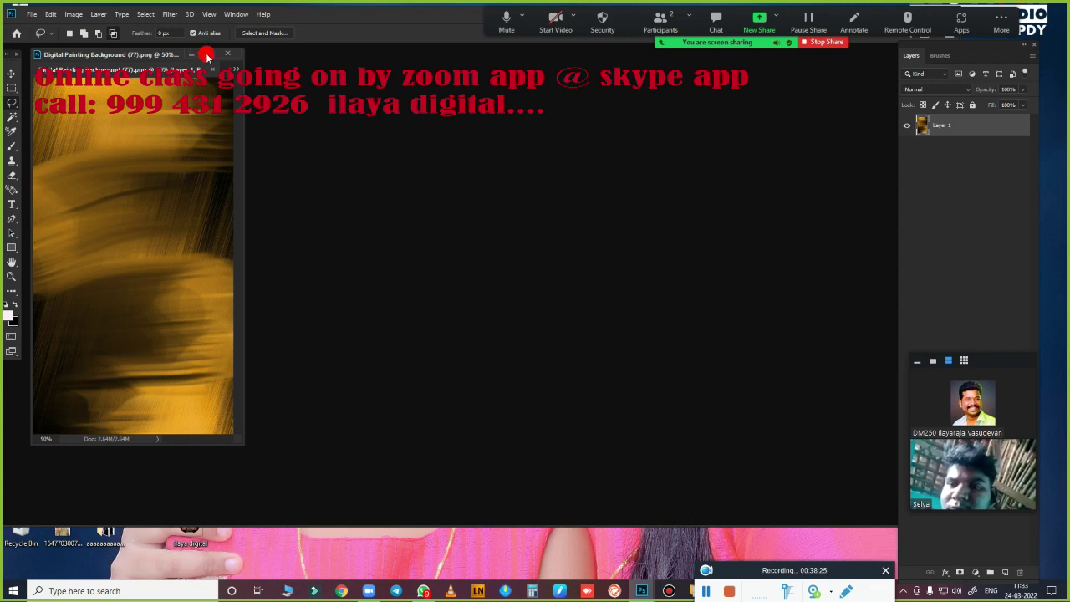
- Bring the brushed background image into the ilaya.psd document as a new layer
click(206, 56)
click(119, 20)
click(251, 25)
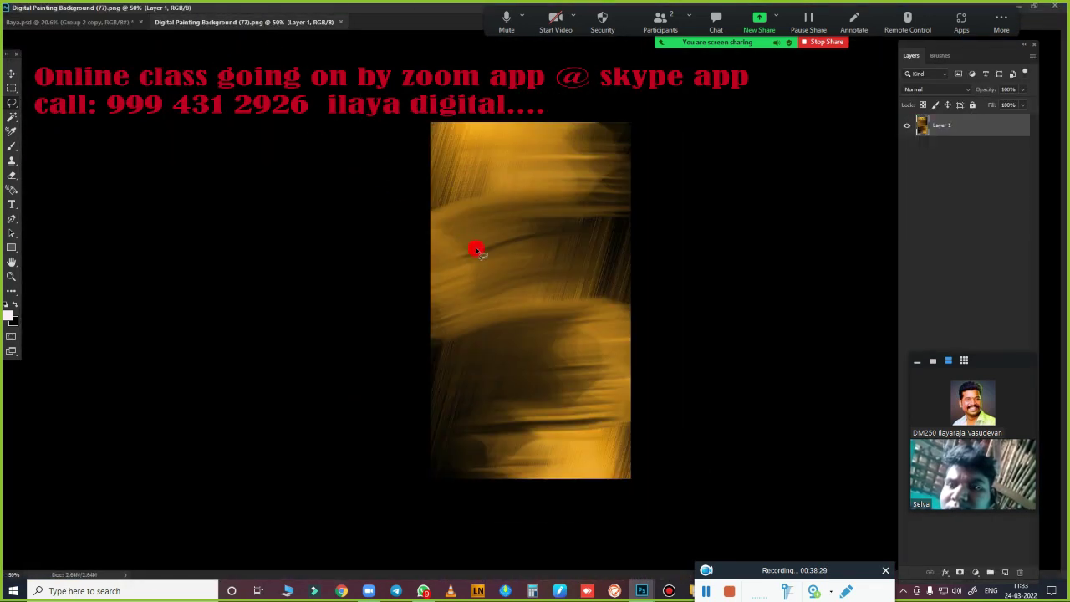
drag(507, 297, 399, 160)
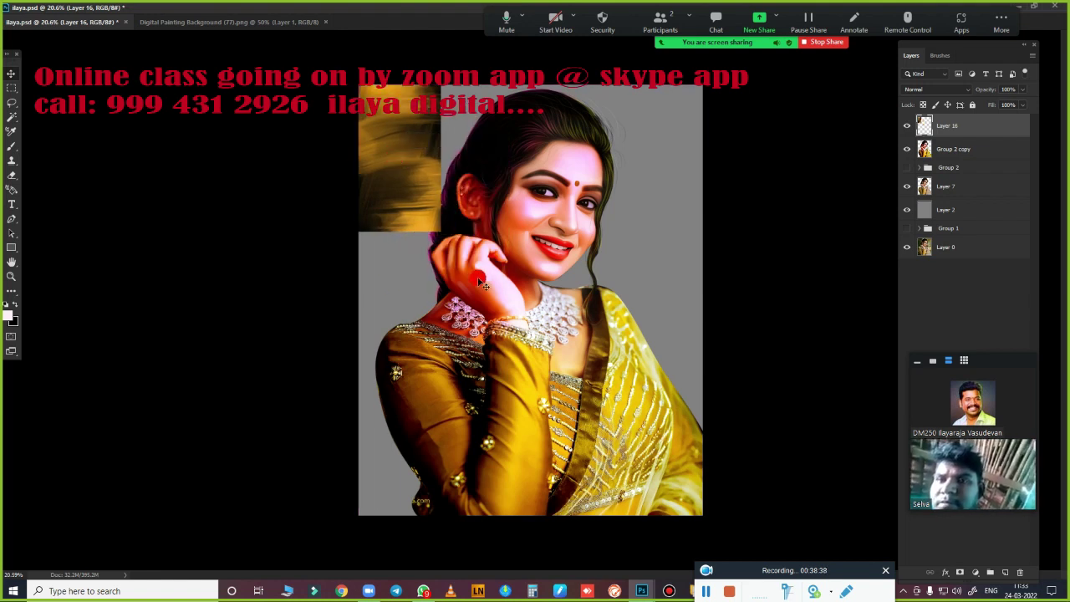
- Scale the background to cover the canvas, send it beneath the portrait, and merge Layer 2 into it
key(ctrl+t)
mouse_move(441, 232)
mouse_down()
mouse_move(676, 462)
mouse_move(717, 543)
mouse_up()
key(Return)
key(ctrl+bracketleft)
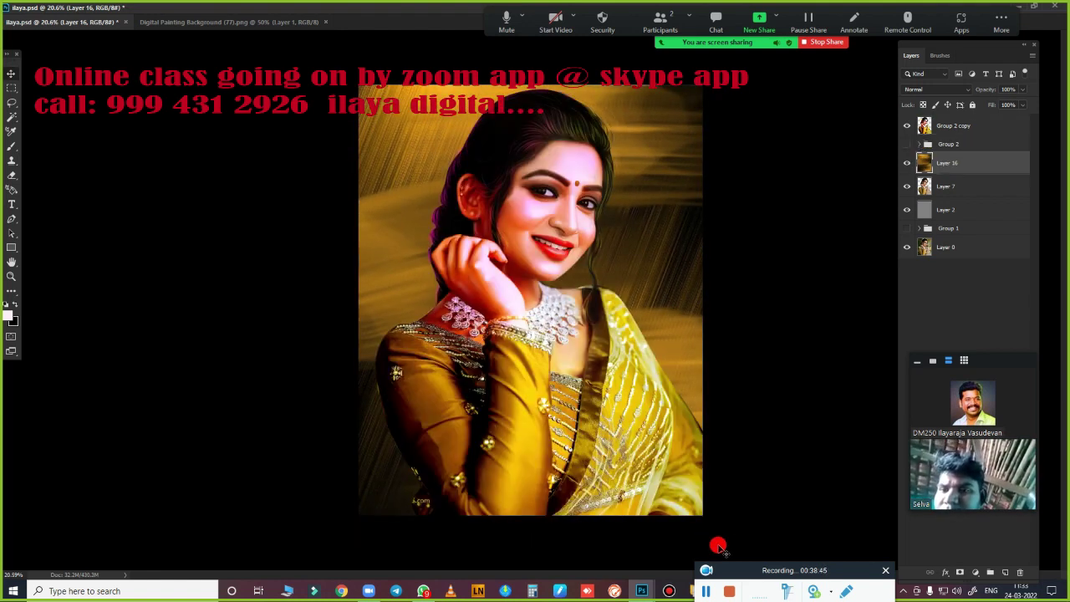
key(ctrl+bracketleft)
key(ctrl+bracketleft)
shift+click(974, 207)
key(ctrl+e)
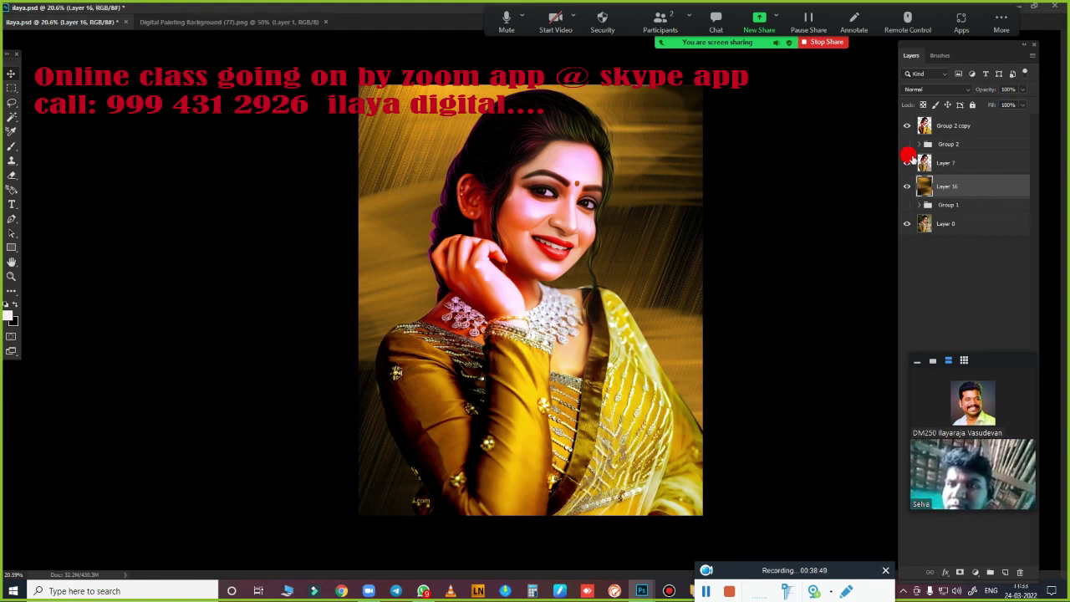
- Select Group 2, Layer 7 and the other portrait layers and scale them up to fill the canvas
shift+click(950, 127)
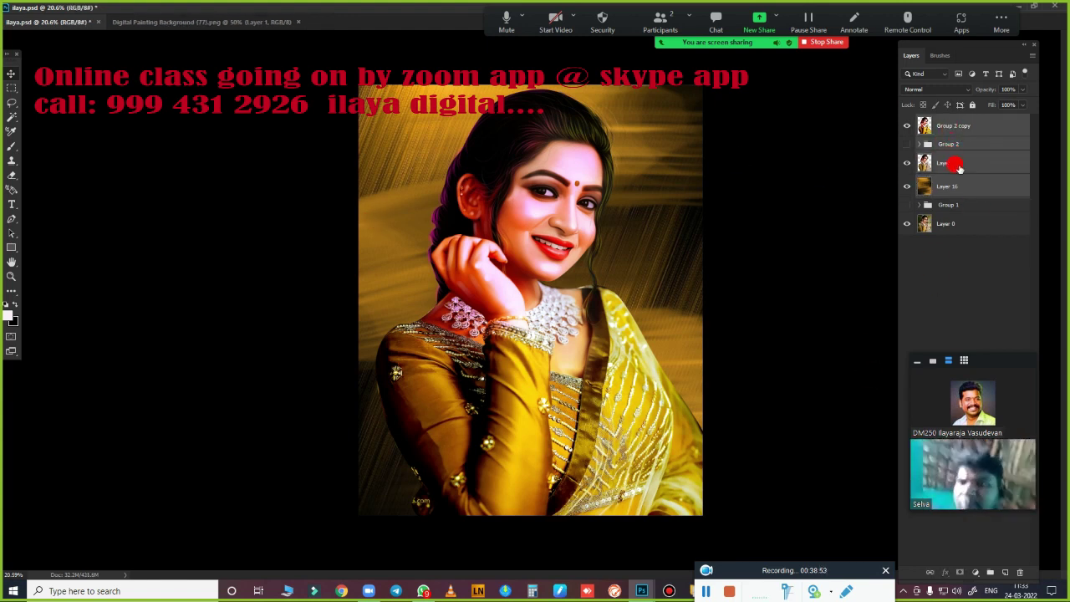
shift+click(958, 219)
click(974, 145)
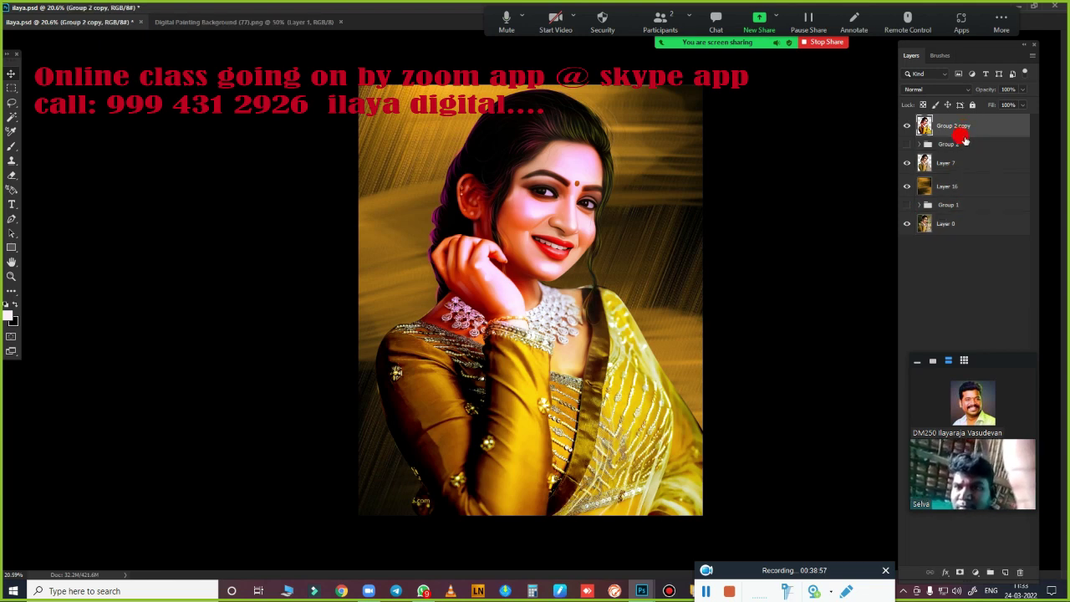
shift+click(960, 165)
drag(950, 173, 965, 189)
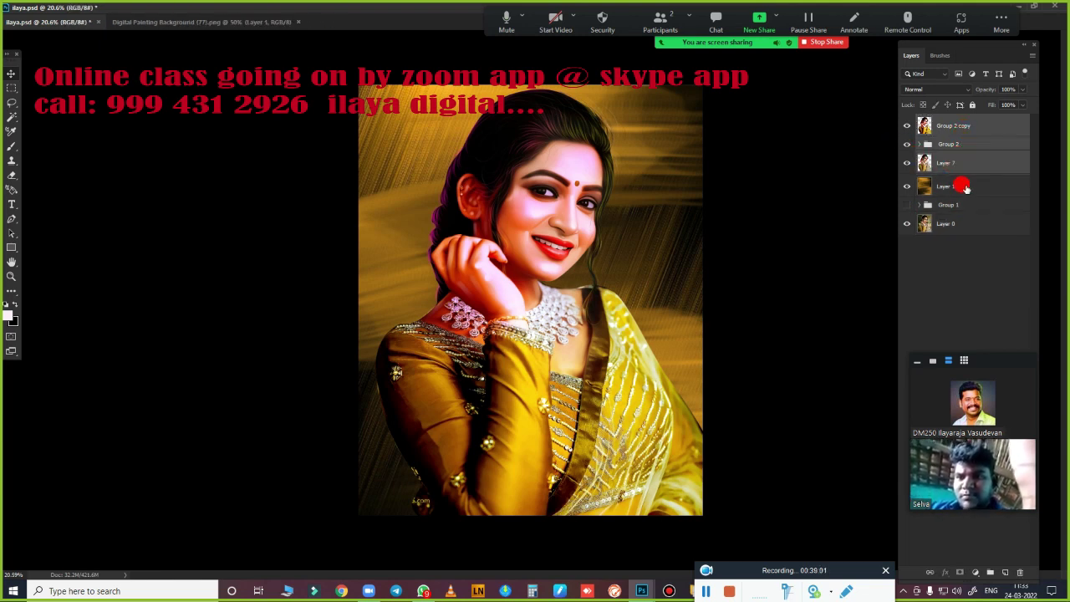
ctrl+click(956, 209)
ctrl+click(959, 224)
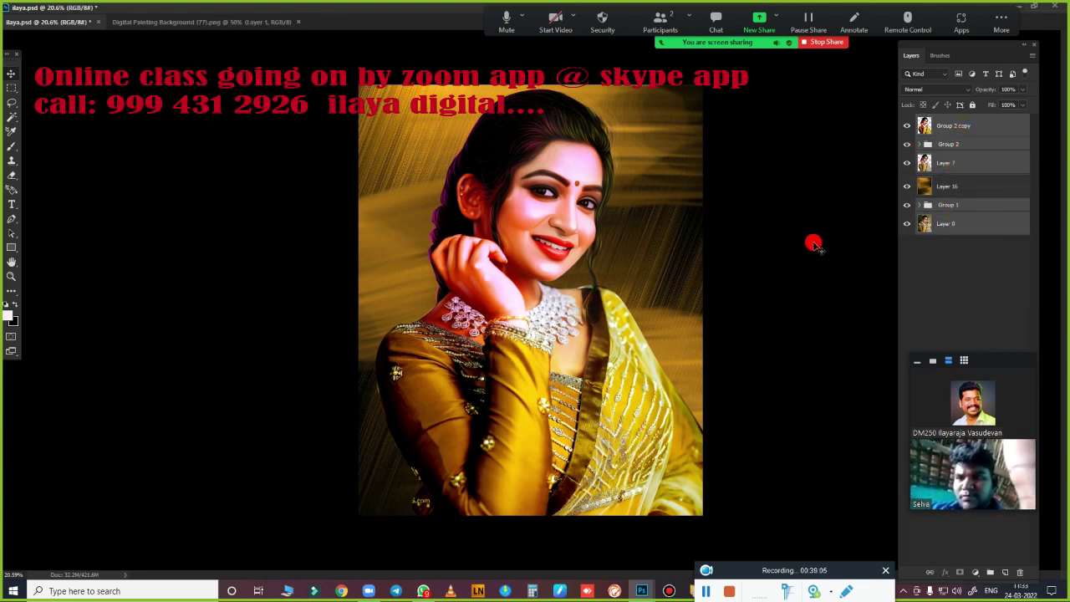
key(ctrl+t)
drag(701, 83, 693, 103)
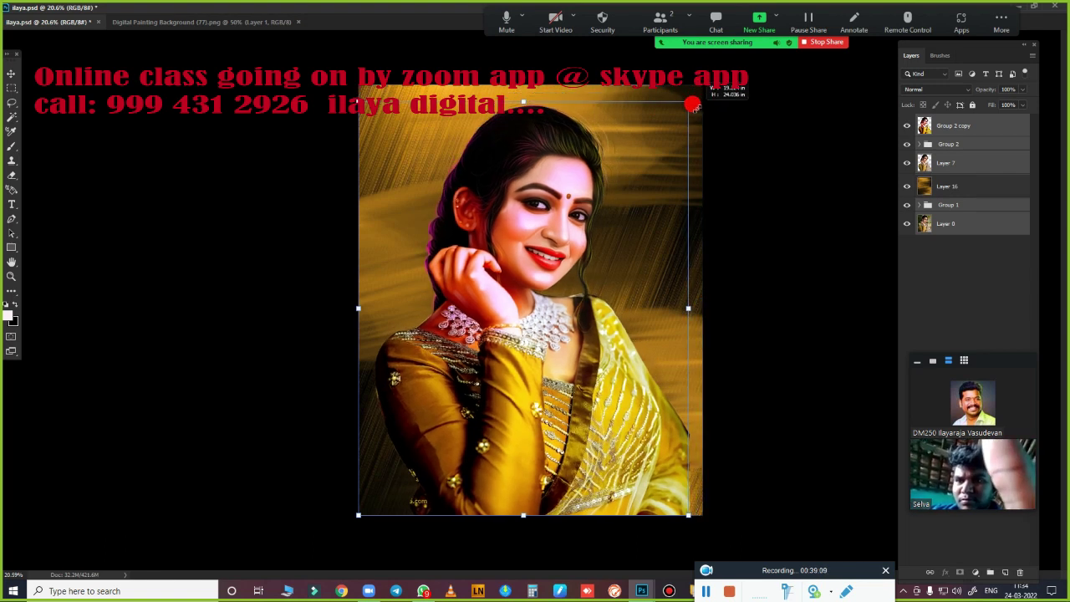
key(Return)
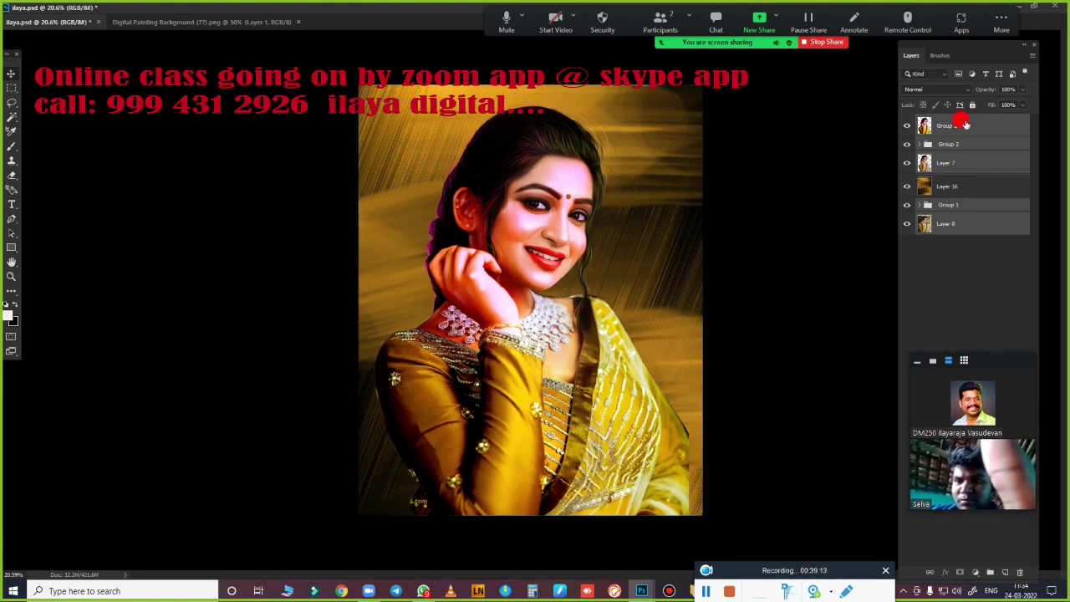
- On a new layer, stroke the full-canvas selection with a 150 px white inside border
click(1005, 572)
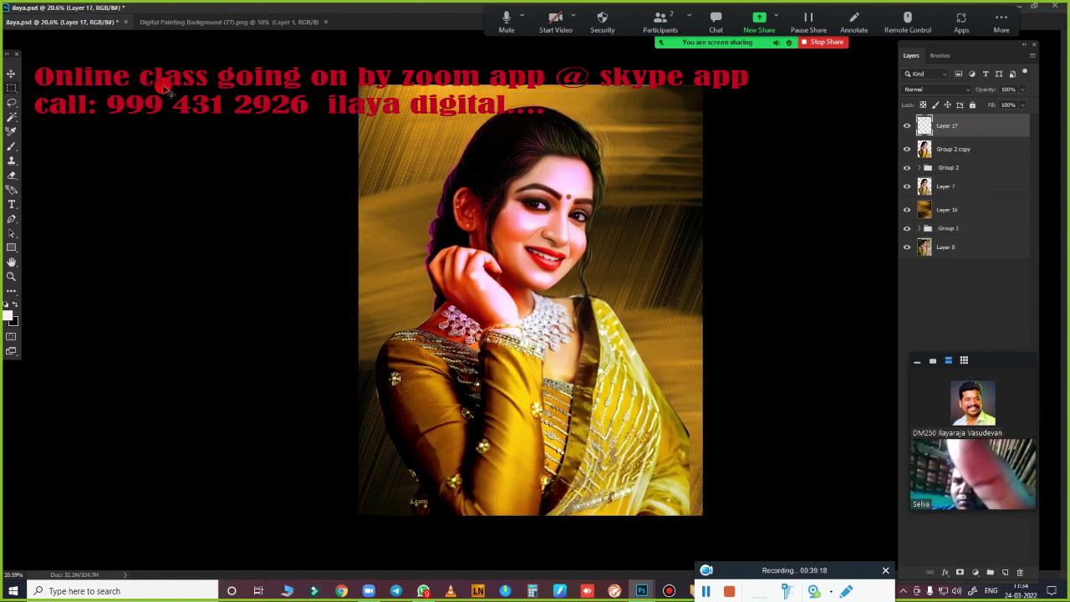
drag(359, 85, 703, 491)
right_click(613, 281)
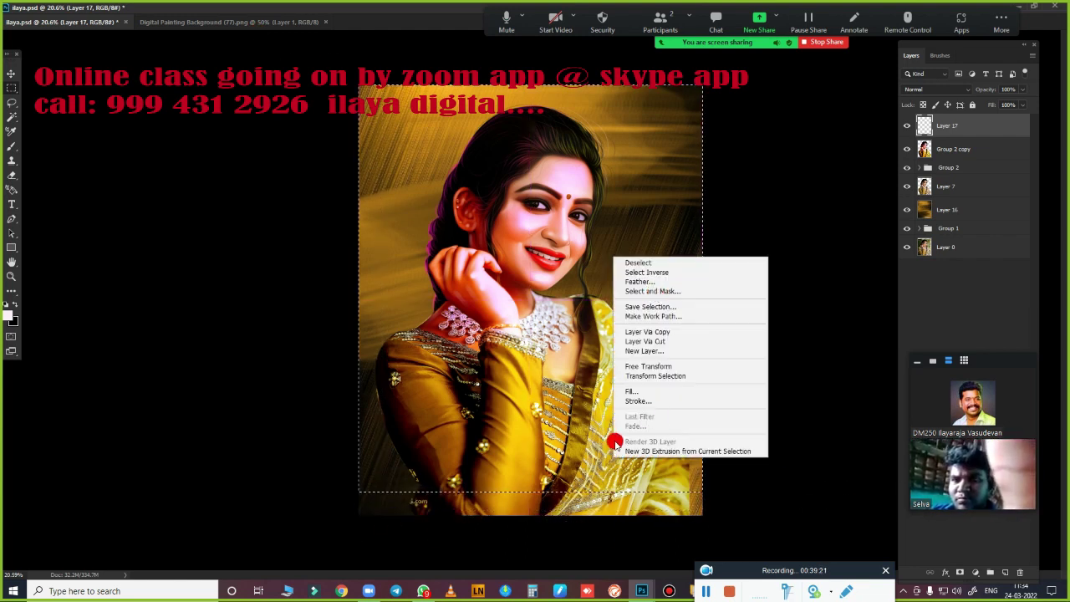
click(839, 316)
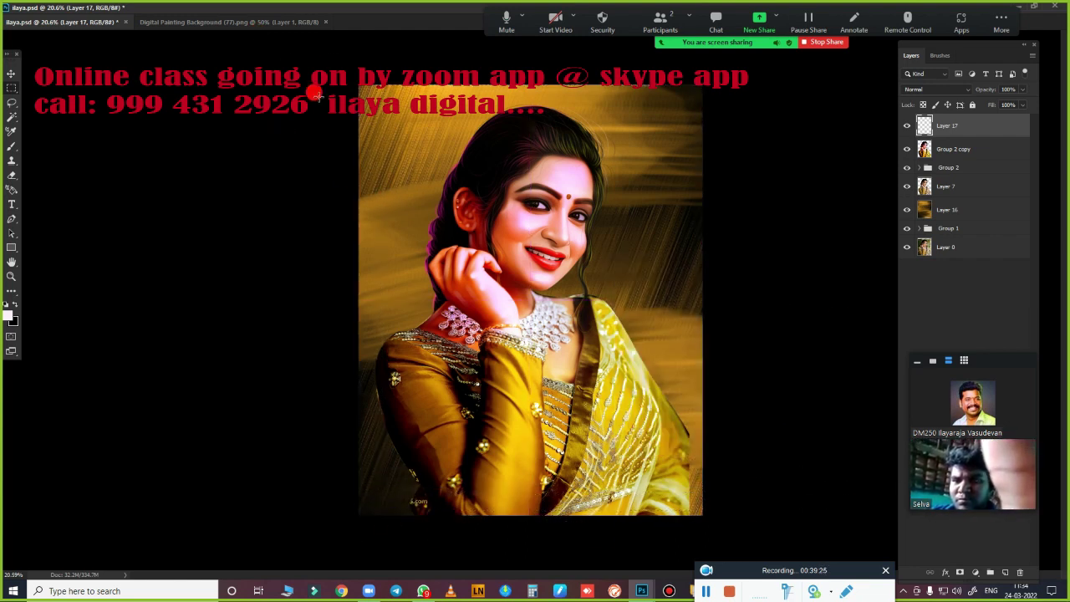
right_click(425, 210)
click(334, 155)
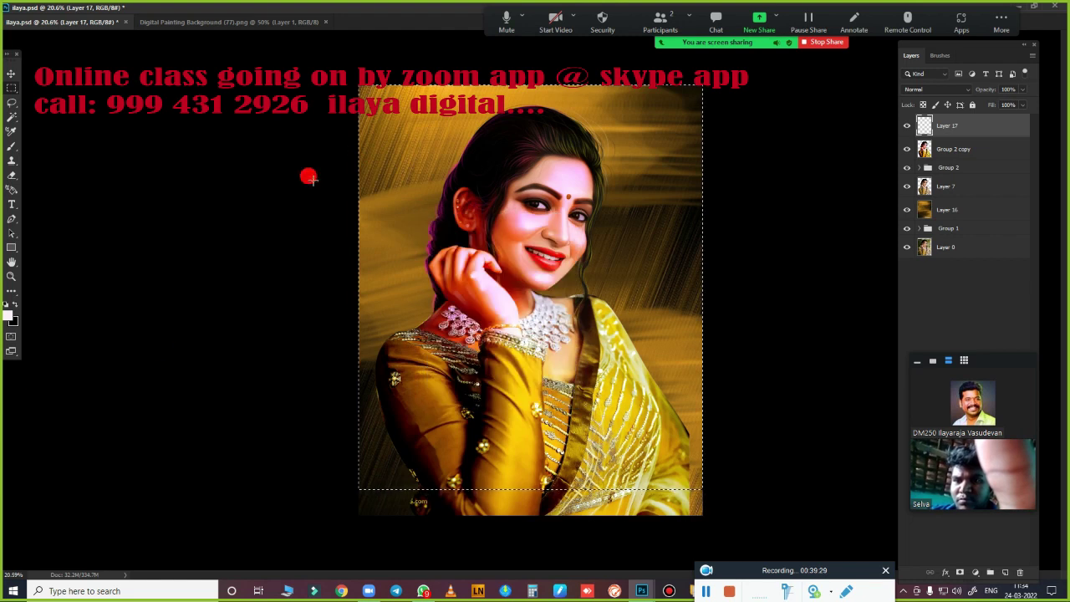
key(ctrl+a)
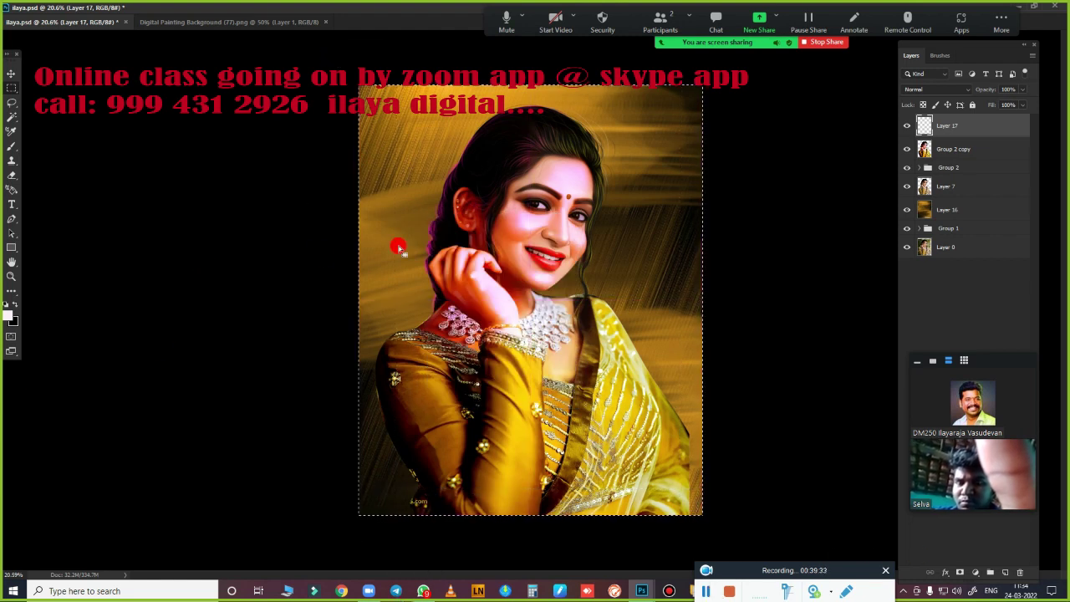
right_click(392, 240)
click(437, 393)
click(604, 148)
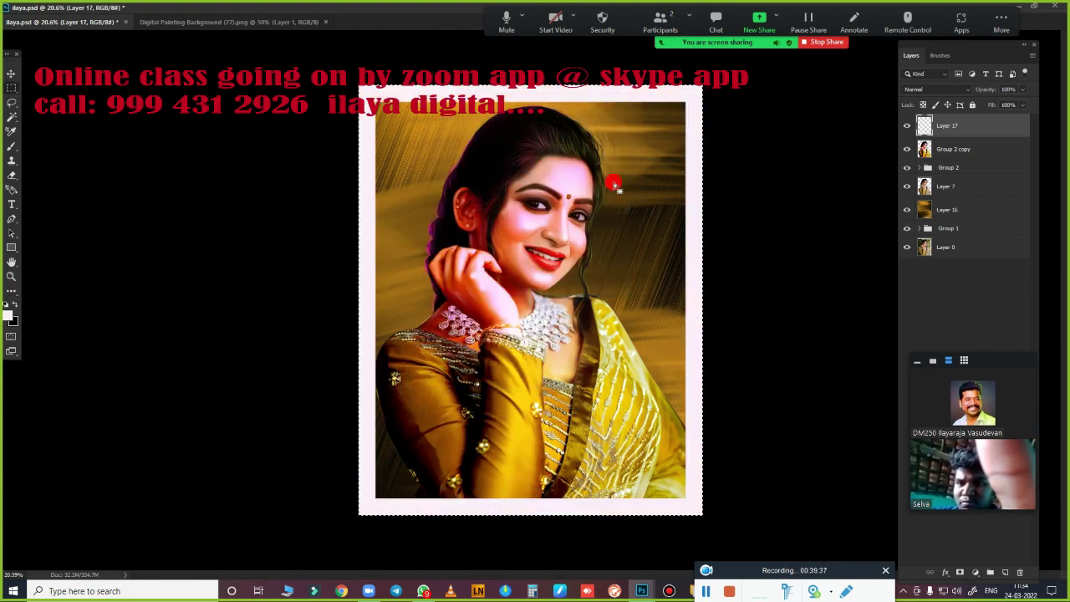
ctrl+click(640, 251)
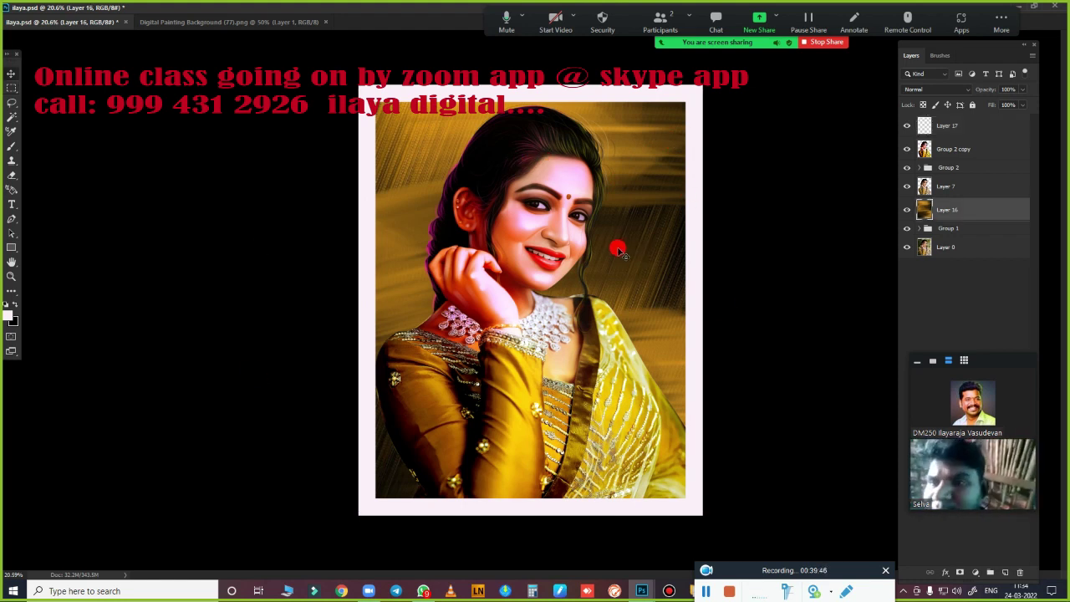
- Shift Layer 16's hue by +180 so the gold background turns blue
key(ctrl+u)
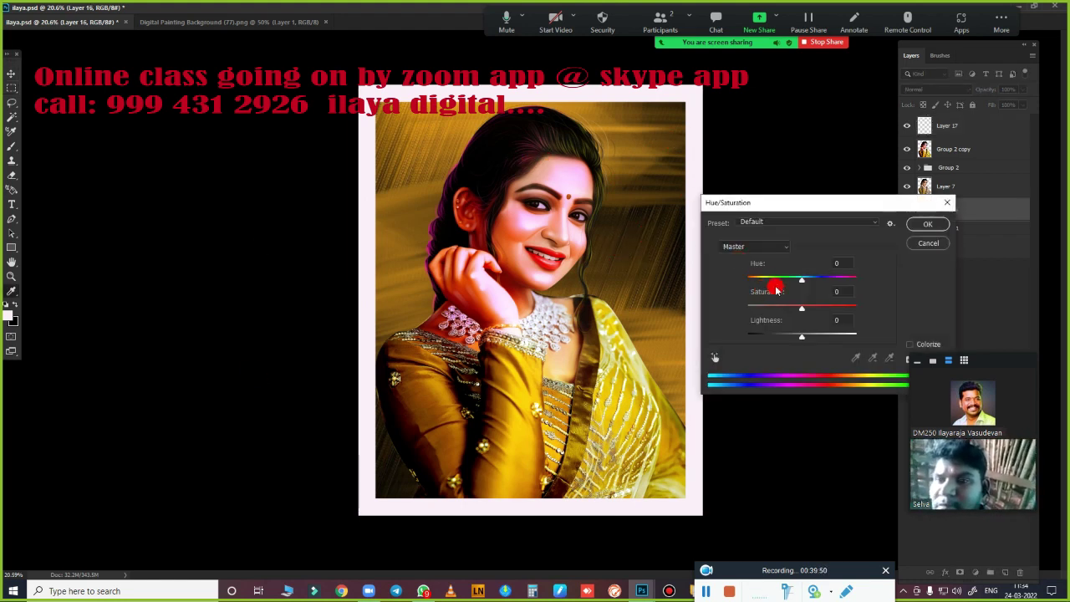
mouse_move(802, 279)
mouse_down()
mouse_move(755, 285)
mouse_move(800, 289)
mouse_up()
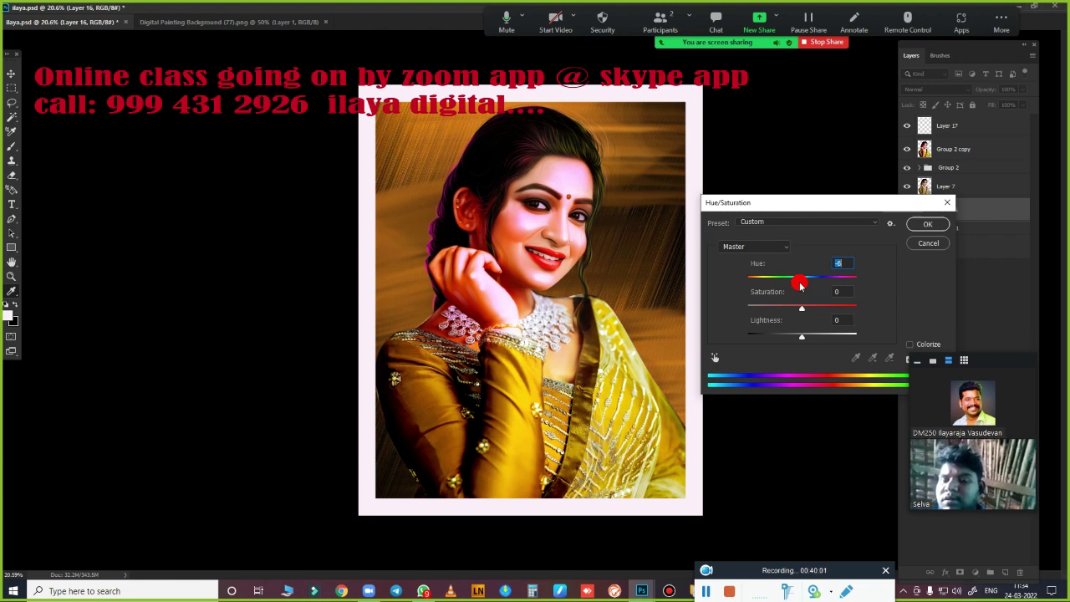
mouse_move(800, 285)
mouse_down()
mouse_move(852, 299)
mouse_move(764, 296)
mouse_move(862, 284)
mouse_up()
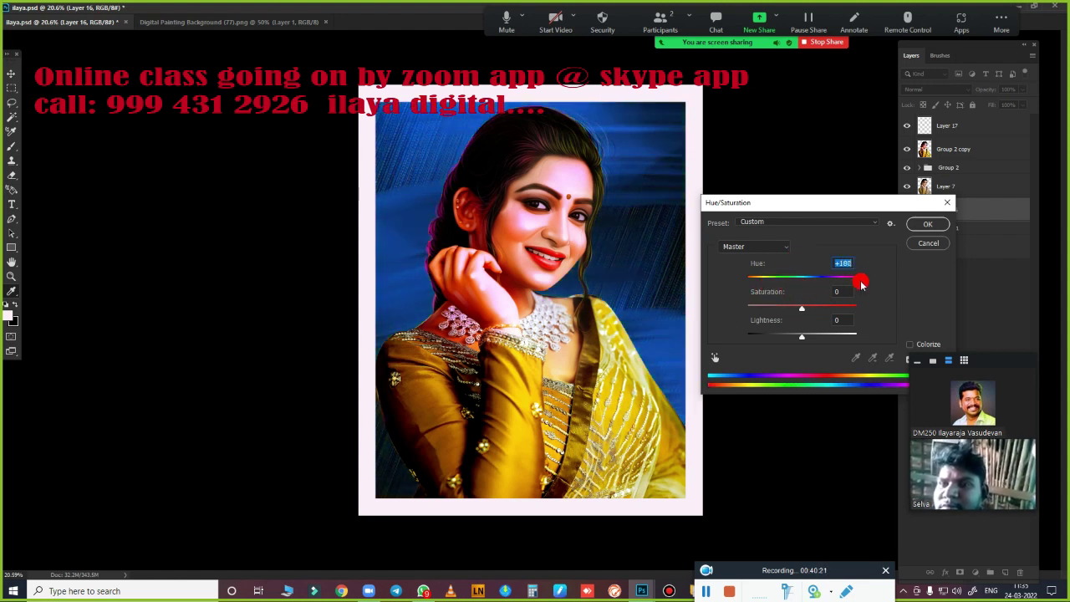
click(926, 224)
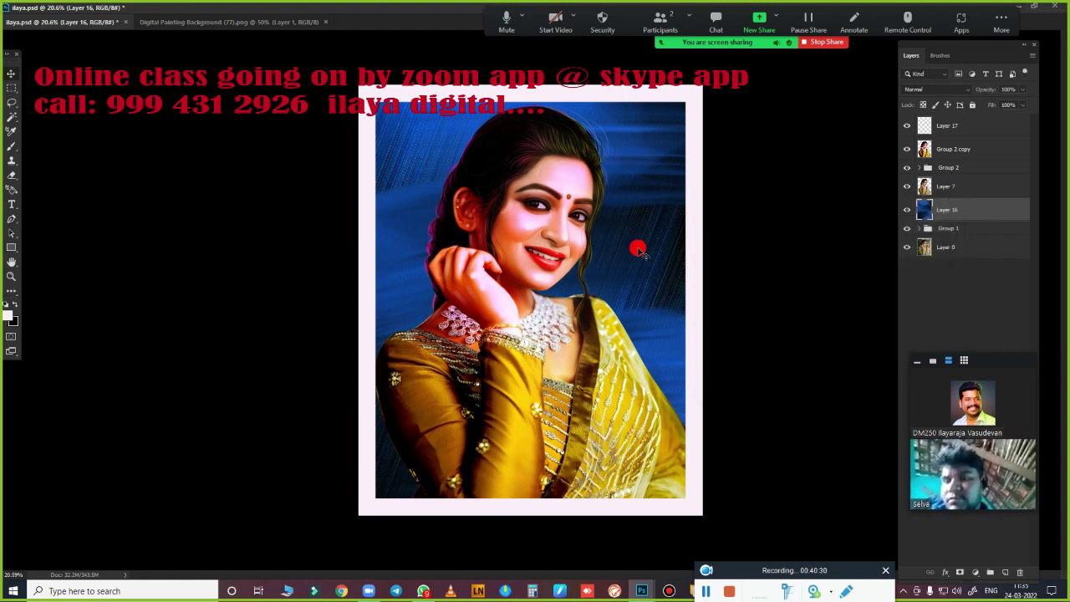
key(ctrl+alt+i)
- Set the image resolution to 300 pixels/inch
drag(682, 193, 577, 191)
text(300)
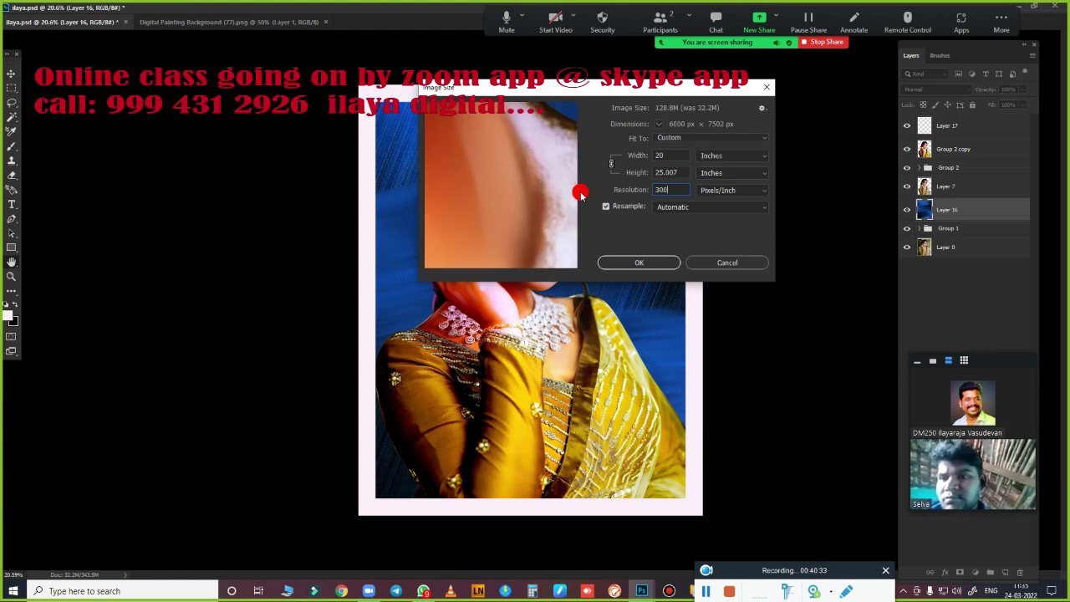
click(639, 261)
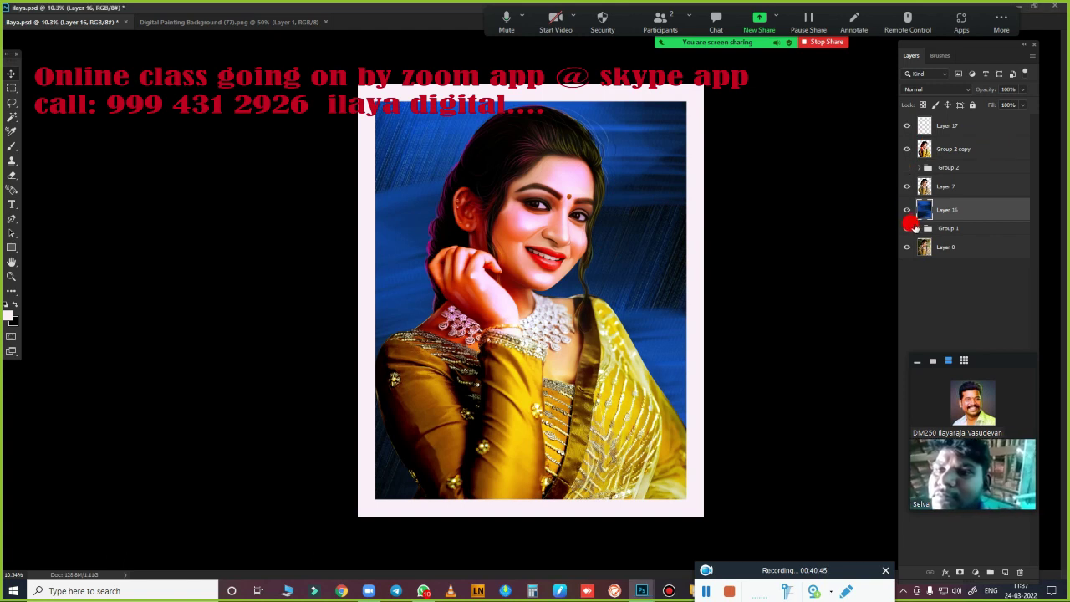
- Toggle Group 2 copy on and off to compare the painting with the original photo
click(905, 150)
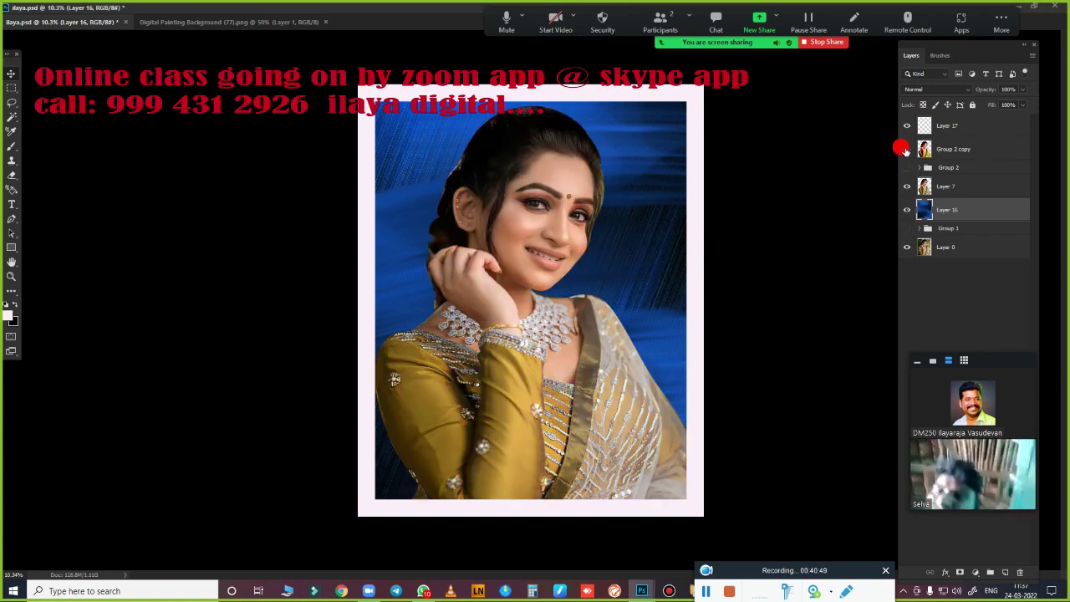
key(ctrl+plus)
click(906, 151)
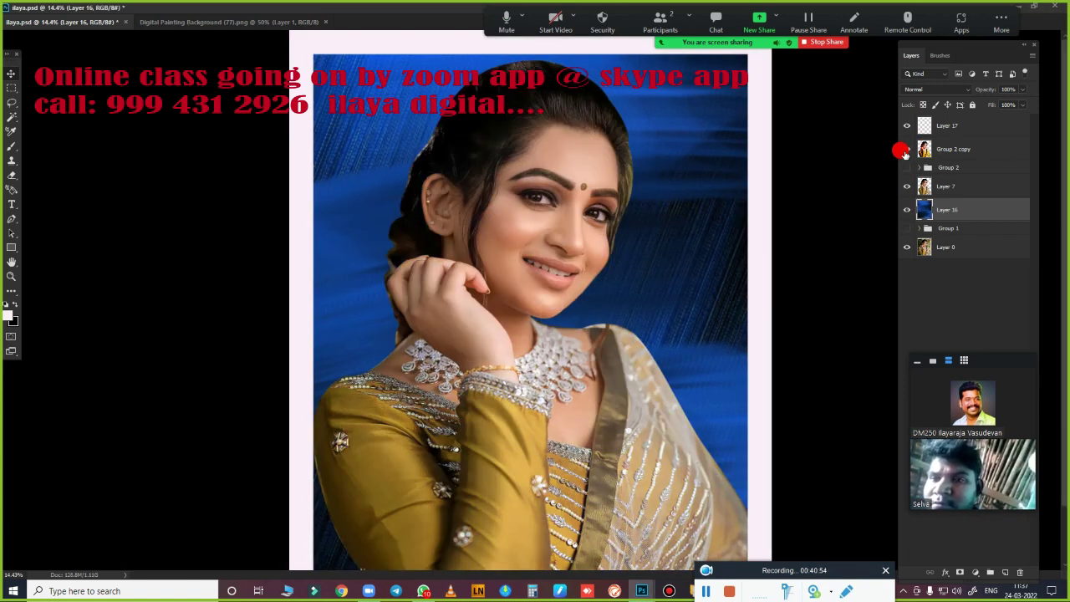
double_click(905, 151)
click(903, 151)
scroll(577, 195, down, 2)
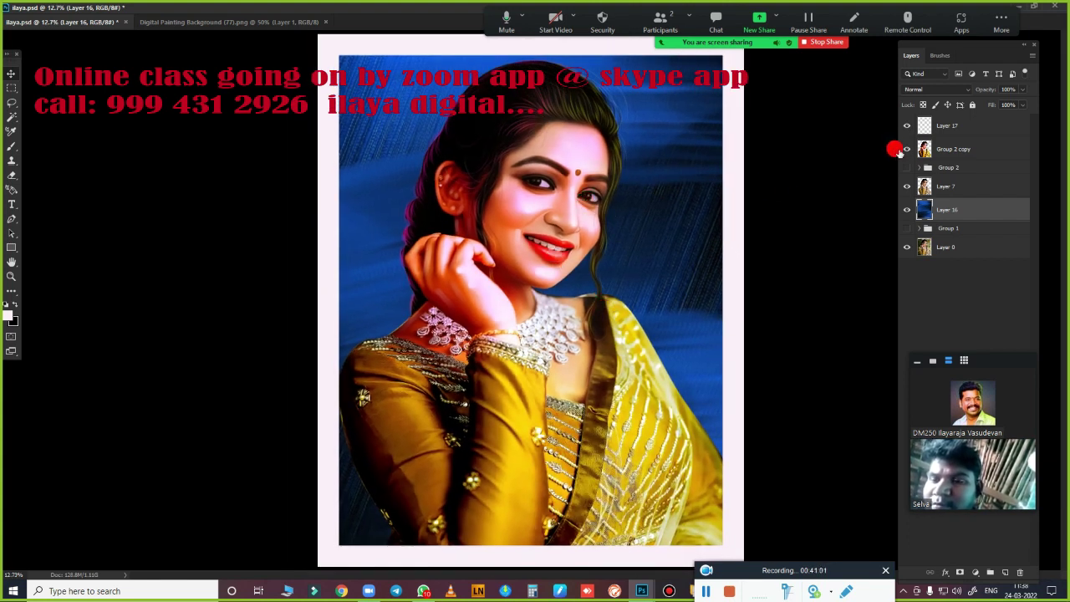
click(904, 150)
click(905, 150)
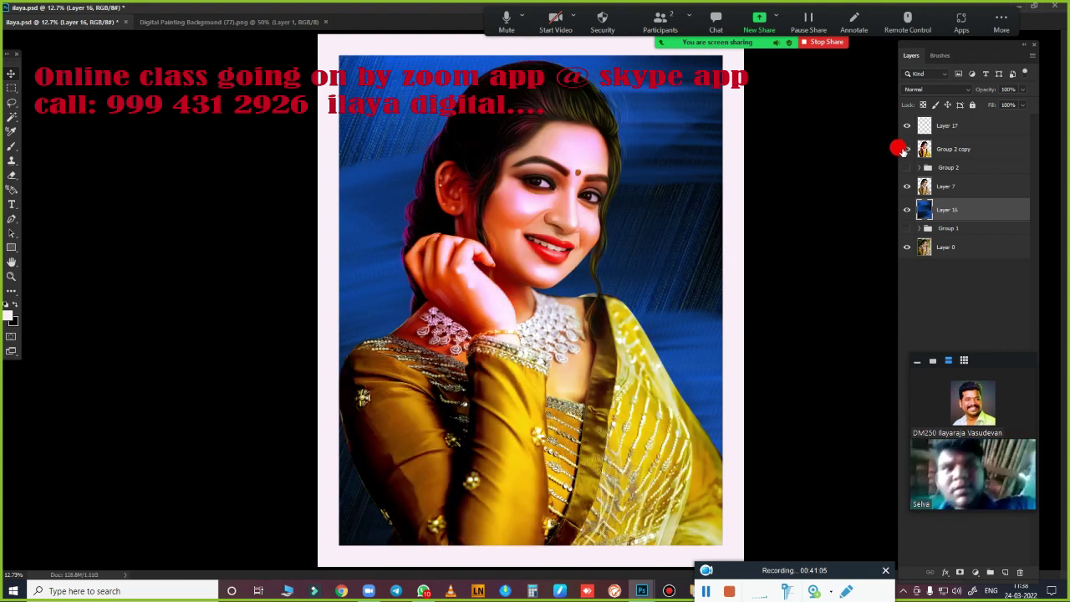
- Save ilaya.psd and zoom in to inspect the face, neckline and bordered portrait
key(ctrl+s)
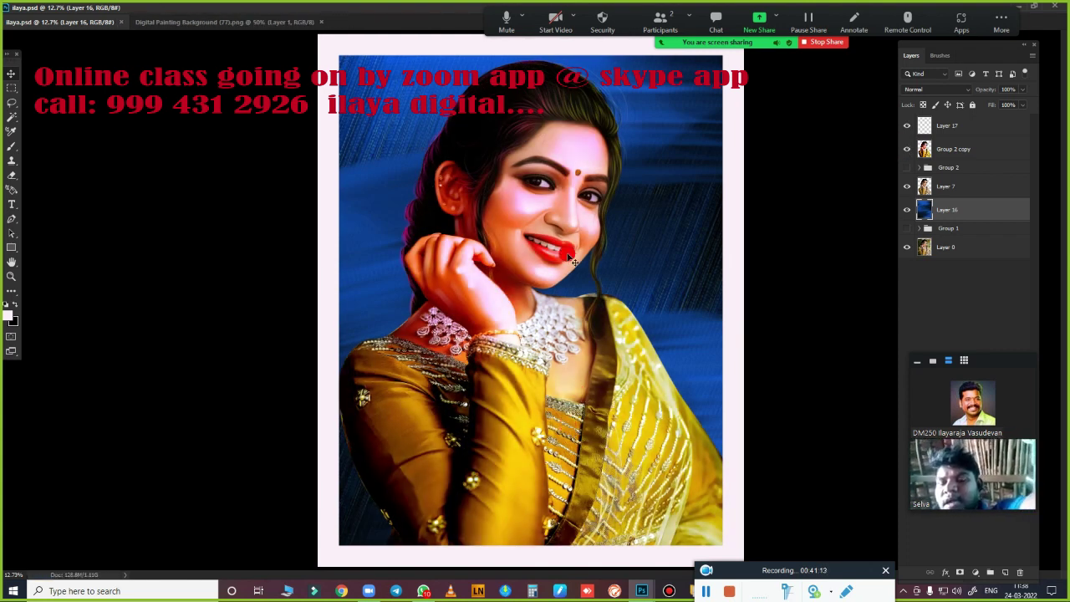
drag(553, 190, 690, 264)
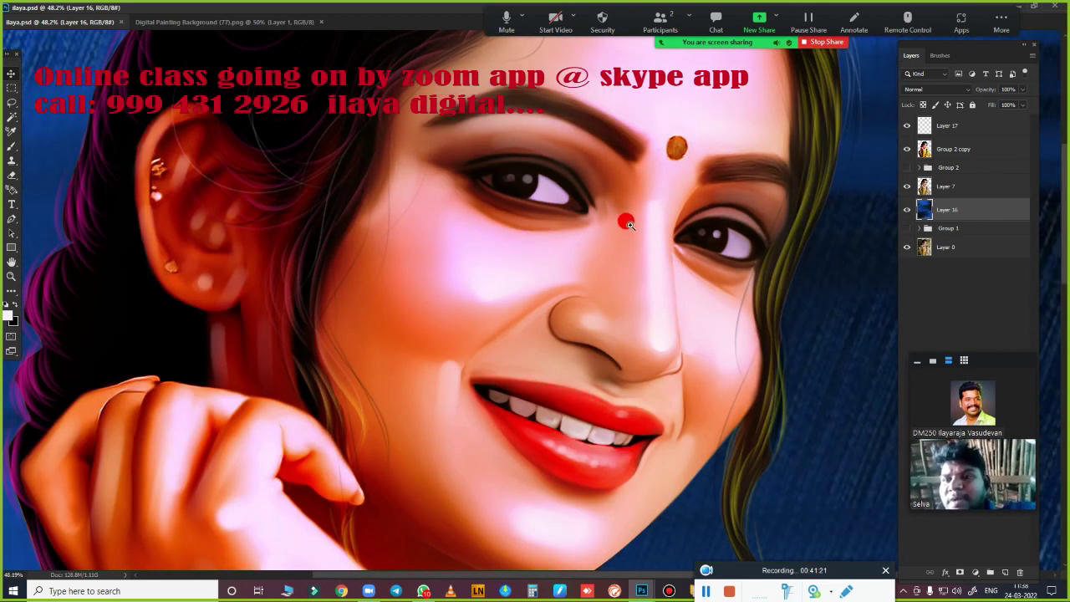
drag(621, 220, 584, 202)
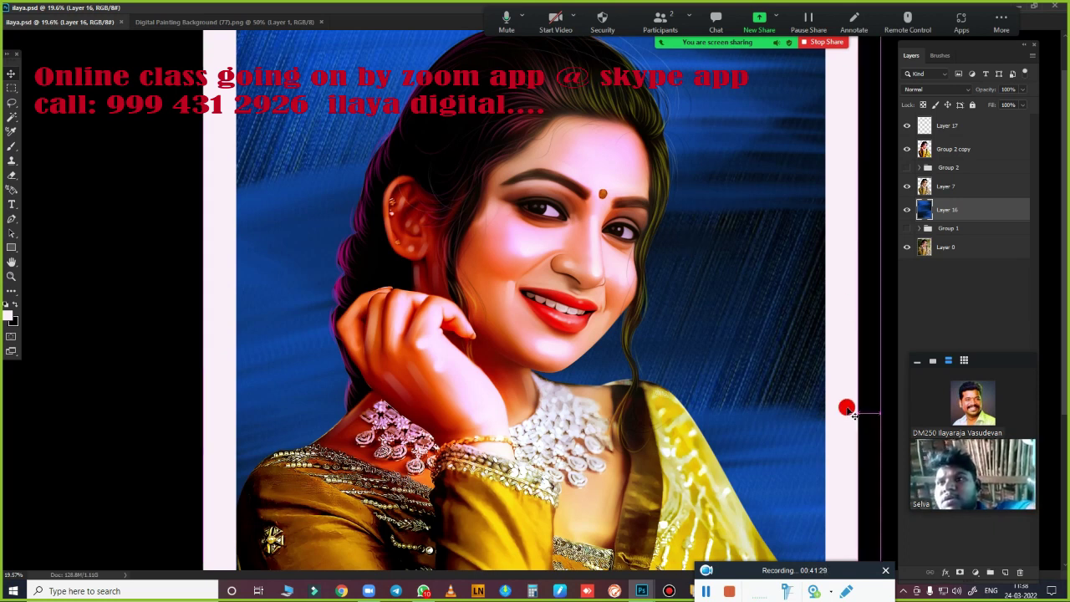
drag(845, 406, 674, 306)
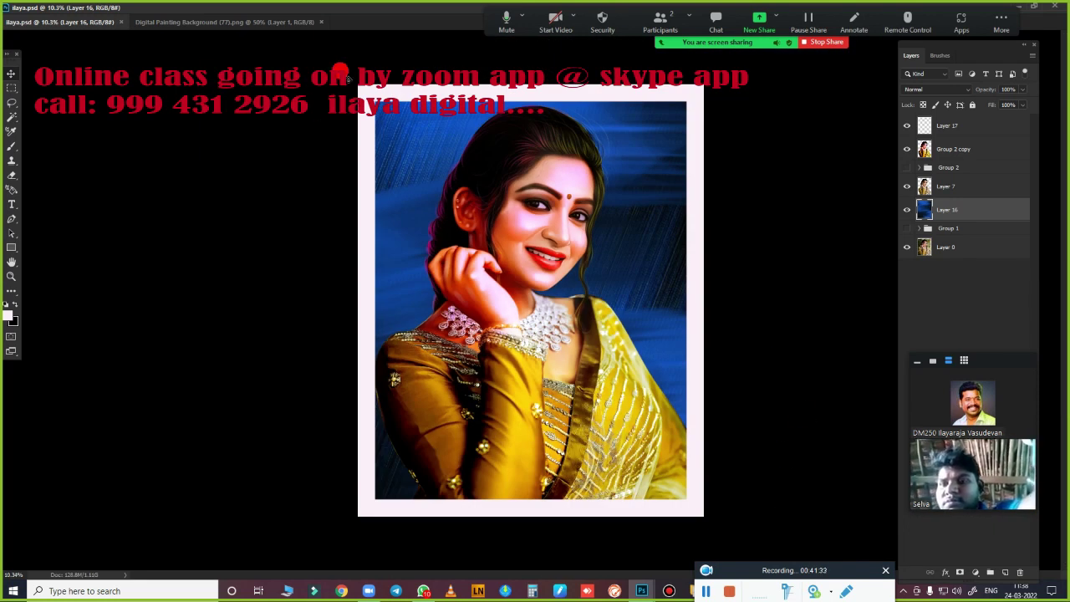